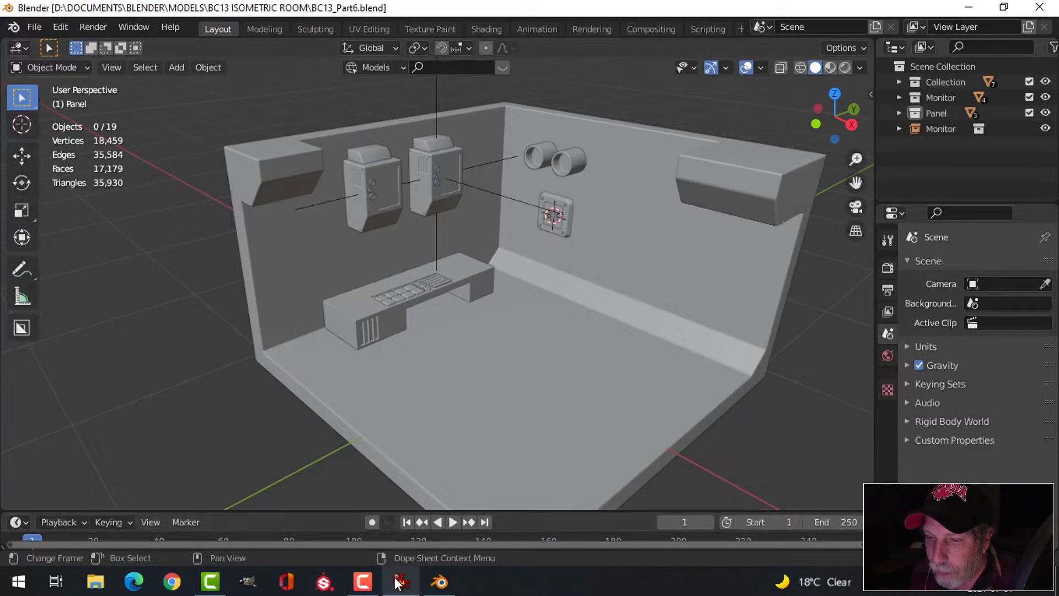
- Compare the glass tank and its placement in the reference image with the current room model in Blender
left_click(401, 582)
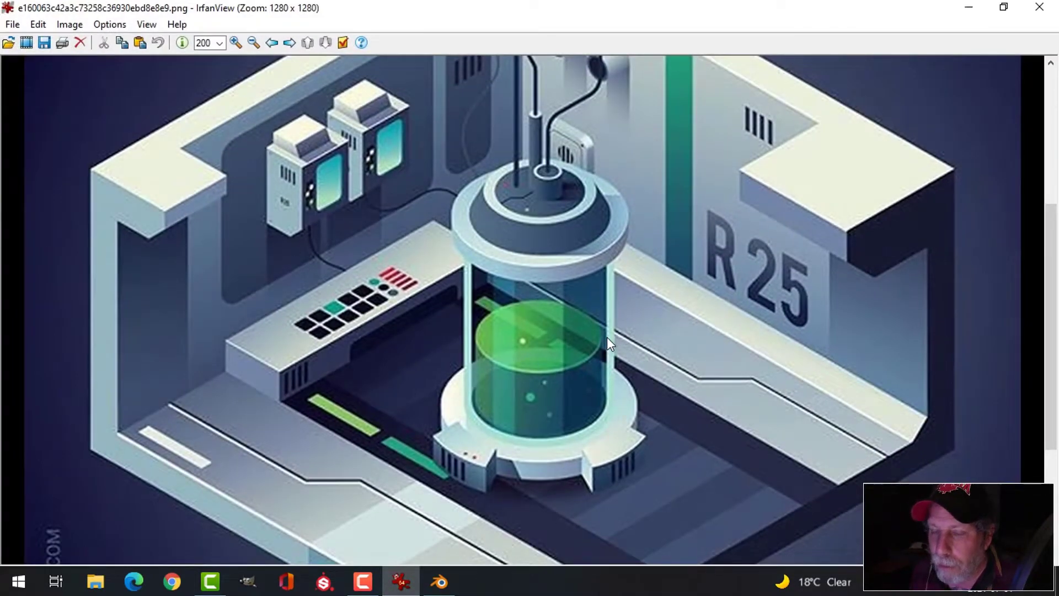
left_click(441, 580)
middle_click_drag(534, 258, 539, 260)
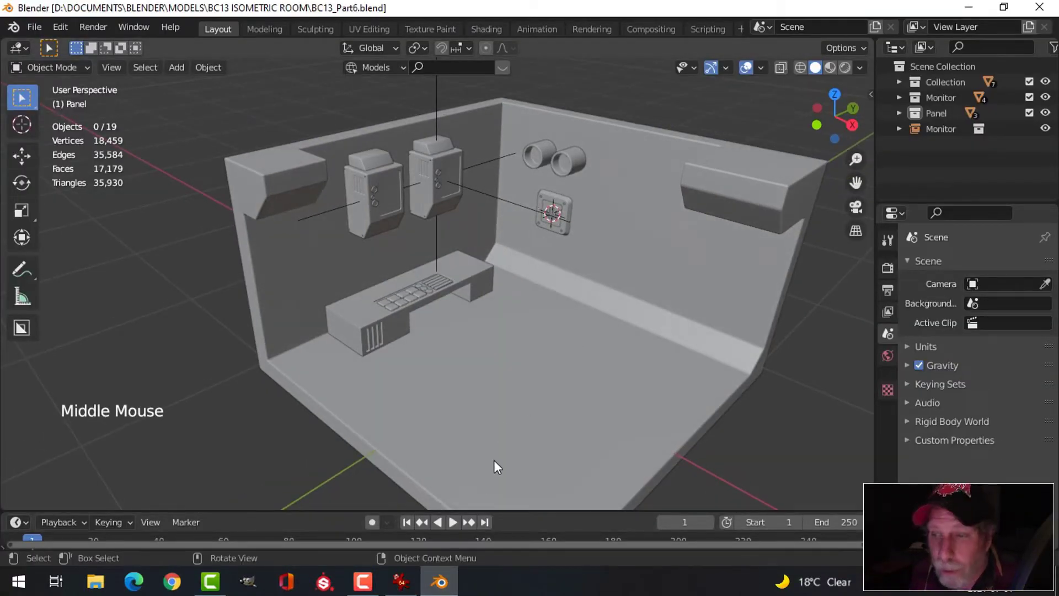
left_click(400, 581)
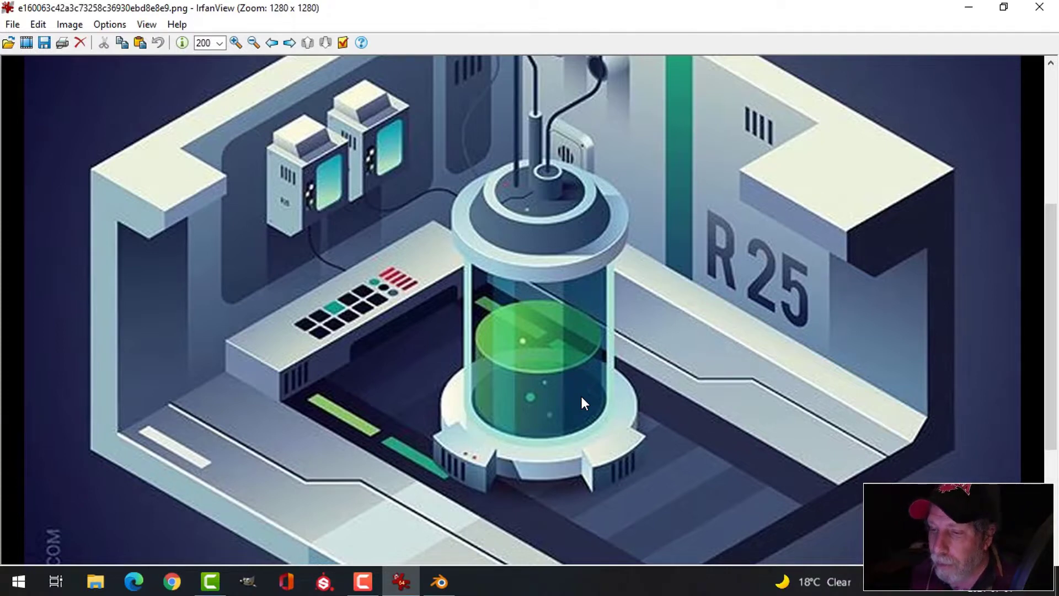
left_click(447, 584)
middle_click_drag(528, 343, 473, 362)
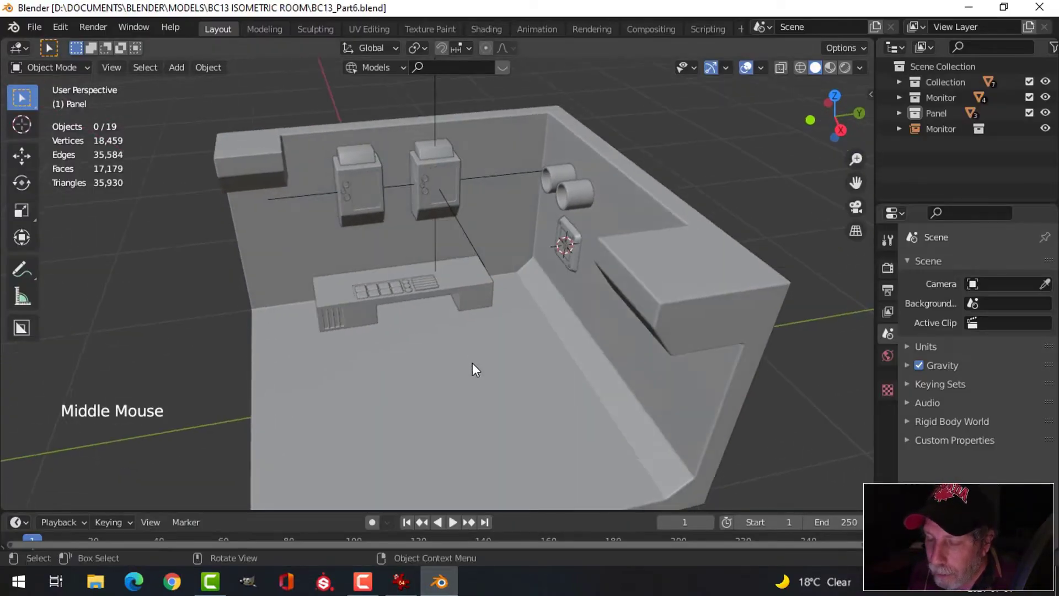
scroll(439, 397, "up", 2)
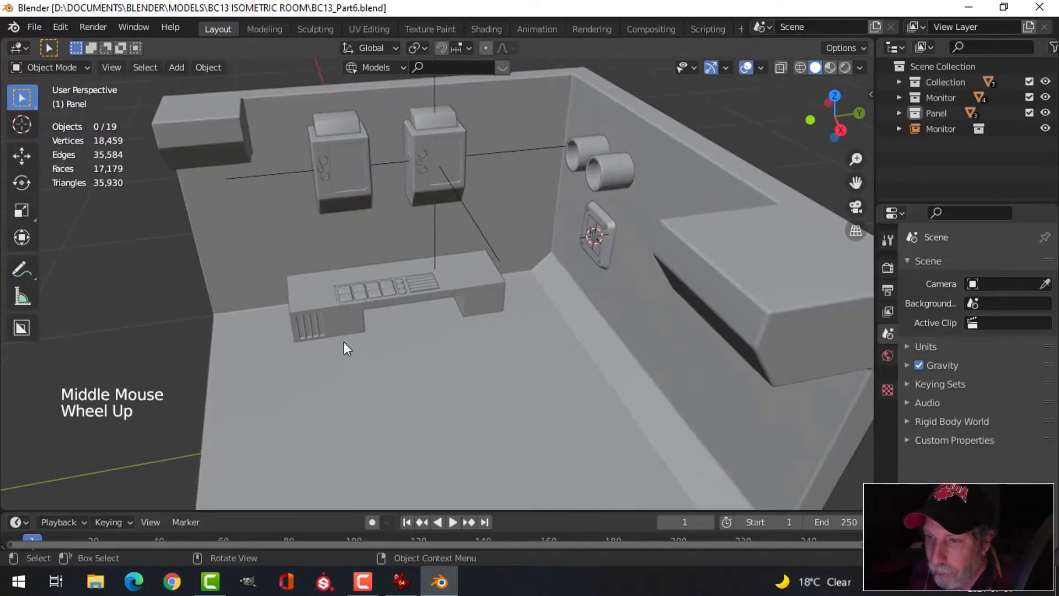
- Set the control desk's origin to its geometry
left_click(322, 295)
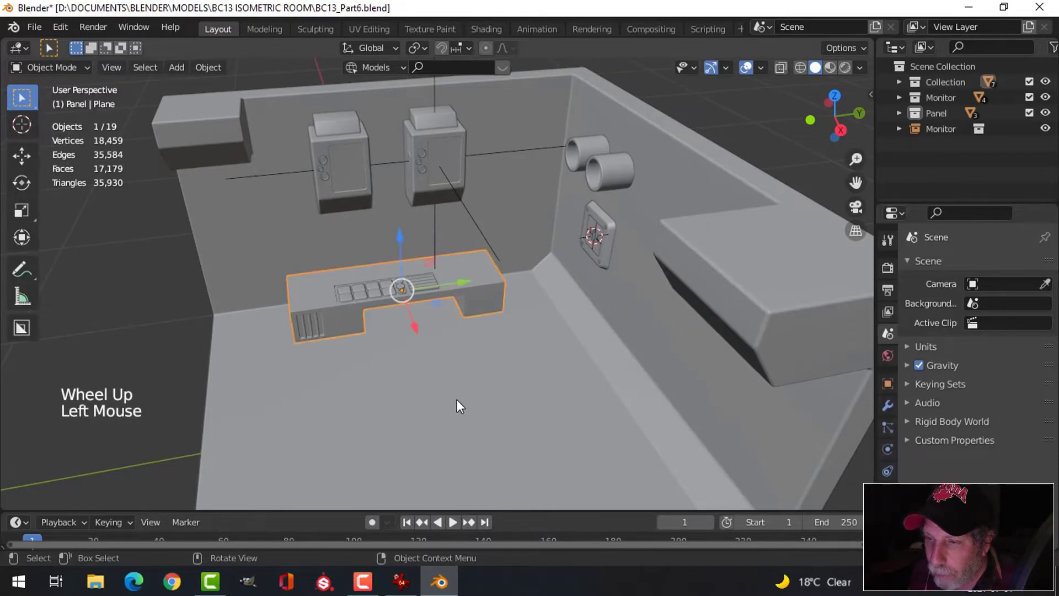
middle_click_drag(456, 399, 442, 342)
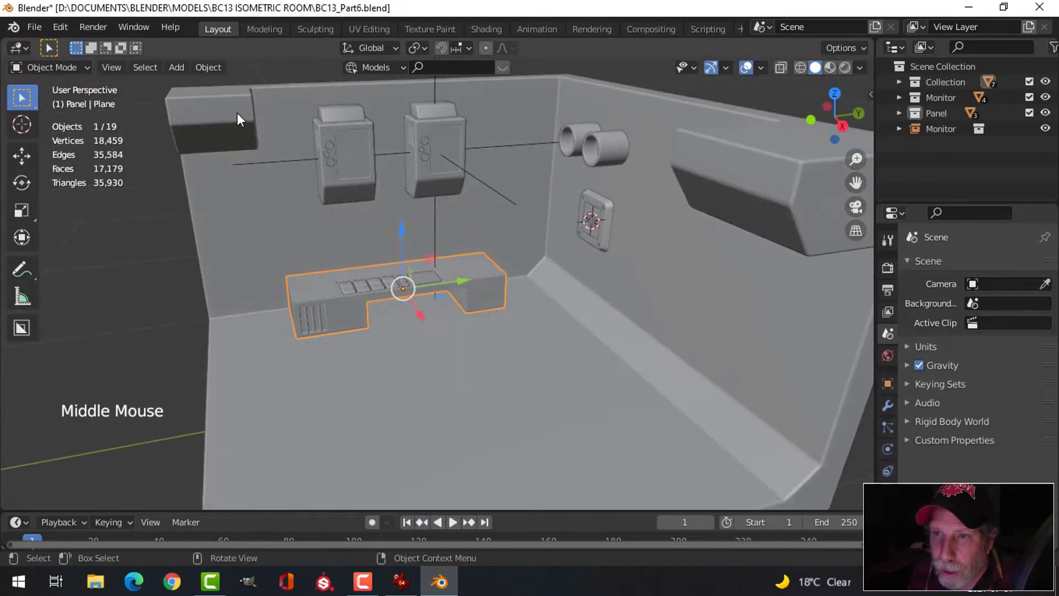
left_click(216, 65)
mouse_move(243, 102)
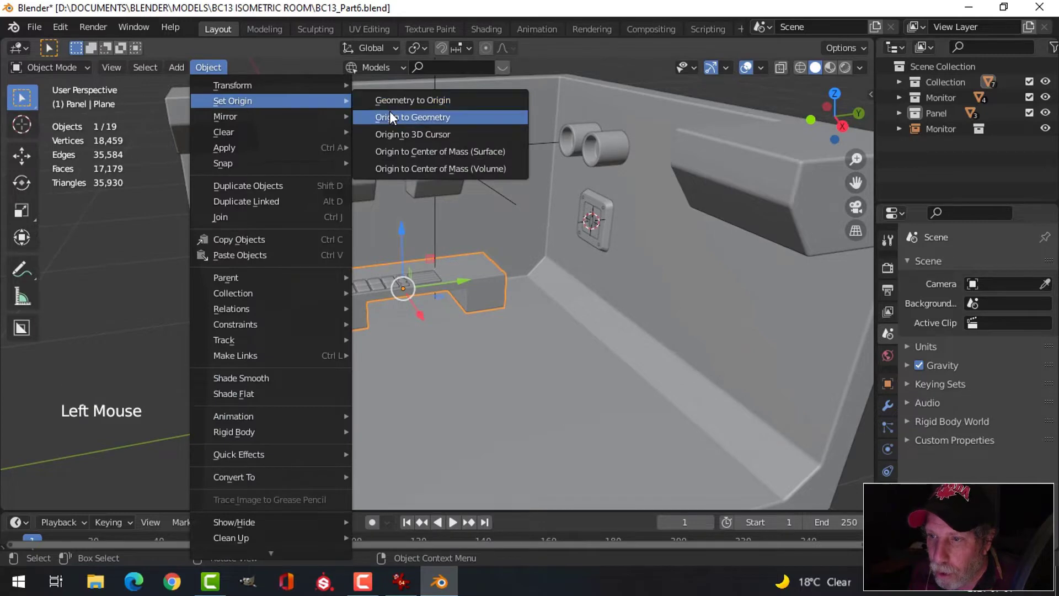
left_click(390, 116)
mouse_move(469, 322)
middle_mouse_down()
mouse_move(434, 329)
mouse_move(477, 322)
mouse_move(459, 334)
middle_mouse_up()
- Snap the 3D cursor to the midpoint between the two short end edges of the desk's top, then clear the selection in Object Mode
key("Tab")
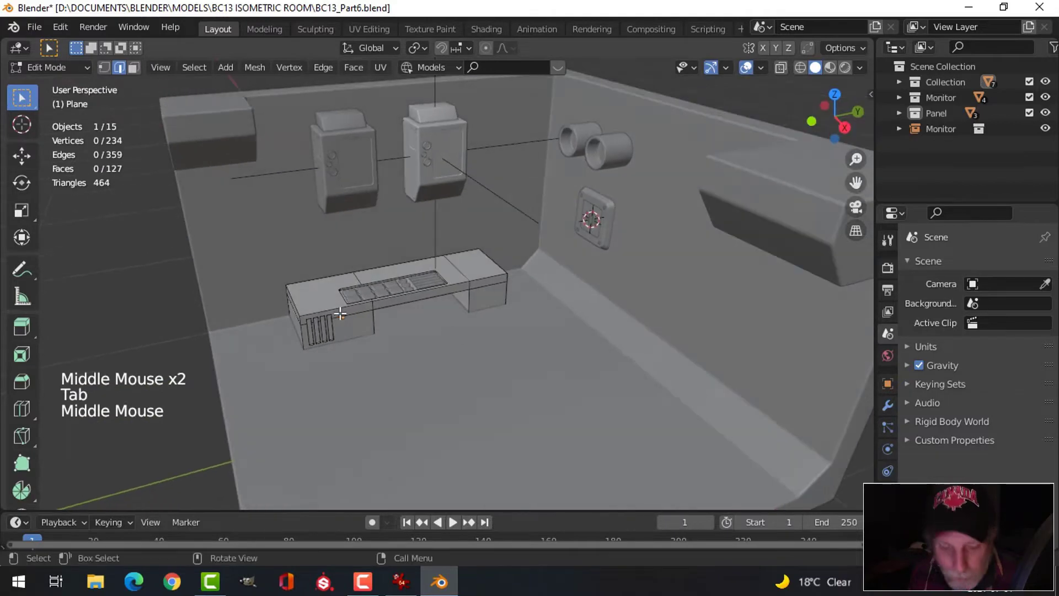
key("2")
scroll(325, 306, "up", 3)
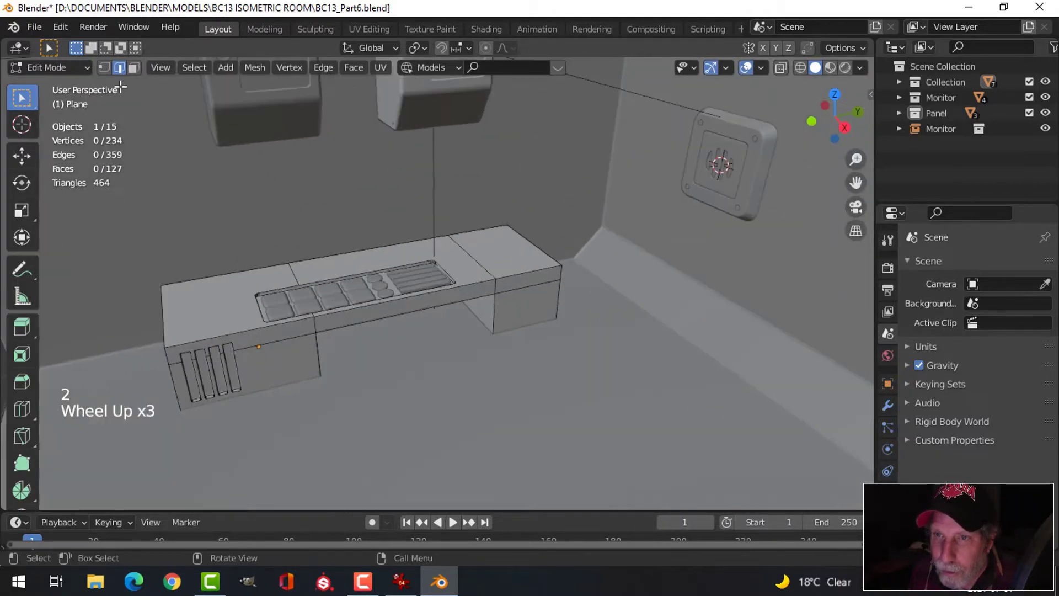
left_click(165, 301)
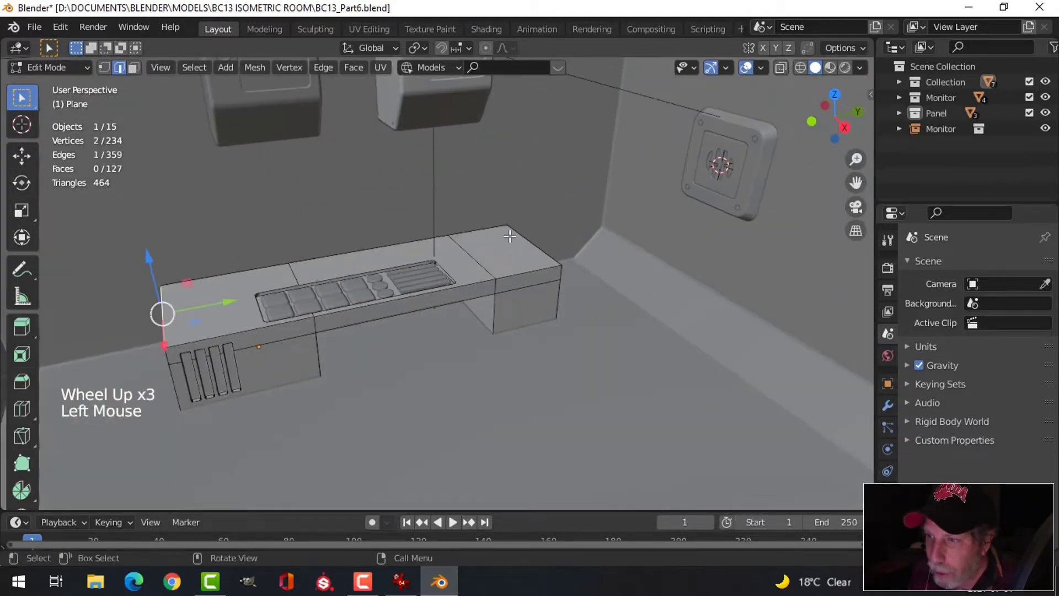
left_click(561, 313, "shift")
middle_click_drag(561, 312, 498, 359)
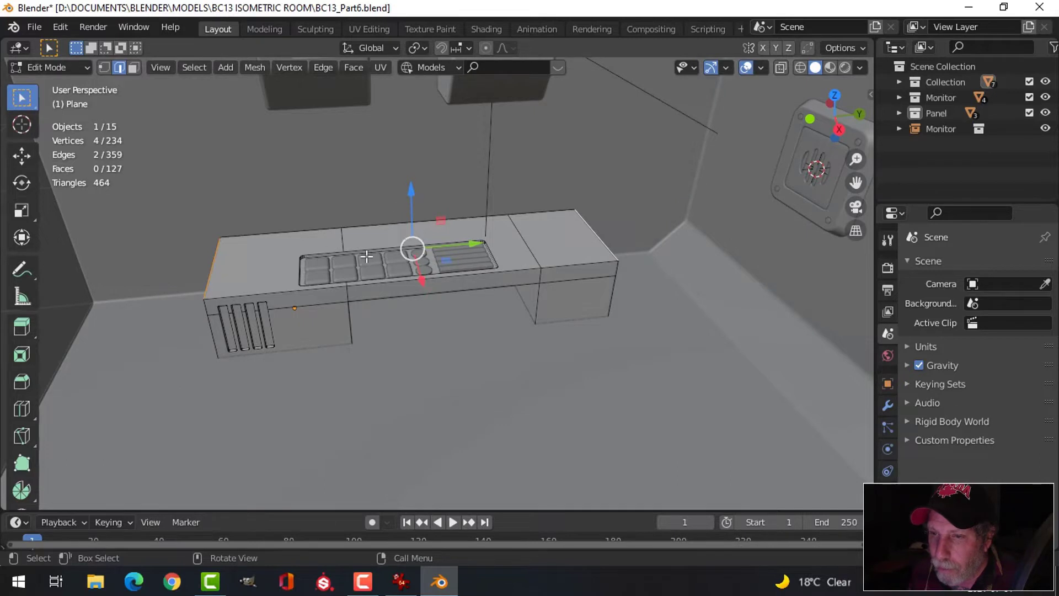
key("shift+s")
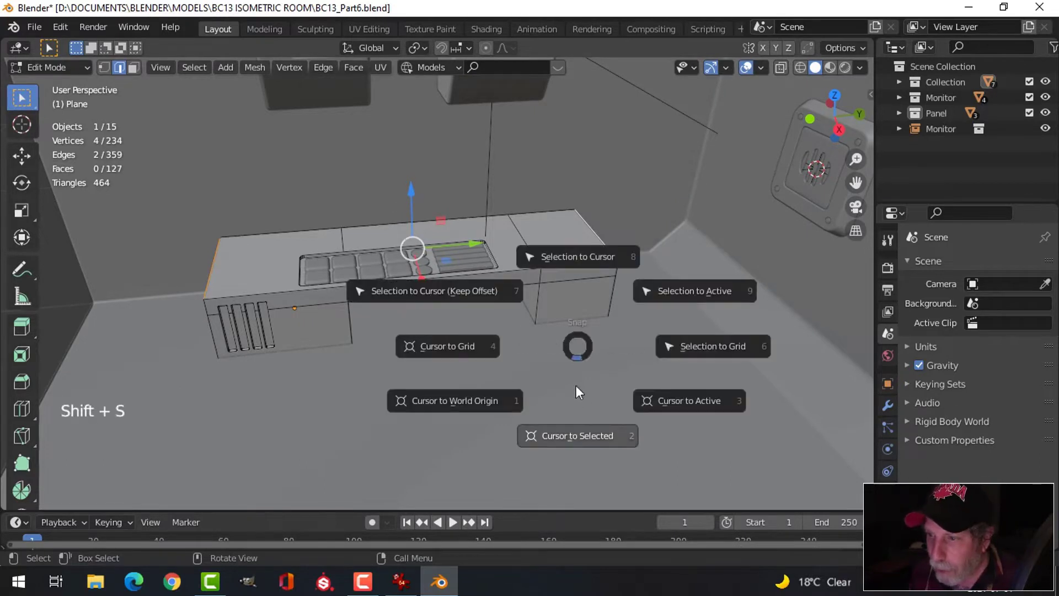
left_click(569, 435)
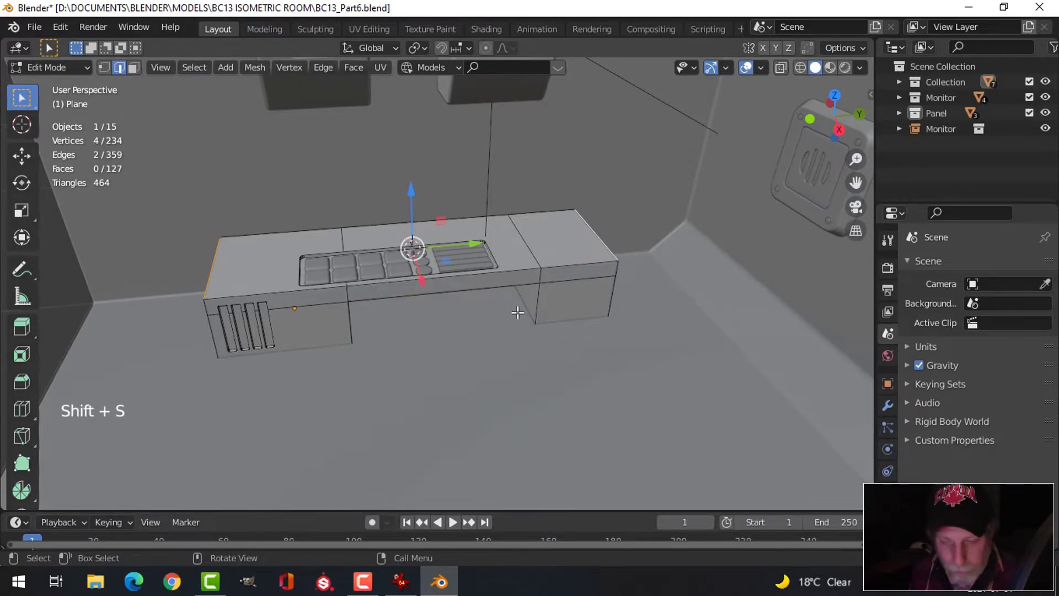
key("alt+a")
key("Tab")
key("alt+a")
- Add a 32-vertex cylinder mesh at the 3D cursor with its cap fill type set to Nothing
middle_click_drag(492, 326, 444, 260)
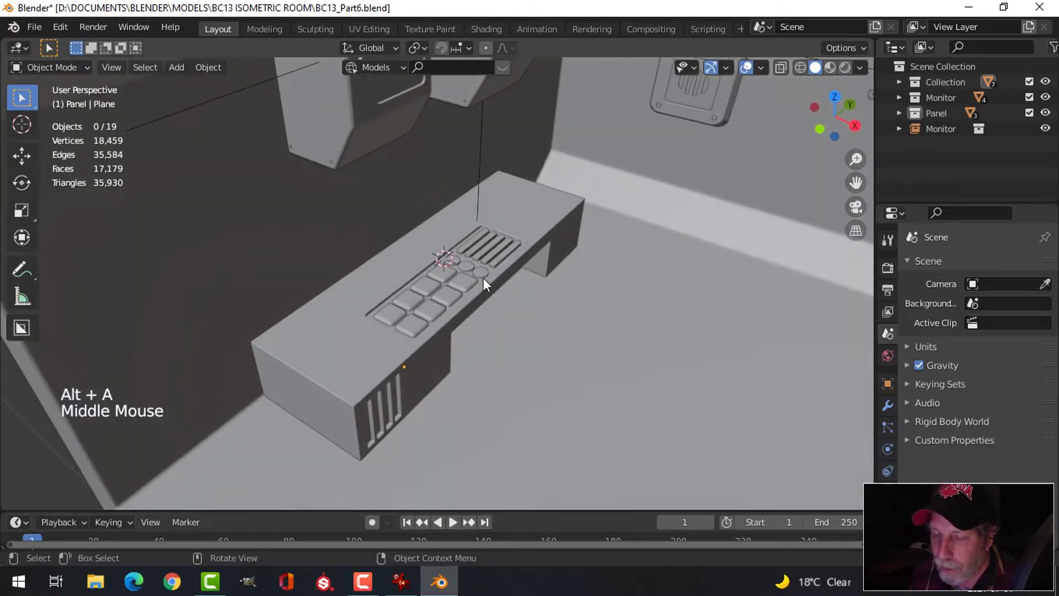
scroll(483, 284, "down", 2)
middle_click_drag(511, 307, 430, 266)
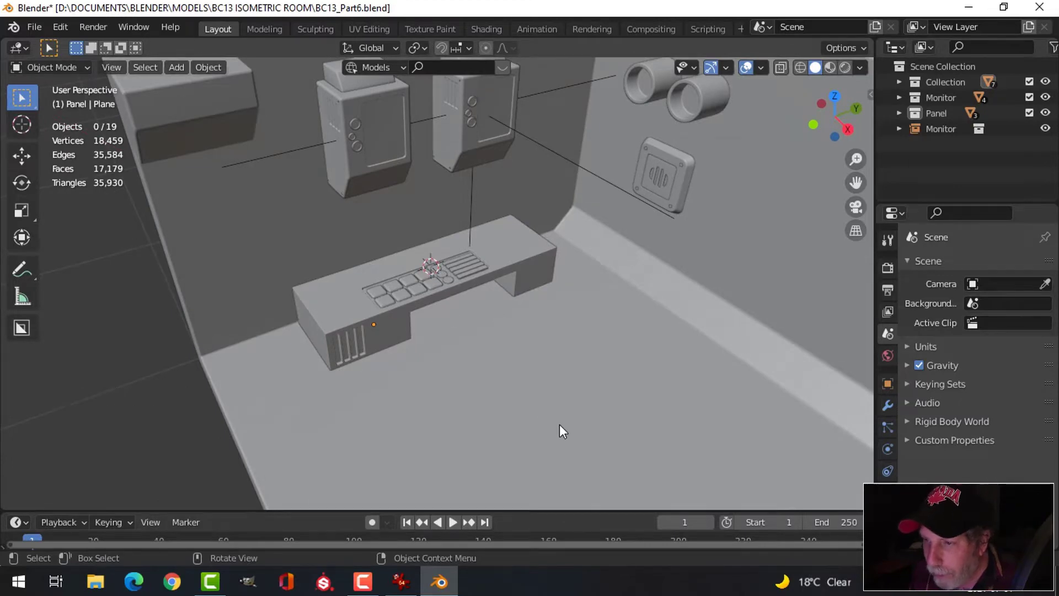
scroll(511, 367, "down", 2)
middle_click_drag(512, 368, 475, 355)
key("shift+a")
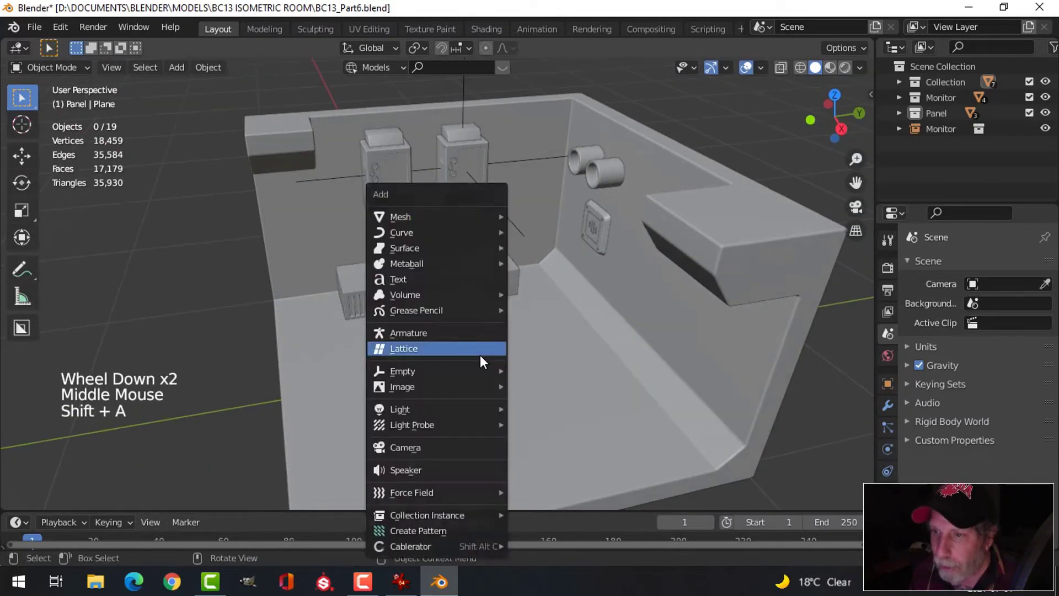
mouse_move(438, 216)
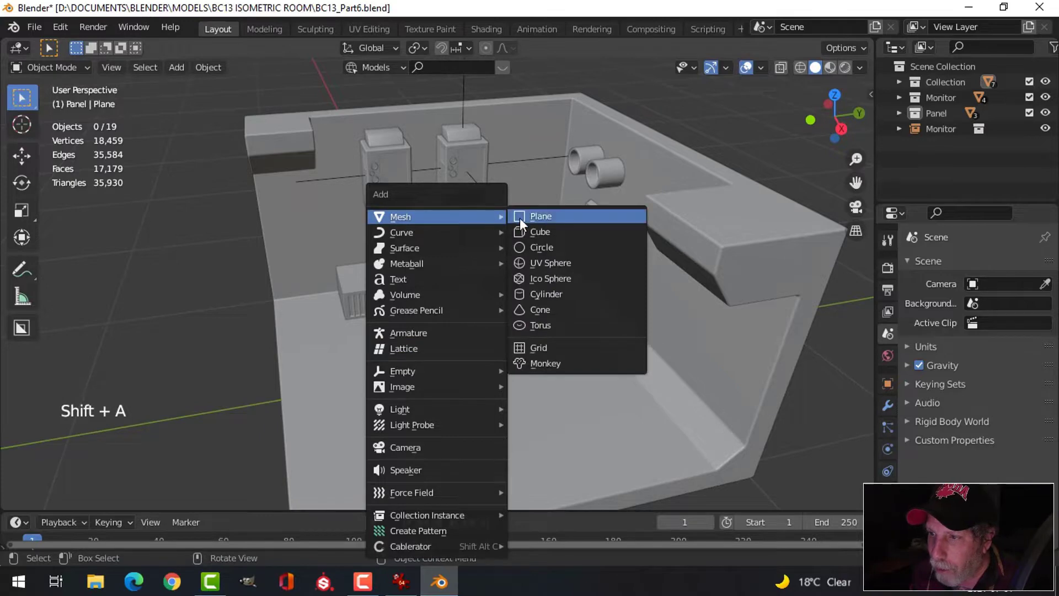
left_click(541, 292)
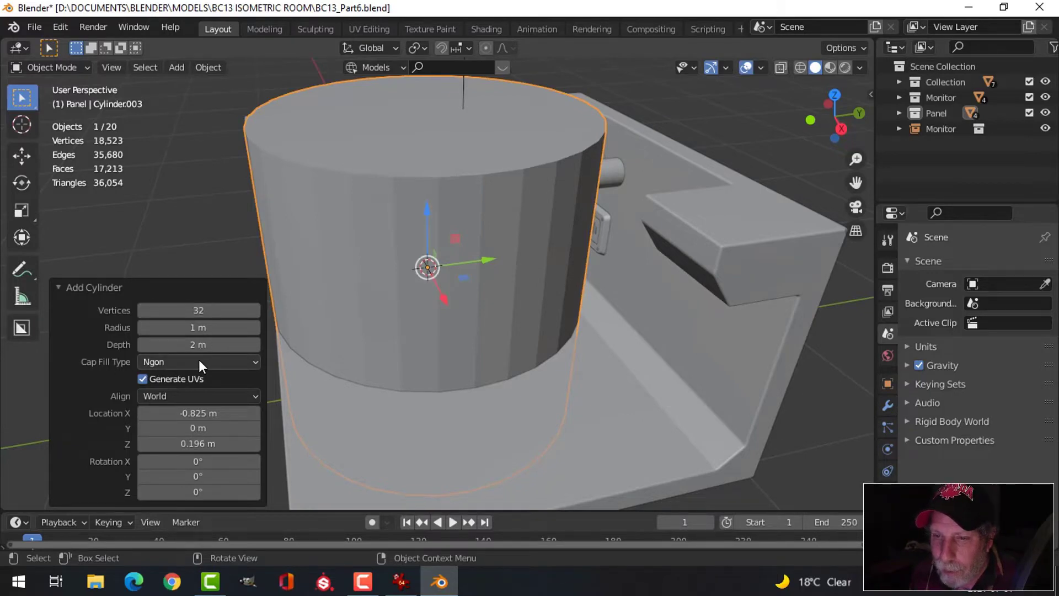
left_click(168, 362)
left_click(168, 375)
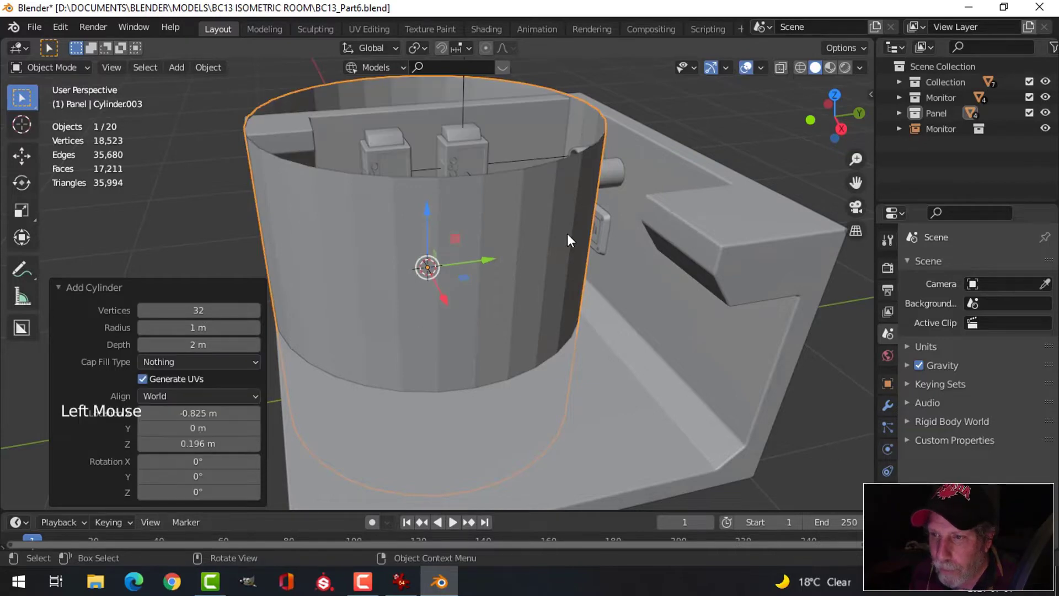
- In Edit Mode, scale the whole cylinder to about 0.358 and move it about 0.93 m along X onto the open floor
middle_click_drag(567, 233, 596, 243)
key("Tab")
key("s")
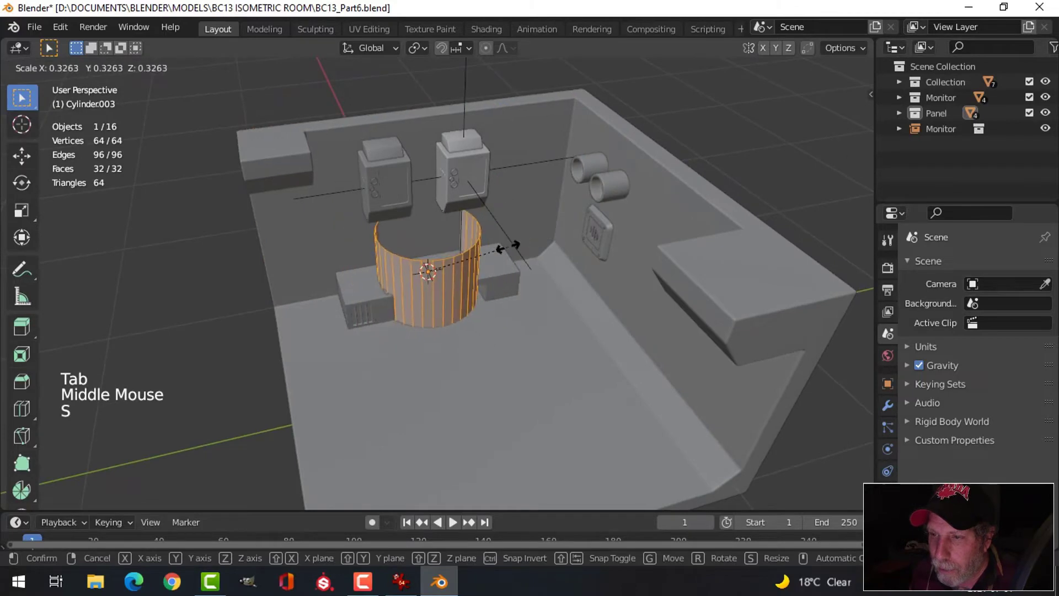
left_click(494, 253)
middle_click_drag(494, 252, 532, 286)
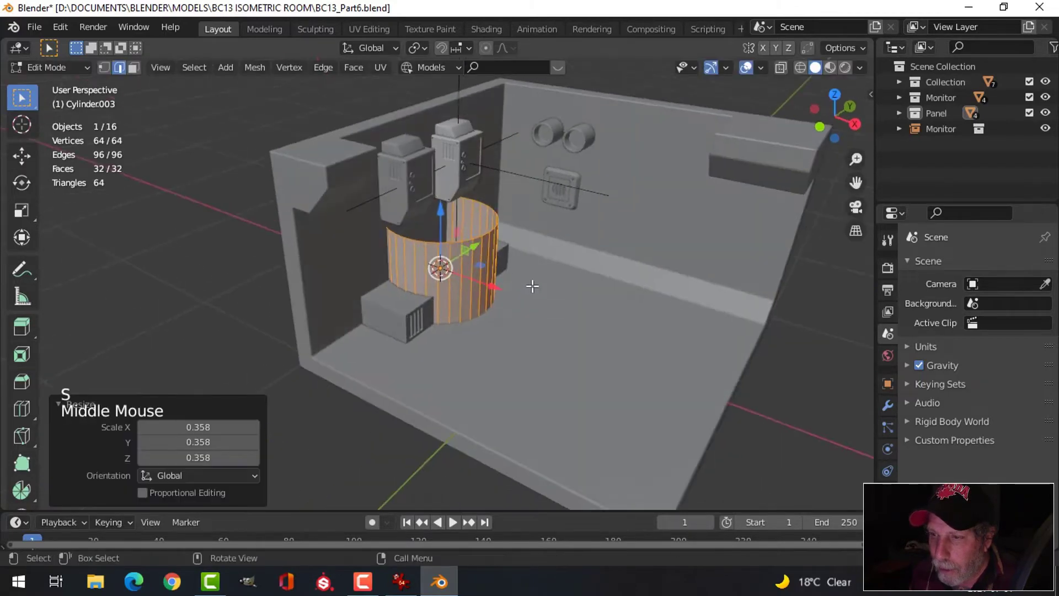
left_click_drag(494, 286, 627, 338)
middle_click_drag(627, 338, 721, 303)
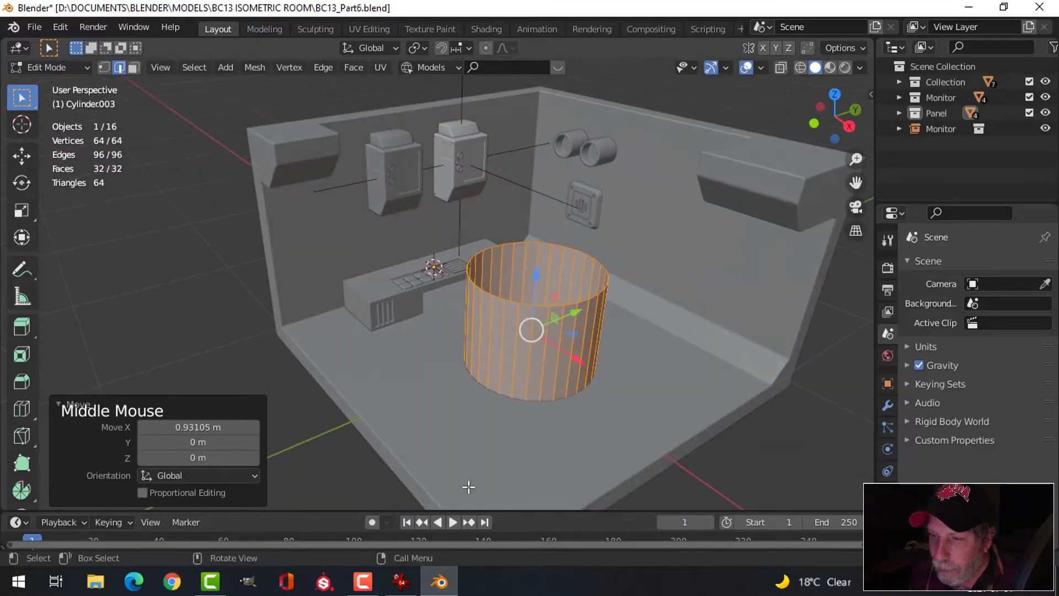
- Check the tank's proportions in the reference image, scale the cylinder by about 0.909 and raise it about 0.12 m along Z
left_click(401, 581)
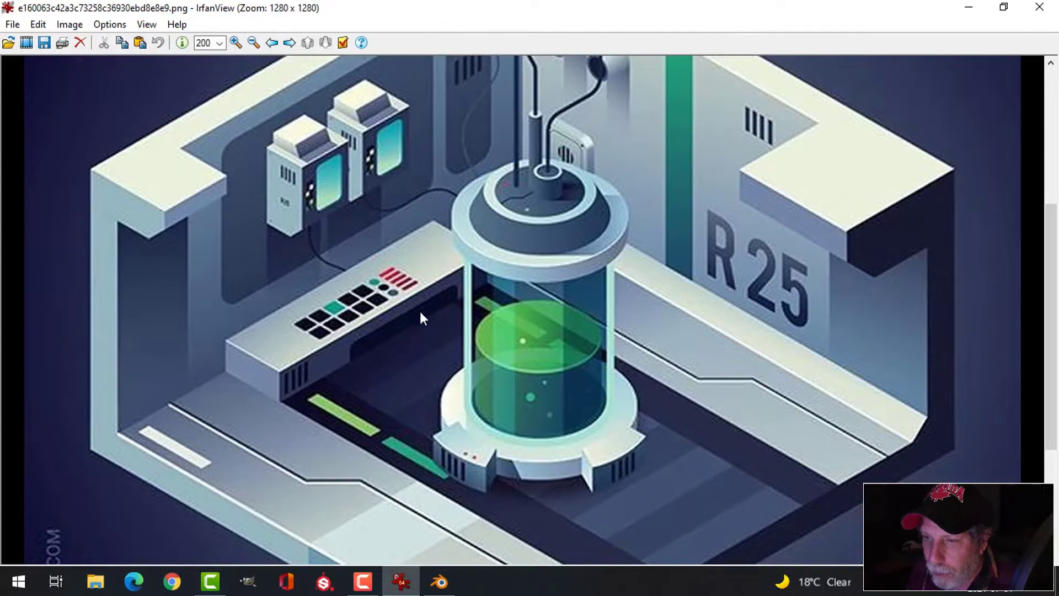
left_click(439, 581)
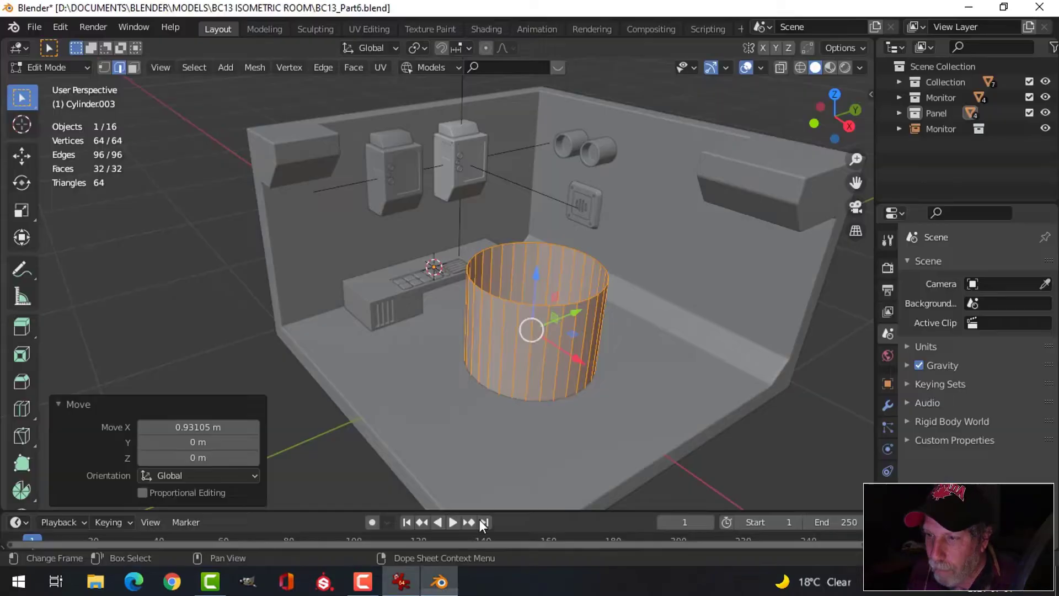
middle_click_drag(533, 372, 503, 407)
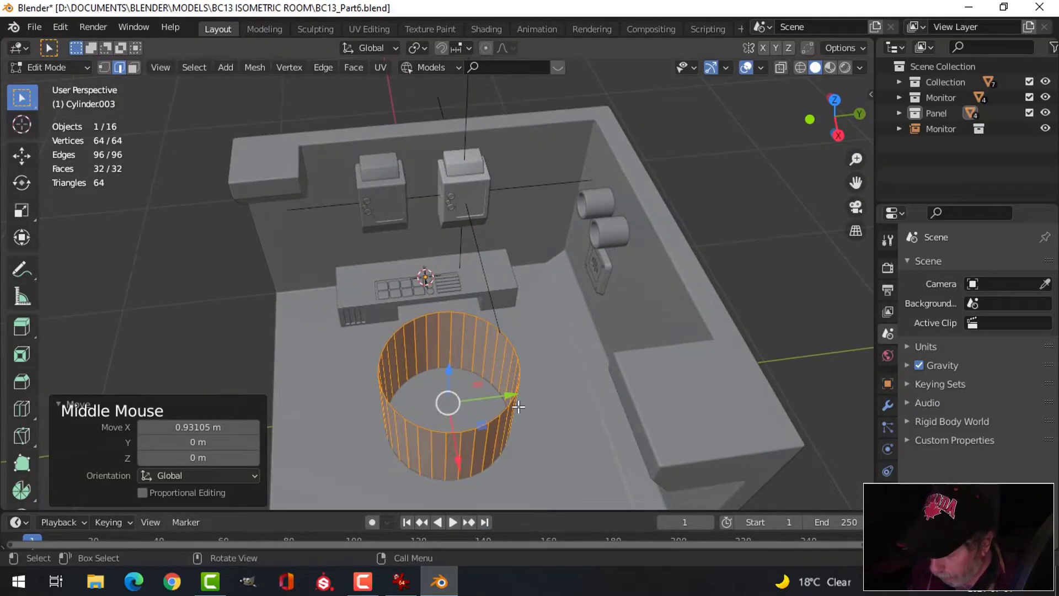
key("KP_7")
key("s")
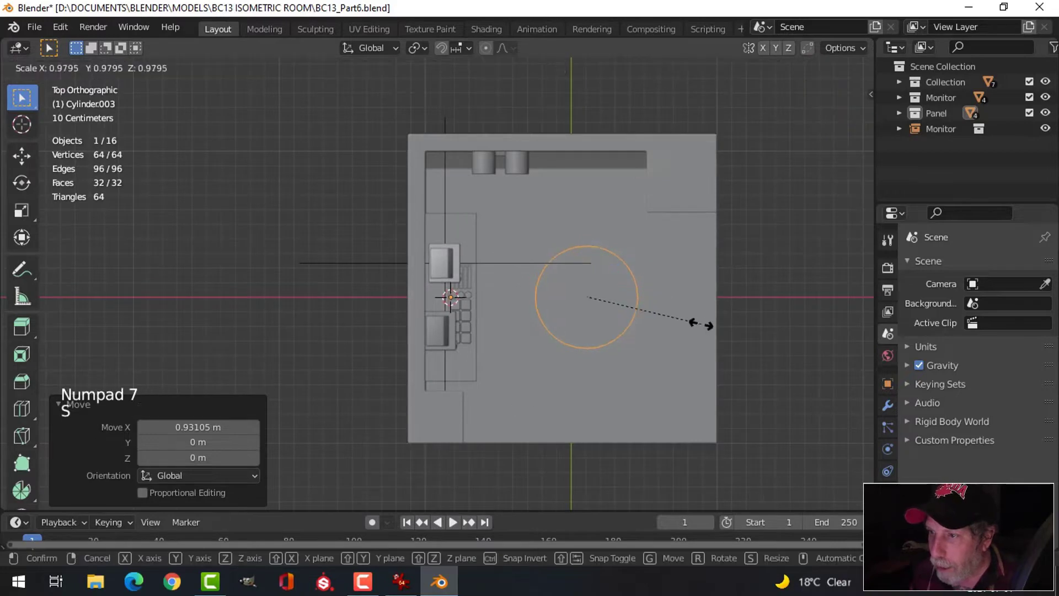
left_click(693, 323)
middle_click_drag(690, 338, 606, 290)
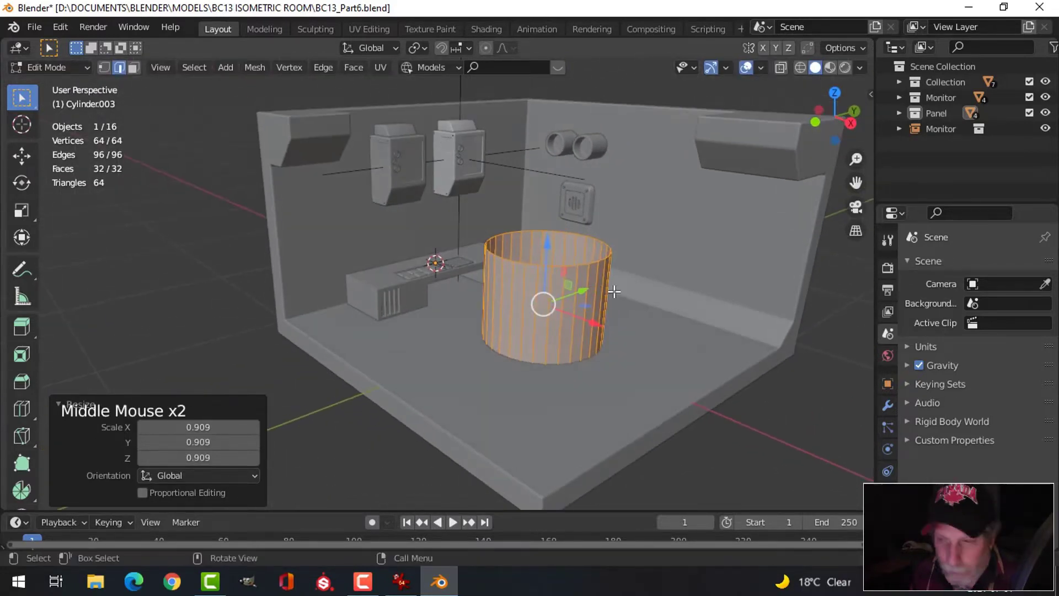
left_click_drag(546, 246, 561, 222)
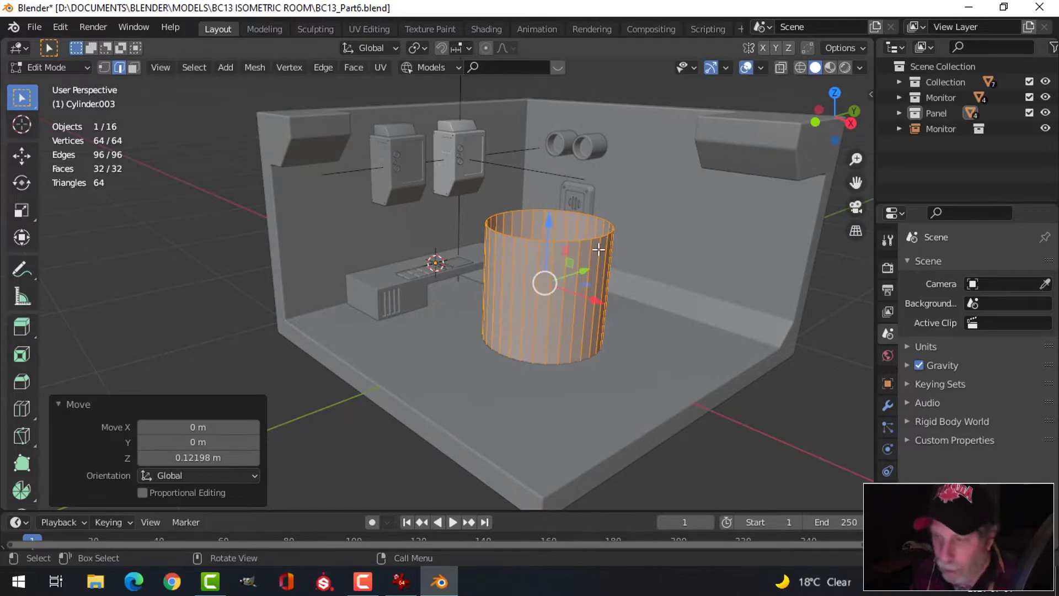
- Select only the cylinder's top edge loop and raise it about 0.25 m along Z to make the tank taller
key("alt+a")
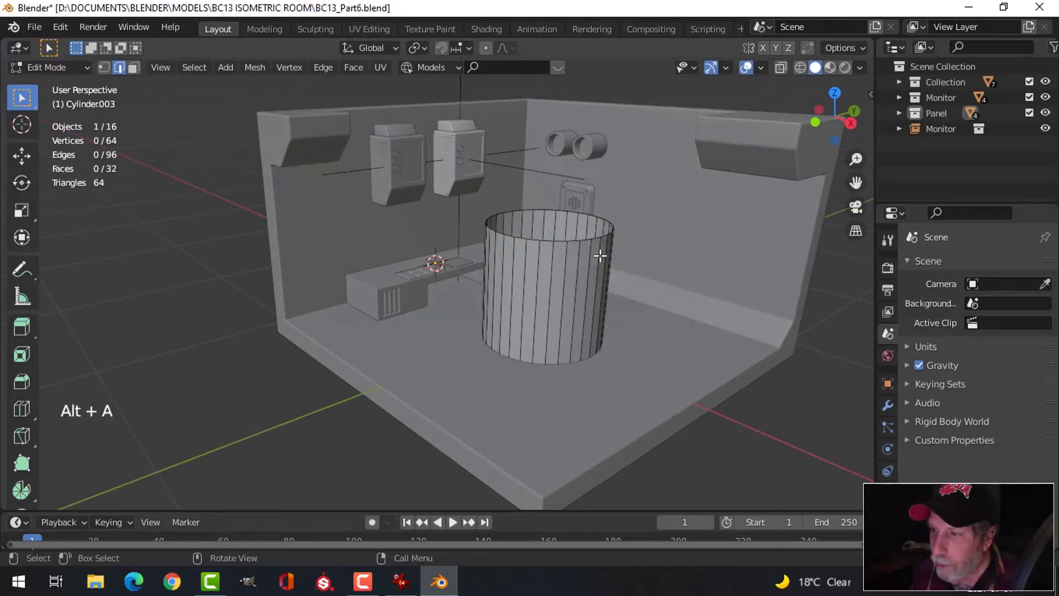
left_click(562, 241, "alt+shift")
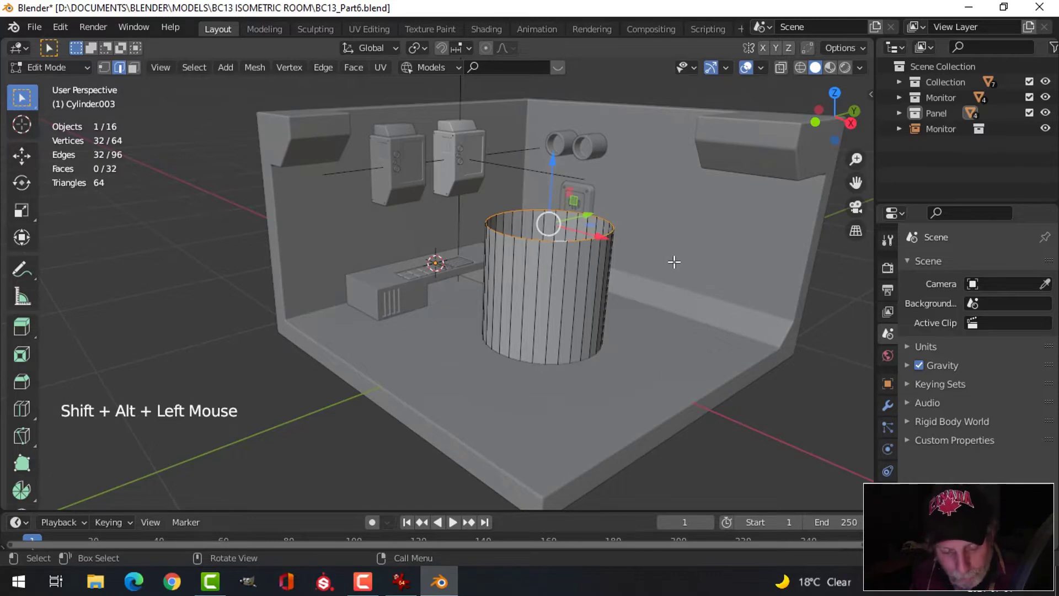
key("alt+a")
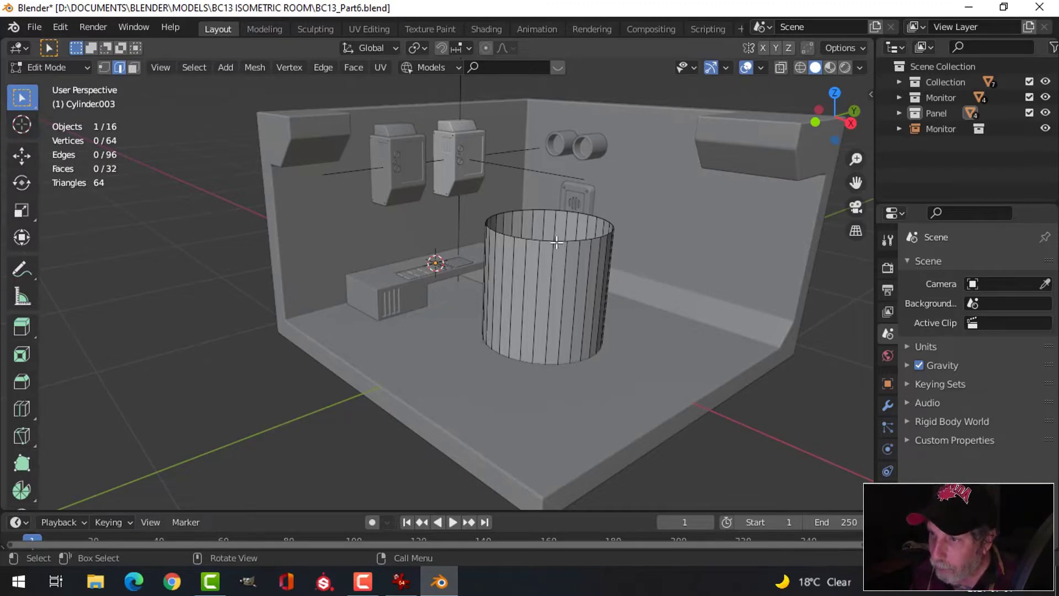
left_click(556, 242, "alt+shift")
middle_click_drag(633, 234, 721, 220)
left_click_drag(598, 138, 605, 85)
middle_click_drag(605, 84, 609, 197)
scroll(629, 200, "down", 1)
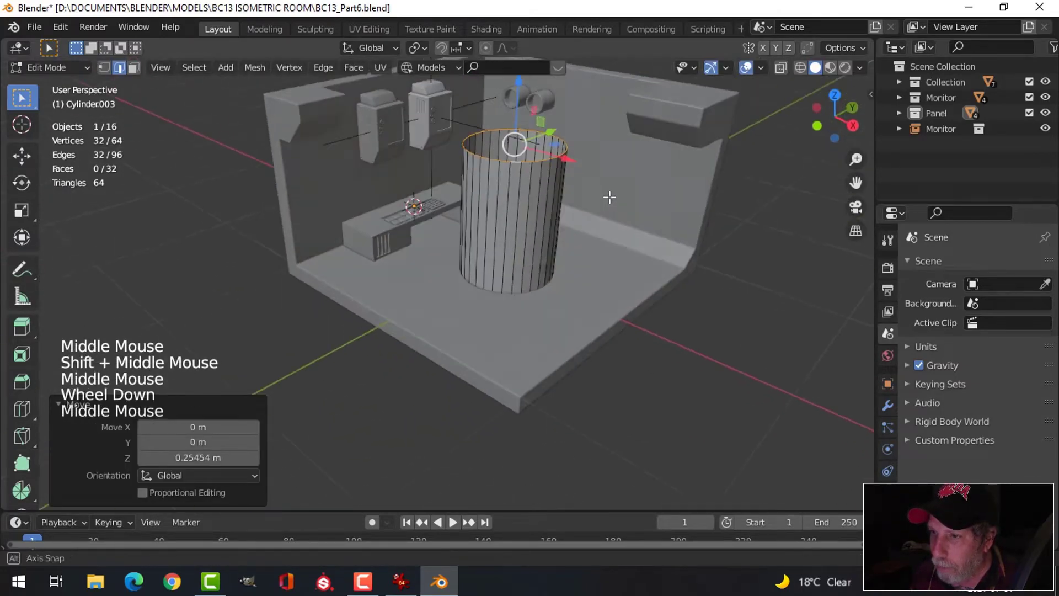
- Compare the tank's height with the reference image and raise the top edge loop by about another 0.03 m along Z
left_click(400, 581)
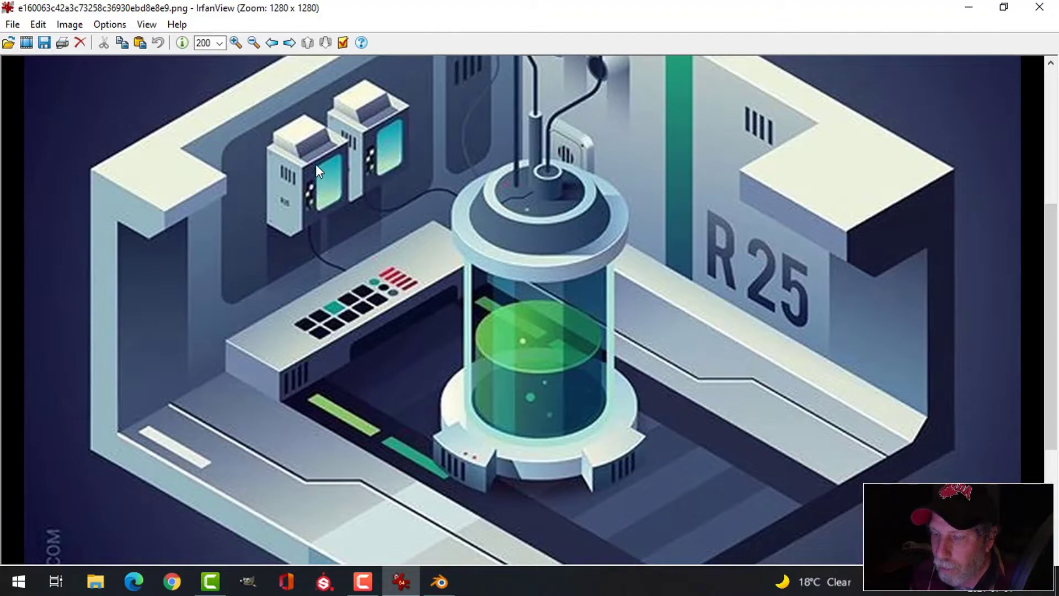
left_click(437, 586)
middle_click_drag(546, 312, 571, 310)
middle_click_drag(583, 259, 550, 316, "shift")
middle_click_drag(550, 316, 571, 295)
left_click_drag(503, 117, 504, 109)
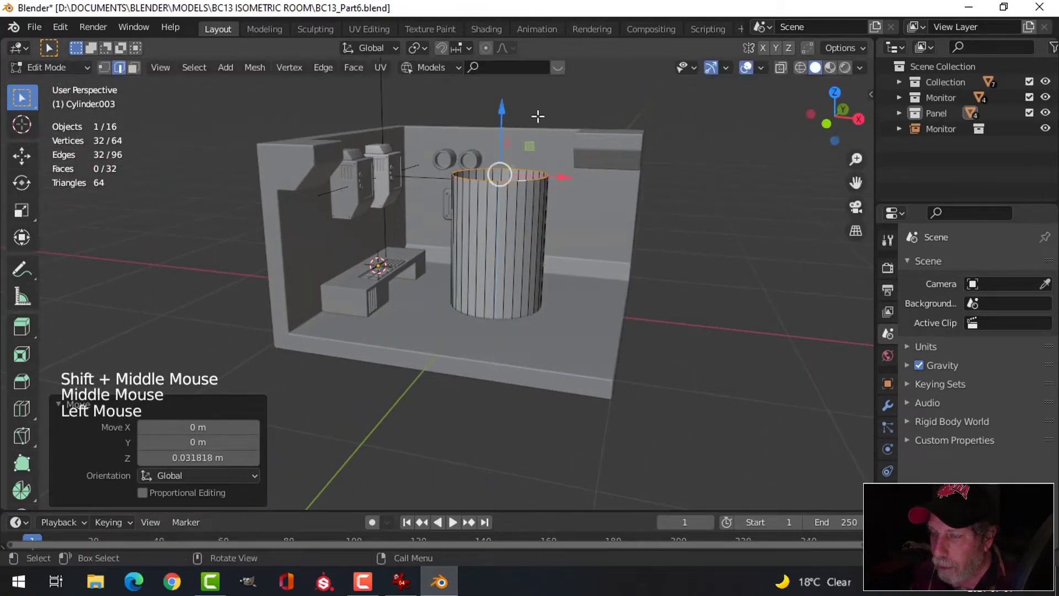
- Duplicate the cylinder's top edge loop in place and raise the copy about 0.072 m along Z
key("alt+a")
middle_click_drag(652, 213, 581, 239)
scroll(572, 268, "up", 2)
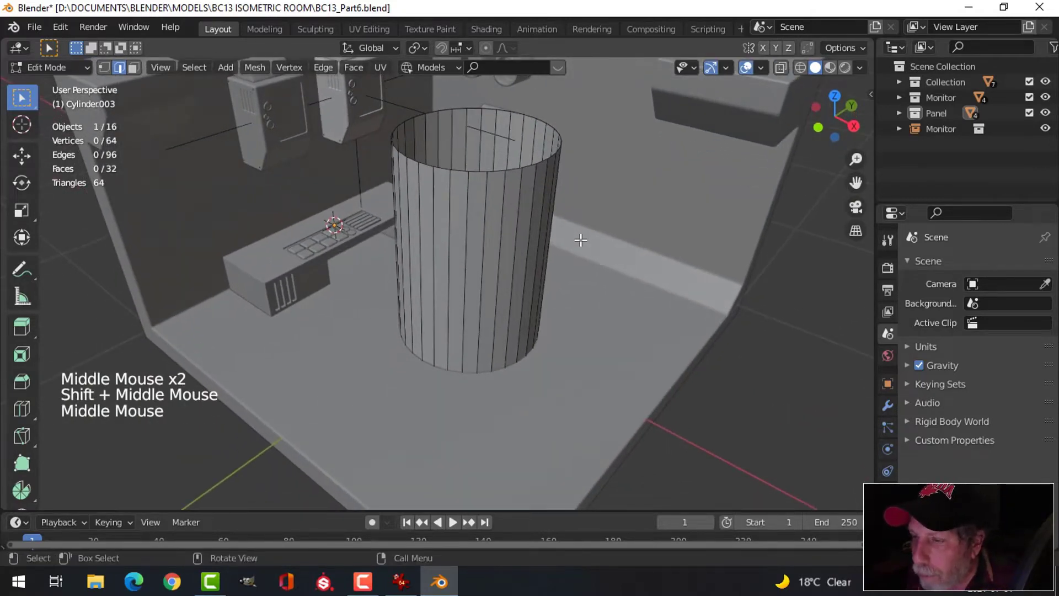
mouse_move(549, 273)
middle_mouse_down()
mouse_move(548, 263)
mouse_move(537, 274)
middle_mouse_up()
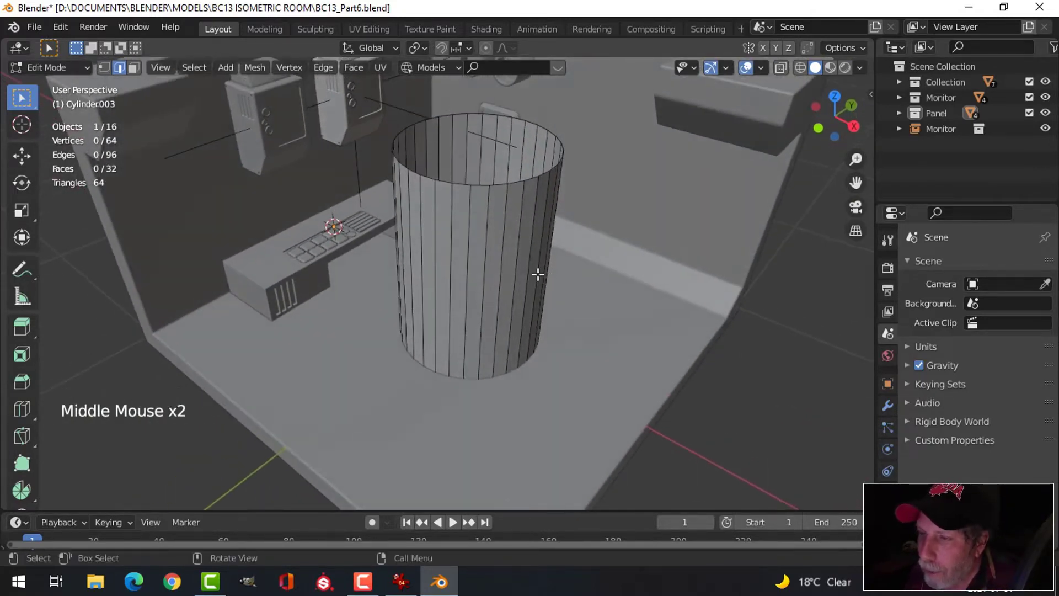
left_click(481, 187, "alt+shift")
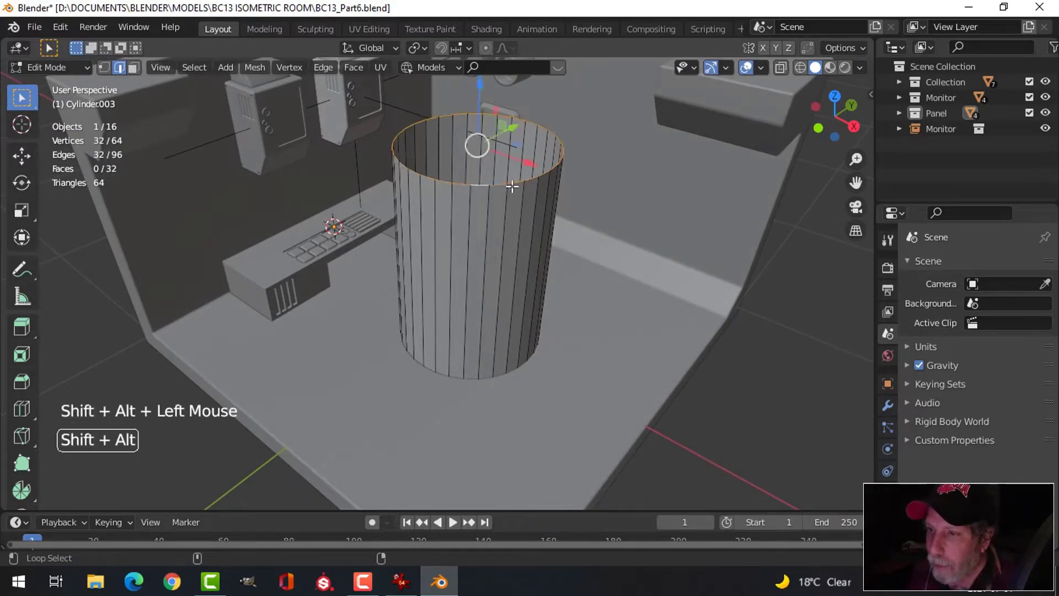
middle_click_drag(481, 187, 598, 226)
mouse_move(598, 226)
middle_mouse_down()
mouse_move(605, 256)
mouse_move(605, 245)
middle_mouse_up()
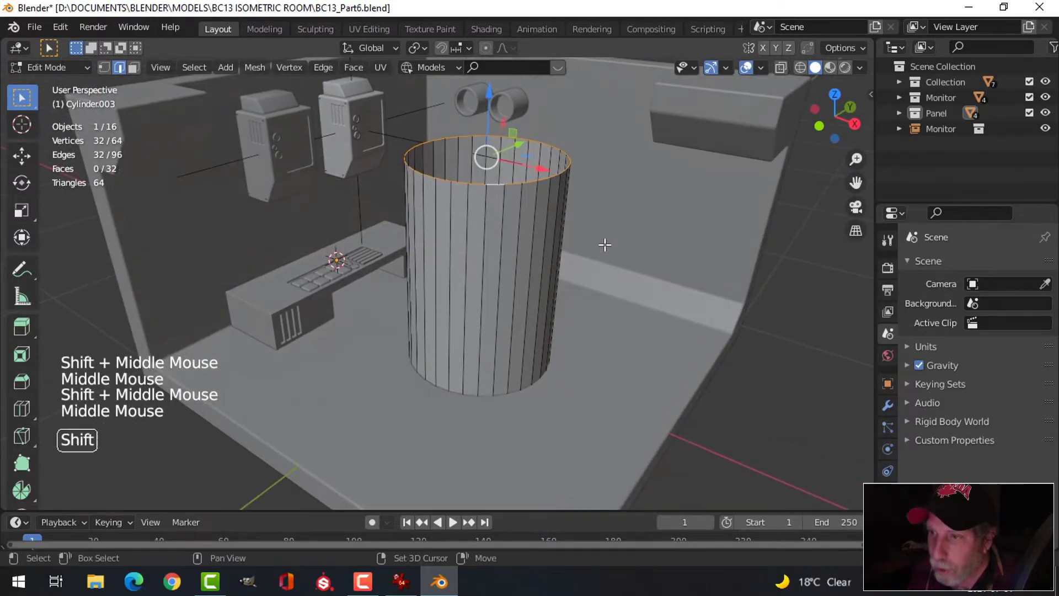
key("shift+d")
right_click(605, 244)
left_click_drag(488, 106, 492, 91)
- Separate the raised loop into its own object and, in Object Mode, set its origin to its geometry
key("p")
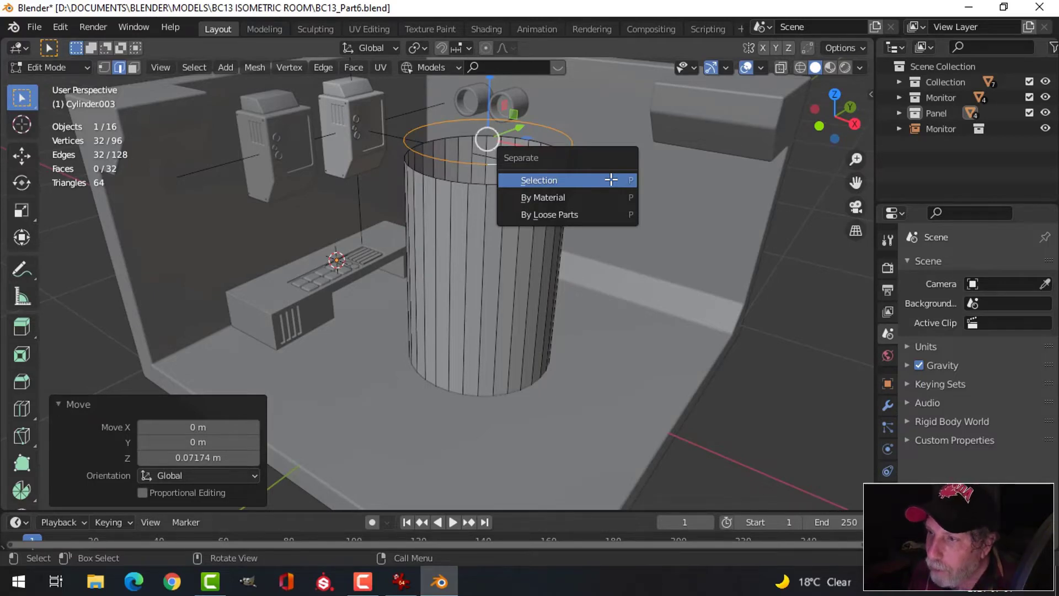
left_click(610, 182)
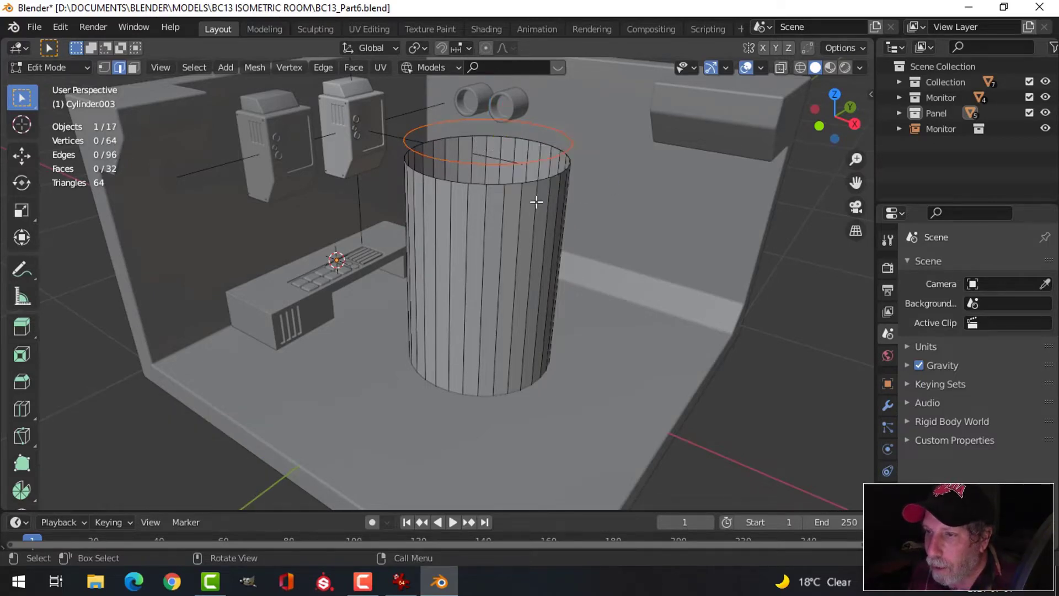
key("Tab")
left_click(491, 162)
mouse_move(525, 229)
middle_mouse_down()
mouse_move(461, 242)
mouse_move(512, 206)
mouse_move(515, 227)
middle_mouse_up()
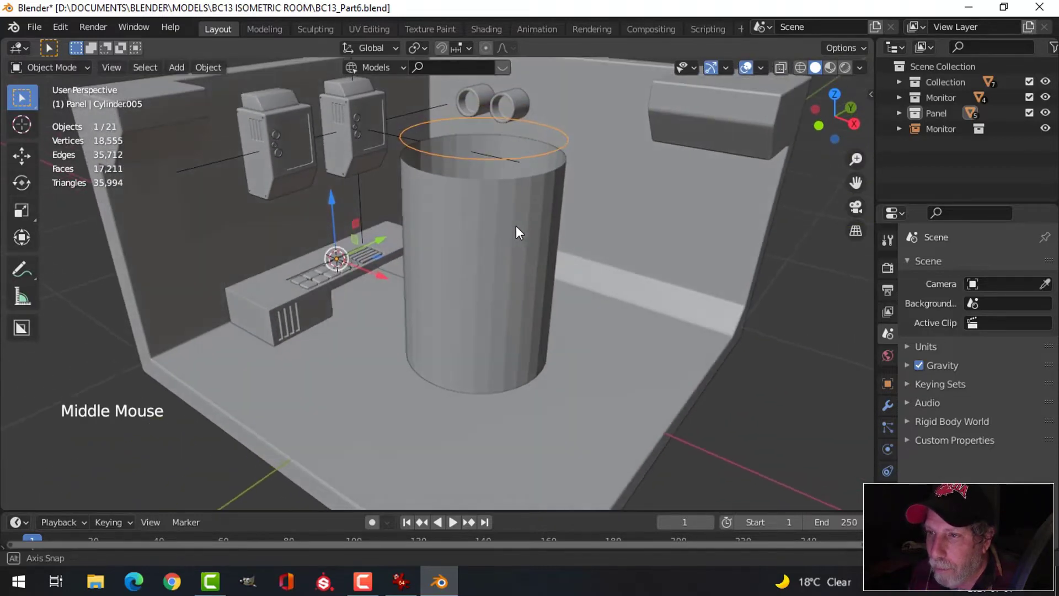
left_click(204, 66)
mouse_move(232, 102)
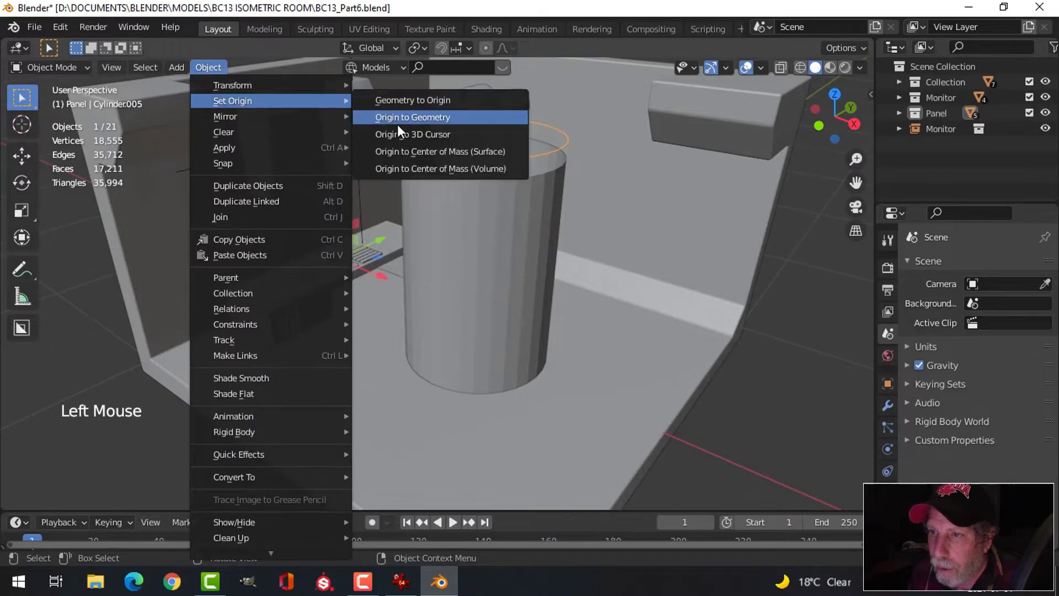
left_click(398, 123)
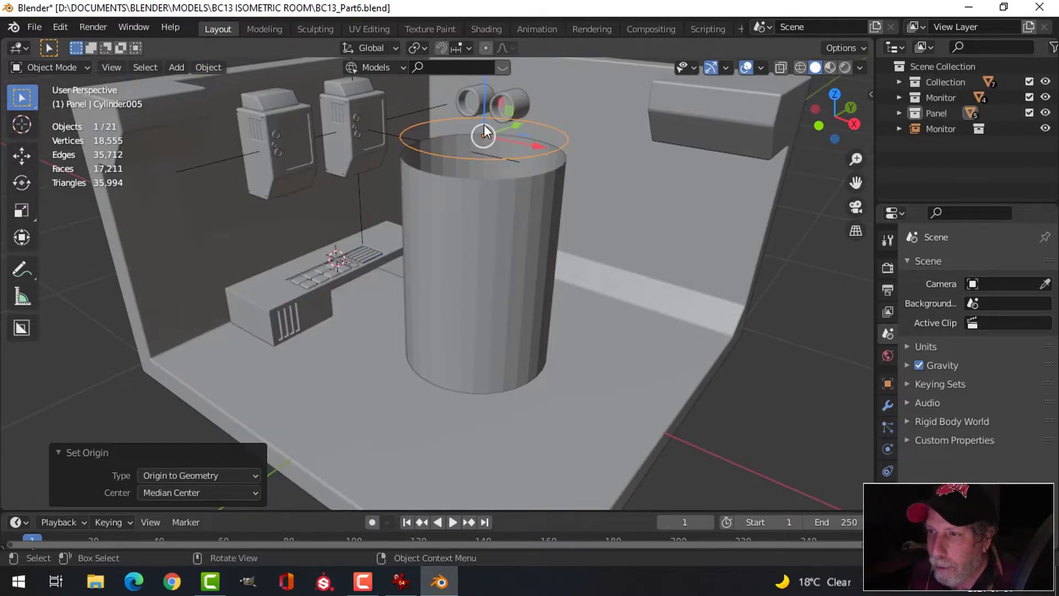
- Select the tank cylinder and set its origin to its geometry
middle_click_drag(545, 156, 423, 171)
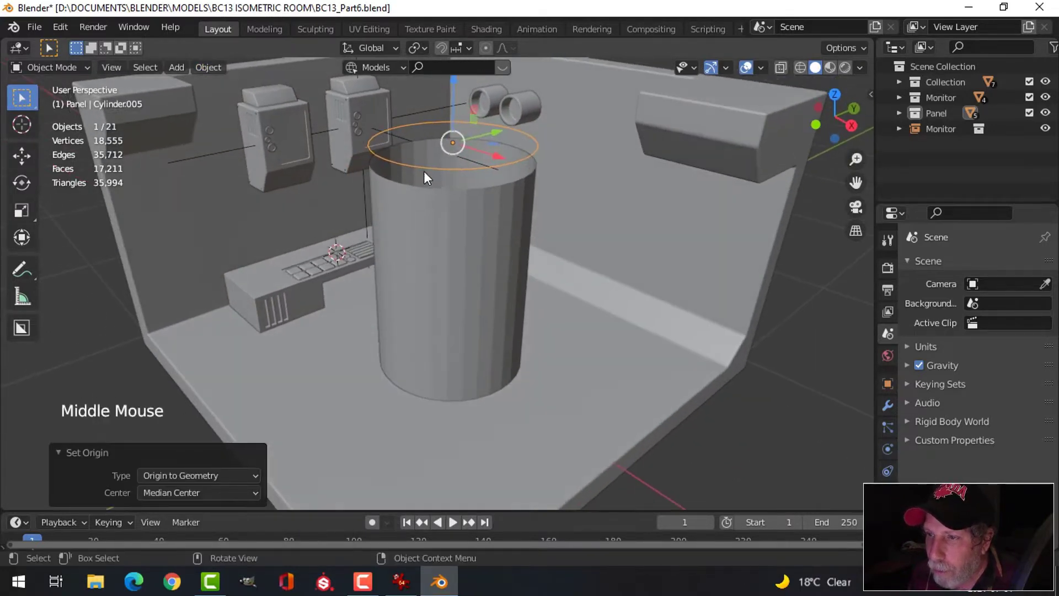
left_click(453, 237)
left_click(209, 67)
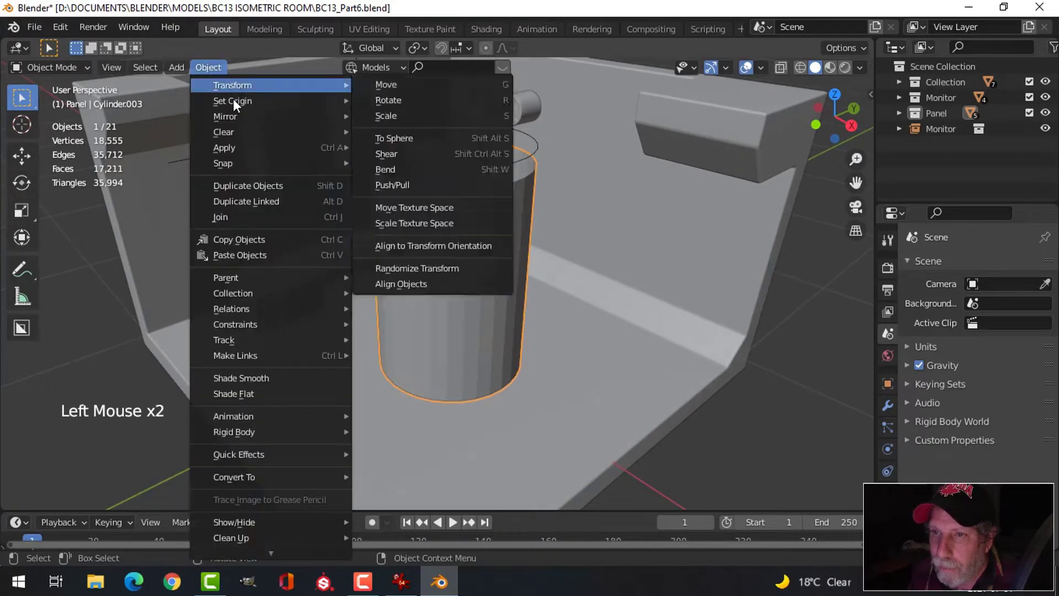
mouse_move(329, 100)
left_click(375, 117)
middle_click_drag(488, 265, 519, 188)
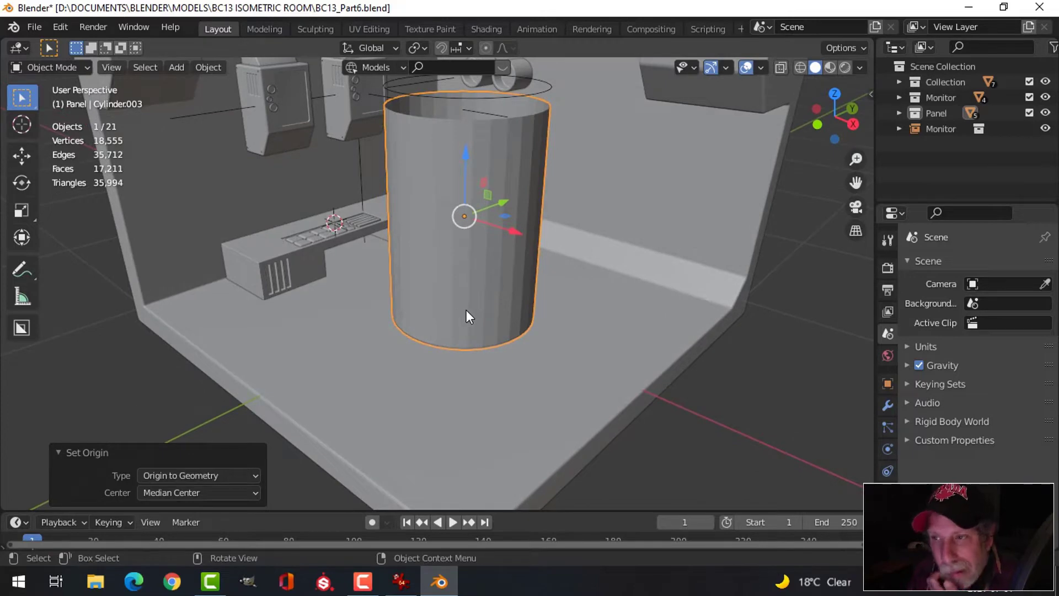
- Check the tank's frame in the reference image and add one centred horizontal loop cut around the cylinder in Edit Mode
left_click(399, 585)
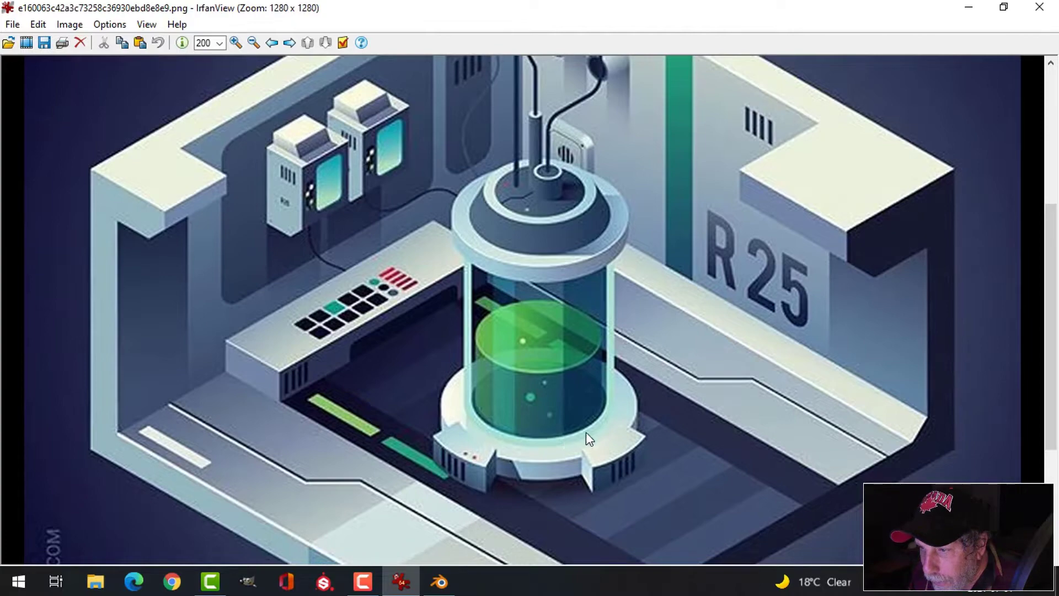
left_click(439, 581)
middle_click_drag(464, 334, 472, 280)
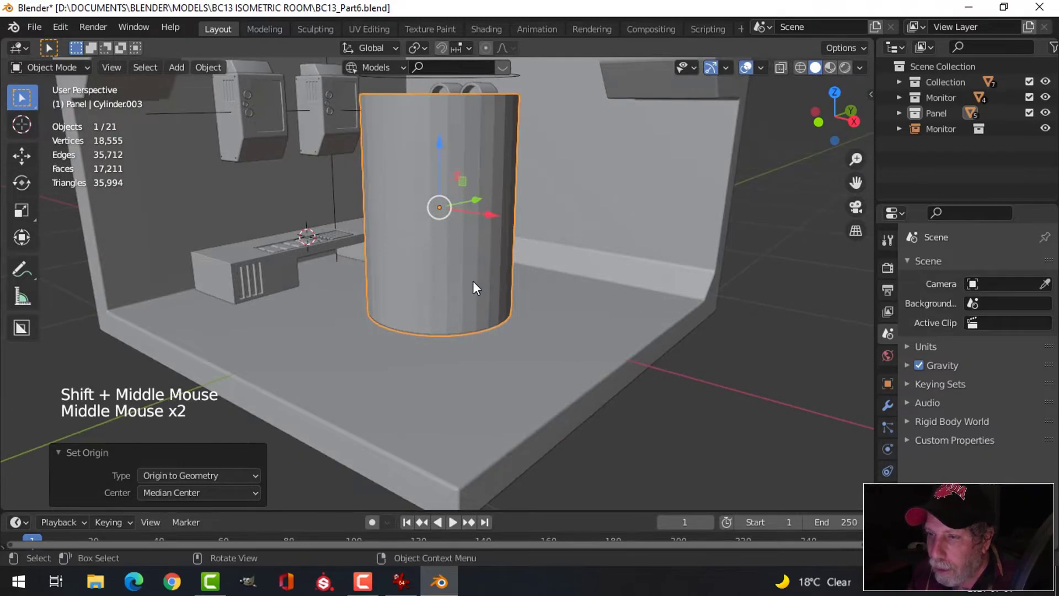
key("Tab")
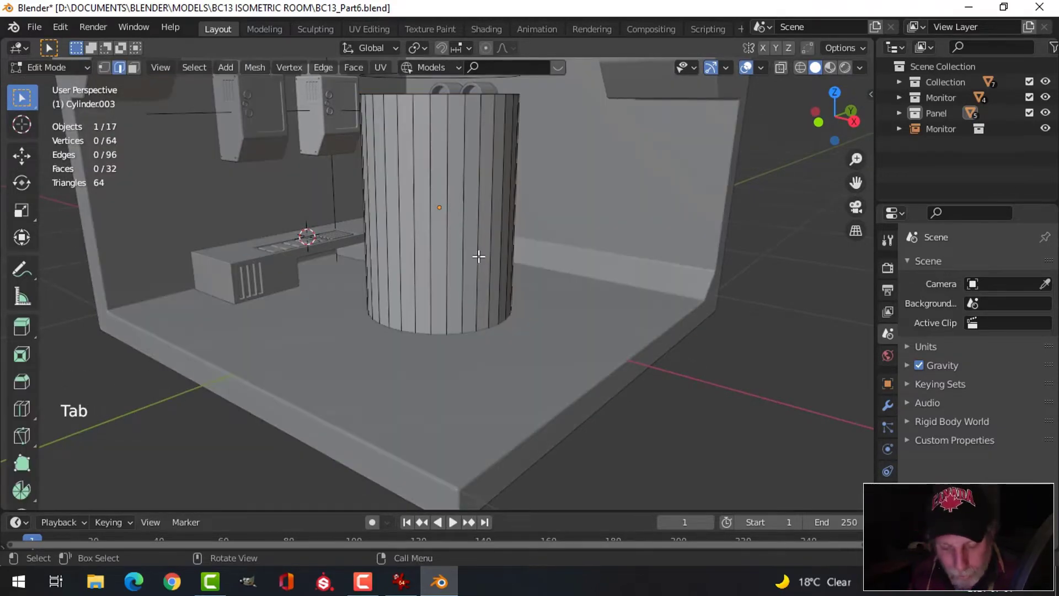
key("ctrl+r")
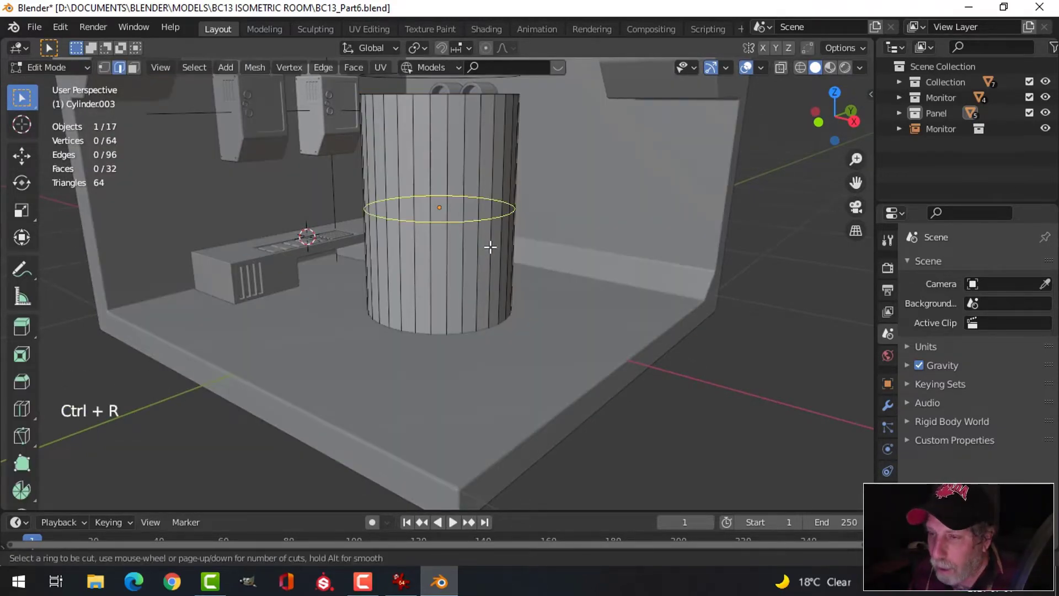
left_click(490, 246)
right_click(537, 243)
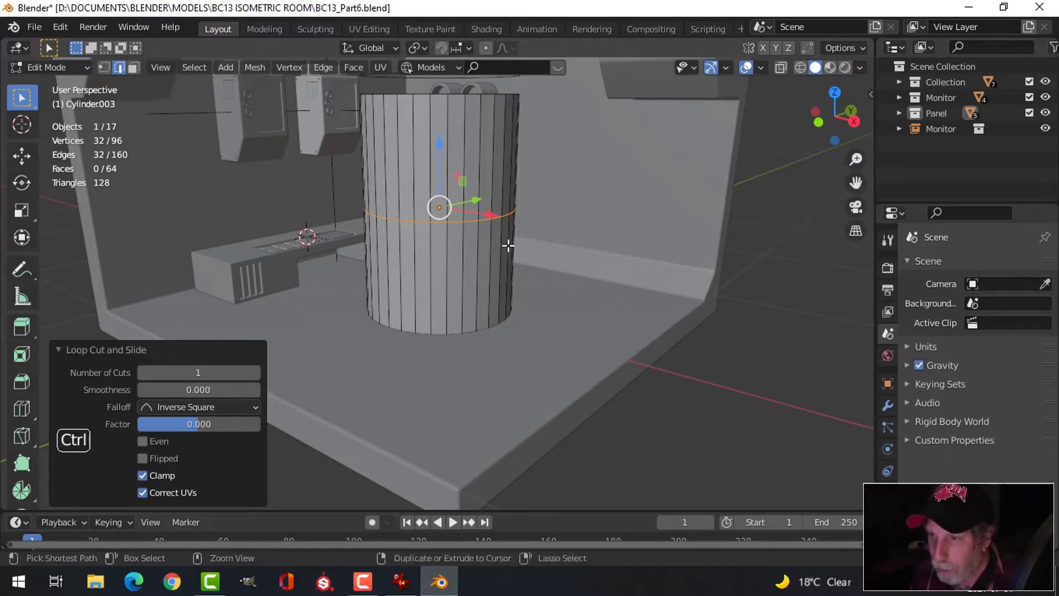
- Bevel the middle loop with one segment and a width of about 0.412 m, leaving narrow bands at the cylinder's top and bottom
key("ctrl+b")
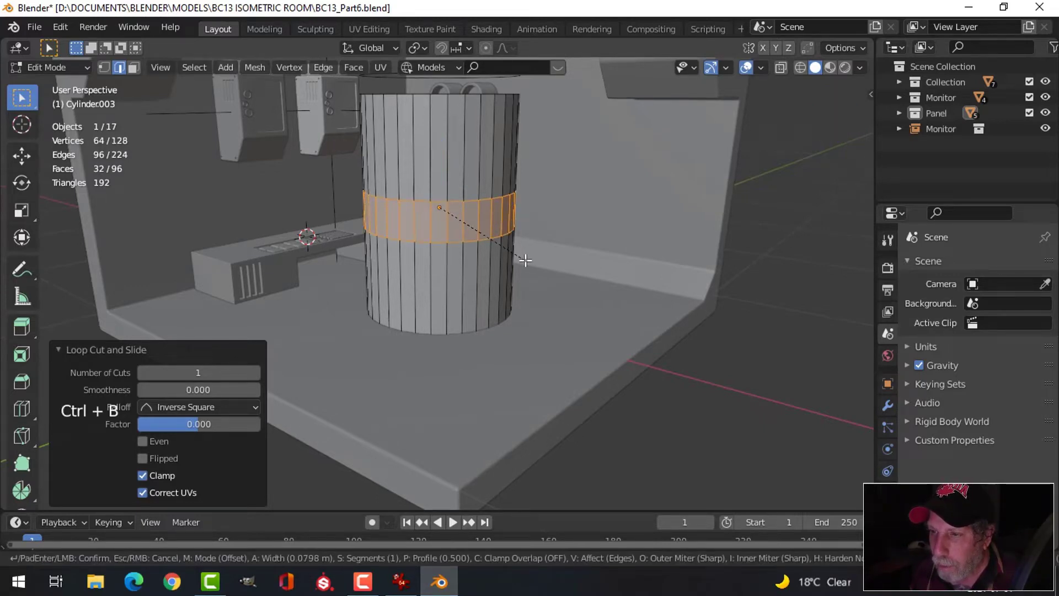
scroll(525, 260, "up", 1)
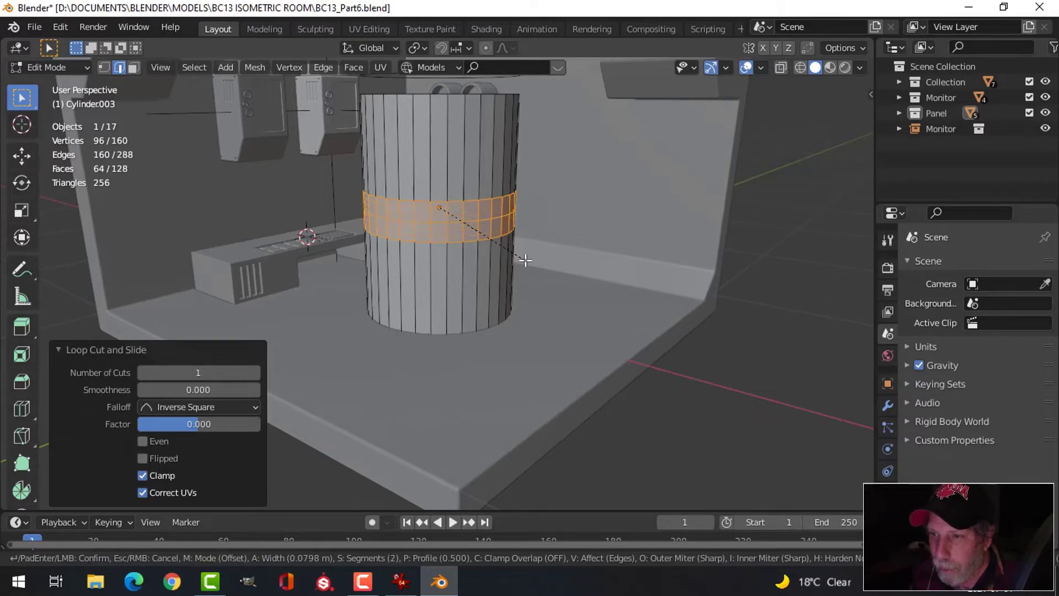
scroll(525, 260, "down", 1)
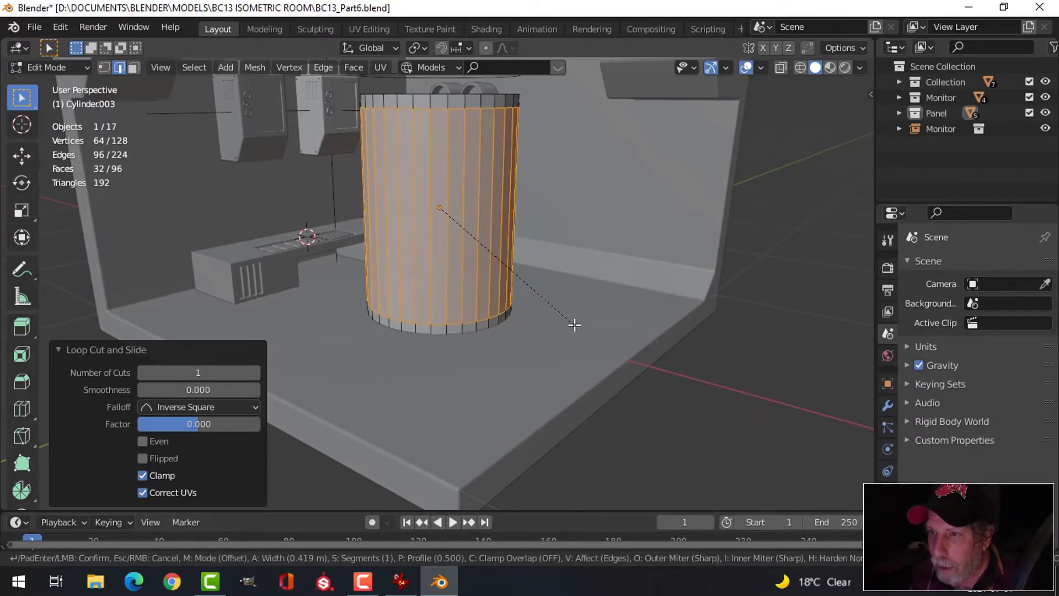
left_click(574, 323)
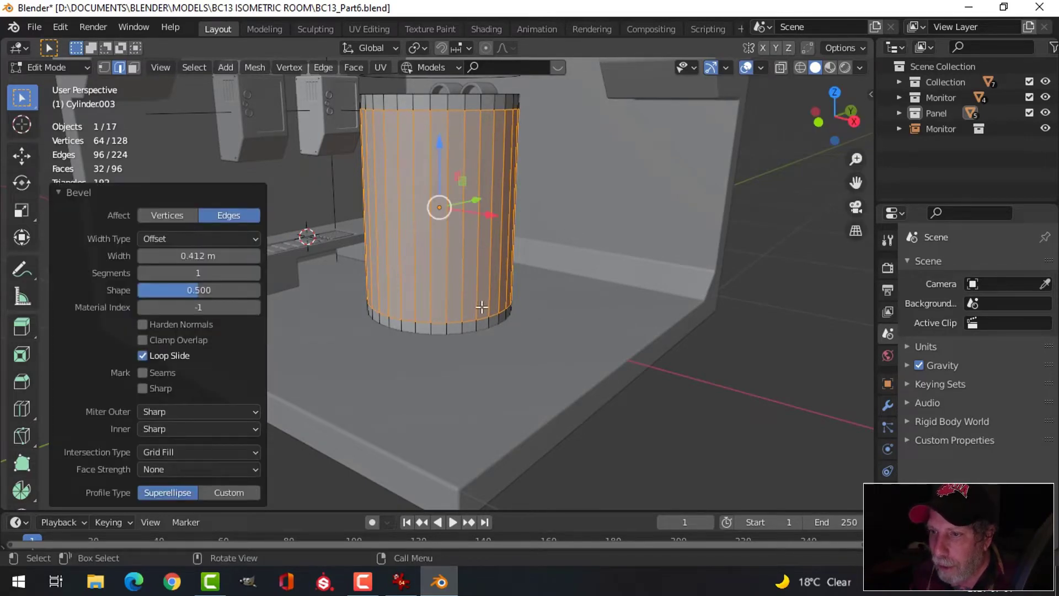
key("alt+a")
- Hide every object except the tank cylinder and return to editing its mesh
middle_click_drag(591, 218, 533, 286)
scroll(539, 232, "up", 2)
scroll(539, 232, "down", 3)
scroll(518, 256, "up", 1)
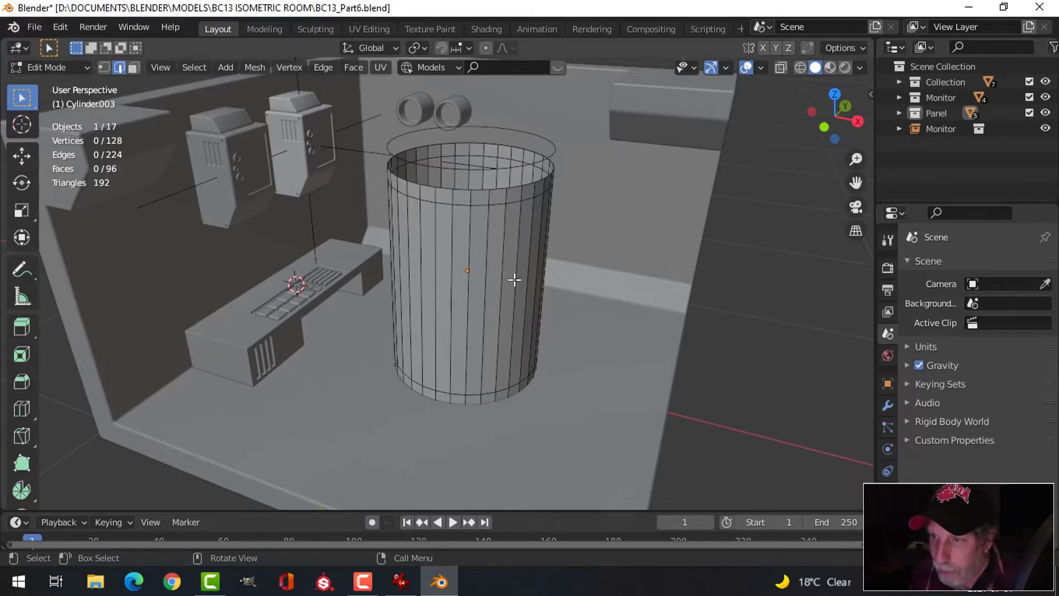
key("Tab")
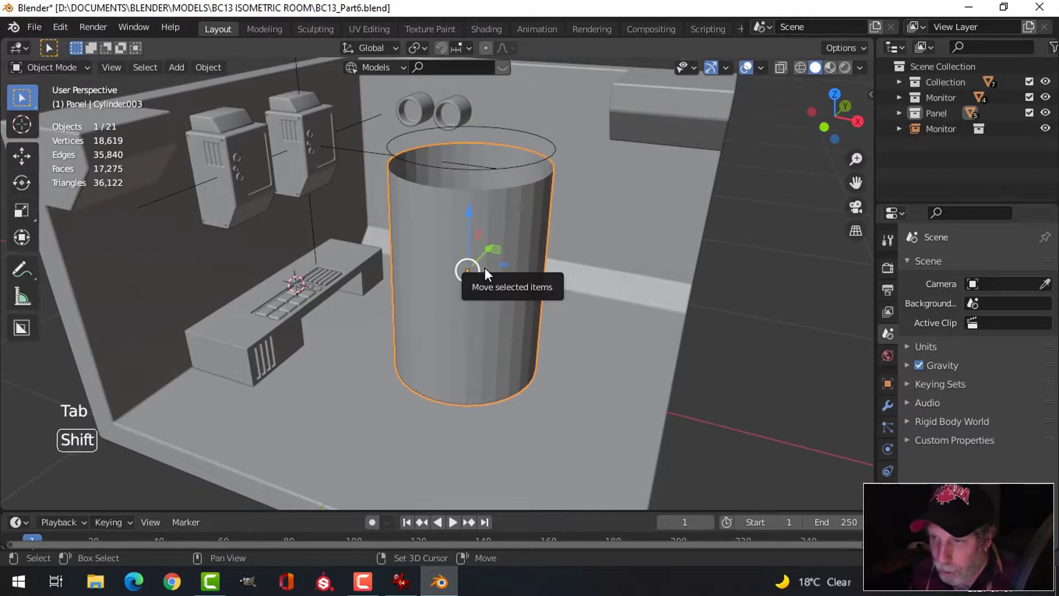
key("shift+h")
key("Tab")
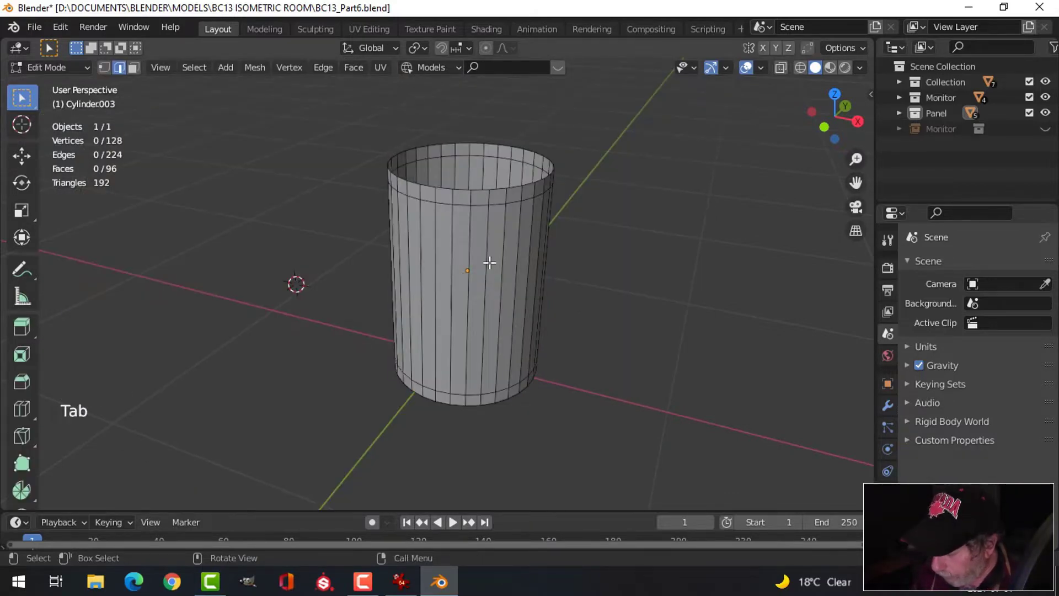
- In front view, circle-select the two central tall faces between the cylinder's top and bottom bands
key("KP_1")
middle_click_drag(504, 260, 499, 296, "shift")
scroll(482, 260, "up", 2)
scroll(506, 291, "up", 1)
scroll(478, 280, "up", 3)
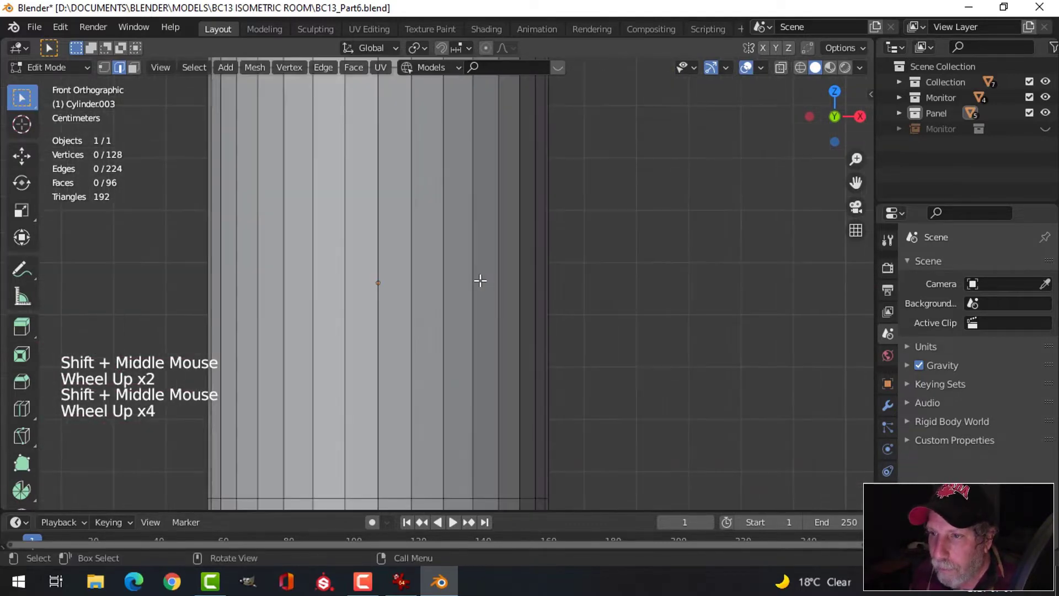
scroll(479, 280, "down", 1)
key("3")
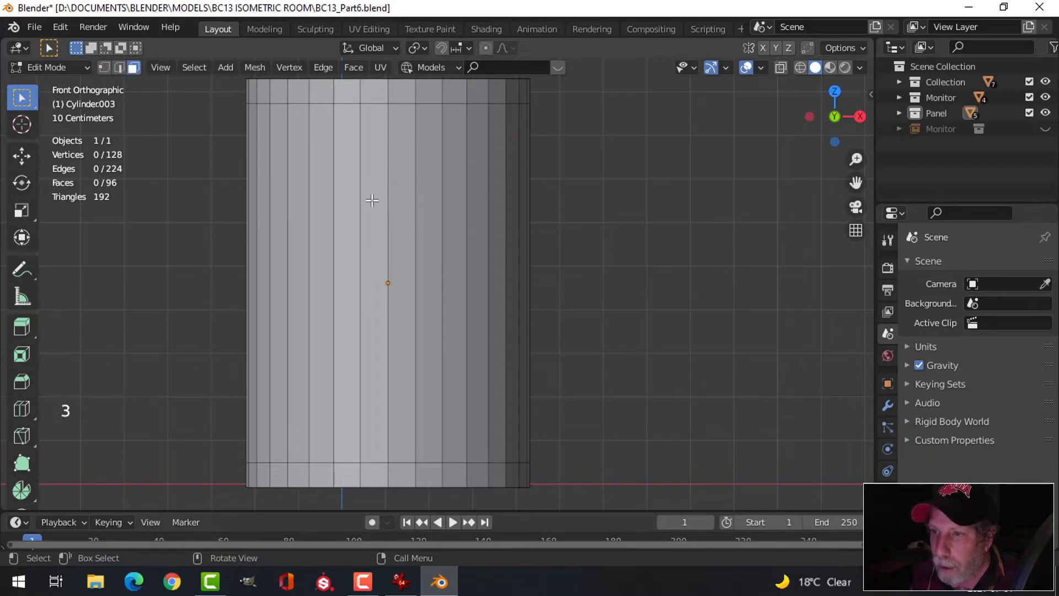
key("c")
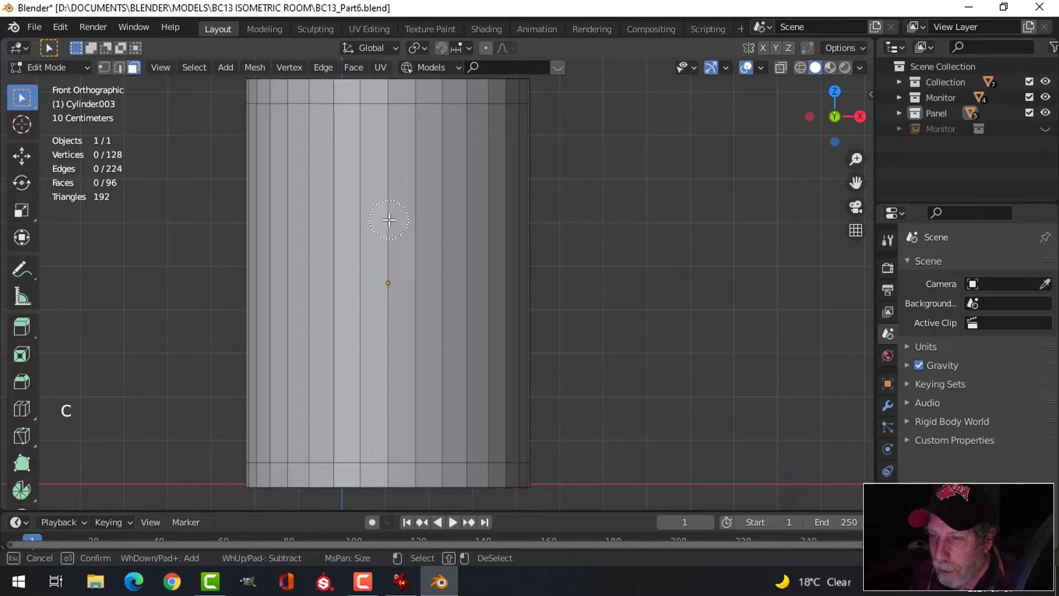
left_click(389, 220)
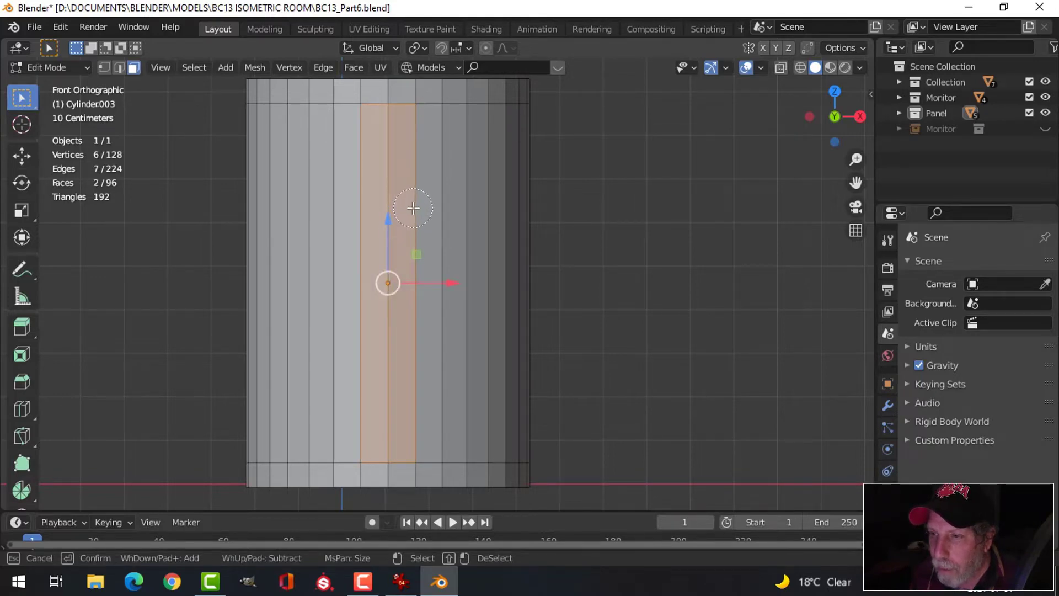
key("Escape")
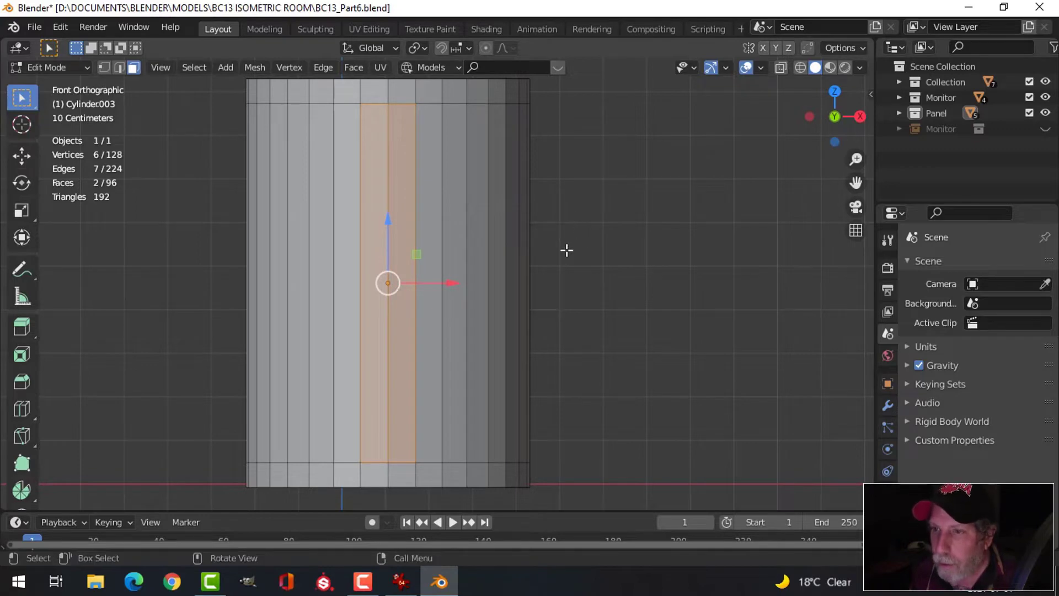
middle_click_drag(567, 250, 530, 269)
scroll(555, 253, "down", 4)
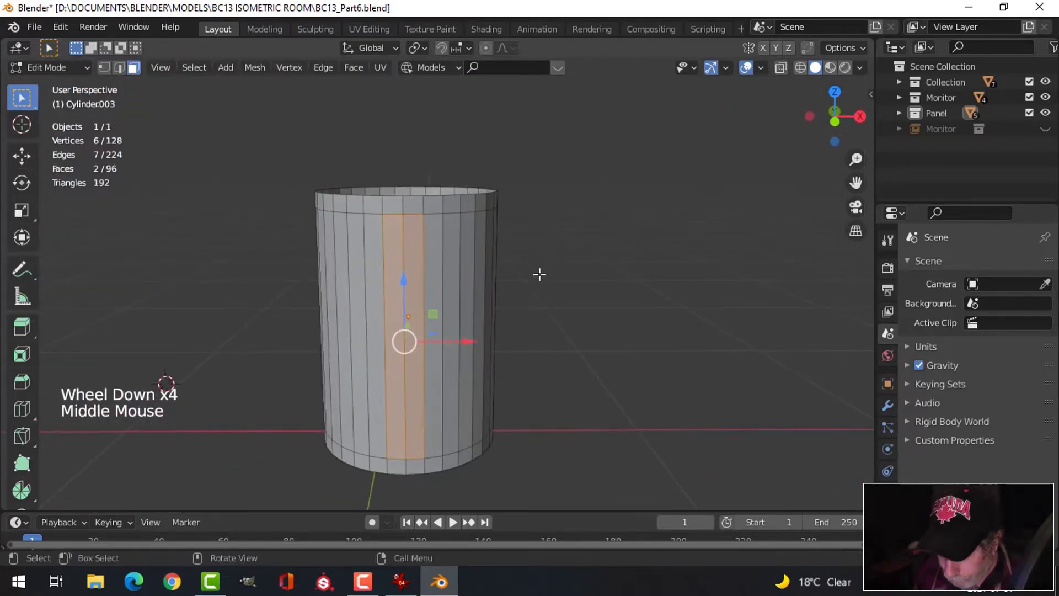
key("ctrl+i")
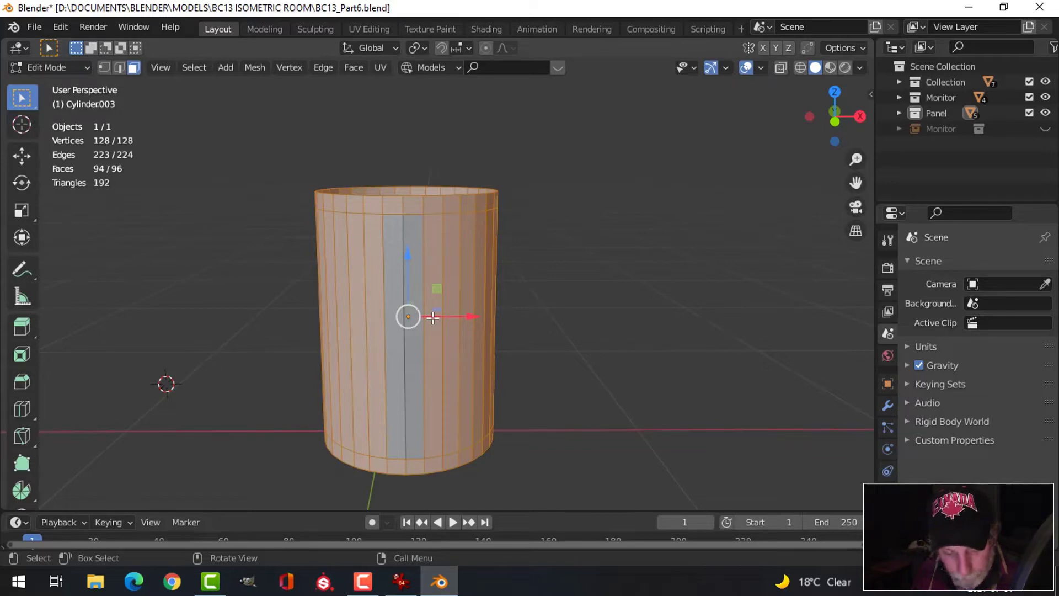
key("ctrl+z")
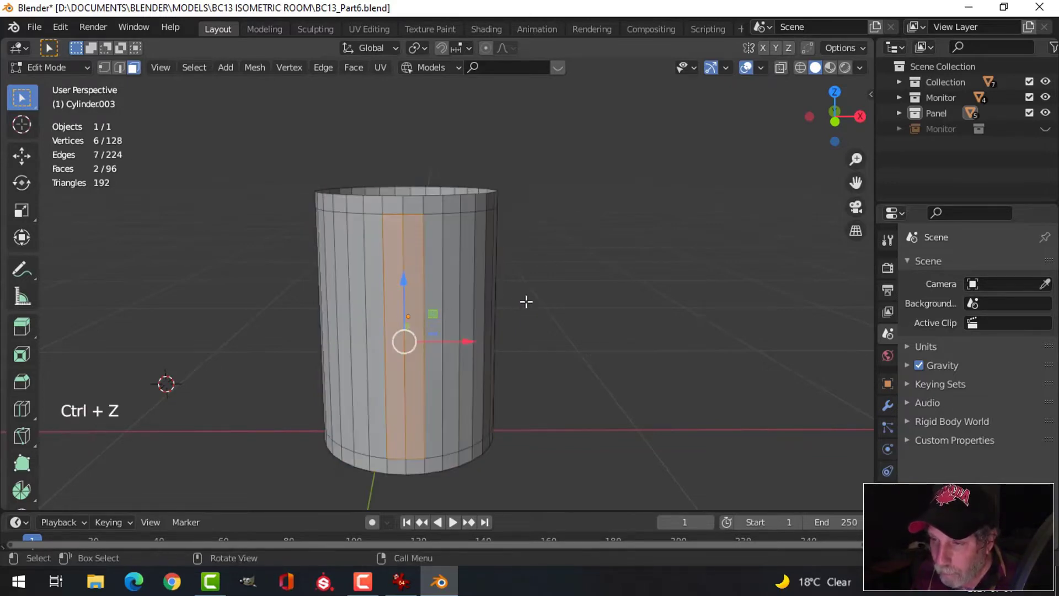
- In back view, circle-select the two central tall faces to add them to the selection
middle_click_drag(546, 298, 481, 321)
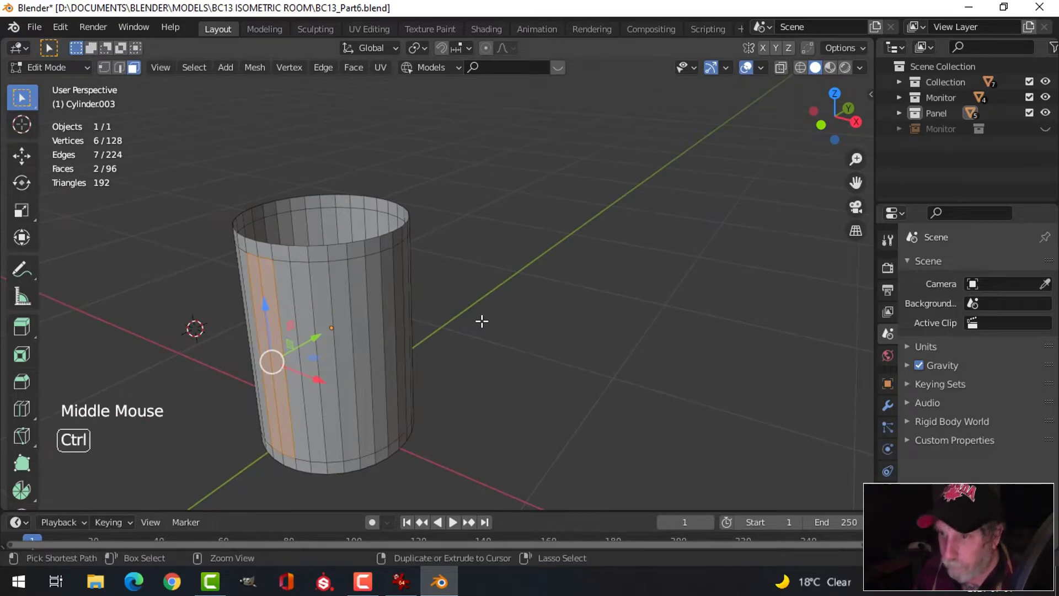
key("ctrl+KP_1")
scroll(484, 274, "up", 3)
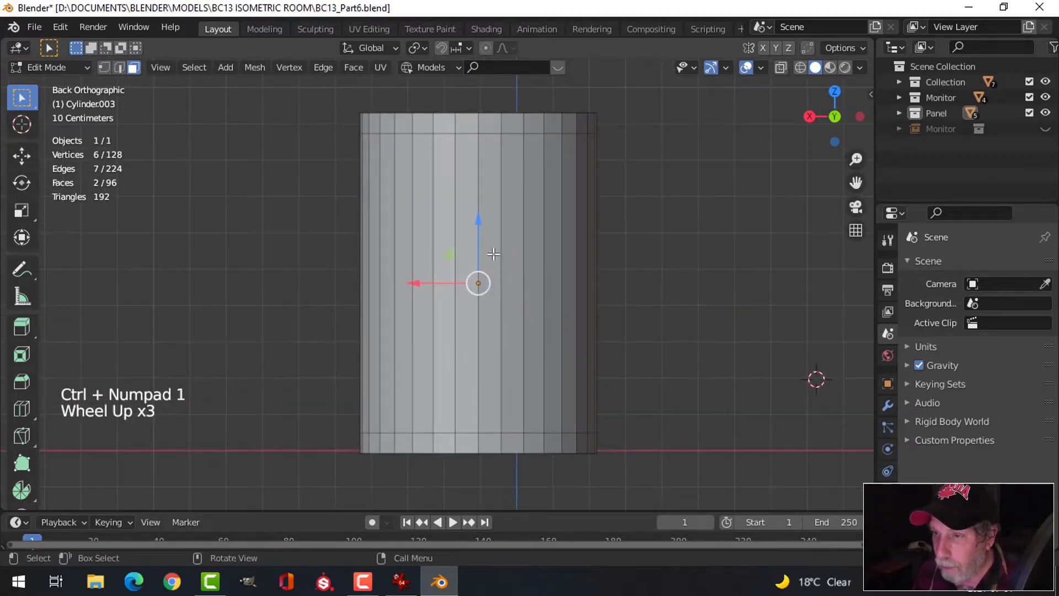
key("c")
left_click(478, 256)
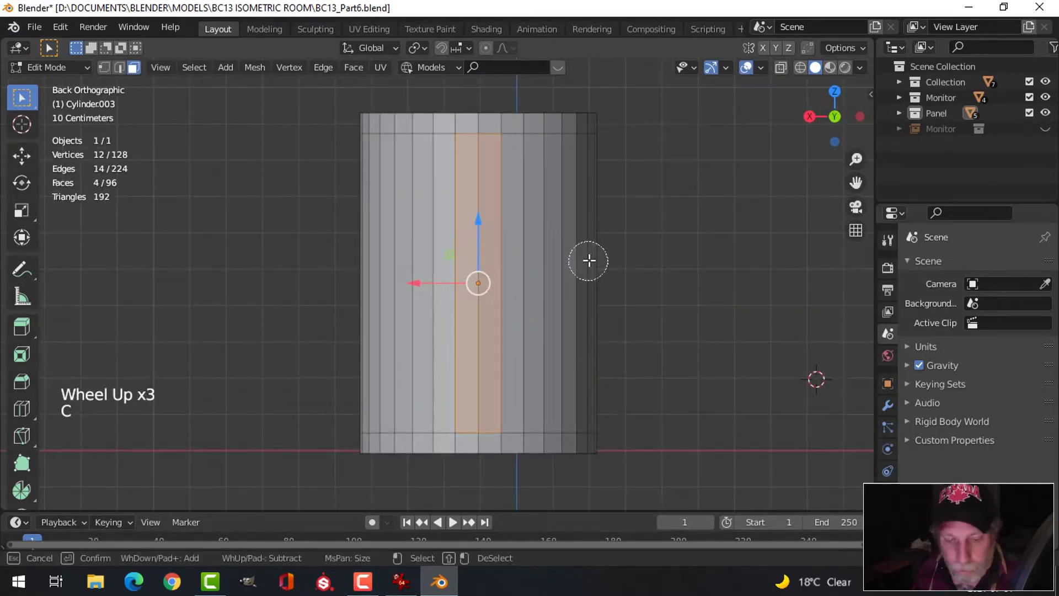
- Add the complete face loops of the cylinder's top and bottom bands to the selected vertical faces
middle_click_drag(610, 259, 557, 292)
scroll(574, 331, "down", 3)
scroll(594, 290, "up", 2)
middle_click_drag(557, 293, 462, 232)
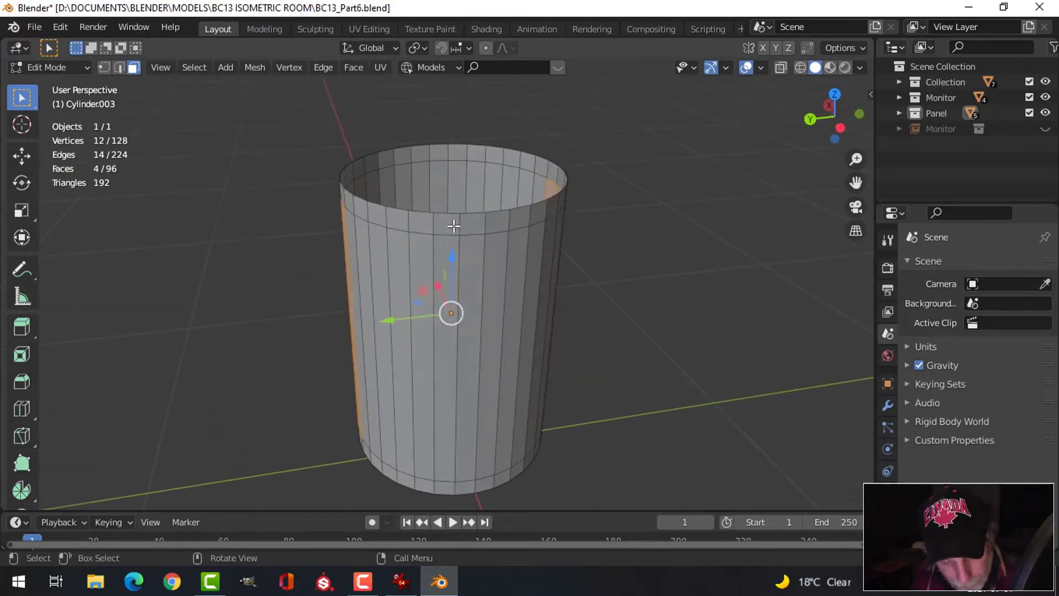
left_click(453, 225, "alt+shift")
middle_click_drag(453, 226, 484, 414)
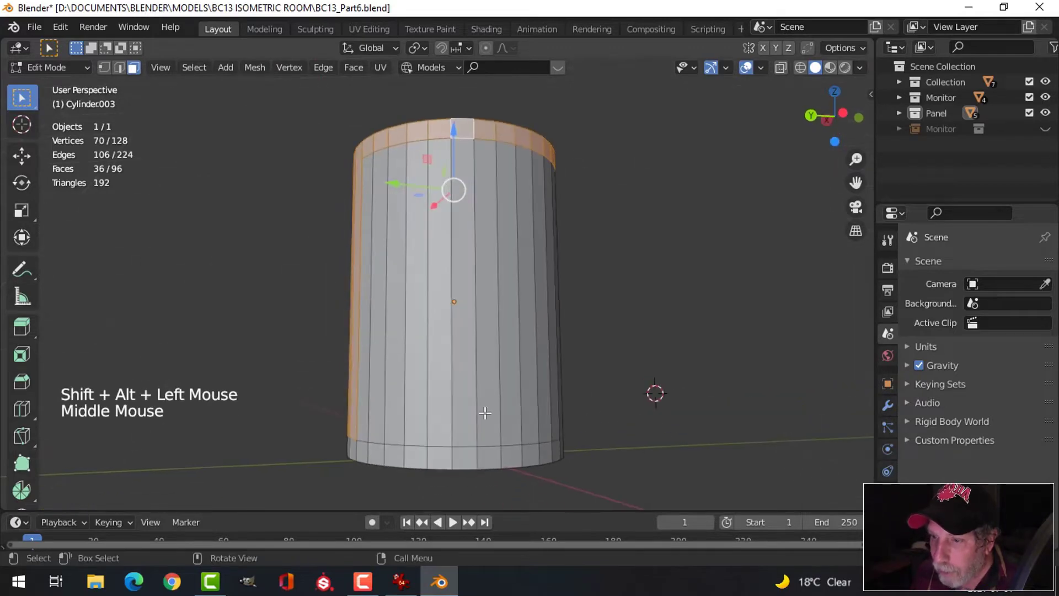
left_click(478, 457, "alt+shift")
middle_click_drag(477, 457, 634, 386)
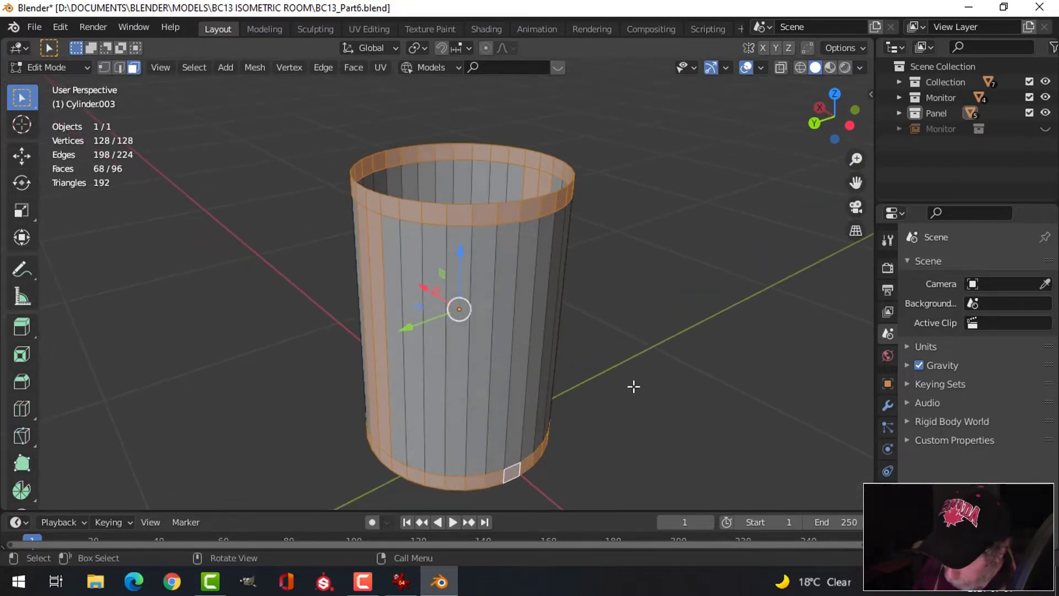
- Invert the selection and delete the glass faces, leaving the bands and two posts as a frame, and return to Object Mode
key("ctrl+i")
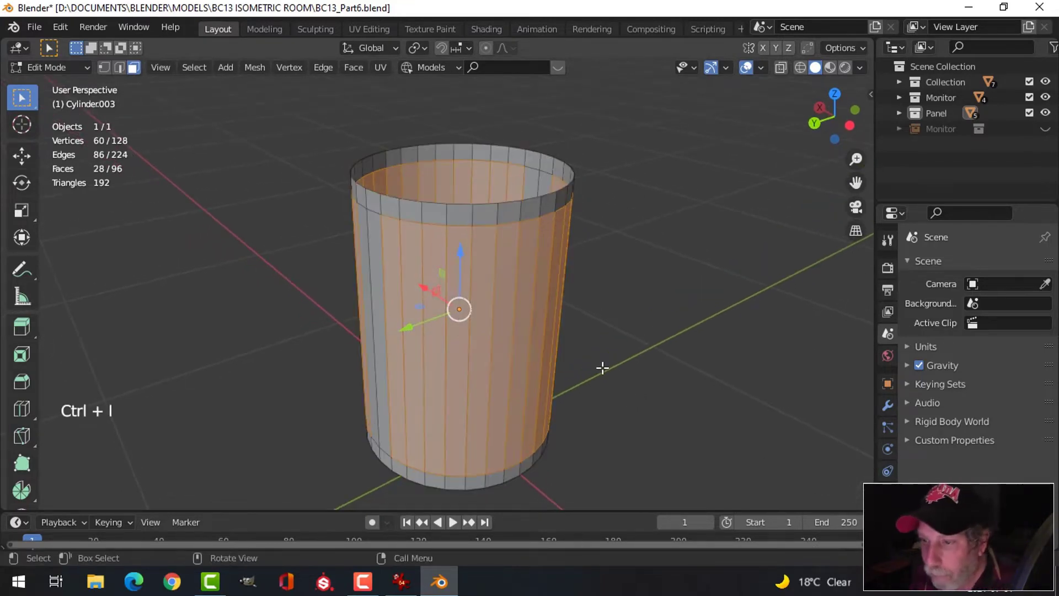
middle_click_drag(605, 331, 577, 298)
key("ctrl+i")
key("ctrl+i")
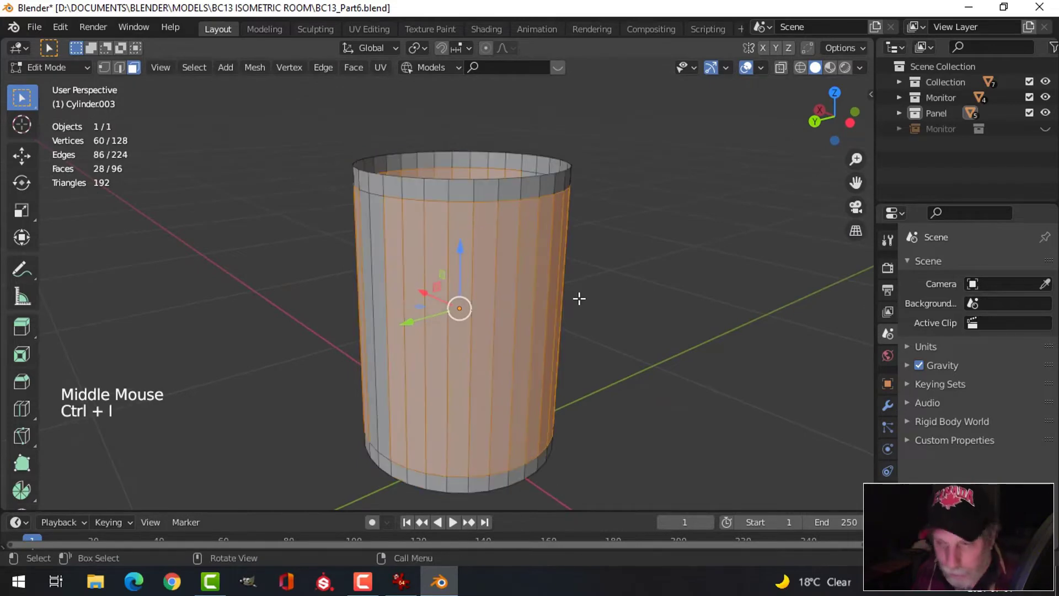
key("x")
left_click(535, 330)
mouse_move(603, 265)
middle_mouse_down()
mouse_move(543, 291)
mouse_move(432, 286)
mouse_move(111, 438)
mouse_move(530, 265)
mouse_move(609, 291)
mouse_move(646, 260)
mouse_move(558, 293)
mouse_move(605, 266)
mouse_move(585, 276)
mouse_move(652, 288)
mouse_move(601, 284)
middle_mouse_up()
key("Tab")
middle_click_drag(601, 284, 478, 298)
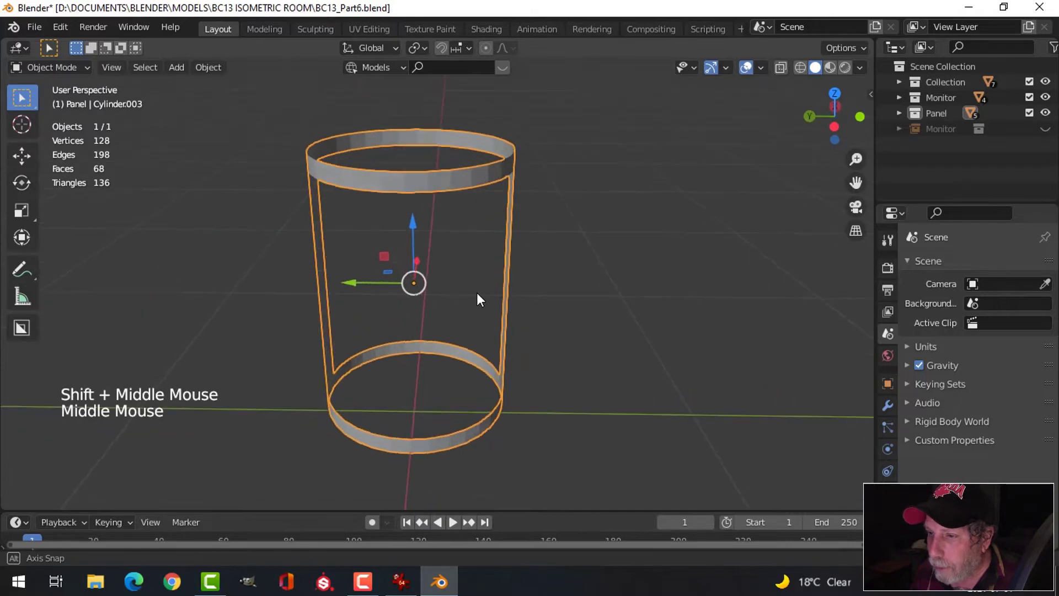
- Check the tank in the IrfanView reference image, return to Blender, and add and apply a Solidify modifier with 0.01 m thickness on the frame
left_click(401, 582)
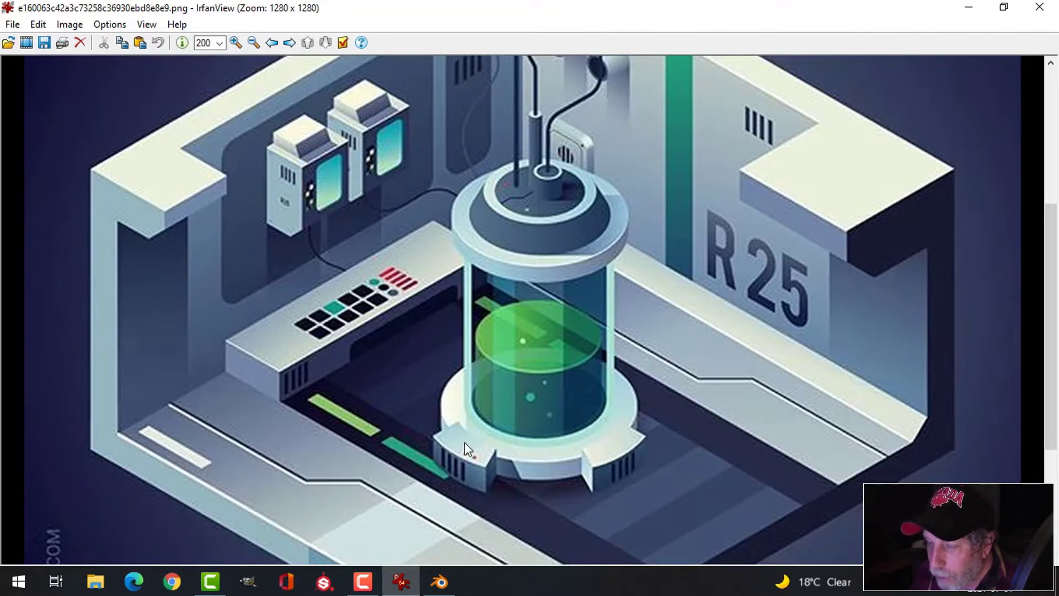
left_click(440, 581)
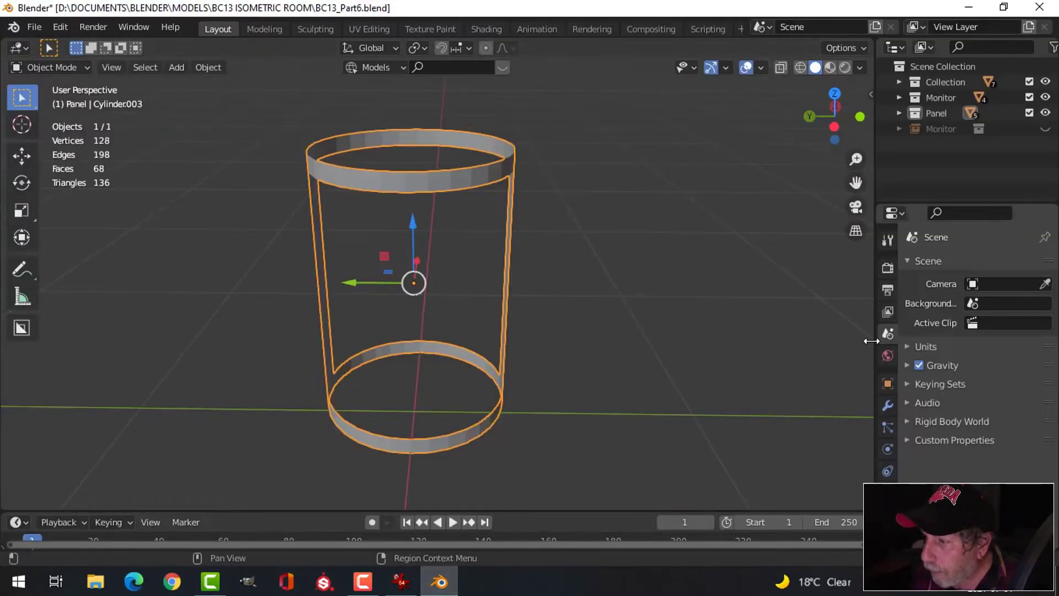
left_click(887, 405)
left_click(942, 263)
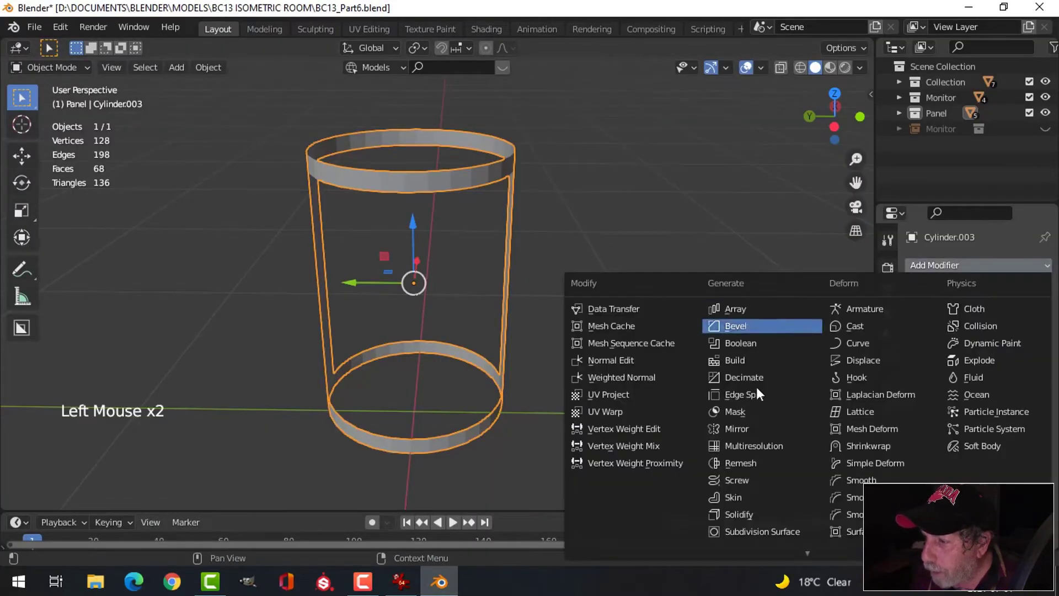
left_click(747, 514)
scroll(595, 429, "up", 2)
middle_click_drag(596, 429, 653, 348, "shift")
scroll(399, 385, "up", 3)
middle_click_drag(399, 385, 501, 339, "shift")
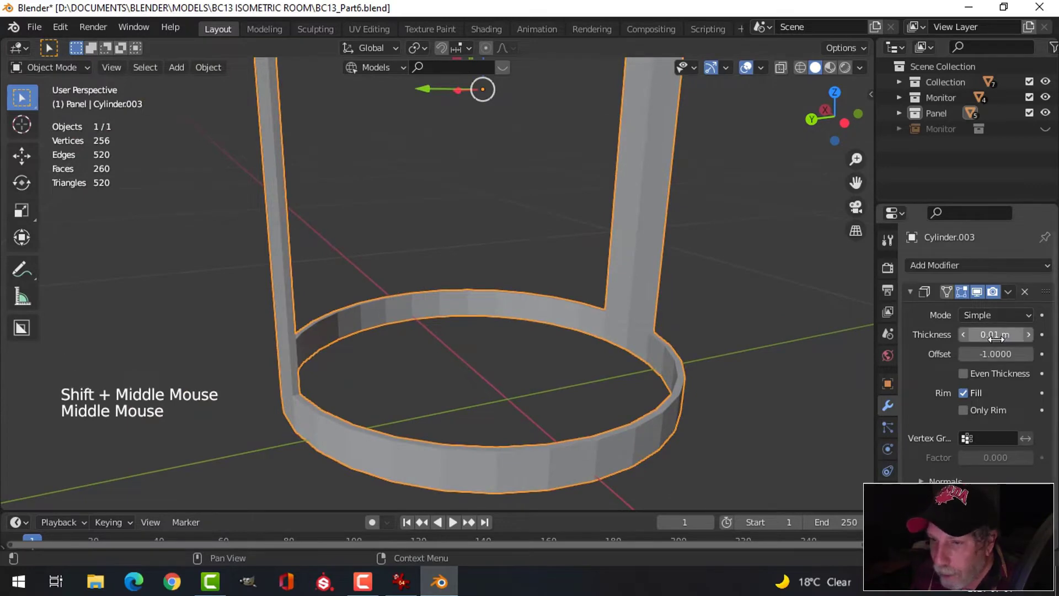
middle_click_drag(620, 388, 626, 343)
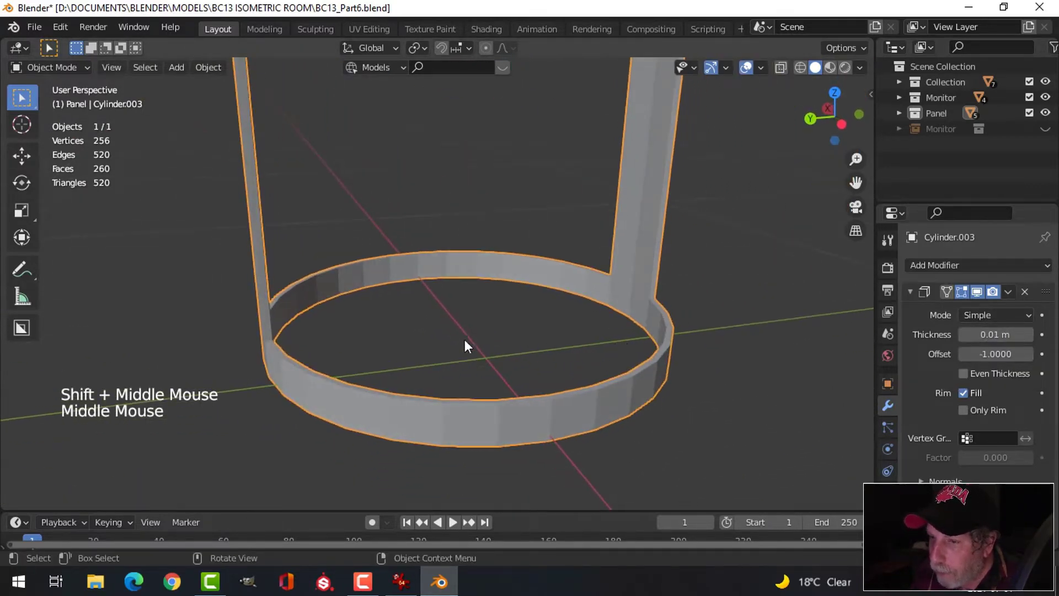
middle_click_drag(464, 341, 607, 320)
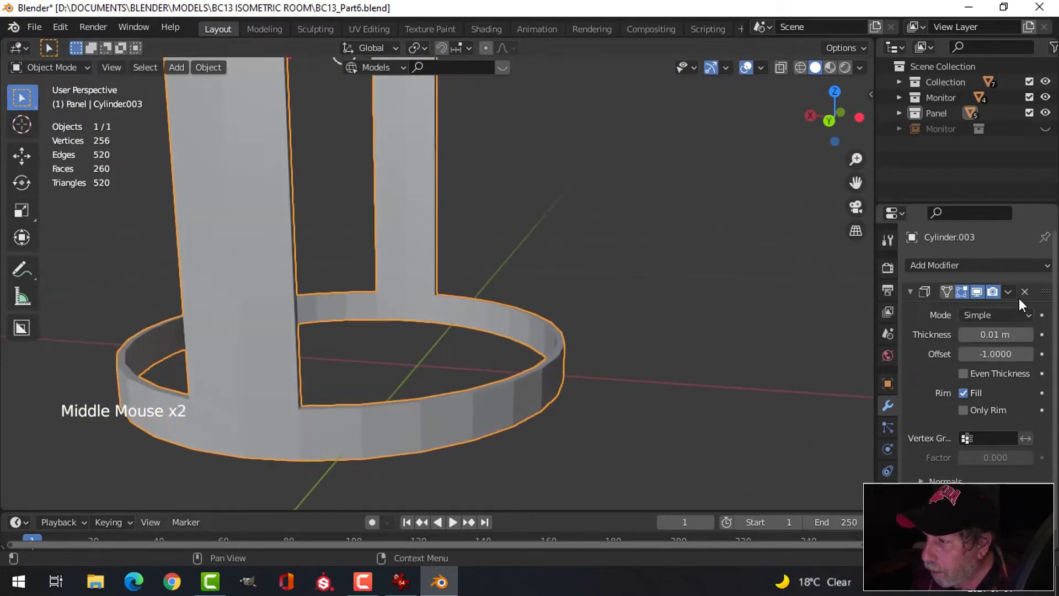
left_click_drag(1011, 292, 962, 309)
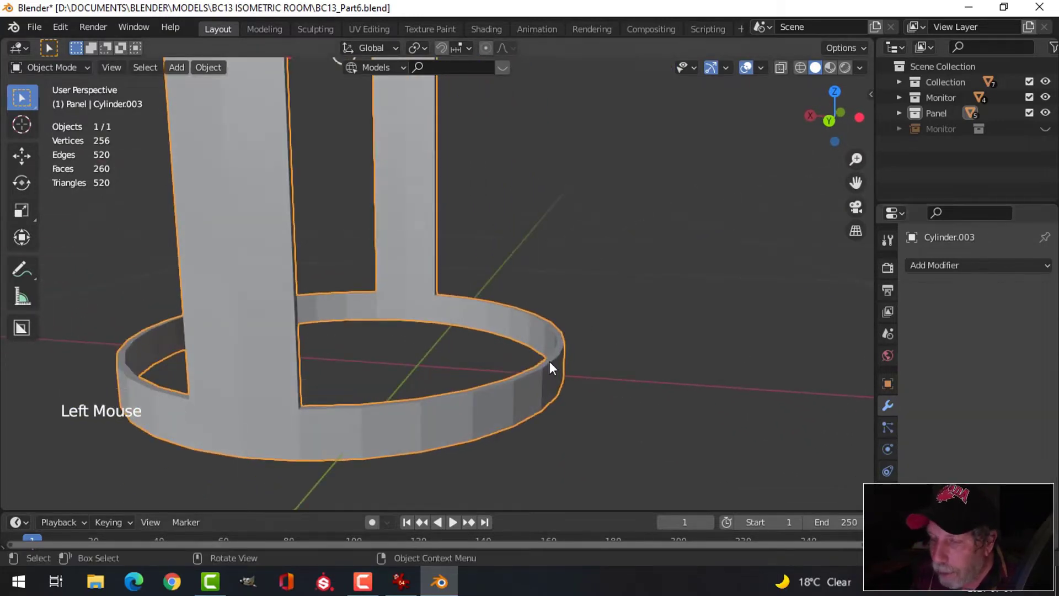
- Add a Subdivision Surface modifier to the frame with the viewport level set to 2
middle_click_drag(549, 362, 498, 368)
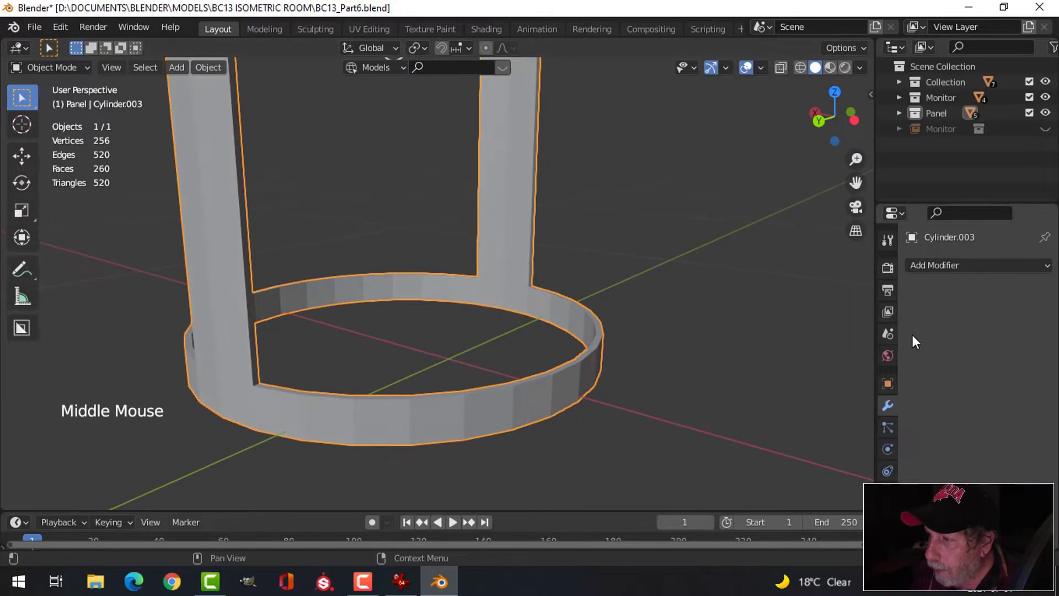
left_click(942, 267)
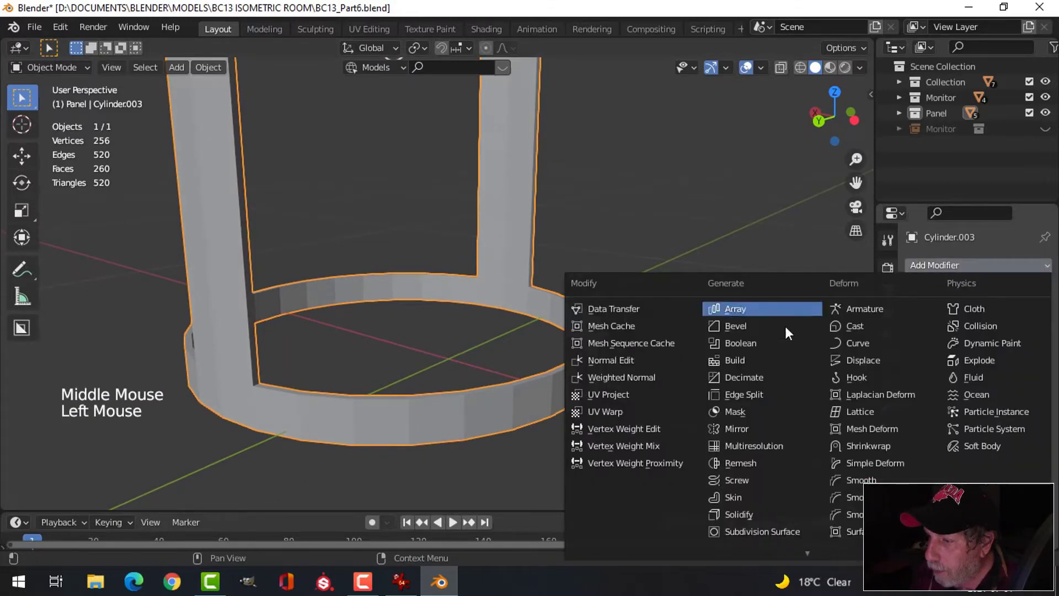
left_click(750, 532)
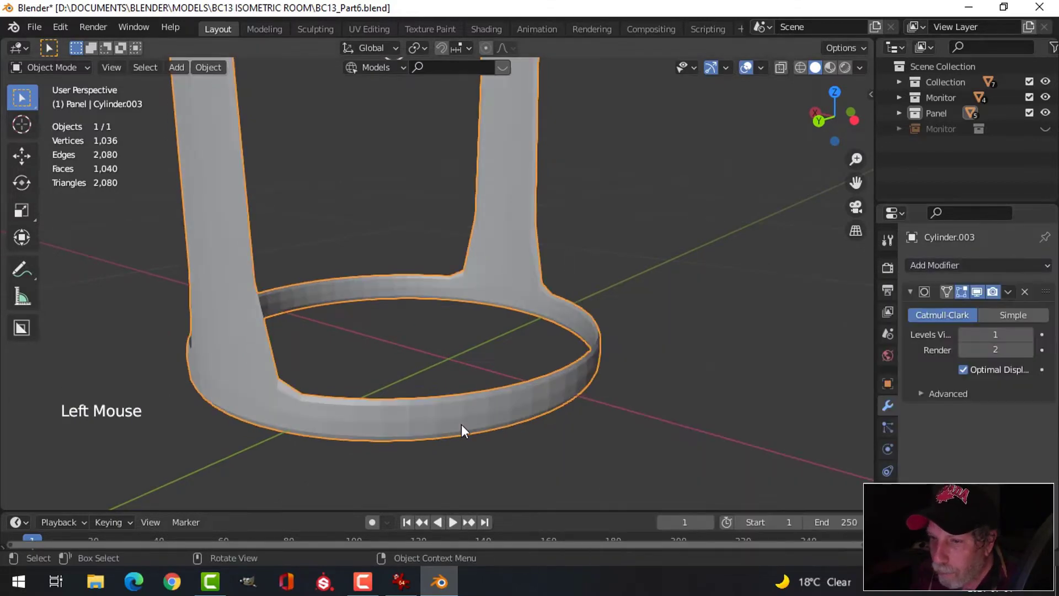
left_click(1027, 333)
middle_click_drag(443, 342, 476, 328)
scroll(479, 339, "down", 3)
scroll(469, 298, "down", 2)
middle_click_drag(462, 270, 470, 364, "shift")
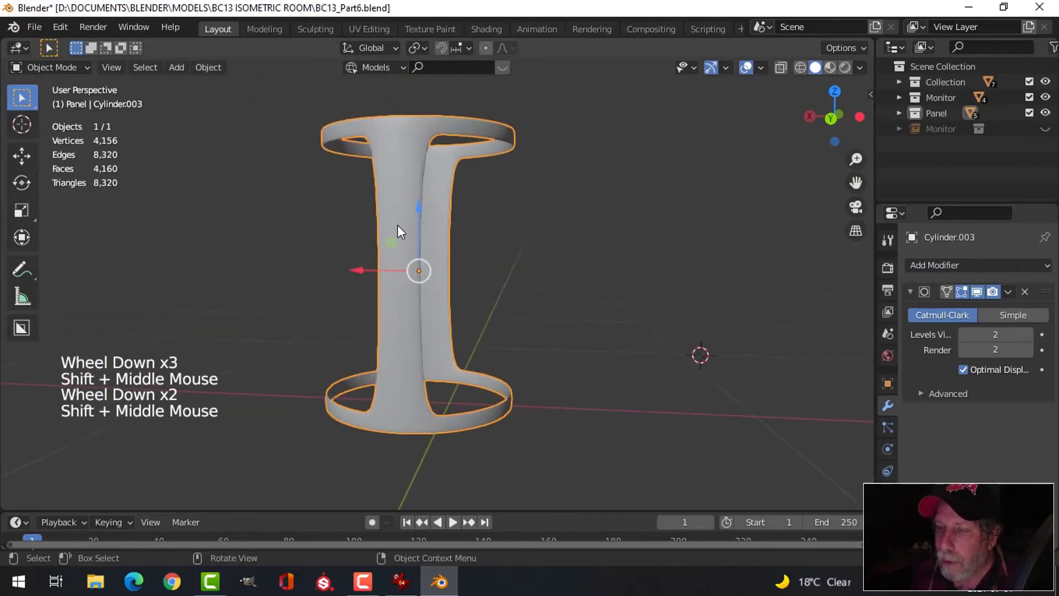
- In Edit Mode, cut one centred edge loop horizontally around each of the two vertical posts
key("Tab")
middle_click_drag(401, 228, 425, 257)
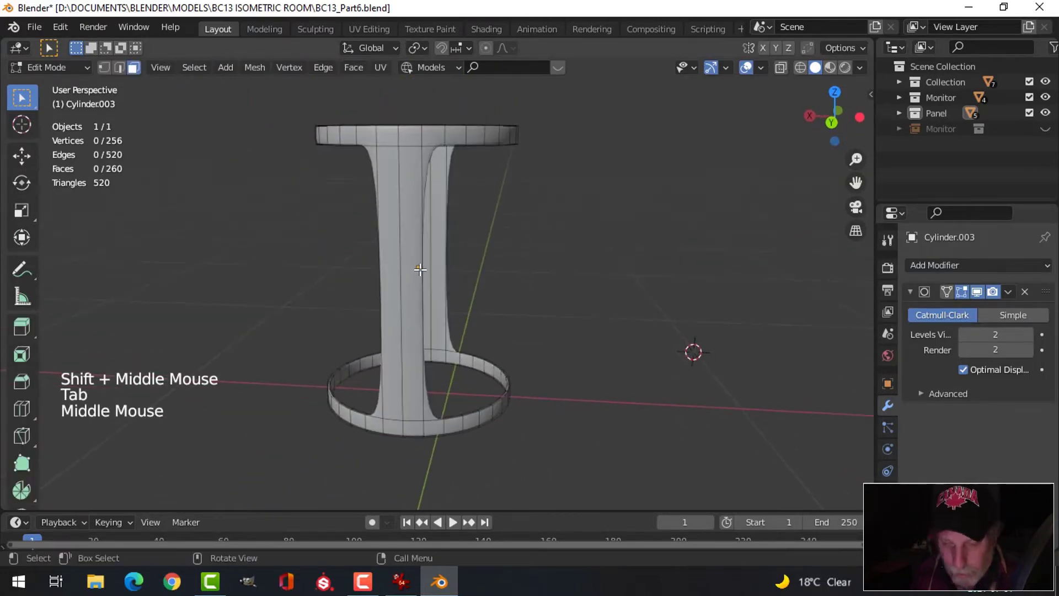
key("ctrl+r")
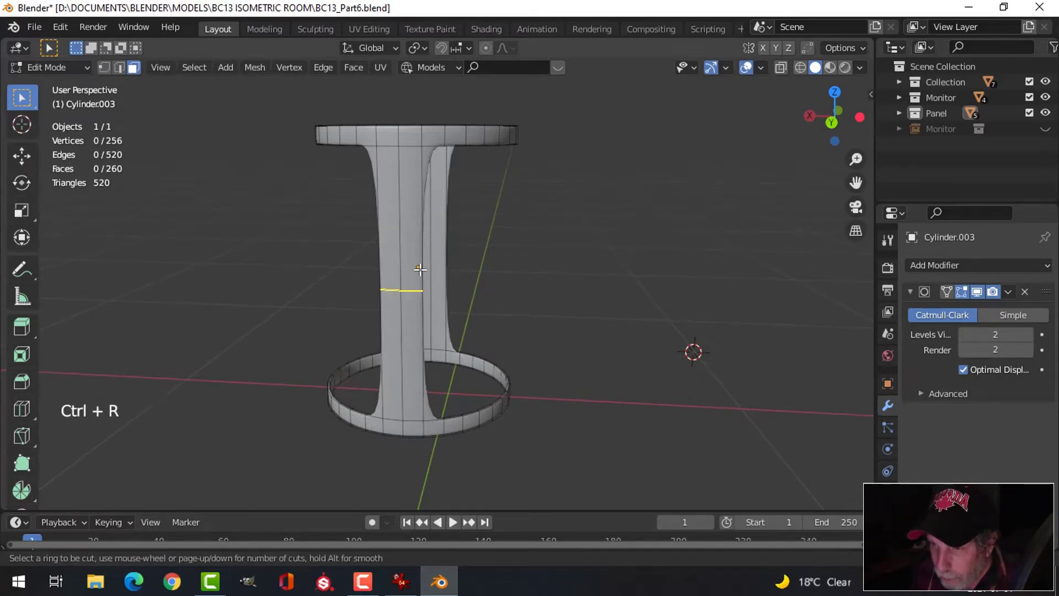
left_click(420, 269)
right_click(422, 270)
middle_click_drag(567, 272, 617, 293)
key("ctrl+r")
left_click(473, 270)
right_click(468, 268)
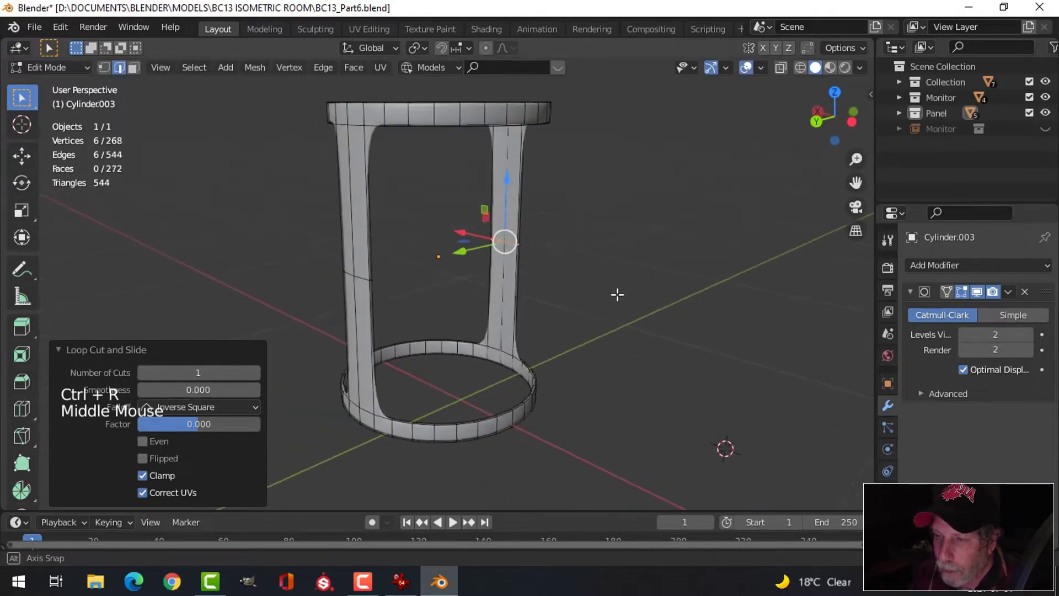
- Select both posts' middle loops and bevel them with one segment and a width of about 0.394 m, towards the rings
scroll(502, 293, "up", 2)
middle_click_drag(501, 293, 529, 295)
key("alt+a")
left_click(557, 232, "alt+shift")
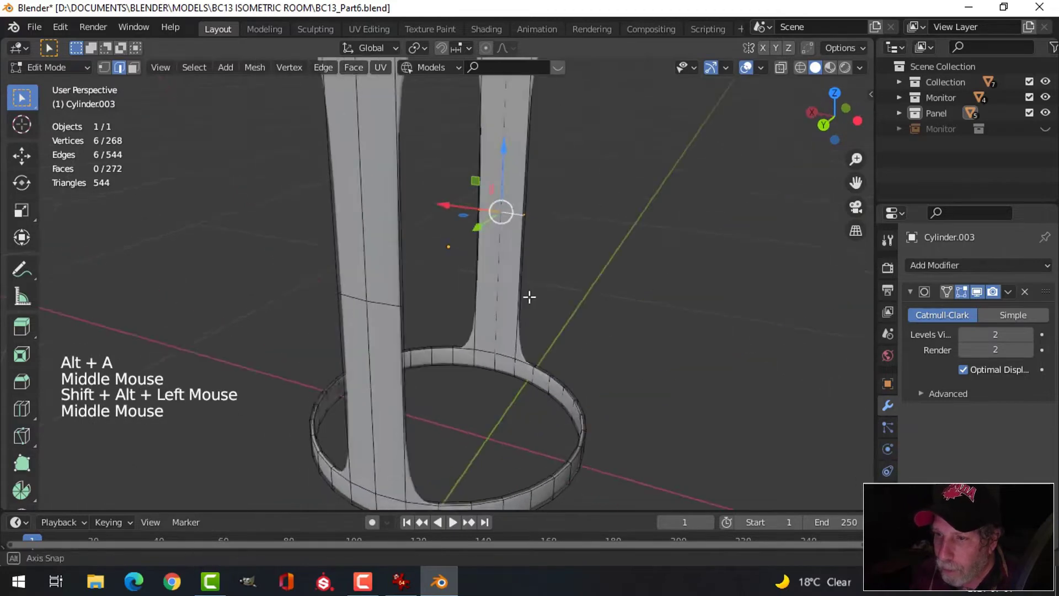
left_click(432, 303, "alt+shift")
scroll(431, 303, "down", 2)
middle_click_drag(432, 304, 474, 359, "shift")
middle_click_drag(474, 359, 498, 282)
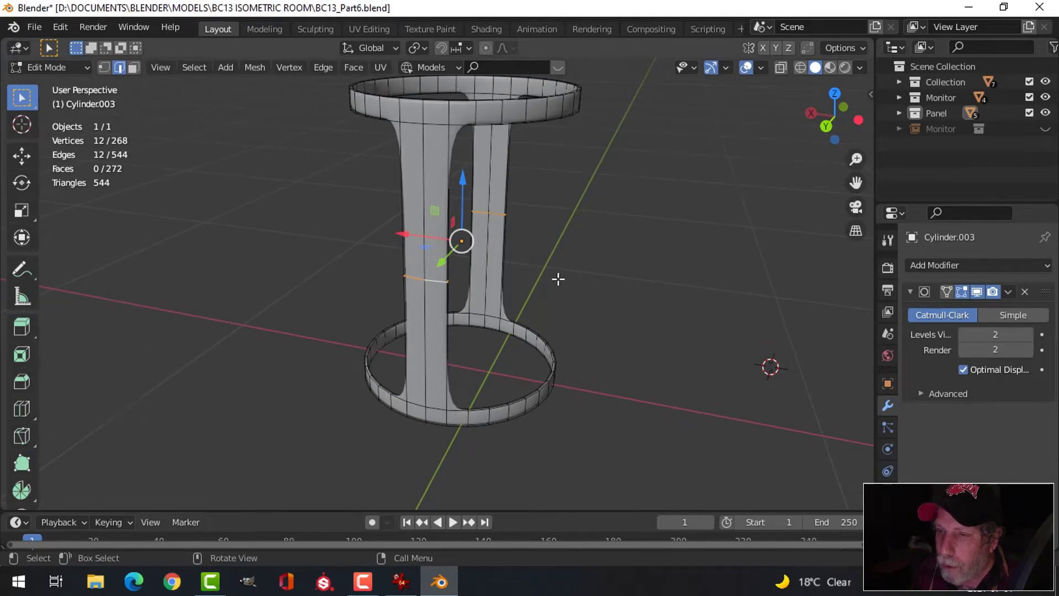
key("ctrl+b")
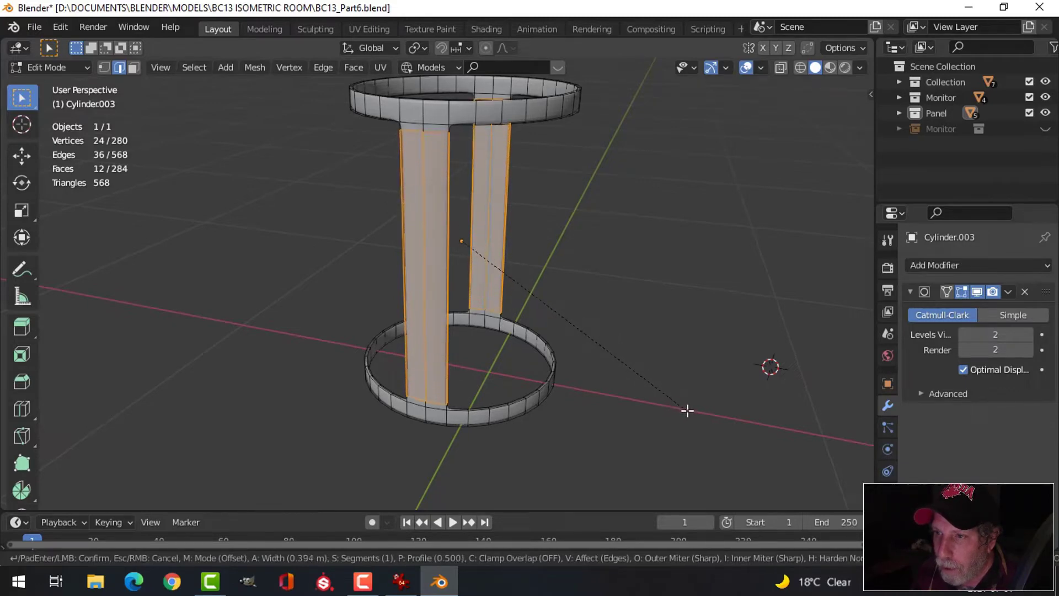
left_click(686, 410)
- Examine the smoothed frame in Object Mode, especially where the posts meet the top ring
key("Tab")
middle_click_drag(591, 267, 489, 205)
key("alt+a")
left_click(477, 167)
right_click(477, 167)
left_click(476, 167)
key("alt+a")
mouse_move(490, 204)
middle_mouse_down()
mouse_move(488, 236)
mouse_move(493, 215)
middle_mouse_up()
scroll(480, 245, "up", 2)
- Cut two supporting edge loops around the top ring, slid near its upper and lower edges with factors of about -0.76 and 0.68
left_click(498, 165)
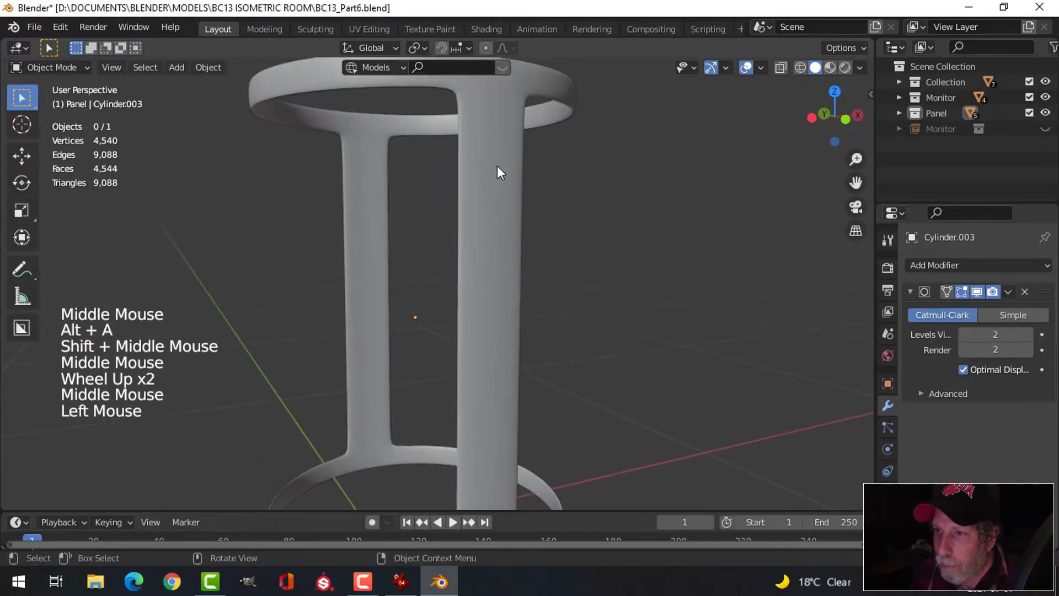
key("Tab")
middle_click_drag(544, 184, 486, 141)
key("alt+a")
key("ctrl+r")
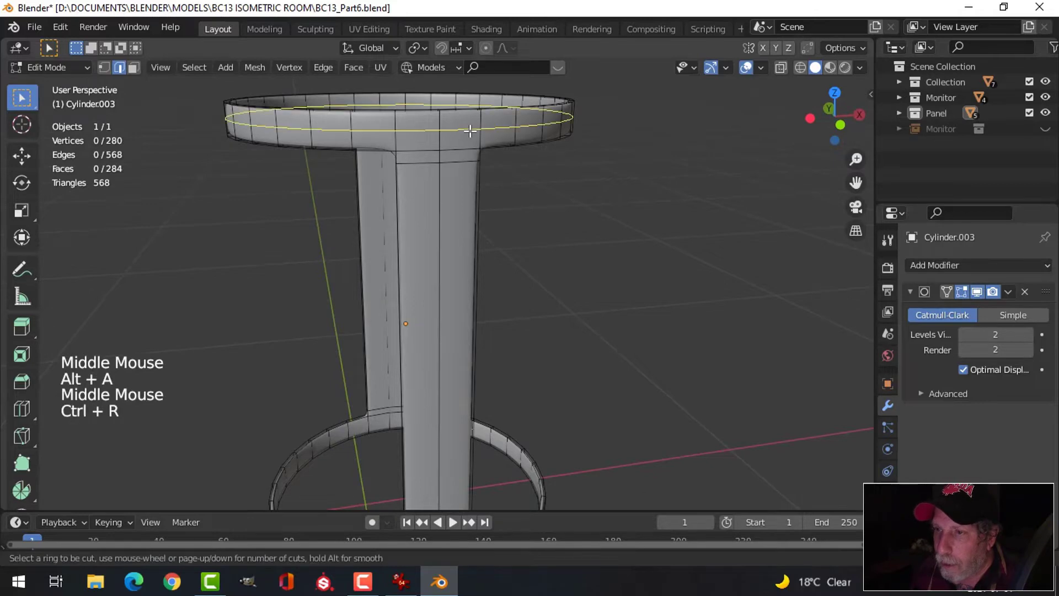
left_click(470, 127)
left_click(471, 116)
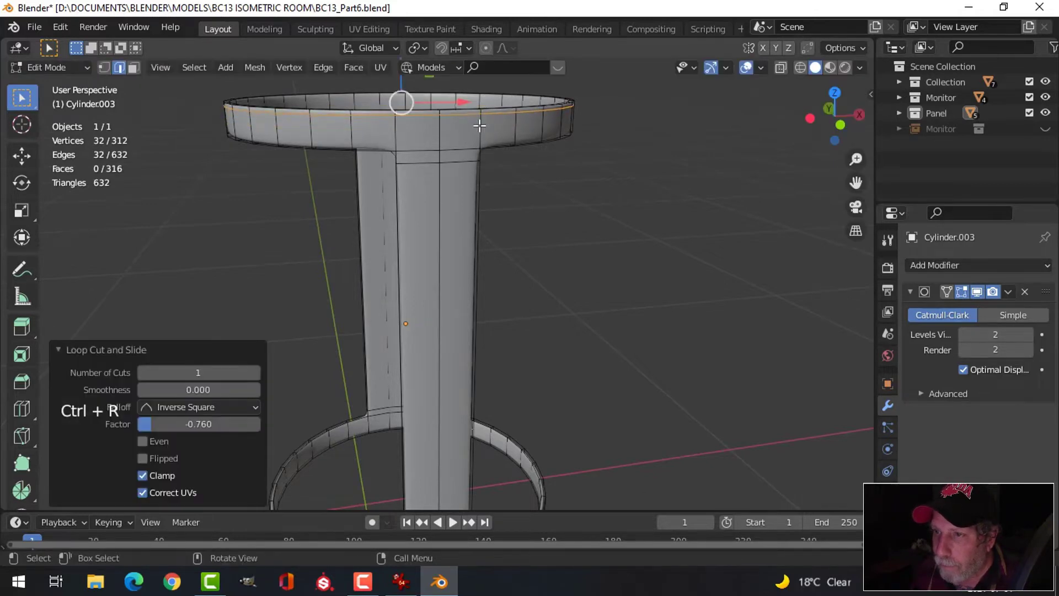
key("ctrl+r")
left_click(479, 124)
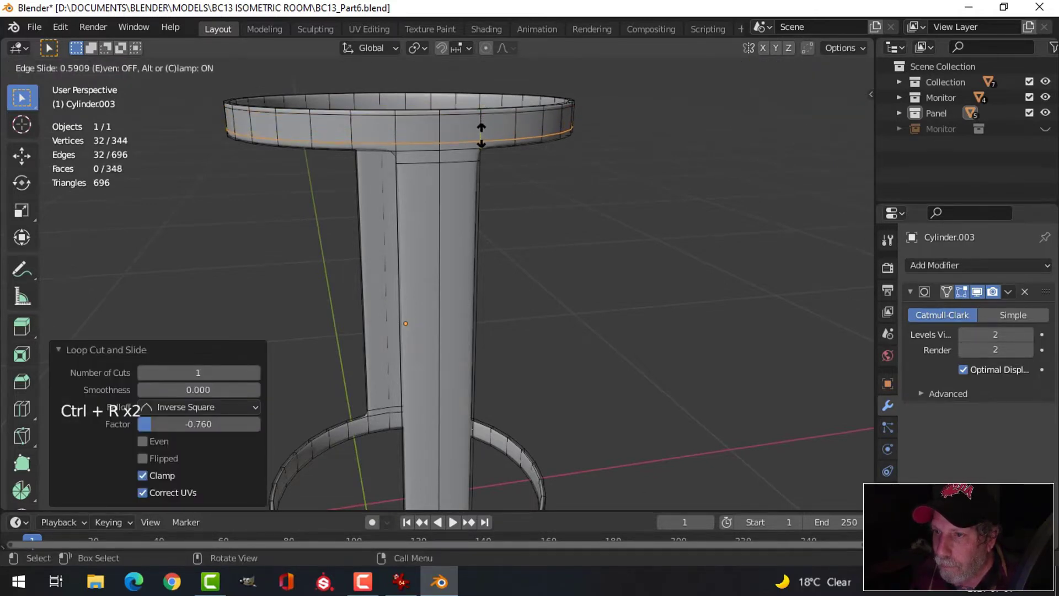
left_click(481, 136)
- Cut two supporting edge loops around the bottom ring, one near its upper edge with a factor of about -0.685 and one near its lower edge
middle_click_drag(537, 237, 456, 205, "shift")
scroll(482, 208, "up", 2)
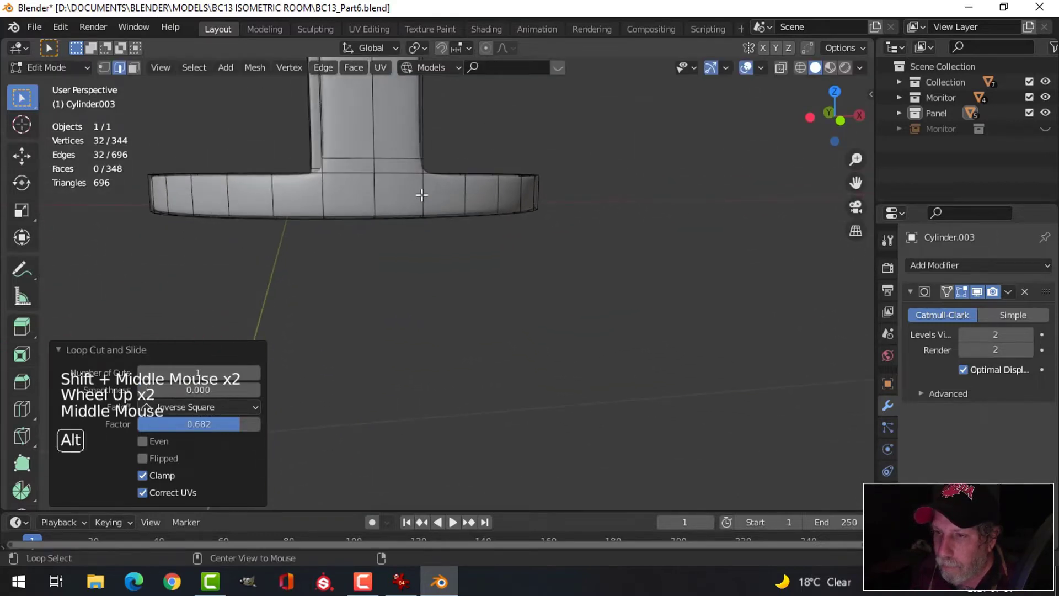
key("alt+a")
scroll(430, 176, "down", 4)
middle_click_drag(435, 151, 469, 298, "shift")
scroll(468, 310, "up", 3)
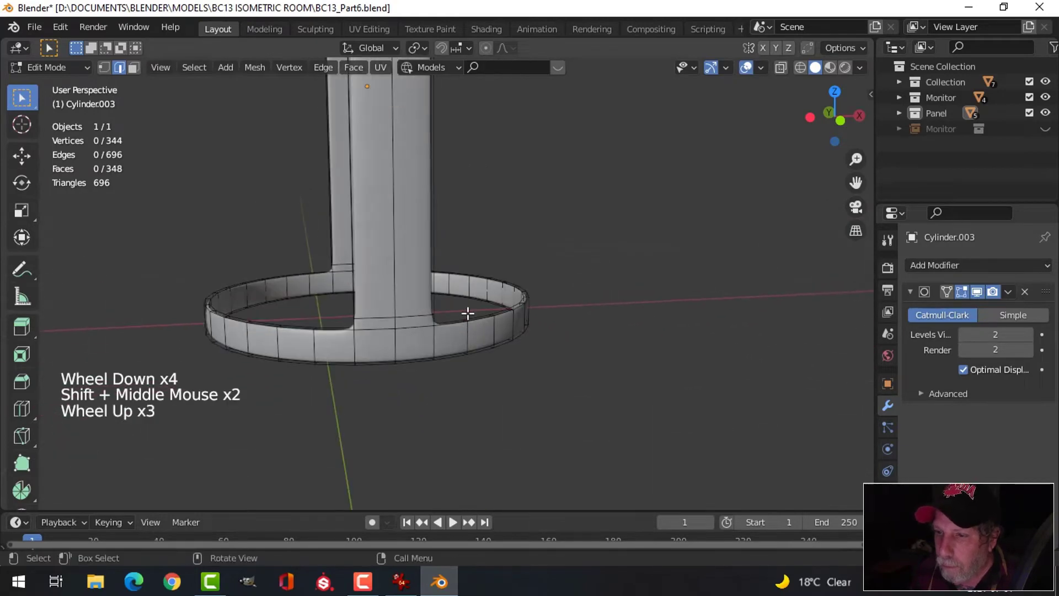
key("ctrl+r")
left_click(424, 343)
left_click(432, 343)
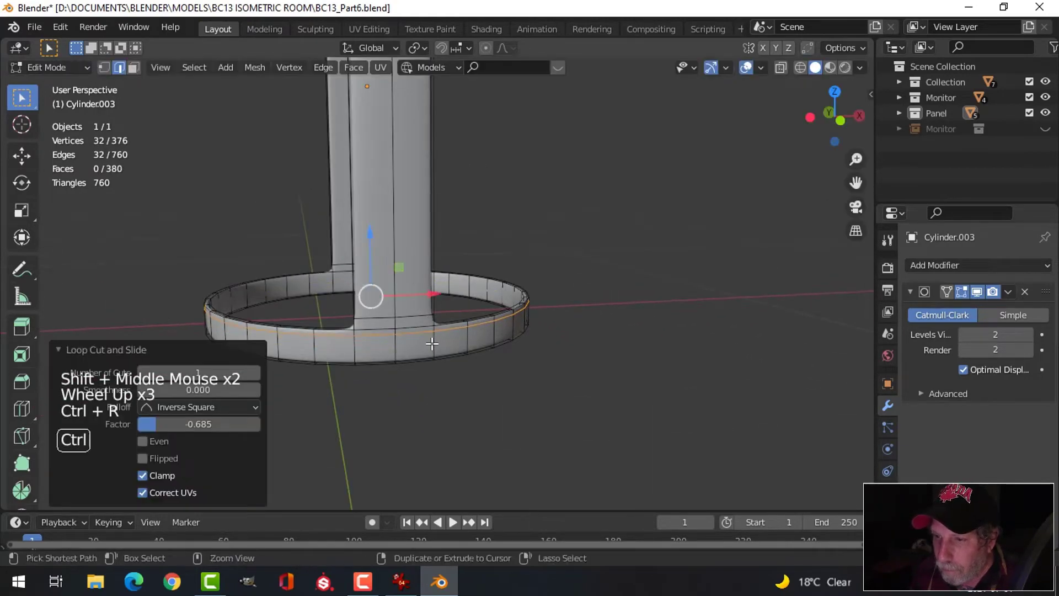
key("ctrl+r")
left_click(432, 348)
left_click(441, 338)
- Examine the bottom ring's smoothed rim and its junction with the post in Object Mode
key("Tab")
middle_click_drag(441, 338, 532, 322)
key("alt+a")
scroll(474, 306, "down", 3)
scroll(532, 323, "up", 2)
middle_click_drag(532, 322, 492, 316)
scroll(542, 274, "up", 3)
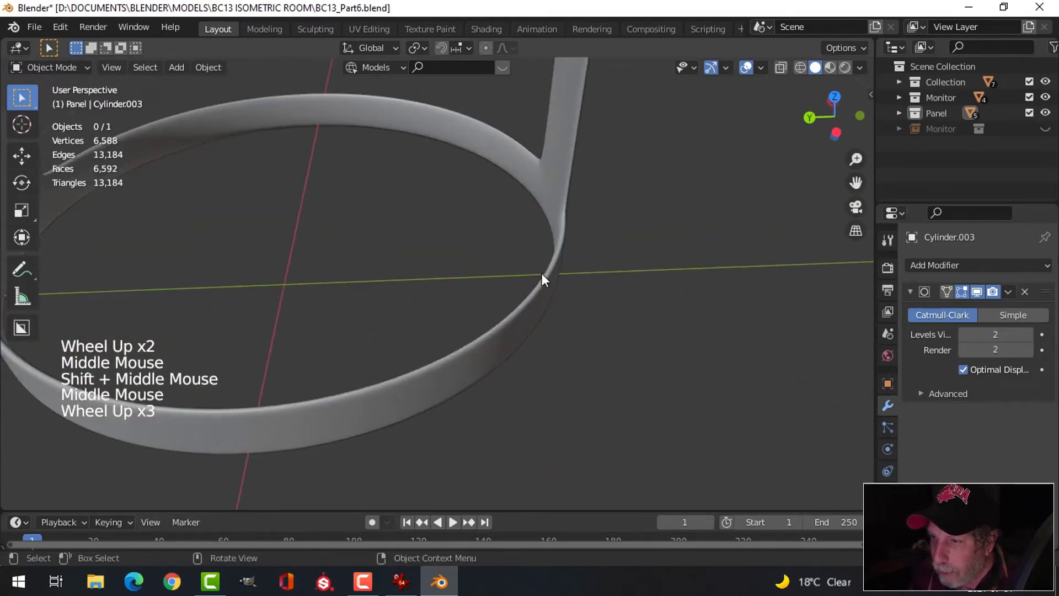
- Cut an edge loop along the narrow rim of the frame opening, slid toward the inner side with a factor of about -0.72
key("Tab")
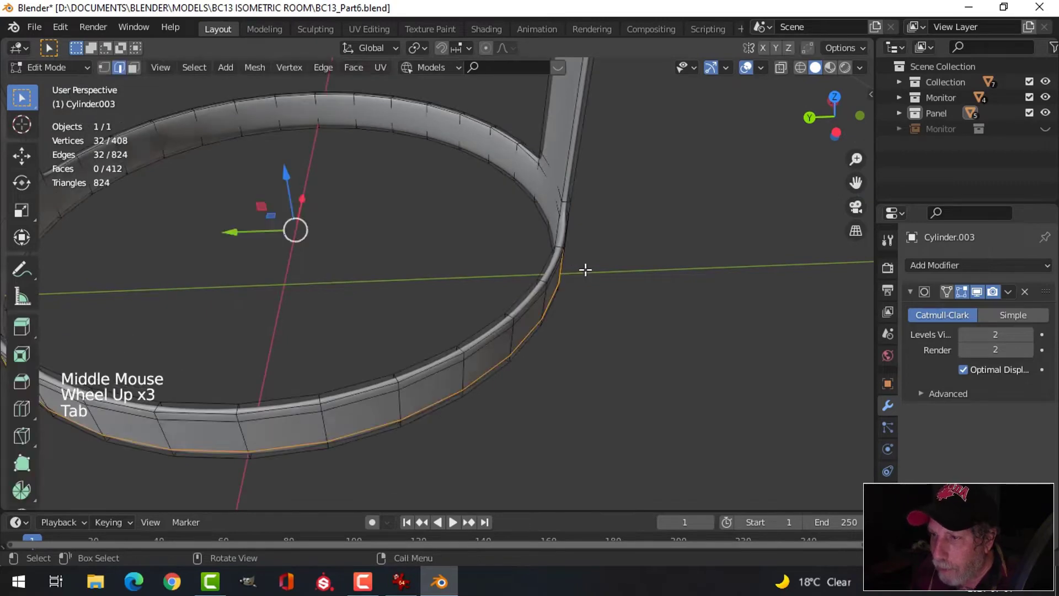
middle_click_drag(583, 269, 551, 302)
key("alt+a")
scroll(554, 308, "up", 2)
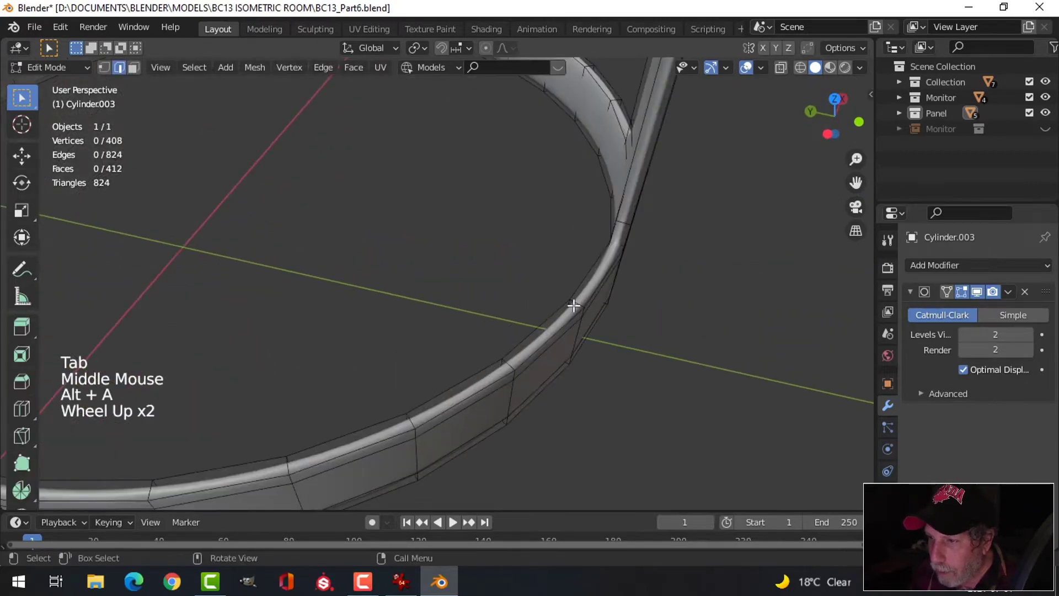
key("ctrl+r")
left_click(577, 306)
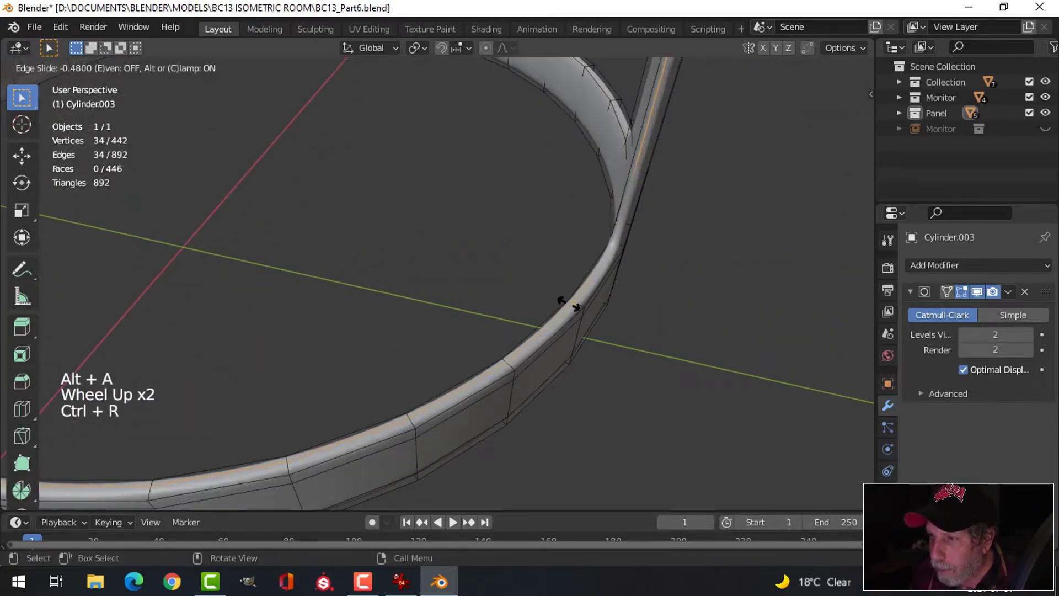
left_click(568, 303)
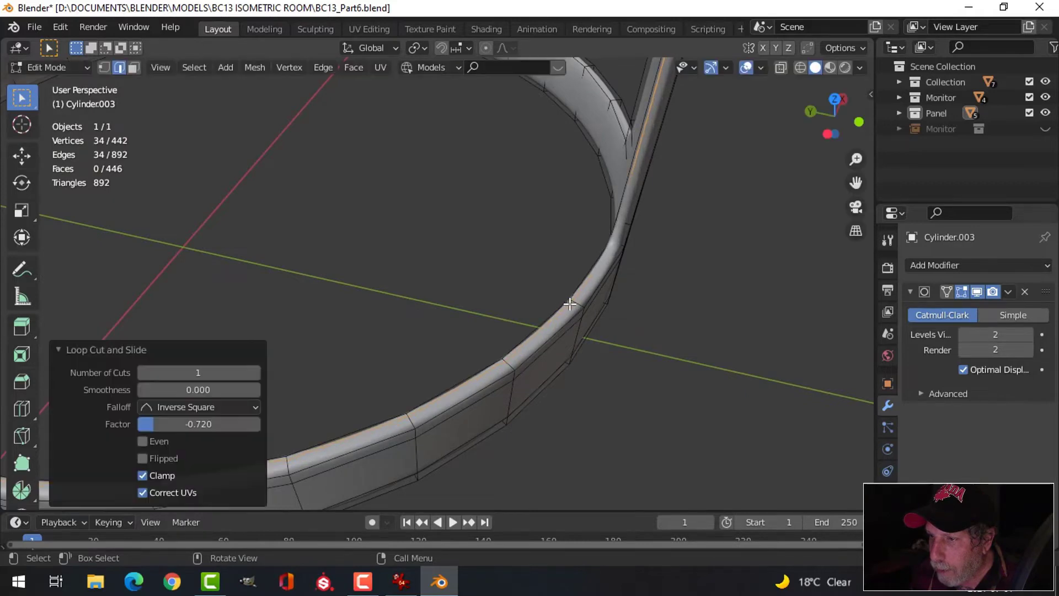
- Cut a second edge loop along the narrow rim of the frame opening, slid toward the outer side with a factor of about 0.22
key("ctrl+r")
left_click(574, 303)
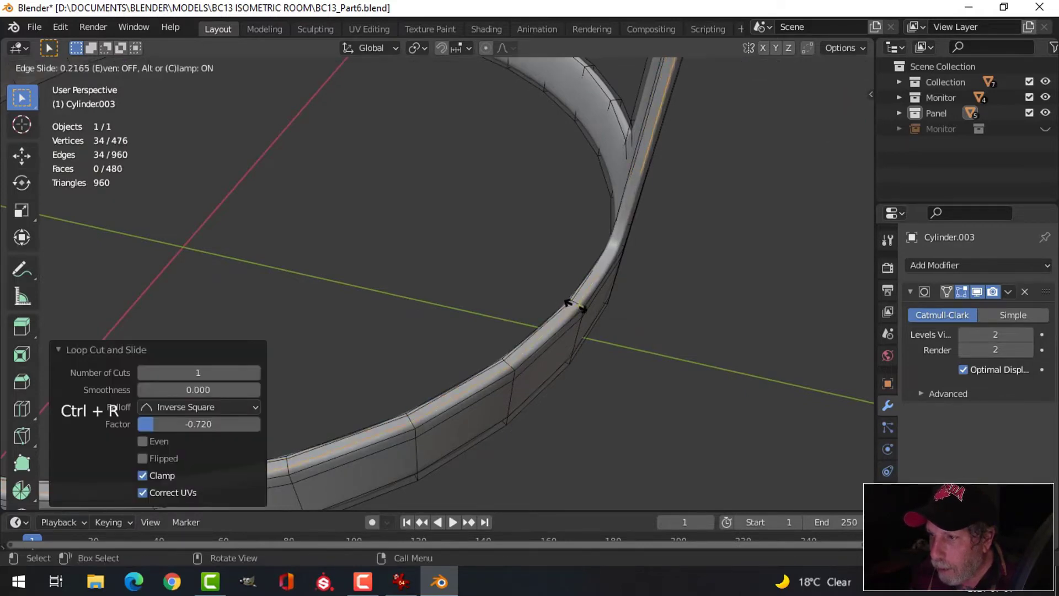
left_click(573, 305)
- Cut two supporting edge loops along the narrow rim of the other frame opening, the first slid inward with a factor of about -0.612
middle_click_drag(655, 283, 469, 314)
middle_click_drag(469, 315, 449, 364)
key("ctrl+r")
left_click(425, 376)
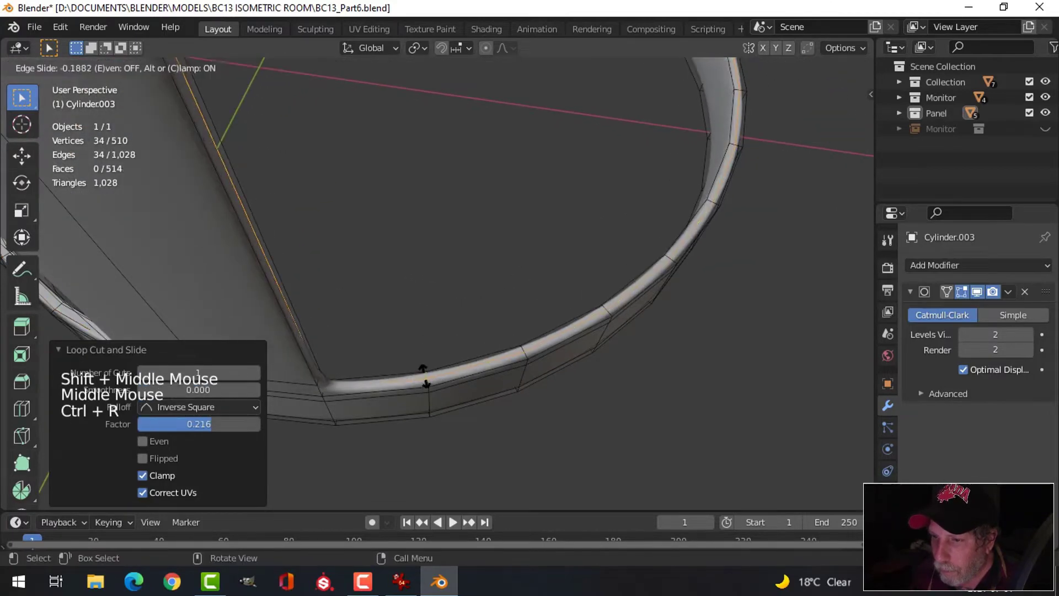
left_click(424, 373)
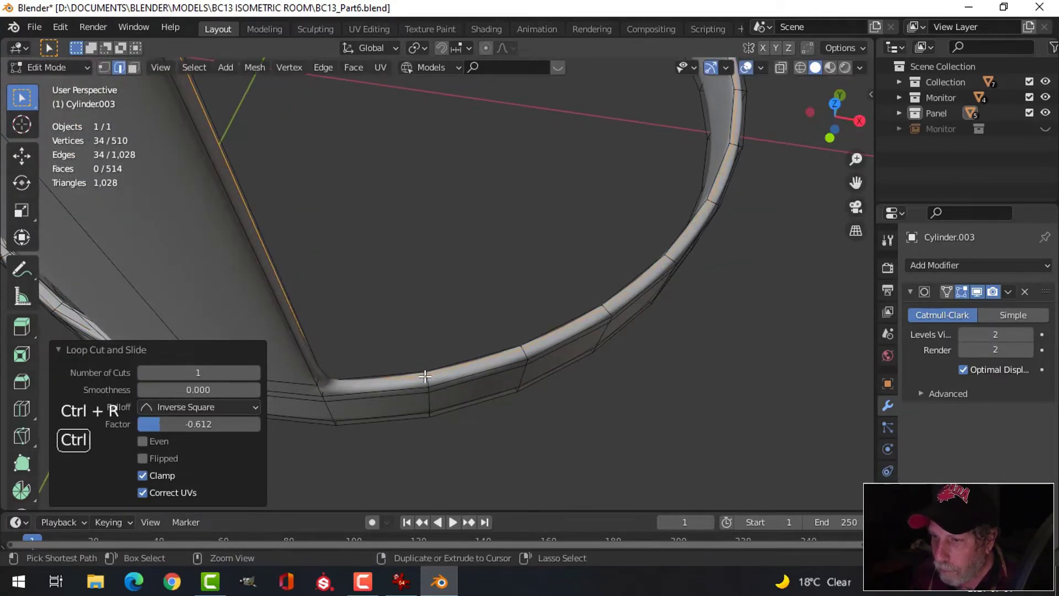
key("ctrl+r")
left_click(423, 373)
left_click(423, 373)
key("Tab")
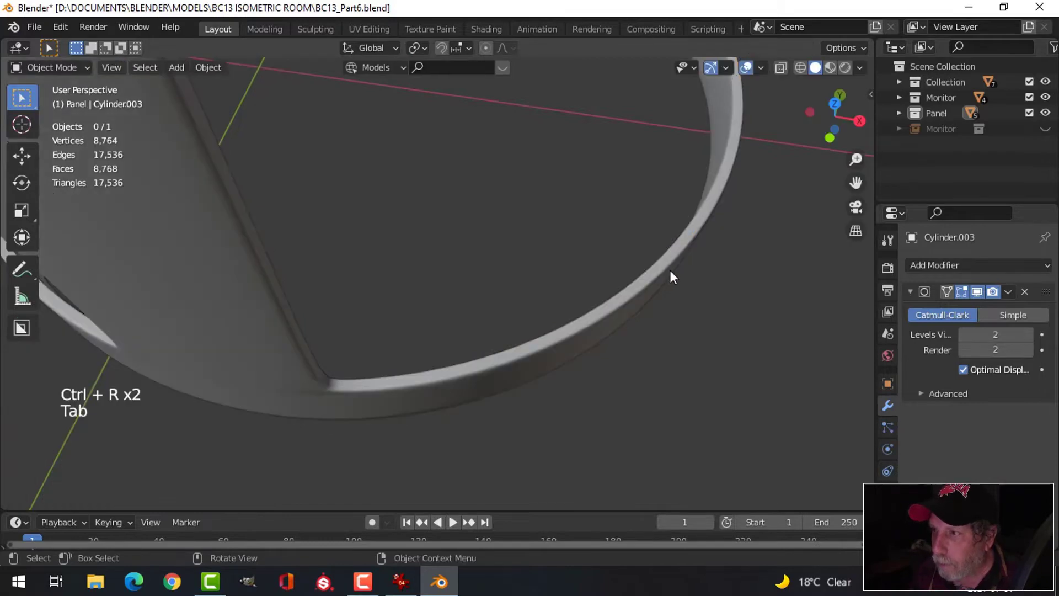
middle_click_drag(669, 269, 579, 276, "shift")
scroll(567, 243, "down", 4)
middle_click_drag(579, 276, 546, 257)
scroll(613, 285, "up", 2)
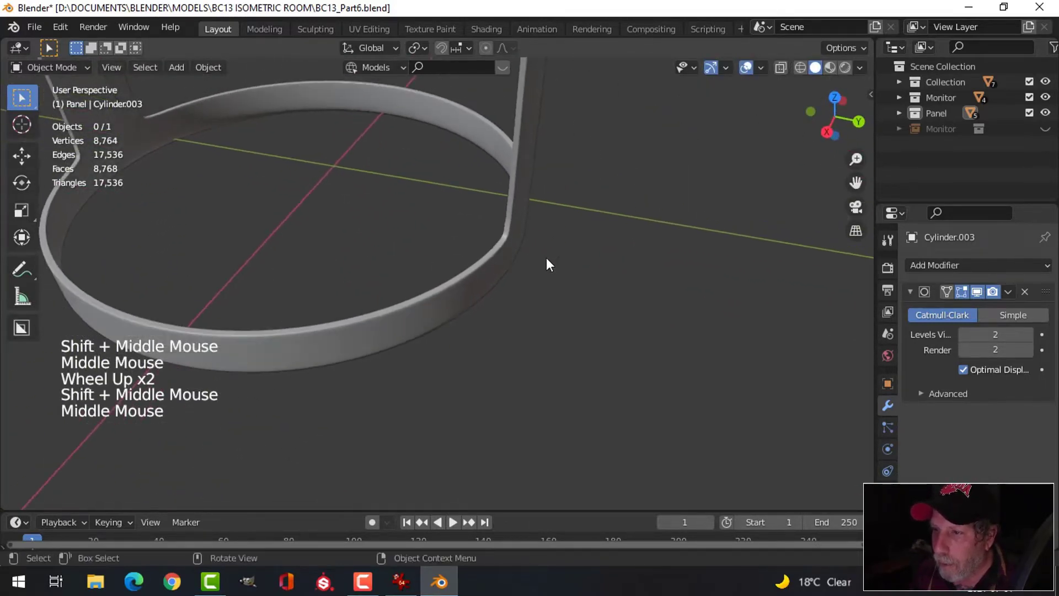
- Cut two supporting edge loops along the top ring's upper rim, slid to its inner and outer sides with factors of about -0.577 and 0.27
key("Tab")
key("alt+a")
scroll(507, 206, "down", 3)
middle_click_drag(508, 206, 485, 295, "shift")
key("Tab")
scroll(498, 277, "down", 3)
scroll(564, 286, "up", 3)
mouse_move(564, 285)
middle_mouse_down()
mouse_move(593, 255)
mouse_move(556, 274)
mouse_move(548, 295)
middle_mouse_up()
key("Tab")
scroll(548, 296, "up", 2)
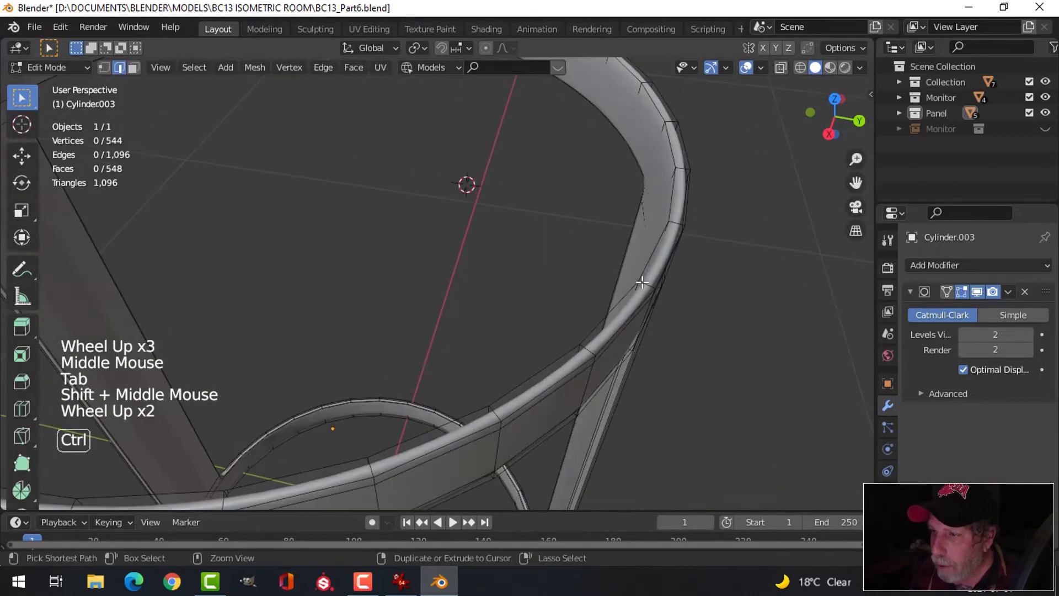
key("ctrl+r")
left_click(639, 281)
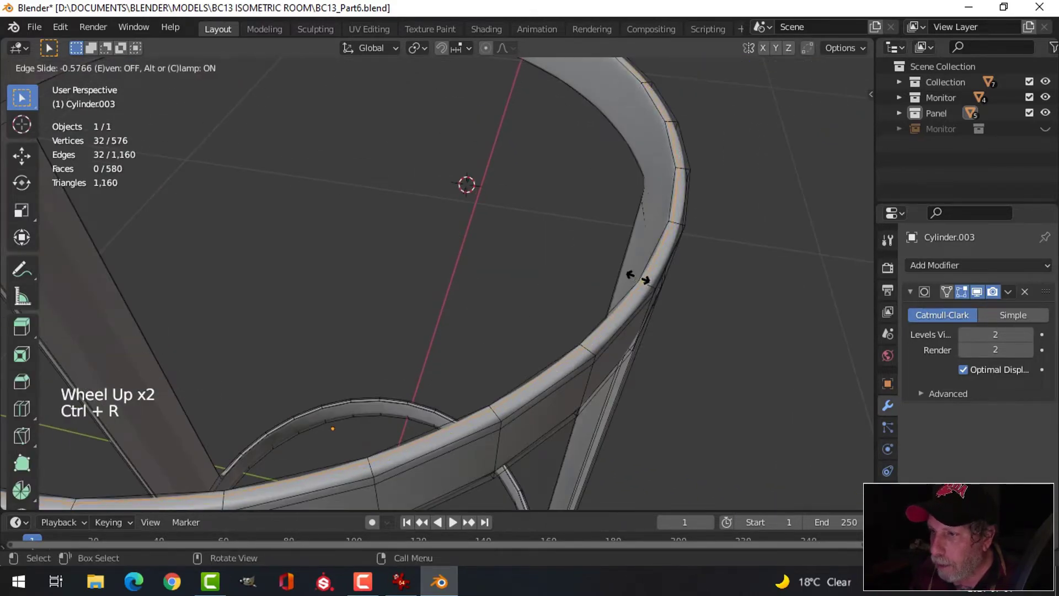
left_click(638, 277)
key("ctrl+r")
left_click(644, 282)
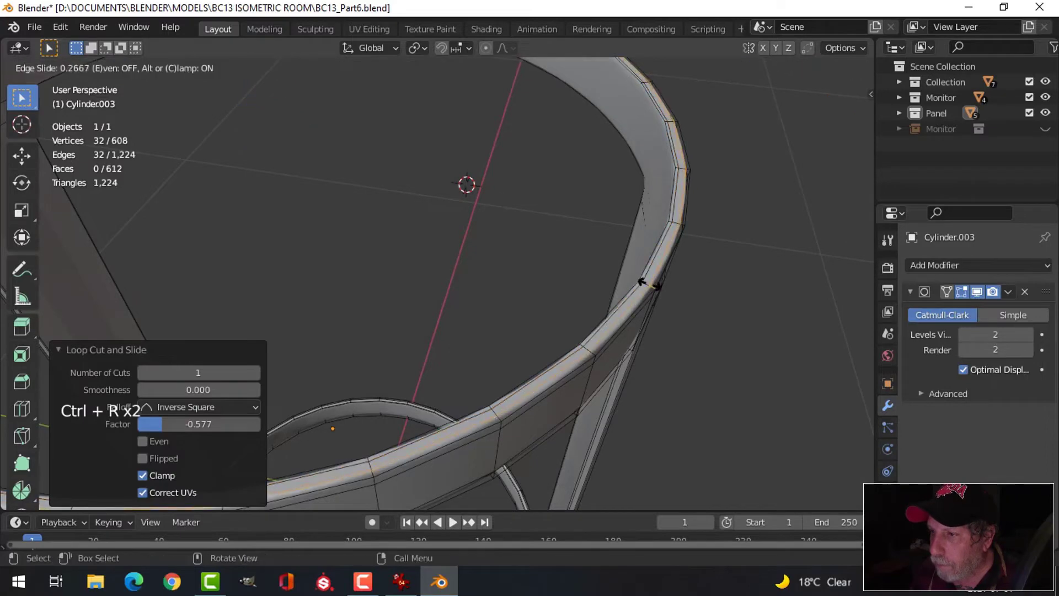
left_click(648, 285)
- Cut two supporting edge loops along the underside rim of the bottom ring, with slide factors of about -0.951 and 0.38
key("Tab")
middle_click_drag(673, 310, 492, 237)
scroll(616, 288, "down", 4)
scroll(466, 260, "up", 7)
scroll(493, 257, "down", 3)
left_click(520, 279)
key("Tab")
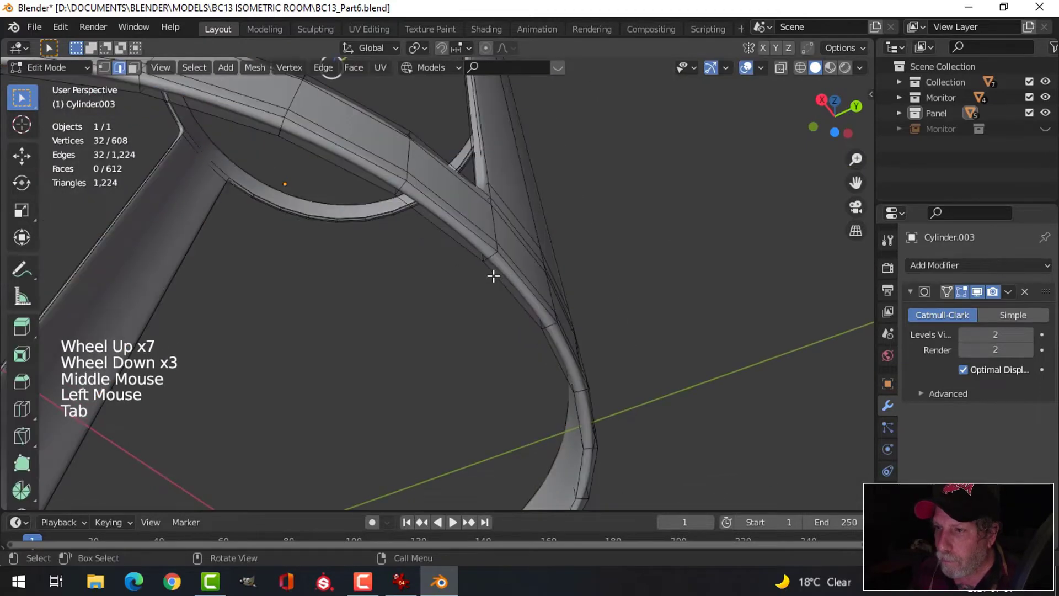
middle_click_drag(492, 274, 513, 208)
key("ctrl+r")
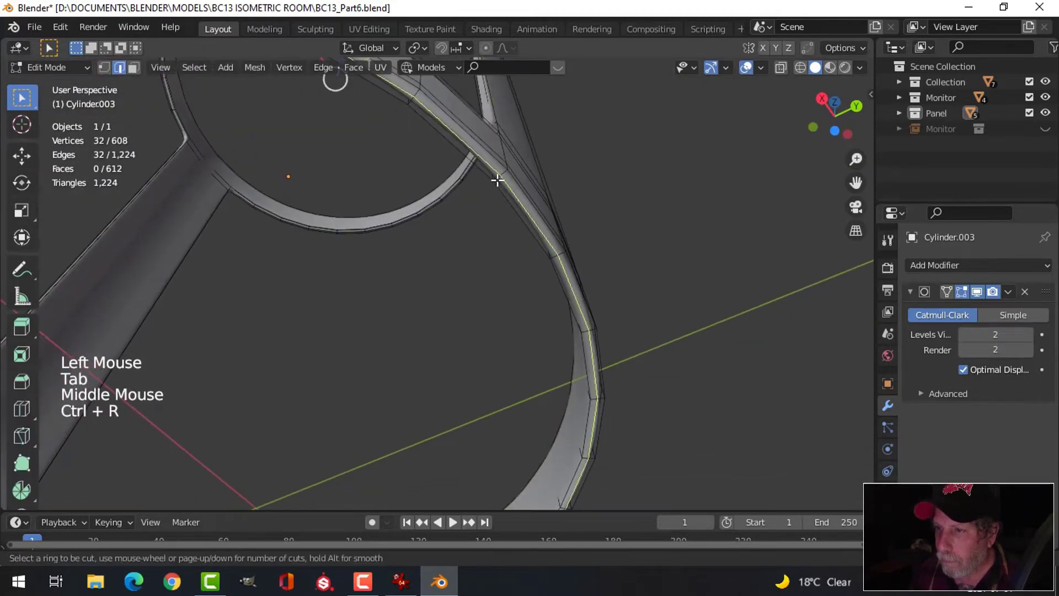
left_click(497, 180)
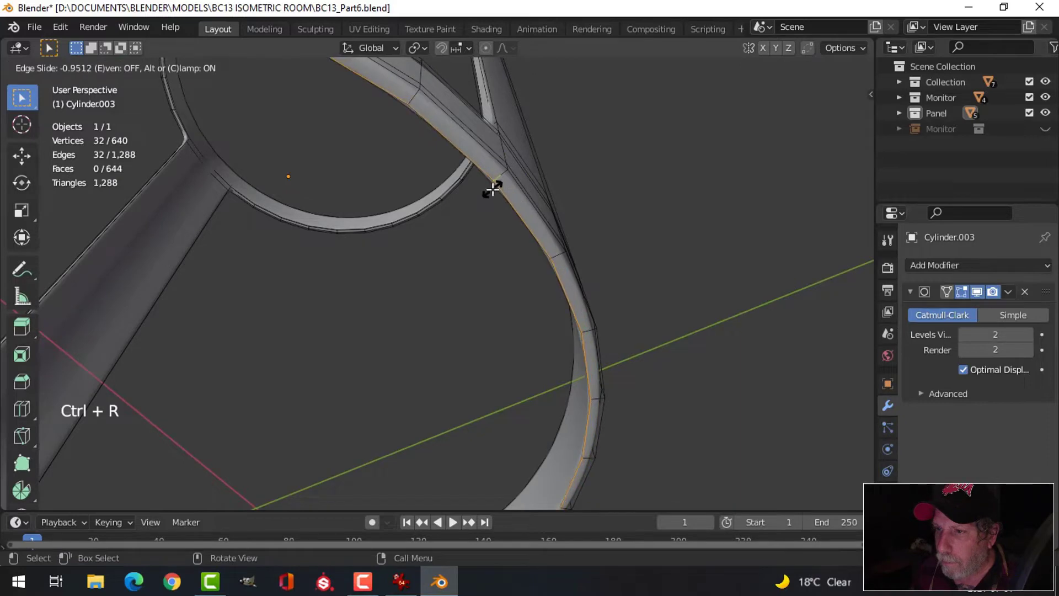
left_click(493, 189)
key("ctrl+r")
left_click(496, 177)
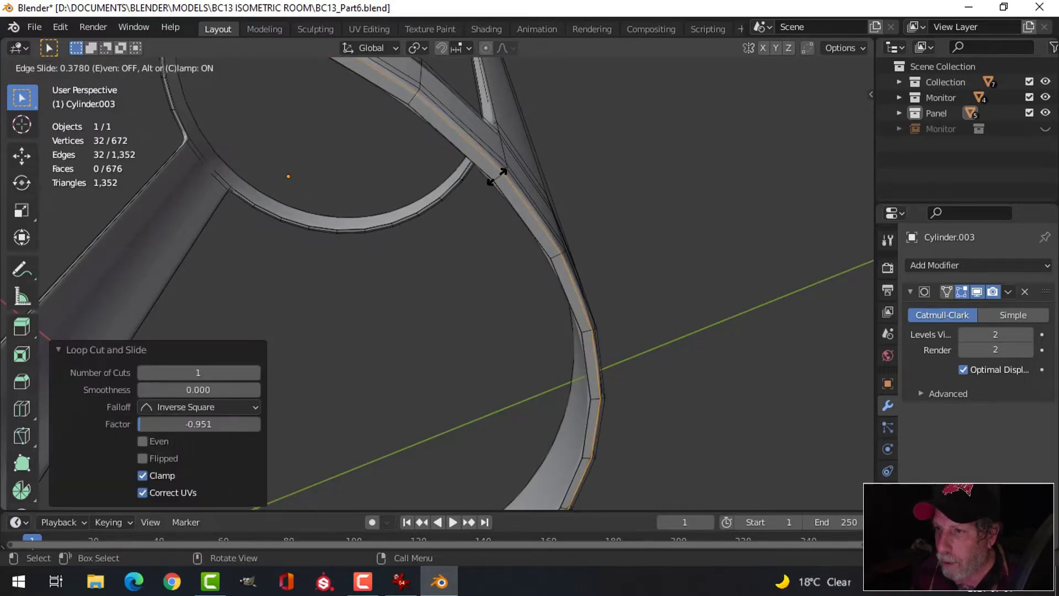
left_click(496, 178)
- Return to Object Mode, reveal all the hidden room objects and clear the selection
key("Tab")
middle_click_drag(558, 177, 555, 264)
scroll(551, 267, "down", 3)
key("alt+a")
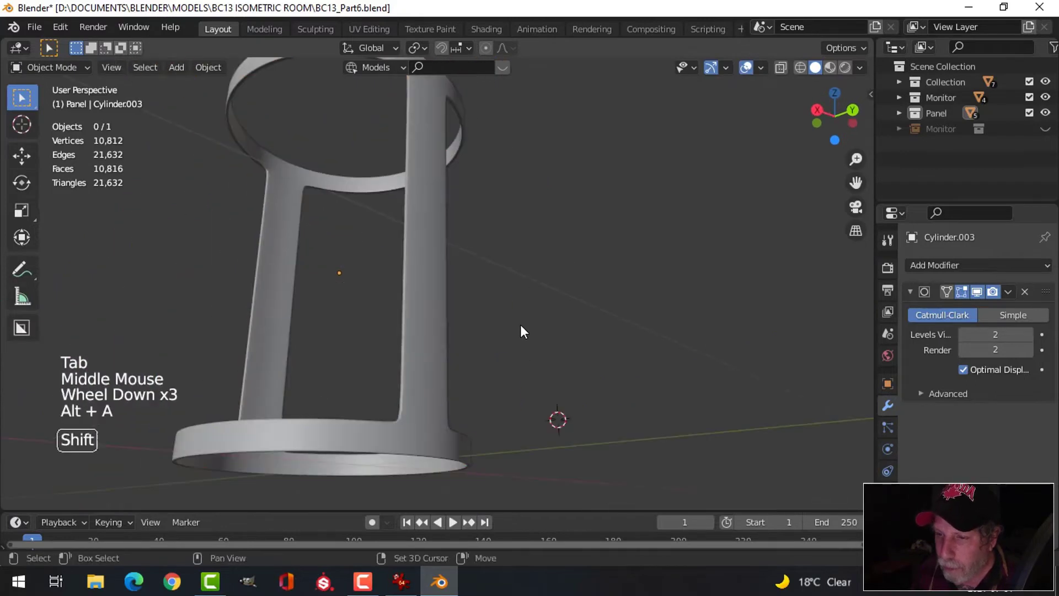
middle_click_drag(520, 325, 530, 300, "shift")
middle_click_drag(529, 301, 531, 256)
scroll(551, 327, "down", 4)
key("alt+h")
key("alt+a")
scroll(563, 267, "up", 2)
scroll(559, 289, "down", 2)
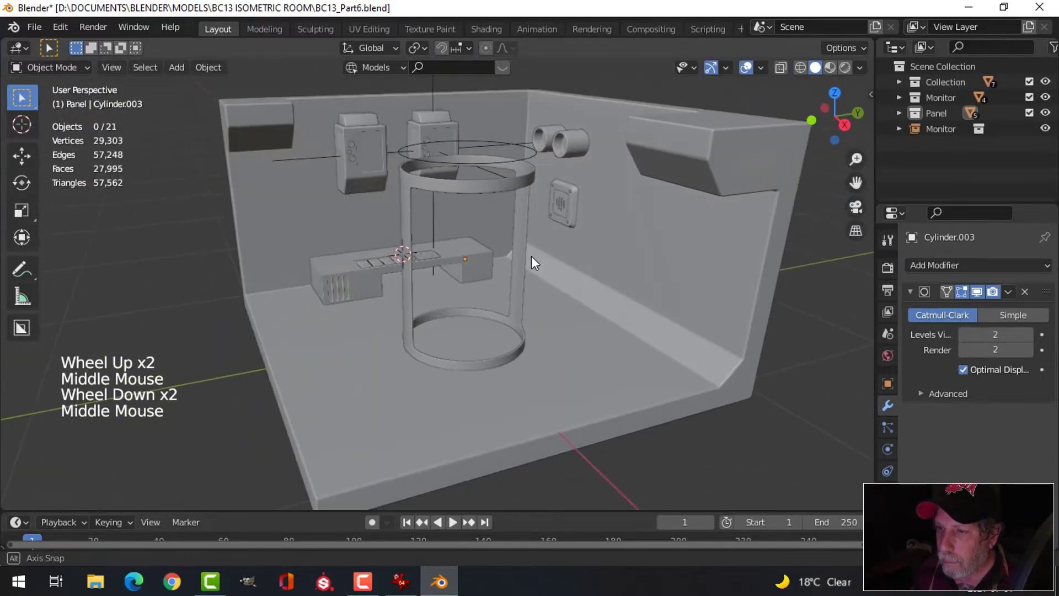
- Check the tank base in the IrfanView reference, and in Blender duplicate the circle above the top ring, lowering the copy about 0.988 m
left_click(401, 581)
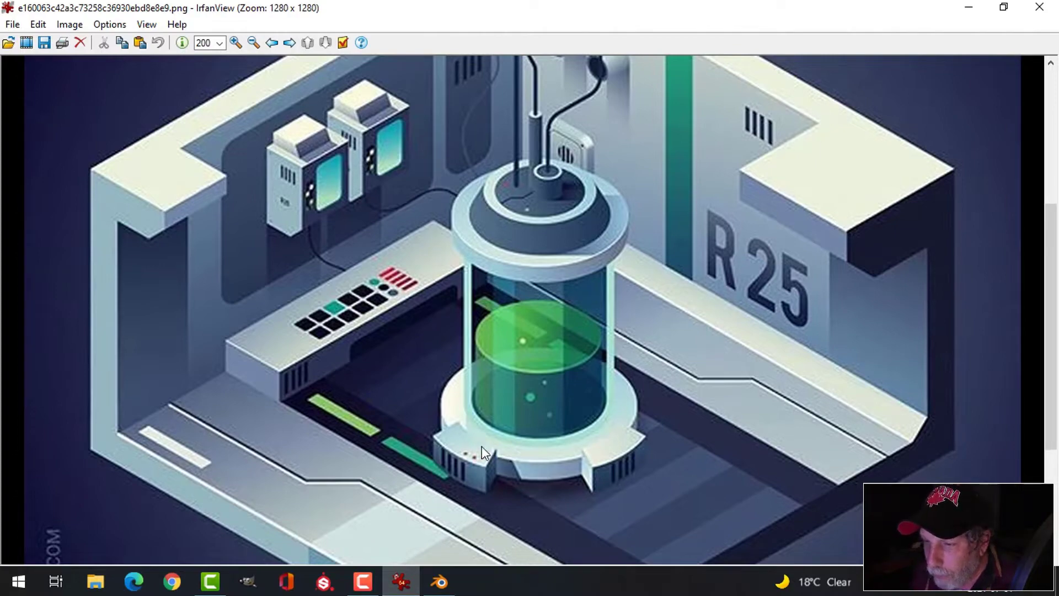
left_click(448, 580)
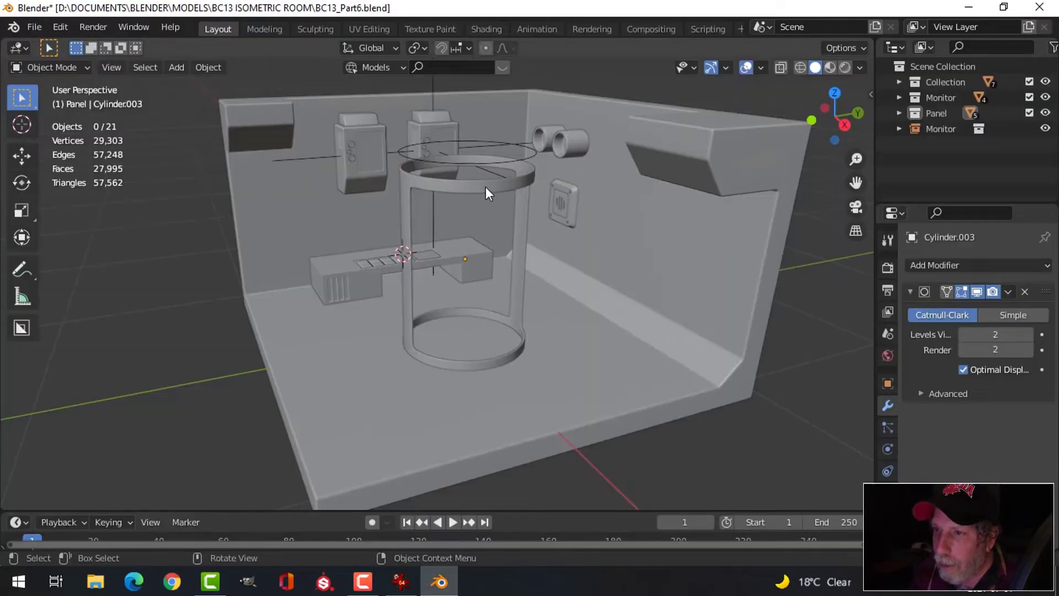
left_click(481, 165)
middle_click_drag(511, 221, 550, 212)
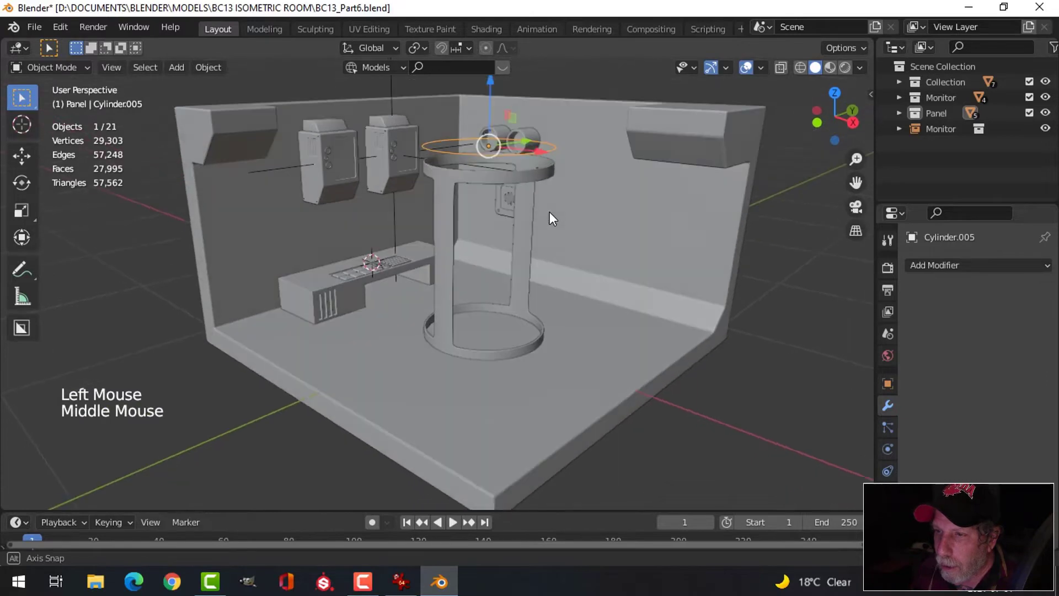
key("shift+d")
right_click(548, 212)
left_click_drag(490, 94, 494, 270)
scroll(607, 329, "up", 3)
middle_click_drag(607, 328, 548, 194, "shift")
scroll(554, 229, "up", 2)
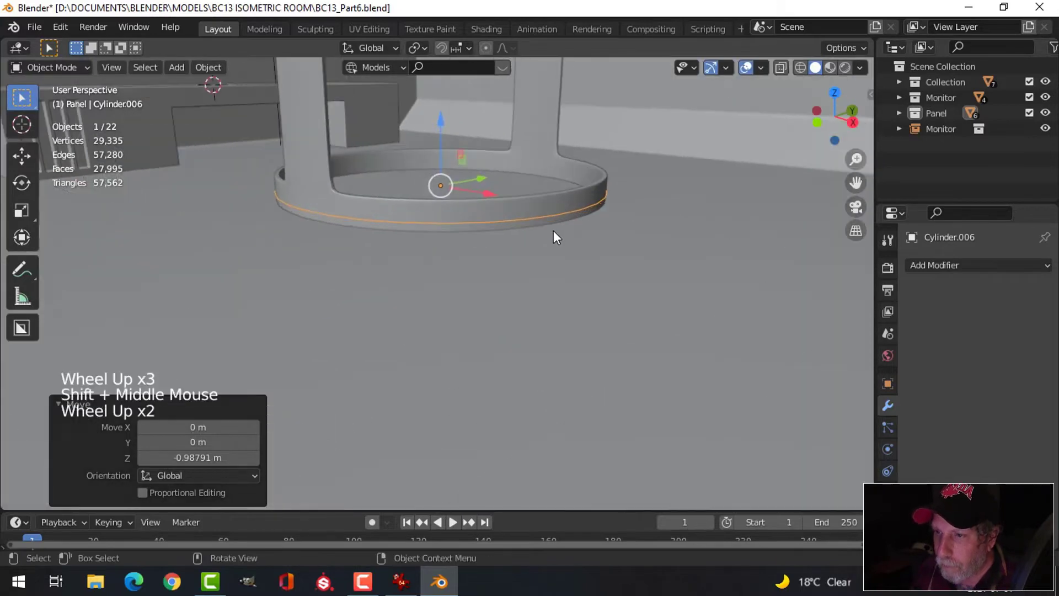
- Scale all vertices of the lowered circle outward around the bottom ring by about 1.175
key("Tab")
key("a")
middle_click_drag(556, 232, 528, 252, "shift")
key("1")
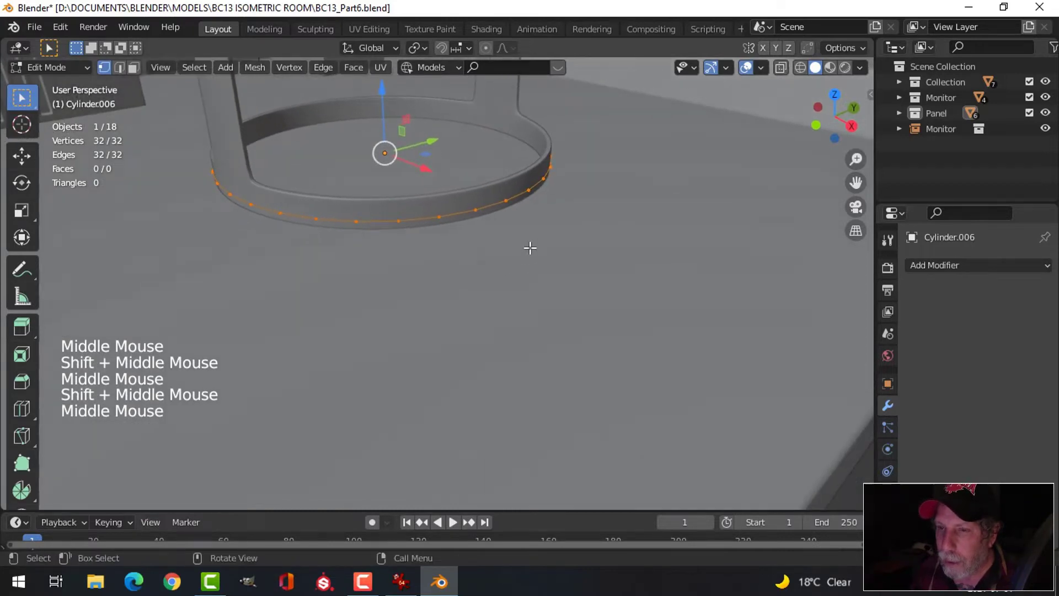
key("s")
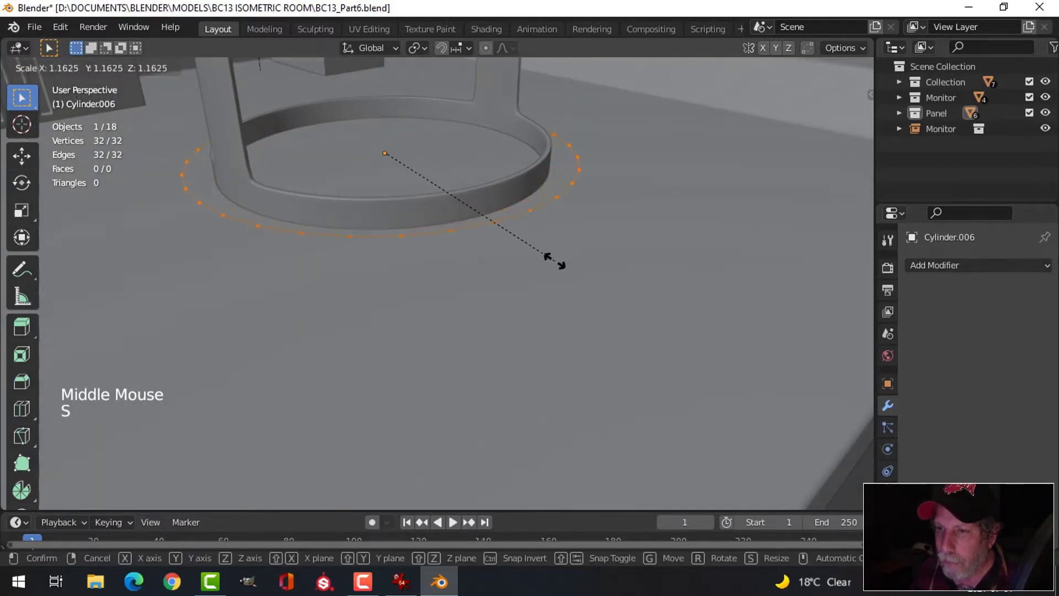
left_click(556, 263)
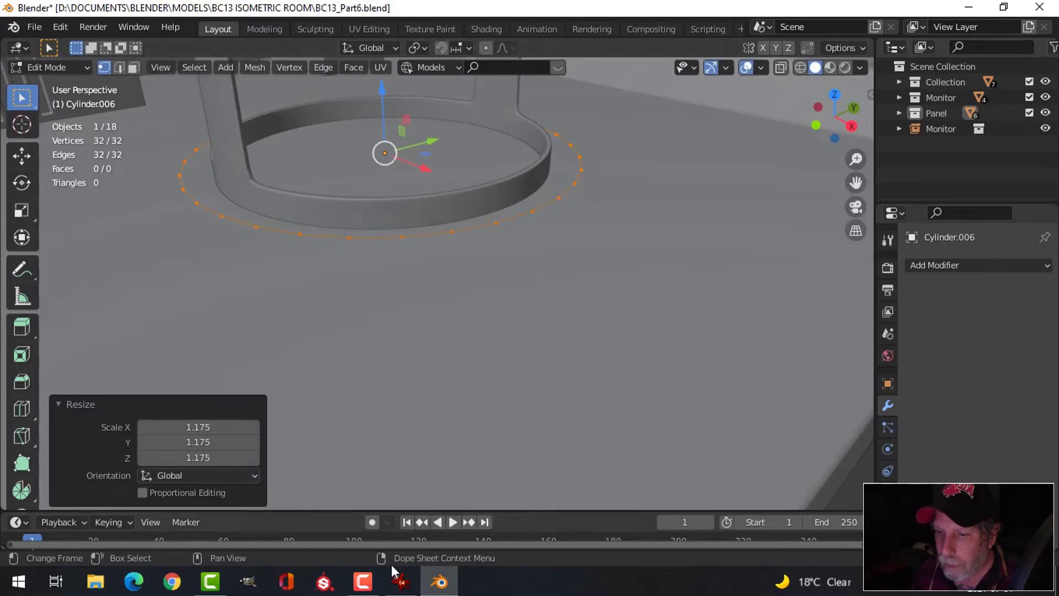
- Compare the base width with the IrfanView reference image, and enlarge the base circle in Blender by a further factor of about 1.08
left_click(401, 582)
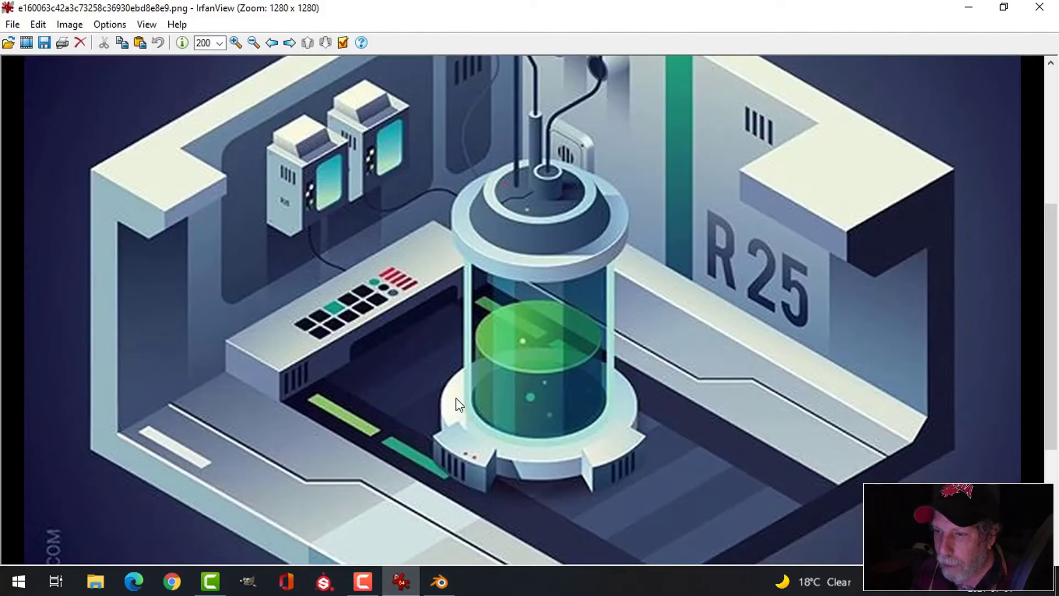
left_click(434, 585)
middle_click_drag(469, 366, 533, 301)
scroll(441, 317, "down", 3)
key("s")
left_click(490, 302)
scroll(497, 298, "up", 2)
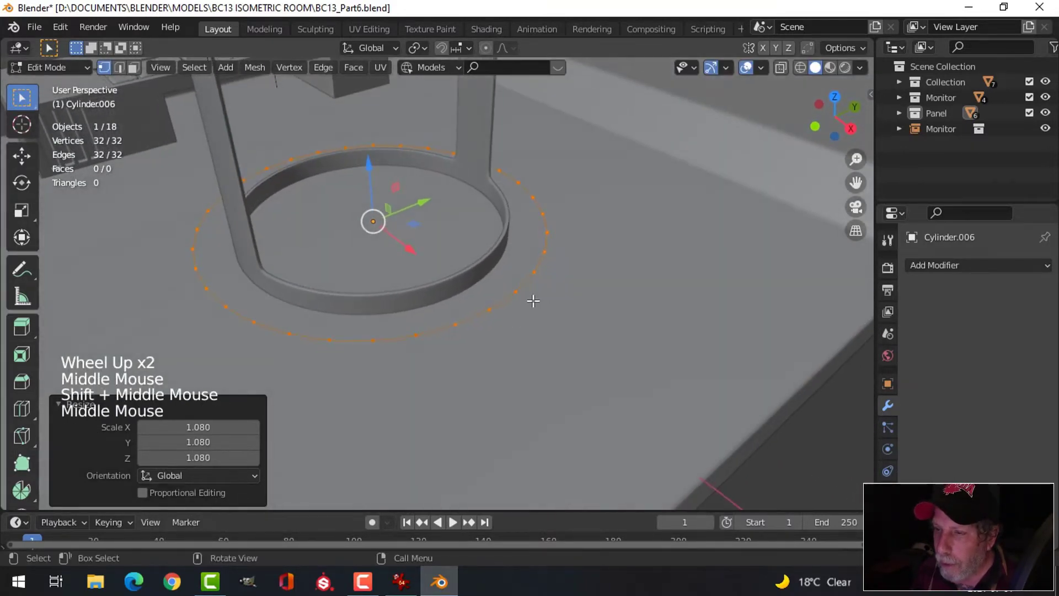
- Extrude the base circle inward at a scale of about 0.73 to form a flat ring, and clear the selection
key("e")
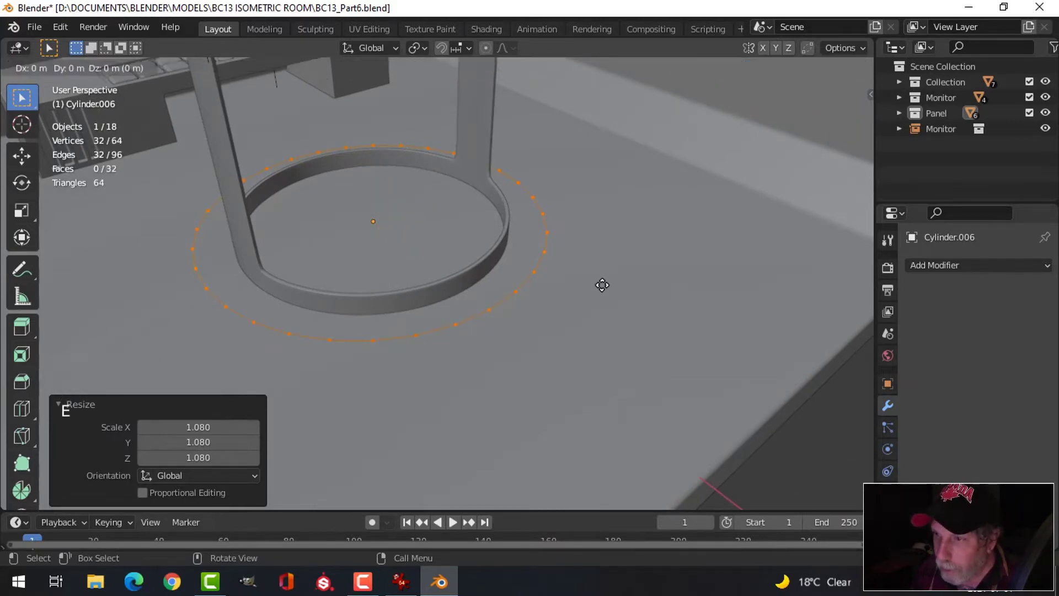
key("s")
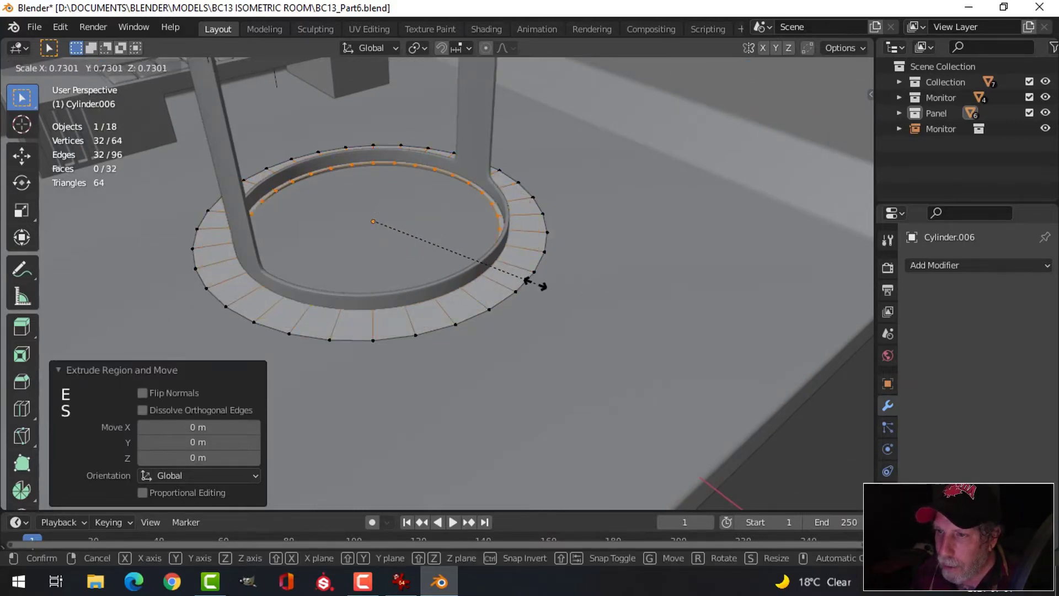
left_click(534, 284)
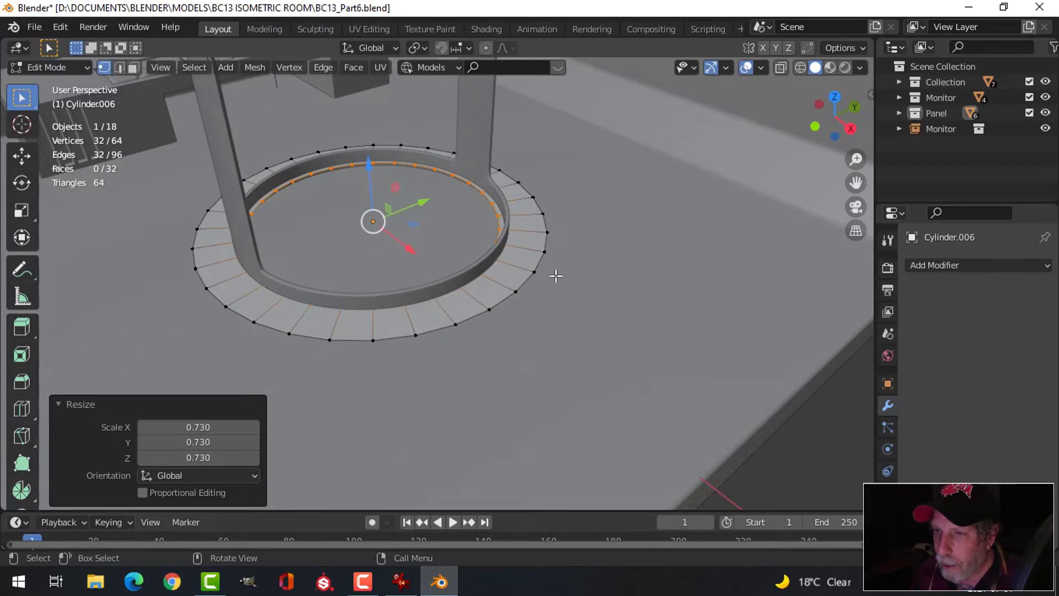
key("alt+a")
- Fill the flat ring's inner edge loop with a single face and clear the selection
middle_click_drag(555, 276, 523, 251)
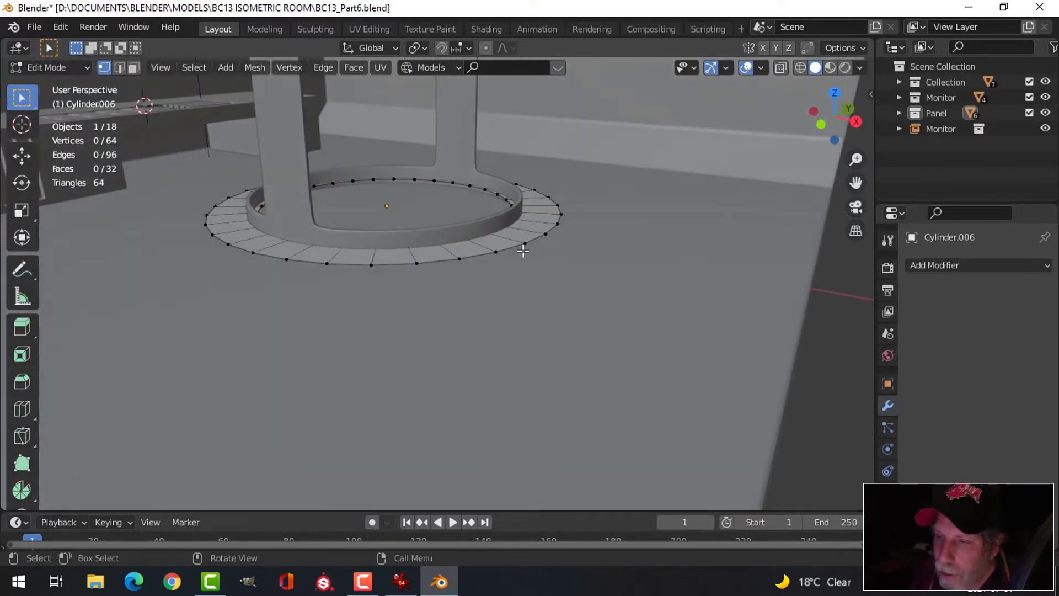
scroll(491, 251, "up", 2)
middle_click_drag(494, 253, 505, 193)
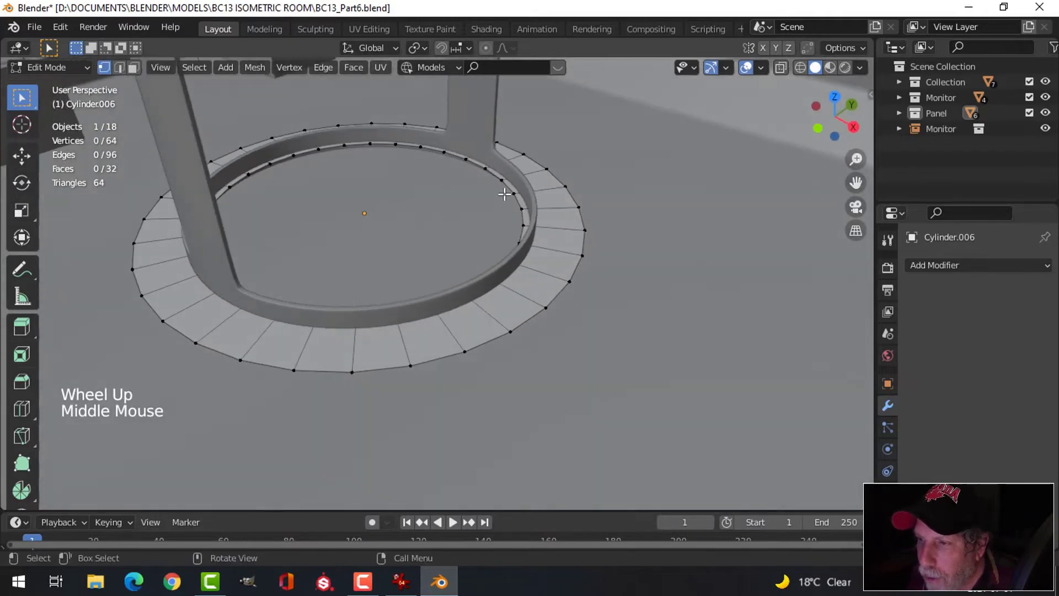
left_click(505, 186, "alt+shift")
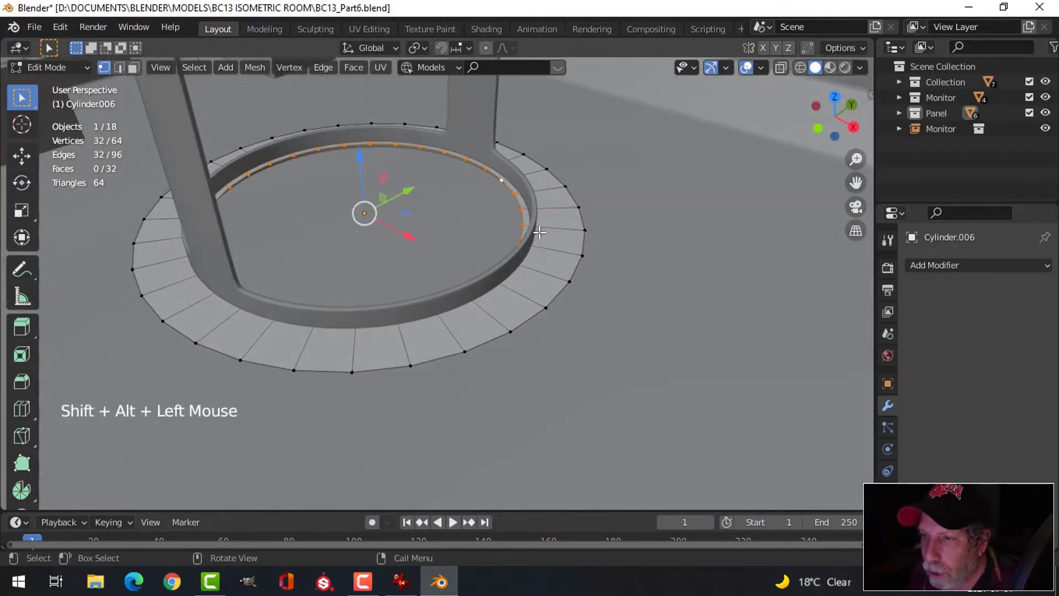
middle_click_drag(538, 233, 497, 207)
key("f")
key("alt+a")
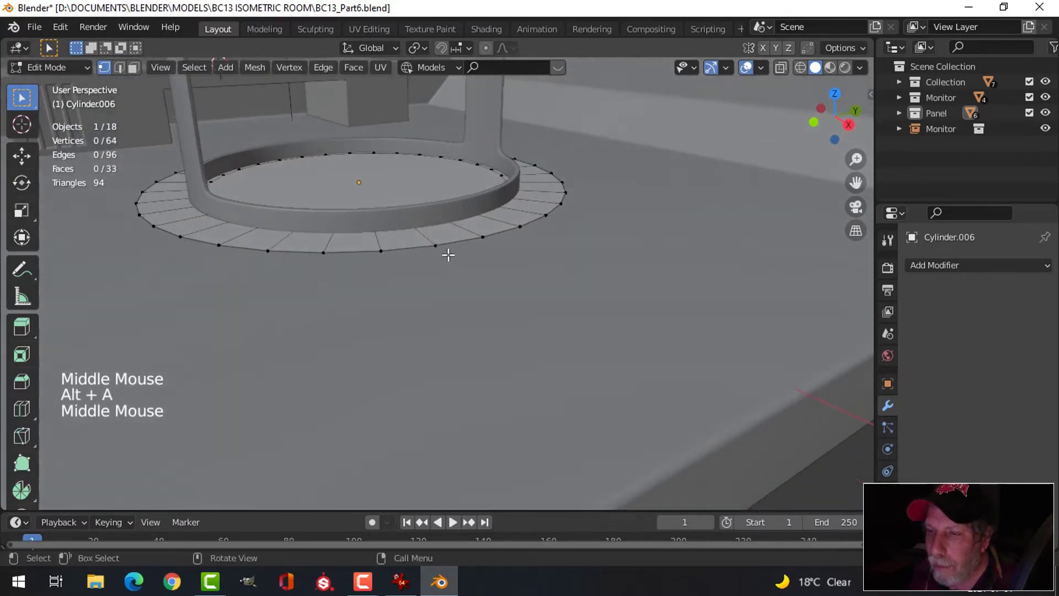
- Select the whole base disc and raise it along Z to just above the frame's bottom ring
left_click(418, 248, "alt+shift")
mouse_move(461, 251)
middle_mouse_down()
mouse_move(452, 248)
mouse_move(458, 267)
mouse_move(467, 259)
middle_mouse_up()
key("a")
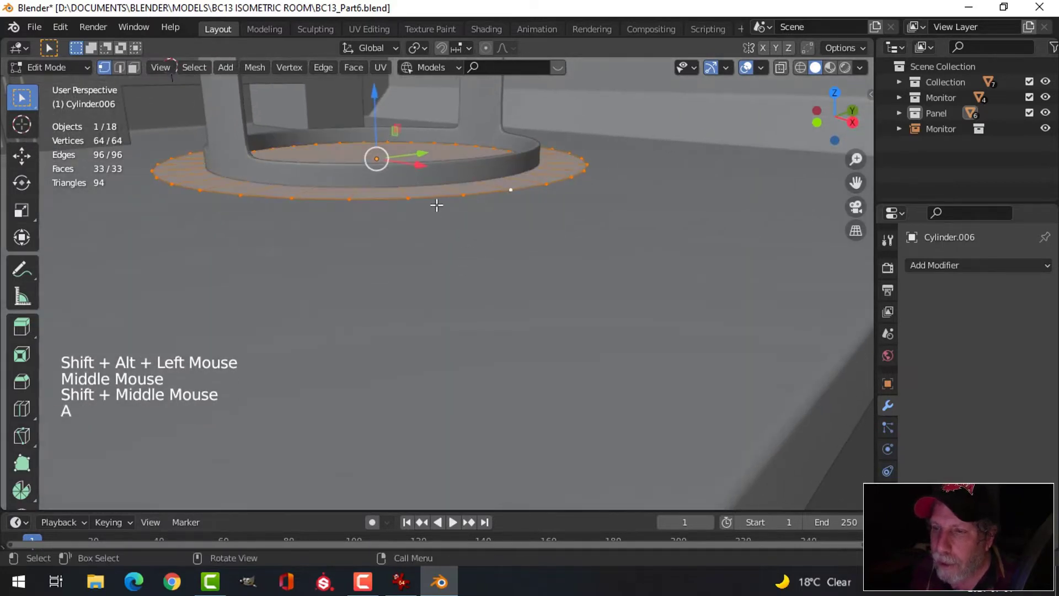
scroll(435, 204, "down", 2)
middle_click_drag(435, 203, 398, 185)
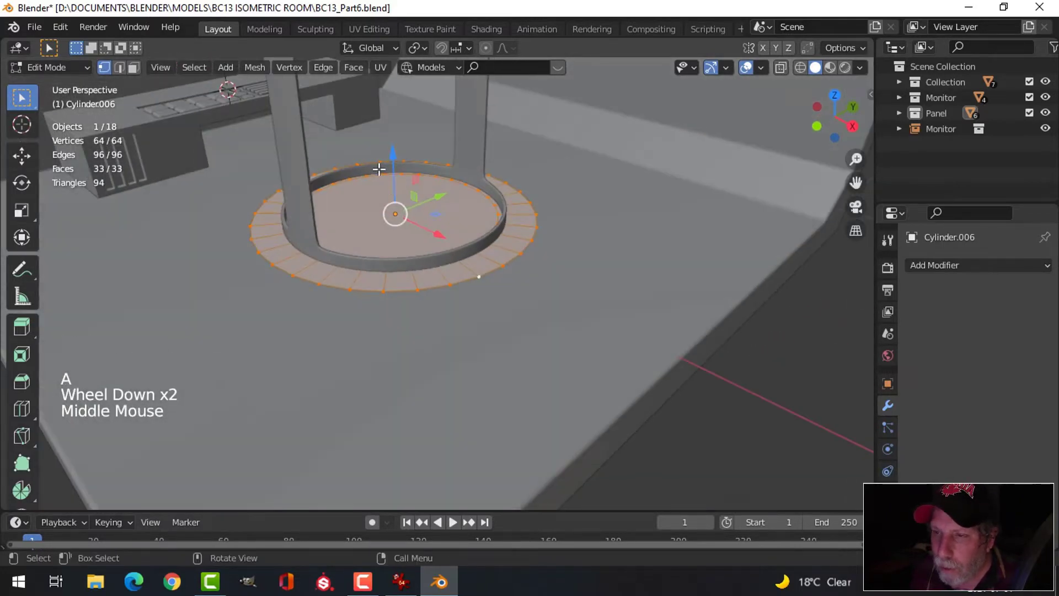
left_click_drag(388, 158, 392, 135)
- Extrude the base disc's outer edge loop straight down about 0.1 m to form its side wall
key("alt+a")
left_click(499, 261, "alt+shift")
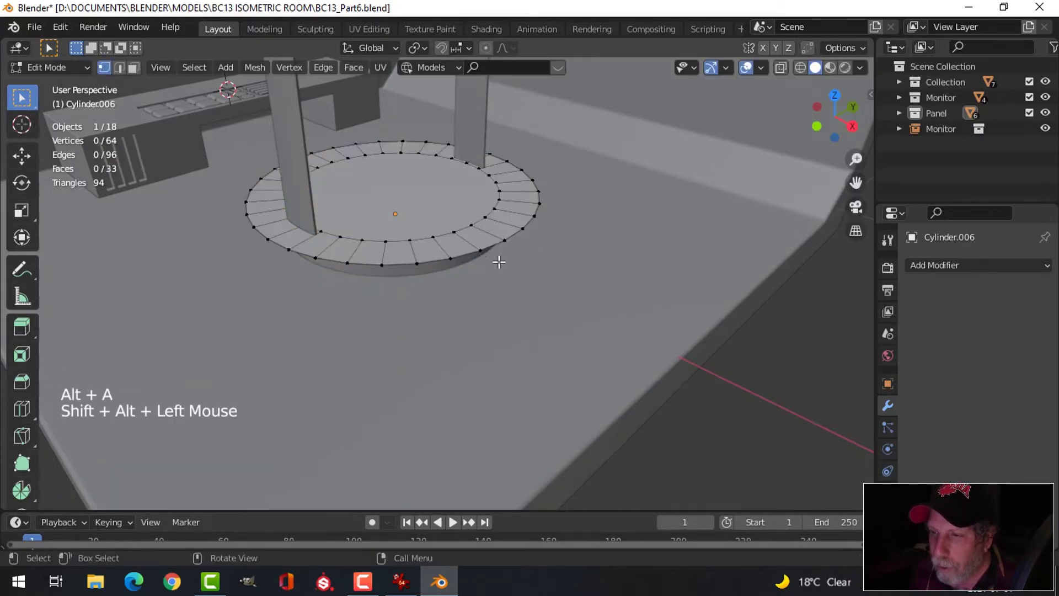
left_click(427, 260, "alt+shift")
middle_click_drag(426, 260, 465, 265)
key("e")
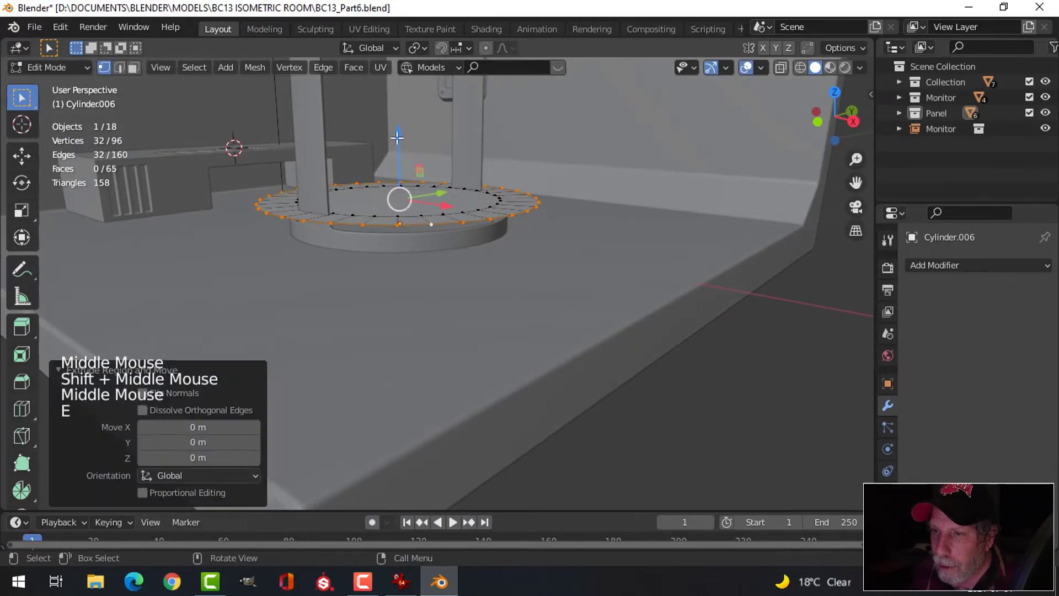
left_click_drag(397, 137, 404, 175)
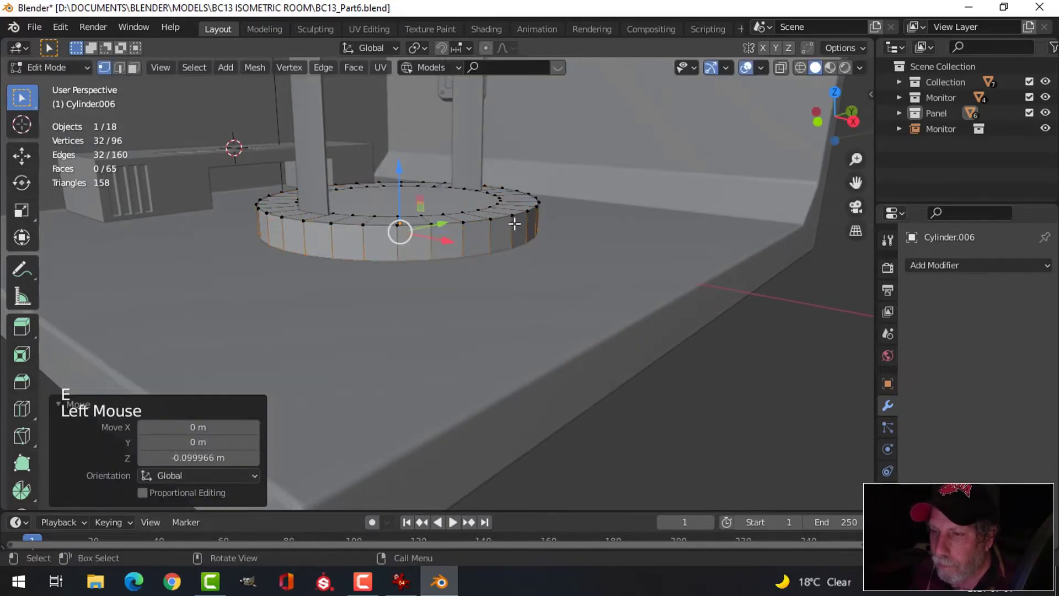
- Bevel the base disc's top outer edge loop by about 0.014 m with two segments
key("Tab")
middle_click_drag(534, 223, 467, 235)
key("alt+a")
left_click(412, 247)
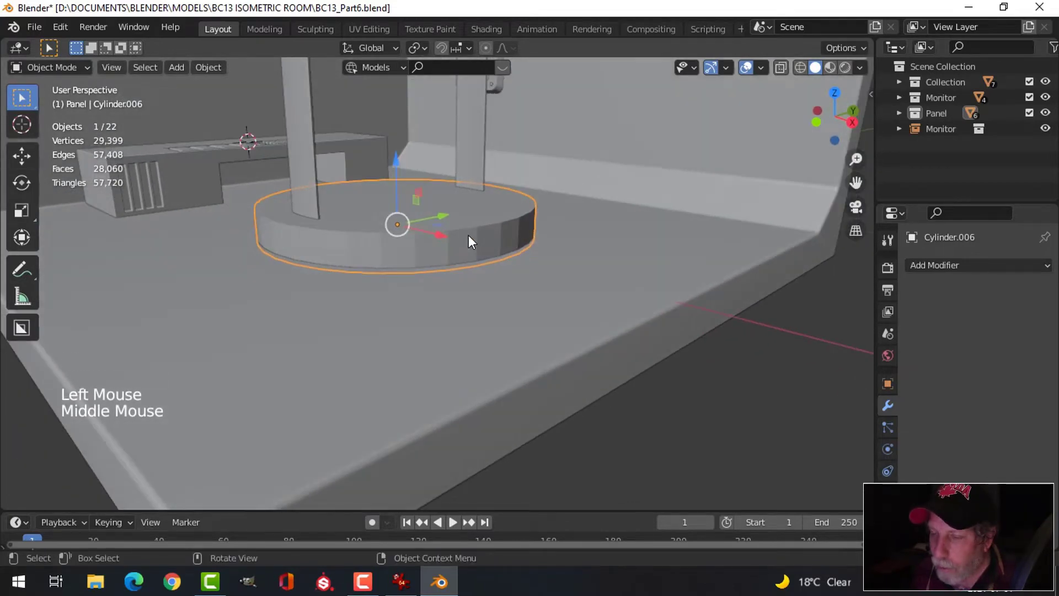
key("Tab")
key("2")
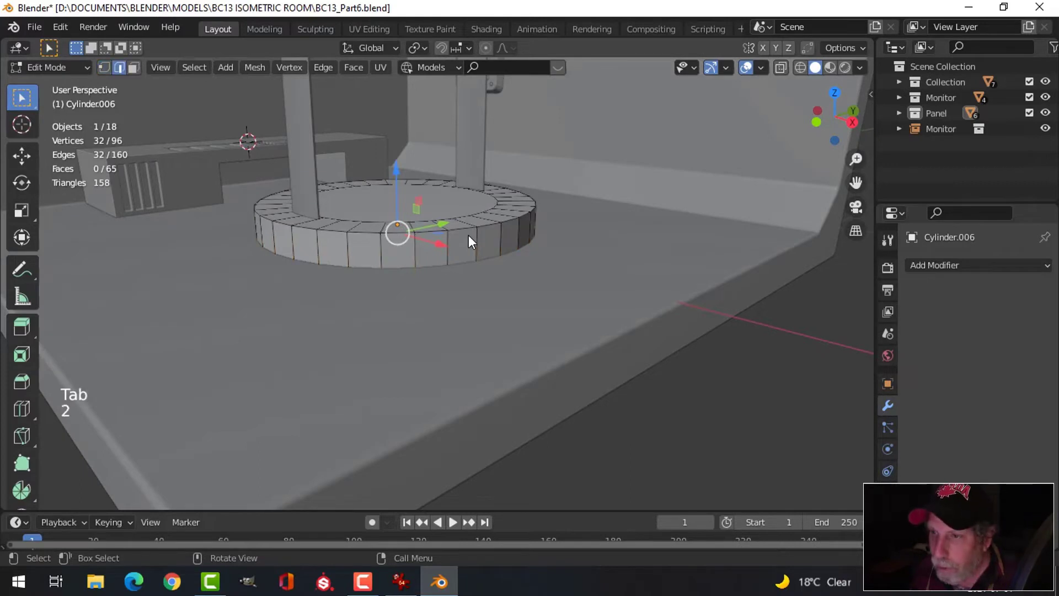
middle_click_drag(468, 235, 548, 249)
key("alt+a")
left_click(458, 248, "alt+shift")
key("ctrl+b")
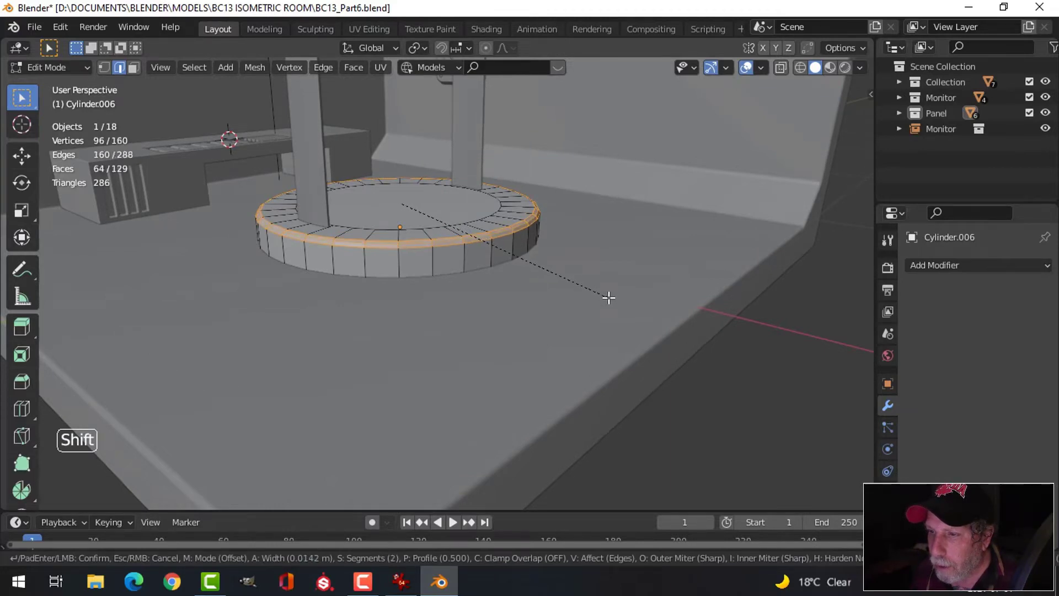
left_click(609, 297)
key("Tab")
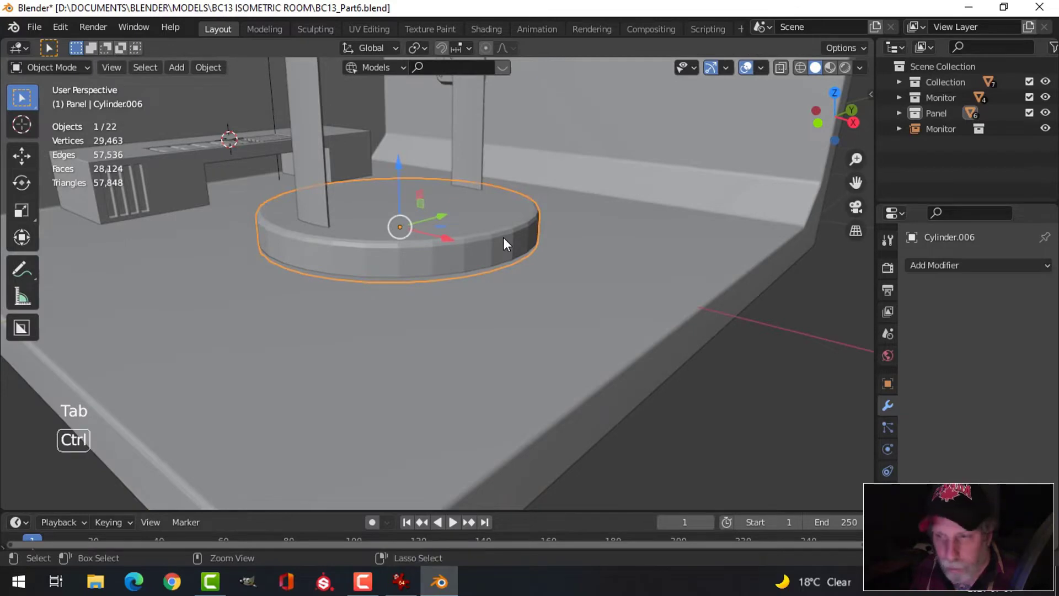
- Add a level 1 Subdivision Surface modifier to the base disc and shade it smooth
key("ctrl+1")
right_click(478, 214)
left_click(481, 216)
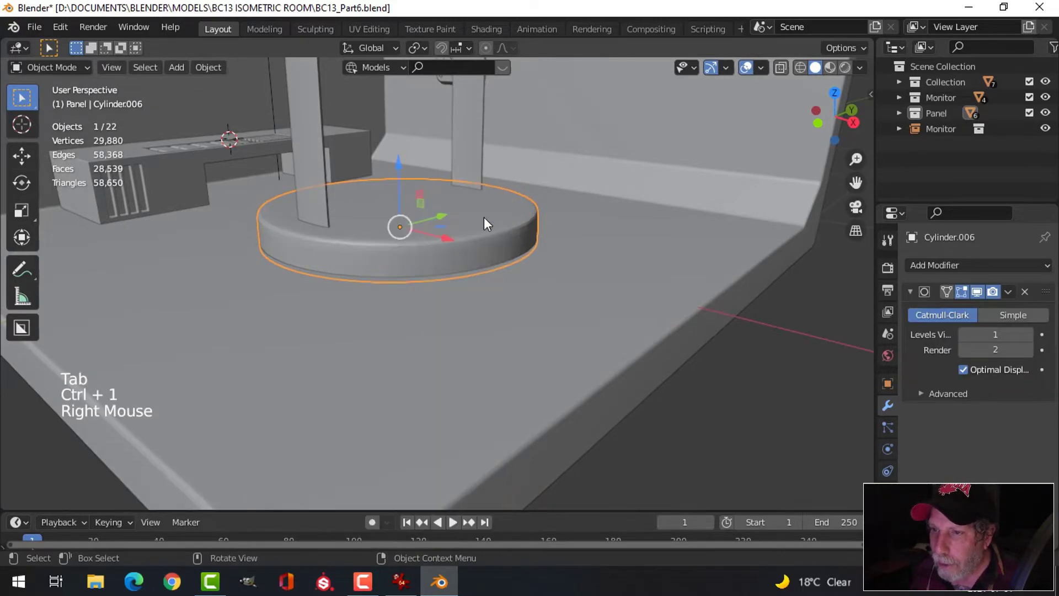
- Lower the base disc about 0.007 m along Z into the floor
key("alt+a")
middle_click_drag(541, 234, 458, 178)
left_click(519, 245)
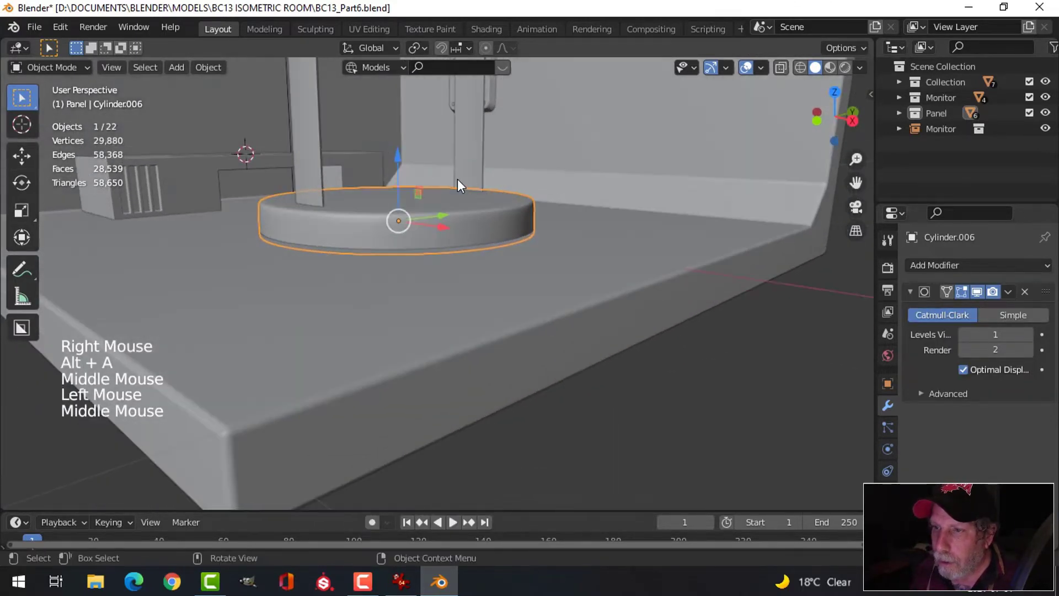
mouse_move(394, 155)
left_mouse_down()
mouse_move(398, 176)
mouse_move(399, 159)
left_mouse_up()
left_click(399, 159)
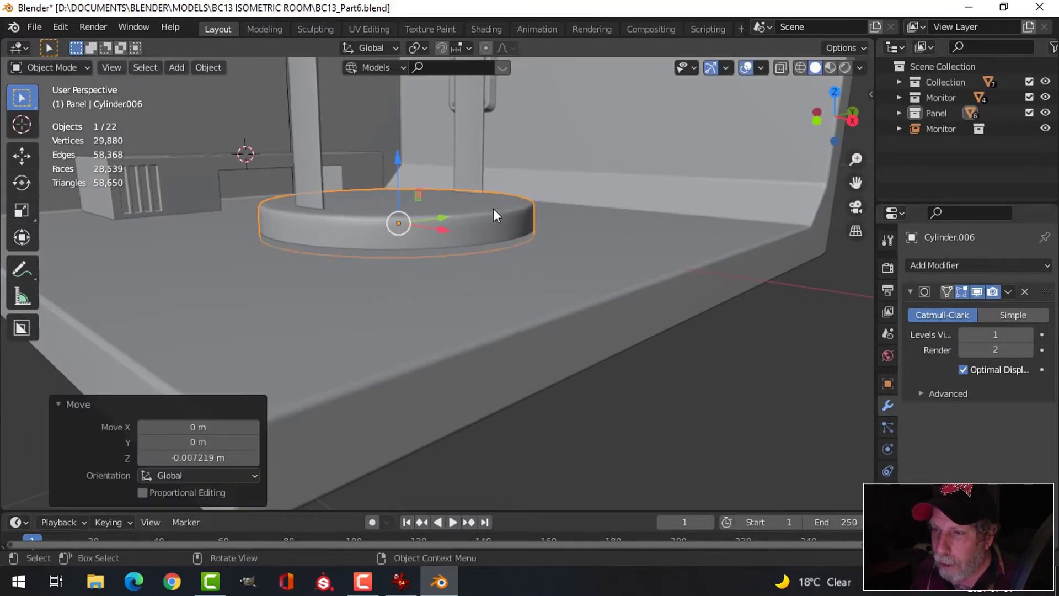
- Check the tank's base in the reference image and raise the base disc slightly along Z
left_click(401, 581)
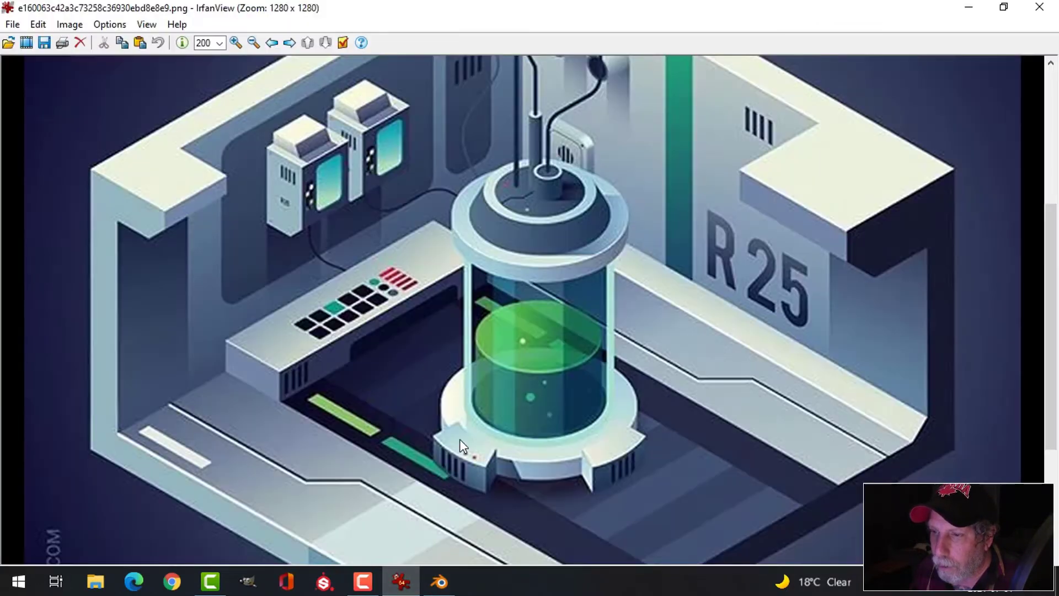
left_click(439, 589)
mouse_move(395, 162)
left_mouse_down()
mouse_move(393, 147)
mouse_move(401, 150)
left_mouse_up()
- Scale the whole base disc mesh to about 0.77 along Z and lower it about 0.014 m to sit on the floor
key("Tab")
key("a")
middle_click_drag(539, 241, 555, 273, "shift")
key("s")
key("z")
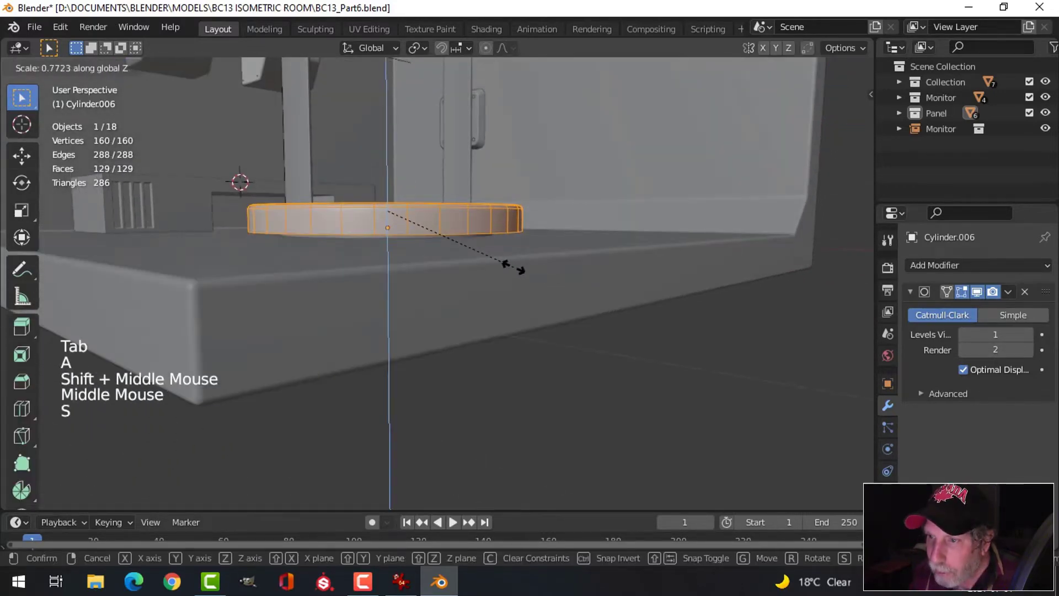
left_click(421, 203)
left_click_drag(386, 148, 392, 155)
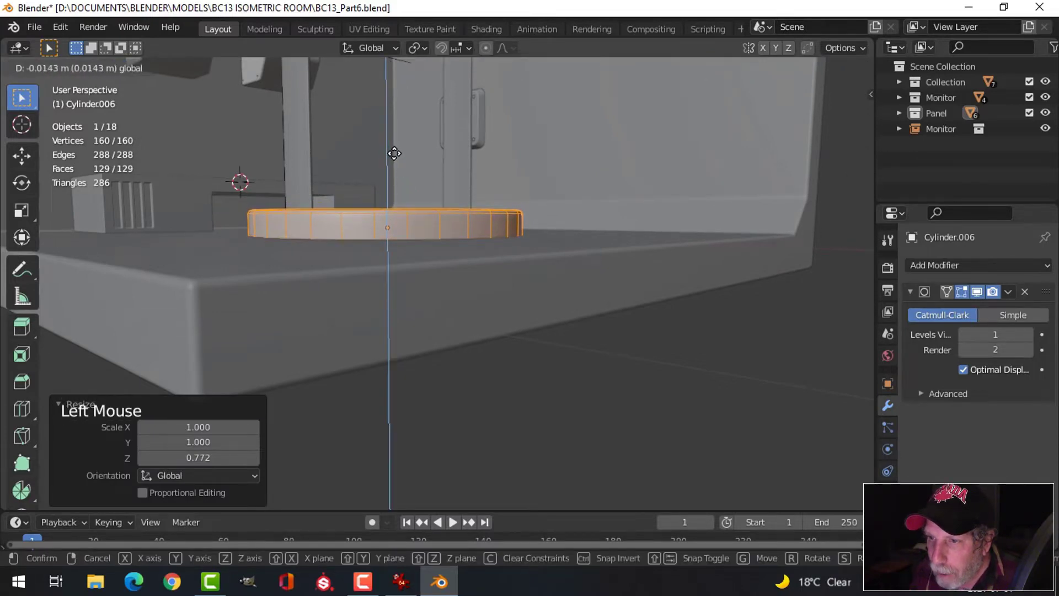
left_click_drag(394, 153, 394, 154)
key("alt+a")
key("Tab")
- Raise the tank frame and the loose circle above it together along Z by about 0.06 m plus a further 0.013 m
key("alt+a")
middle_click_drag(452, 221, 459, 246)
left_click(457, 173)
scroll(451, 169, "down", 3)
middle_click_drag(452, 169, 422, 196, "shift")
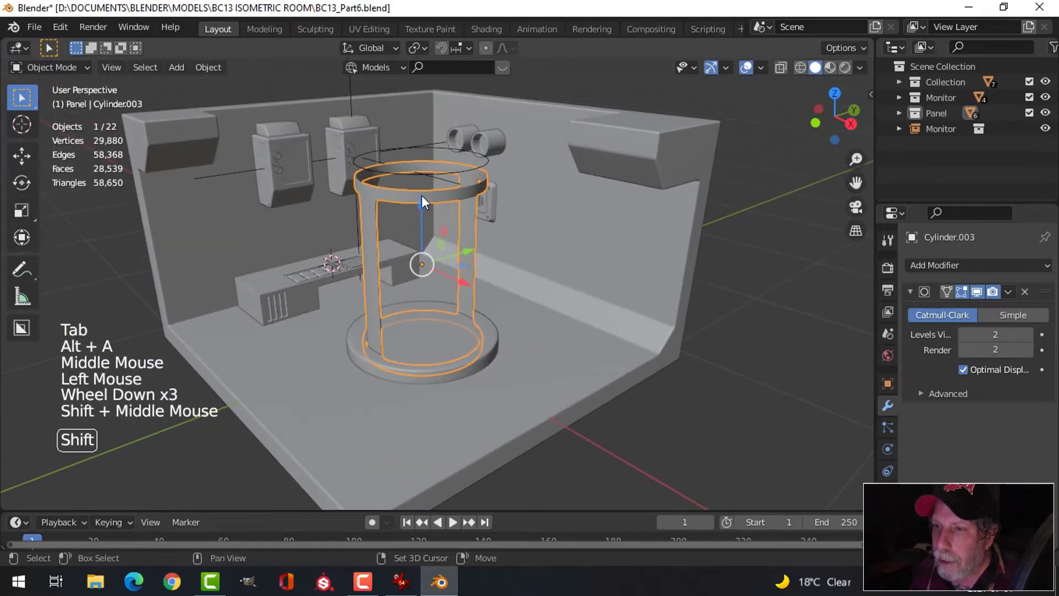
left_click(423, 182, "shift")
left_click_drag(421, 156, 418, 143)
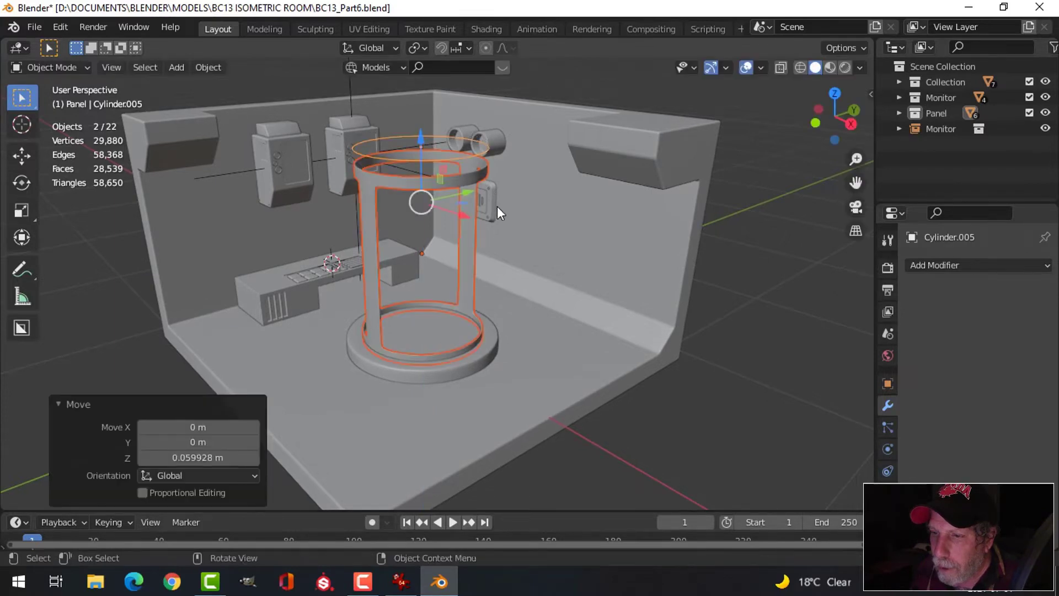
scroll(451, 147, "up", 2)
middle_click_drag(451, 146, 472, 198, "shift")
left_click(450, 144)
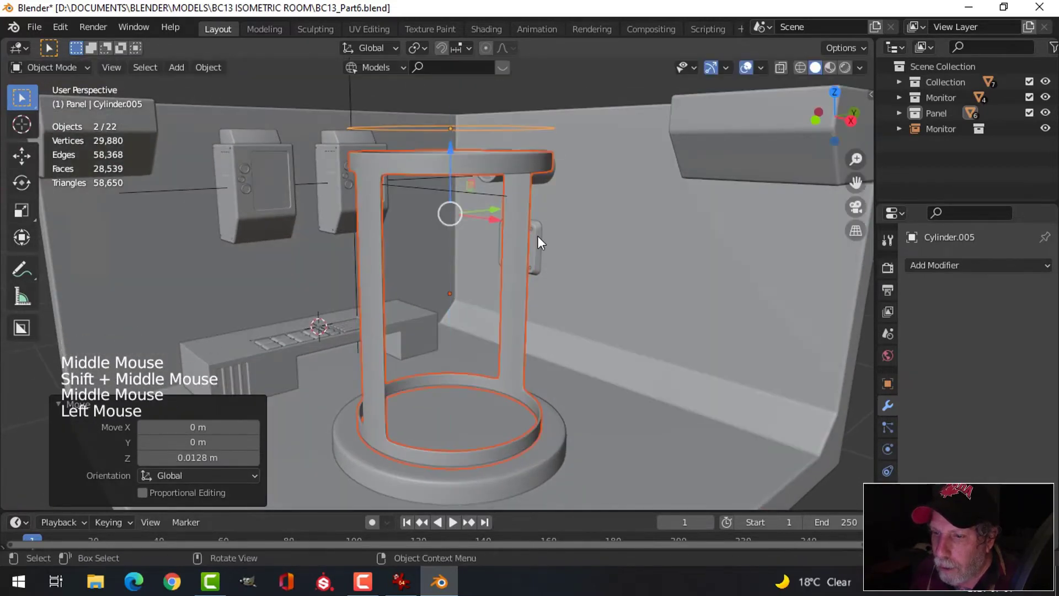
- Nudge the base disc's outer edge loop just below the bevel slightly upward along Z and clear the selection
key("alt+a")
middle_click_drag(537, 236, 441, 209)
scroll(493, 281, "up", 2)
left_click(540, 258)
key("Tab")
scroll(507, 253, "up", 2)
left_click(431, 200, "alt+shift")
scroll(465, 224, "down", 2)
left_click(398, 150)
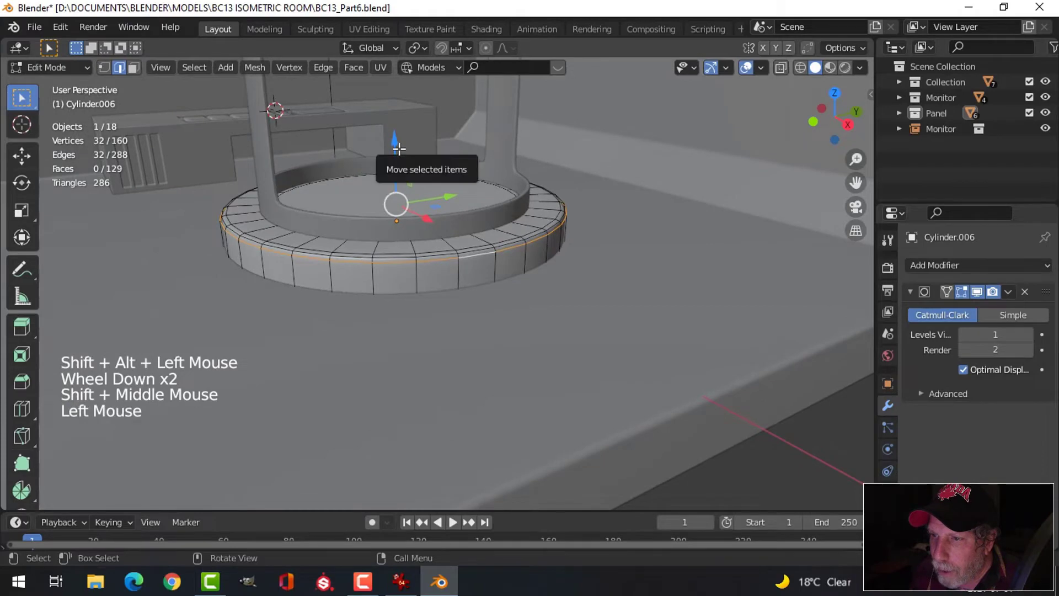
left_click_drag(399, 150, 398, 147)
key("alt+a")
key("Tab")
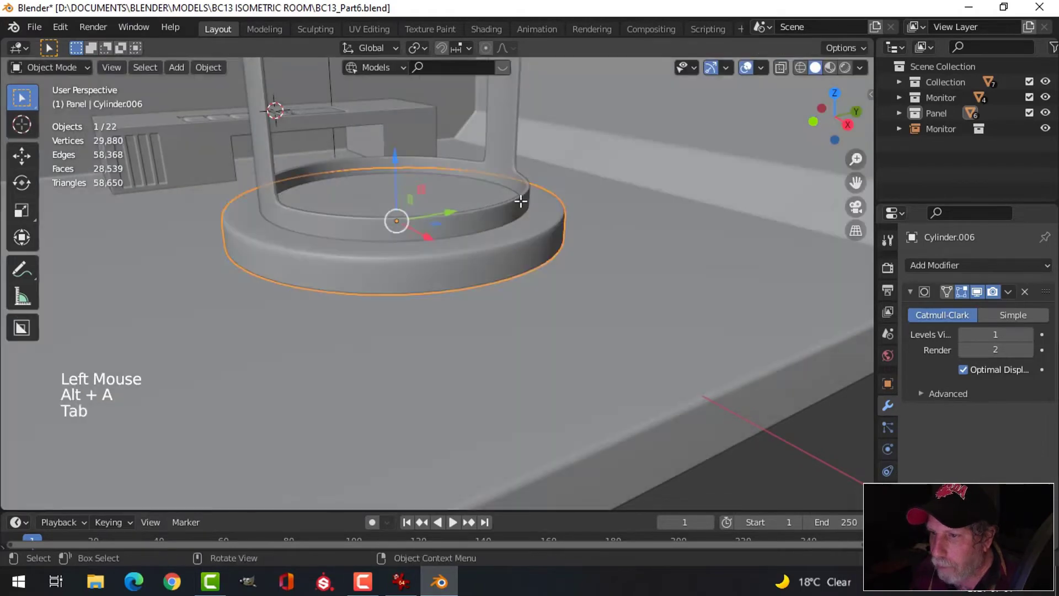
key("alt+a")
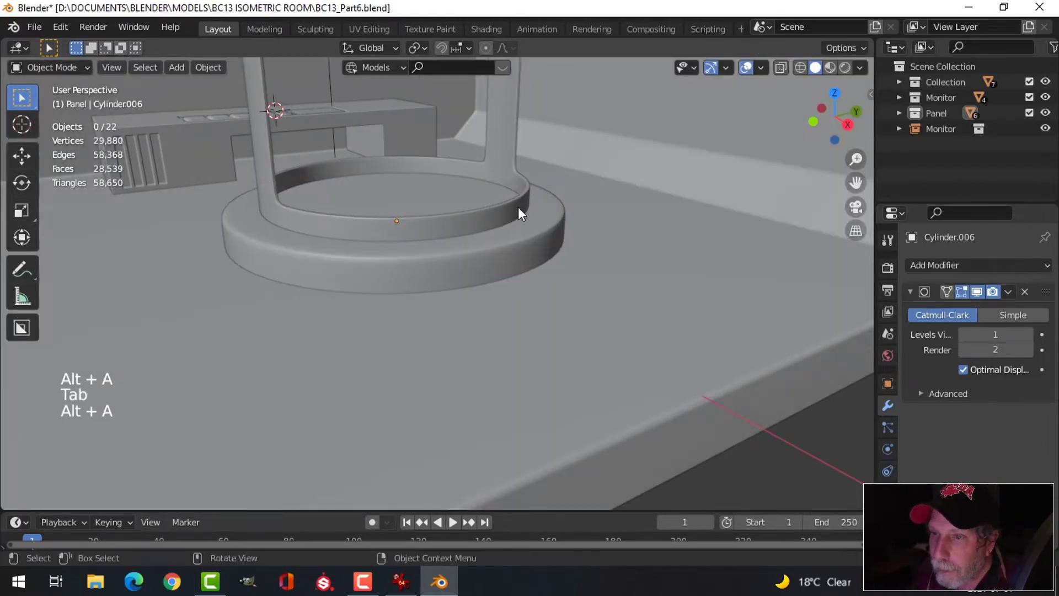
- Duplicate the loose circle above the tank frame and lower the copy along Z into the frame
scroll(518, 207, "down", 3)
middle_click_drag(518, 207, 363, 155)
scroll(516, 234, "down", 3)
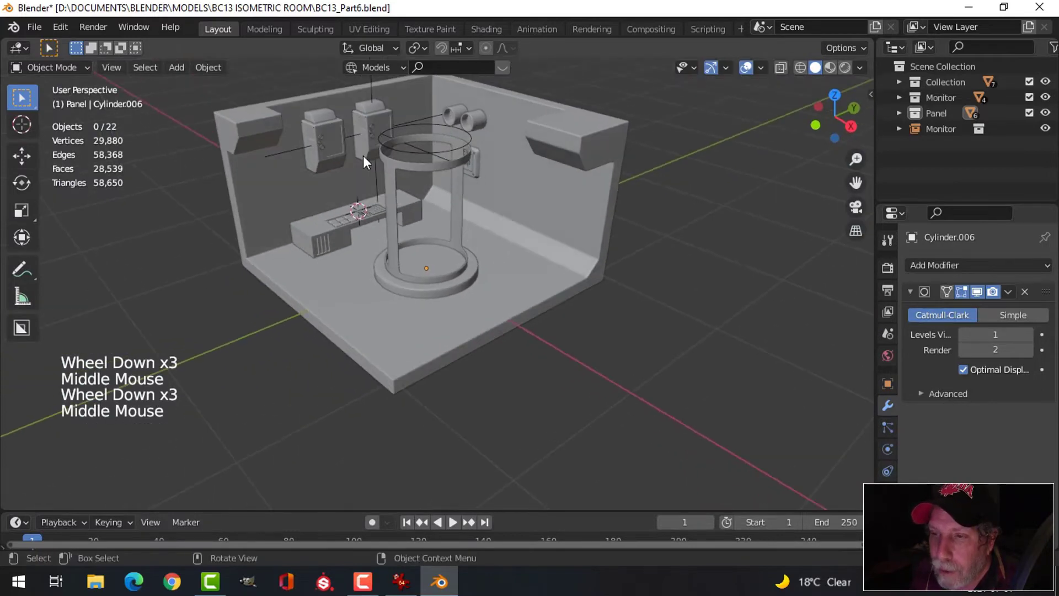
scroll(454, 191, "up", 3)
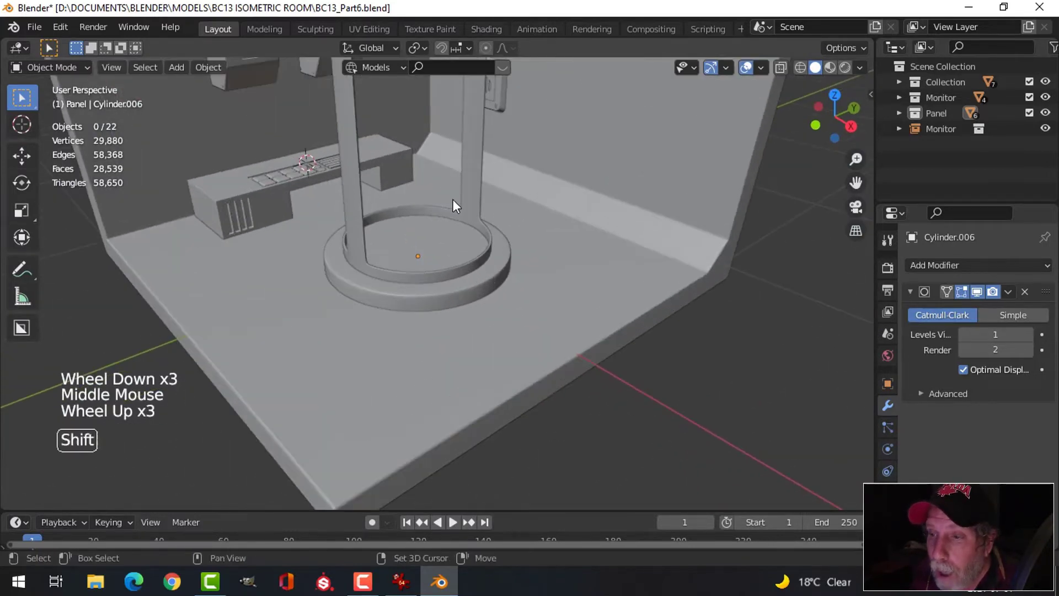
middle_click_drag(454, 204, 460, 223, "shift")
middle_click_drag(460, 223, 357, 173)
scroll(412, 180, "down", 1)
left_click(409, 177)
key("alt+a")
left_click(413, 129)
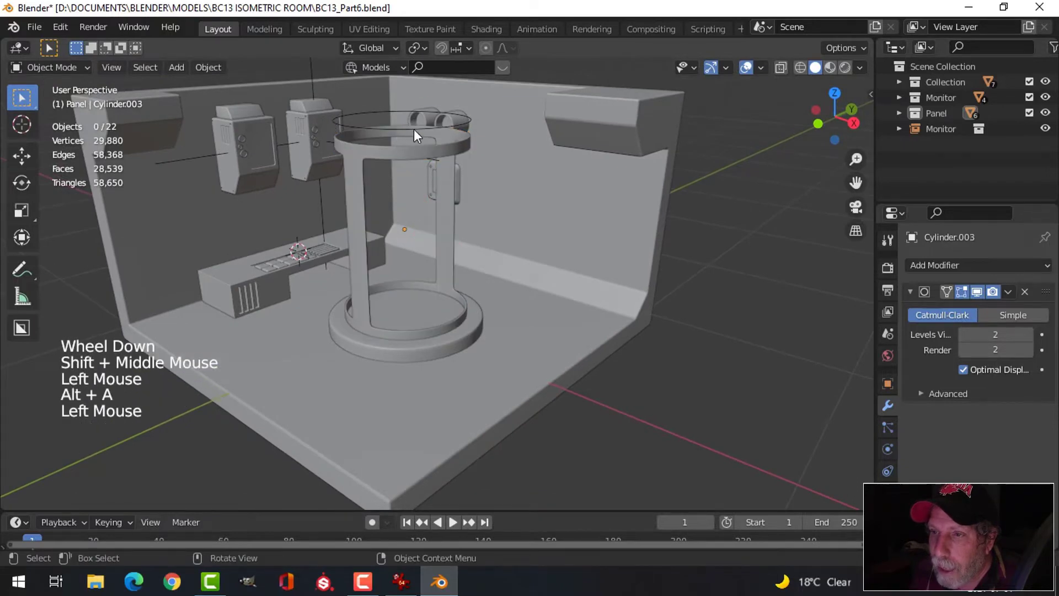
middle_click_drag(414, 129, 430, 171)
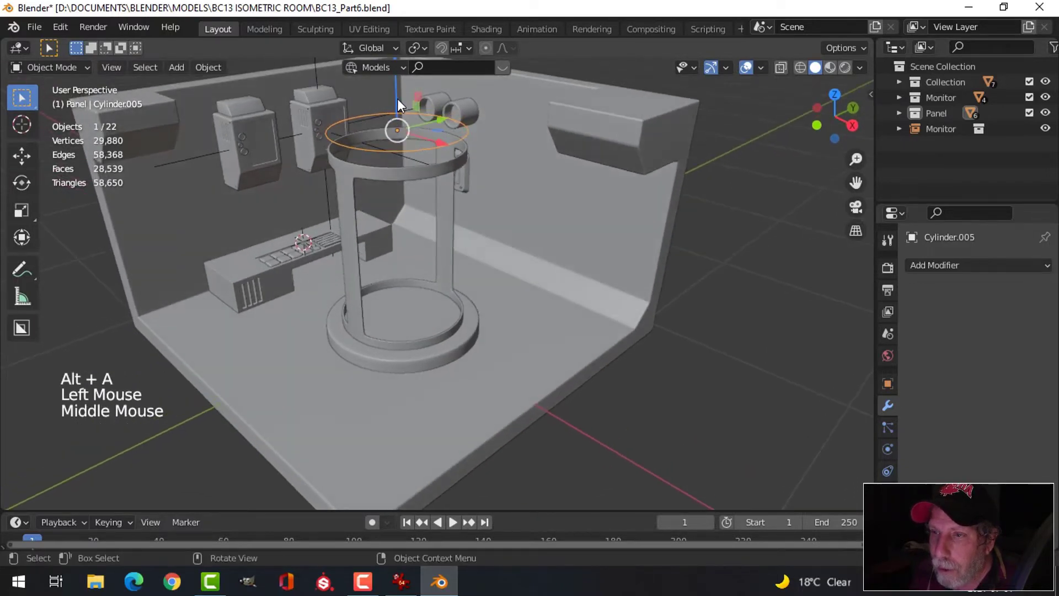
key("shift+d")
left_click_drag(395, 90, 397, 128)
- Scale the duplicated circle to fit inside the frame's top ring and raise it about 0.07 m along Z
scroll(548, 206, "up", 3)
key("Tab")
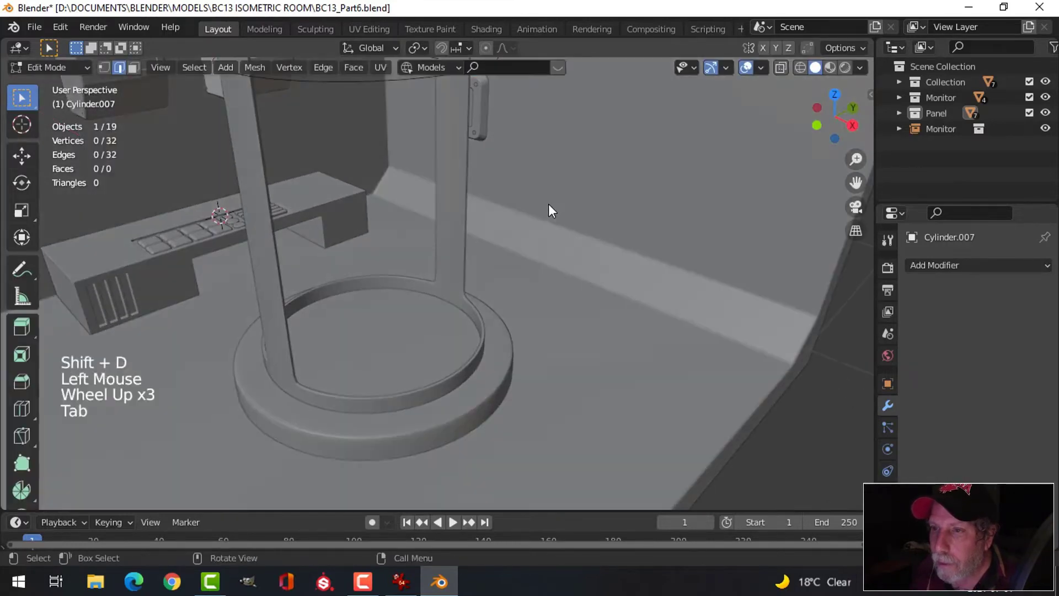
key("a")
middle_click_drag(463, 190, 519, 191, "shift")
key("s")
left_click(545, 257)
scroll(570, 208, "down", 2)
left_click_drag(438, 101, 448, 79)
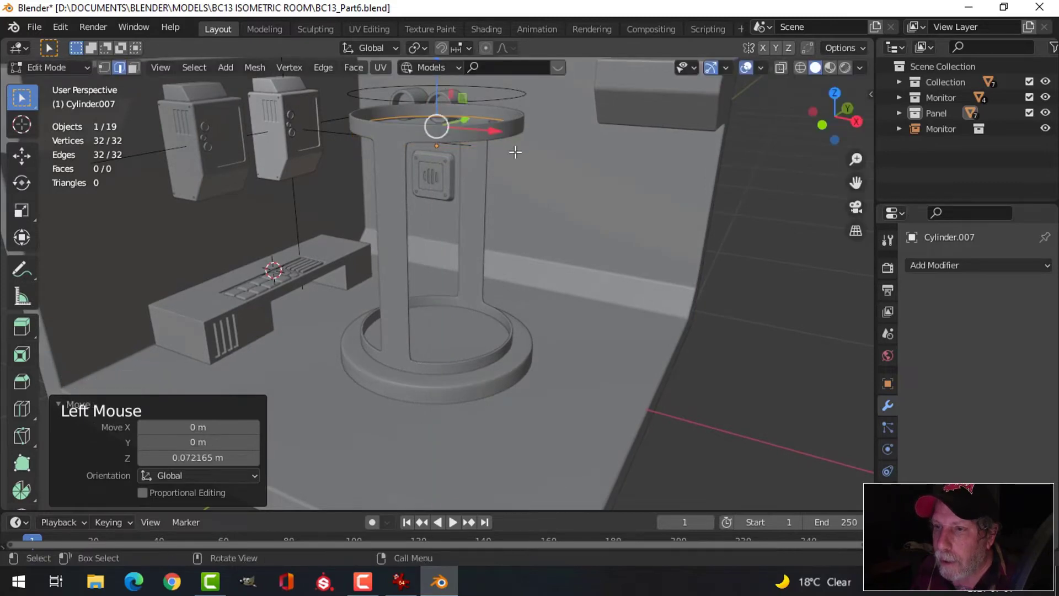
- Extrude the circle's vertices straight down to the base to form the tank's glass wall
key("1")
scroll(491, 201, "down", 1)
middle_click_drag(492, 201, 499, 205, "shift")
middle_click_drag(499, 206, 509, 211)
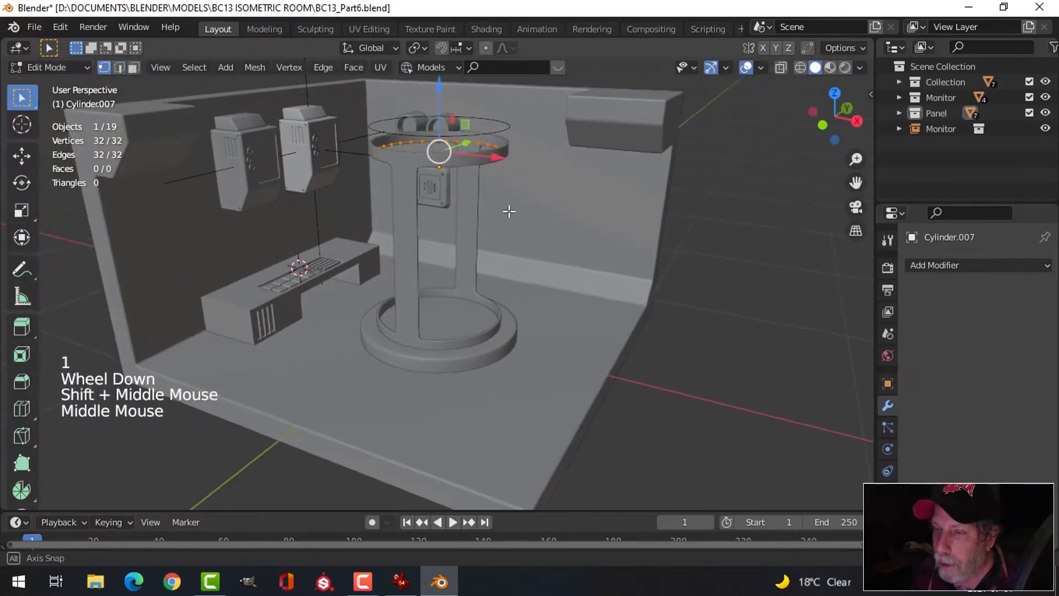
key("e")
left_click_drag(439, 89, 435, 260)
- Scale the entire glass cylinder to about 0.991 so it fits within the frame
scroll(532, 229, "up", 2)
key("a")
middle_click_drag(610, 234, 537, 235, "shift")
key("s")
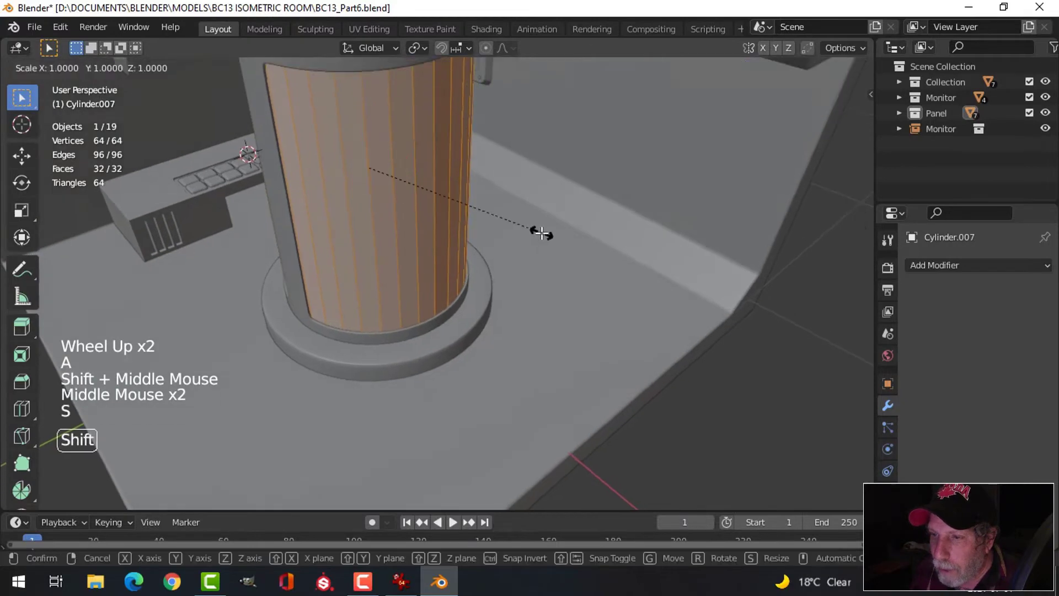
left_click(527, 238)
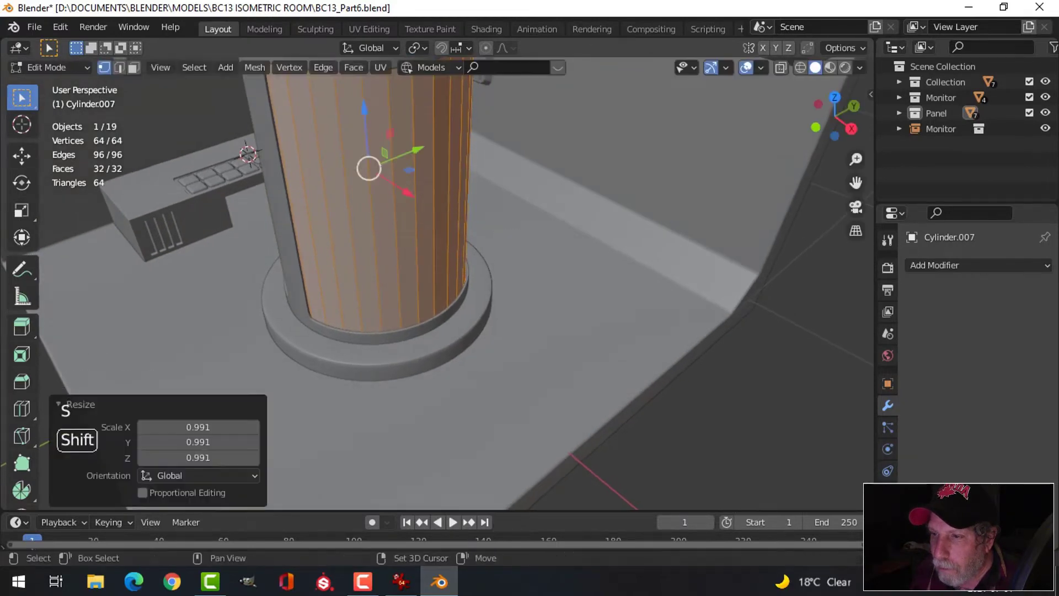
- Shade the glass cylinder smooth and clear the selection
key("alt+a")
key("Tab")
key("alt+a")
left_click(398, 169)
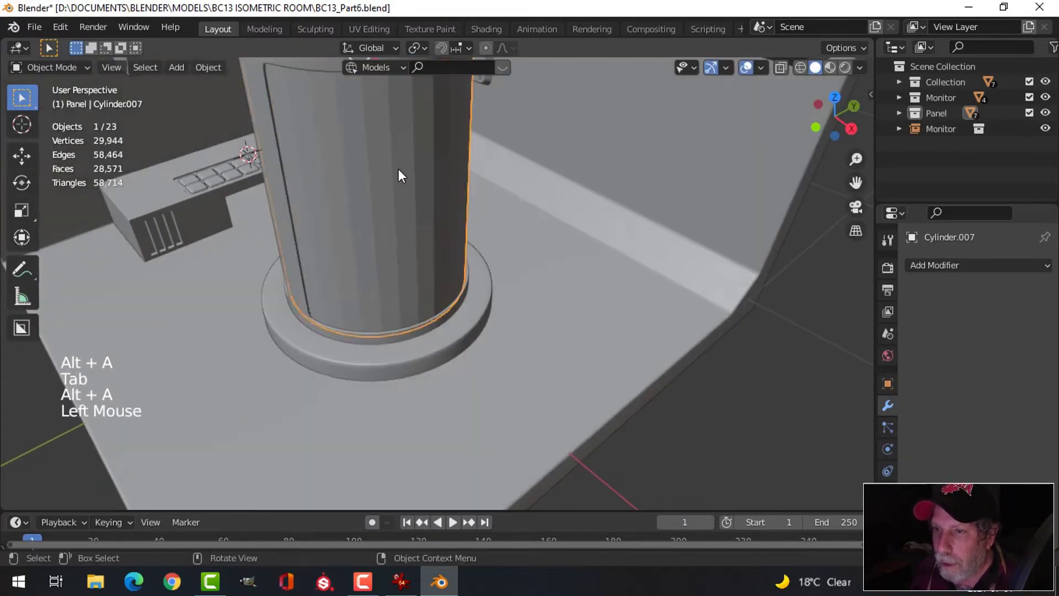
right_click(398, 169)
left_click(398, 169)
key("alt+a")
- Scale the whole glass cylinder up slightly to close the gap to the frame, and clear the selection
middle_click_drag(487, 170, 531, 197)
scroll(479, 217, "up", 3)
left_click(488, 237)
key("Tab")
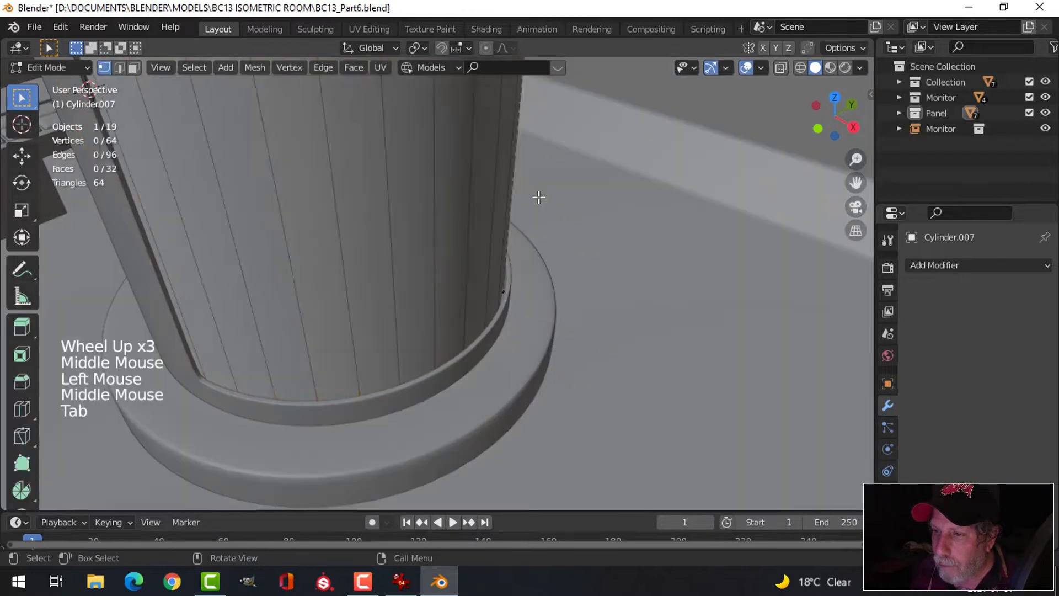
key("a")
key("s")
key("shift")
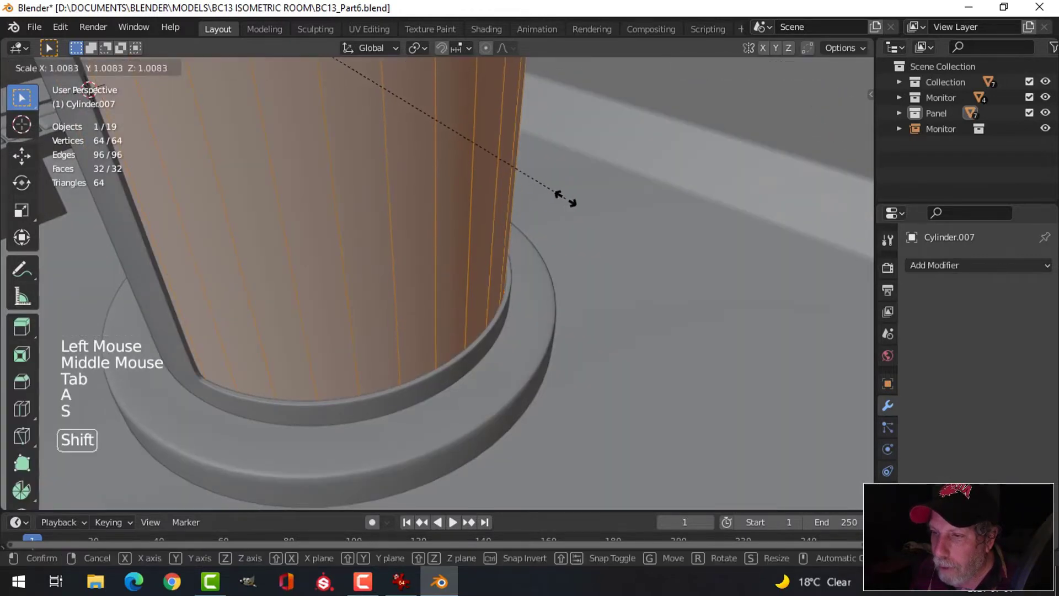
left_click(576, 199)
key("Tab")
key("alt+a")
- Examine the tank from several angles and compare its lid and base with the reference image
scroll(525, 204, "down", 3)
middle_click_drag(525, 204, 469, 237)
scroll(455, 248, "down", 2)
middle_click_drag(468, 237, 495, 252)
scroll(461, 222, "up", 1)
scroll(485, 215, "down", 2)
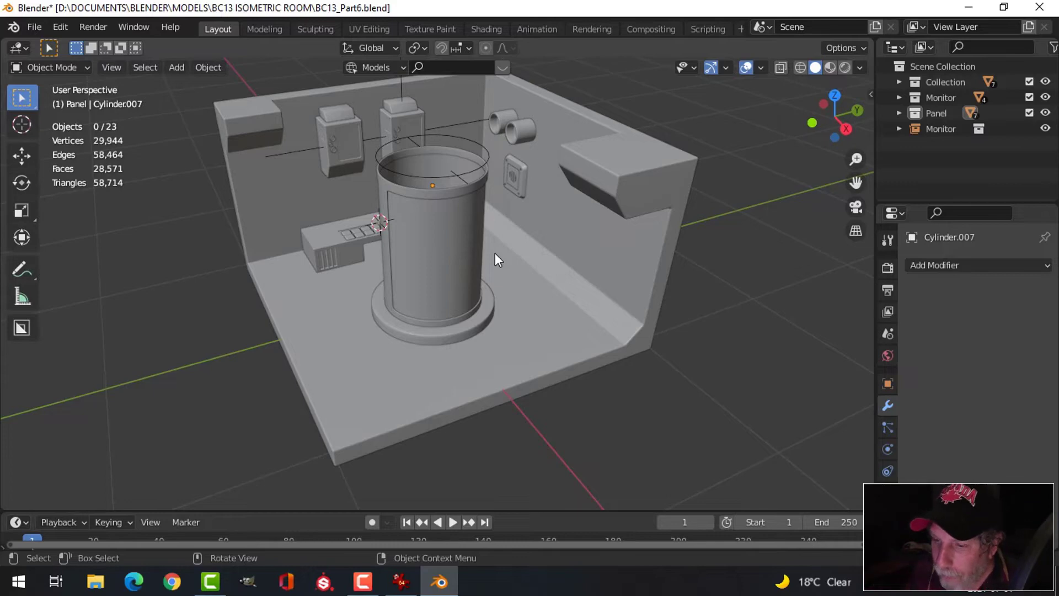
key("alt+Tab")
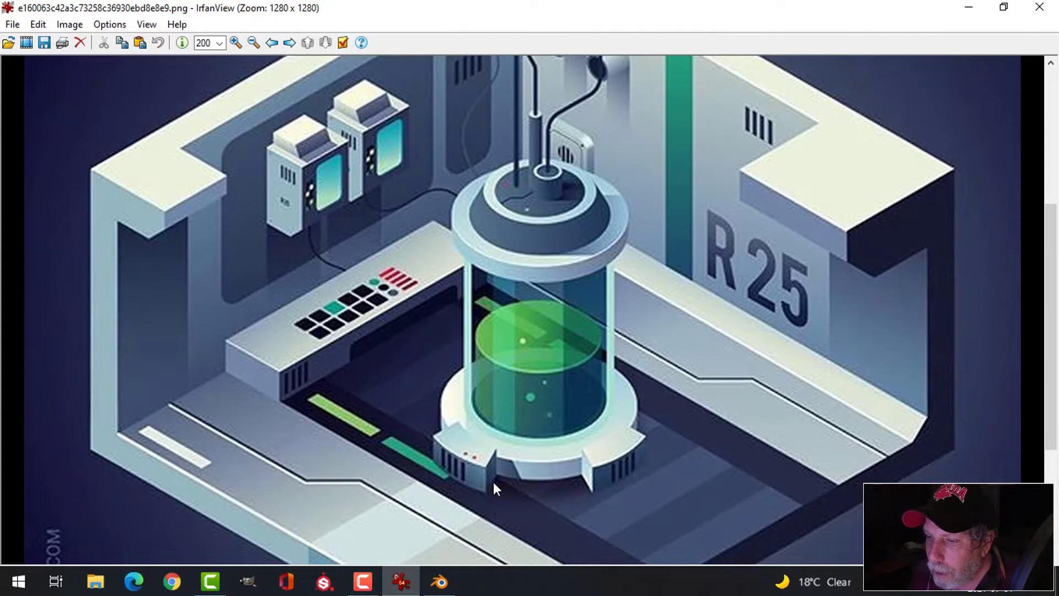
left_click(440, 583)
- Select the loose circle above the tank and raise it along Z well above the room walls
middle_click_drag(481, 339, 486, 343, "shift")
middle_click_drag(485, 343, 508, 345)
left_click(473, 348)
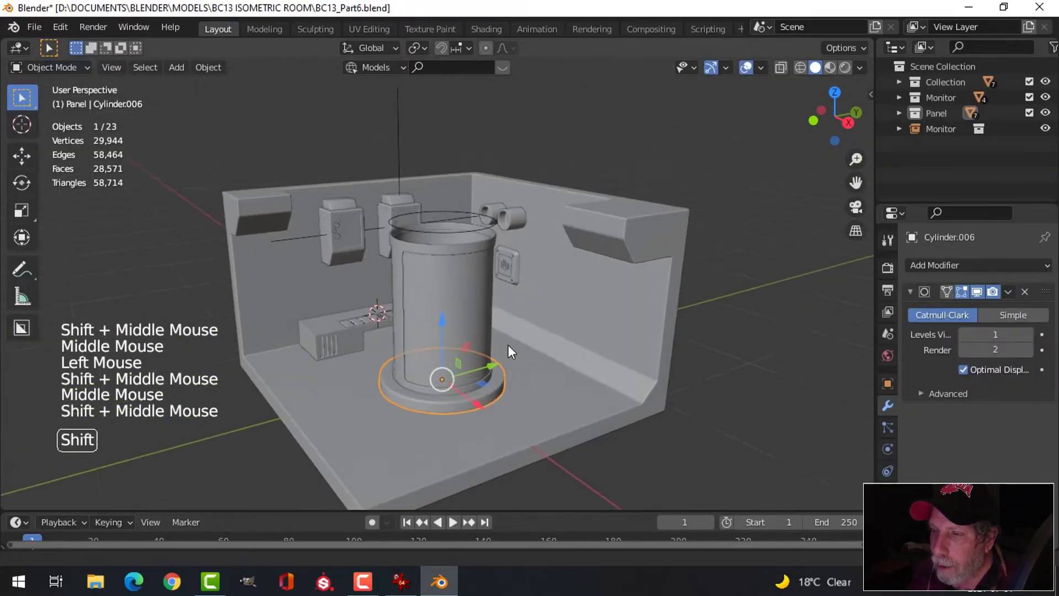
left_click(448, 237)
middle_click_drag(530, 303, 439, 241, "shift")
left_click_drag(438, 240, 456, 149)
- Duplicate the base disc and move the copy up along Z to the tank's top rim as a lid
left_click(476, 478)
middle_click_drag(476, 478, 544, 336, "shift")
key("shift+d")
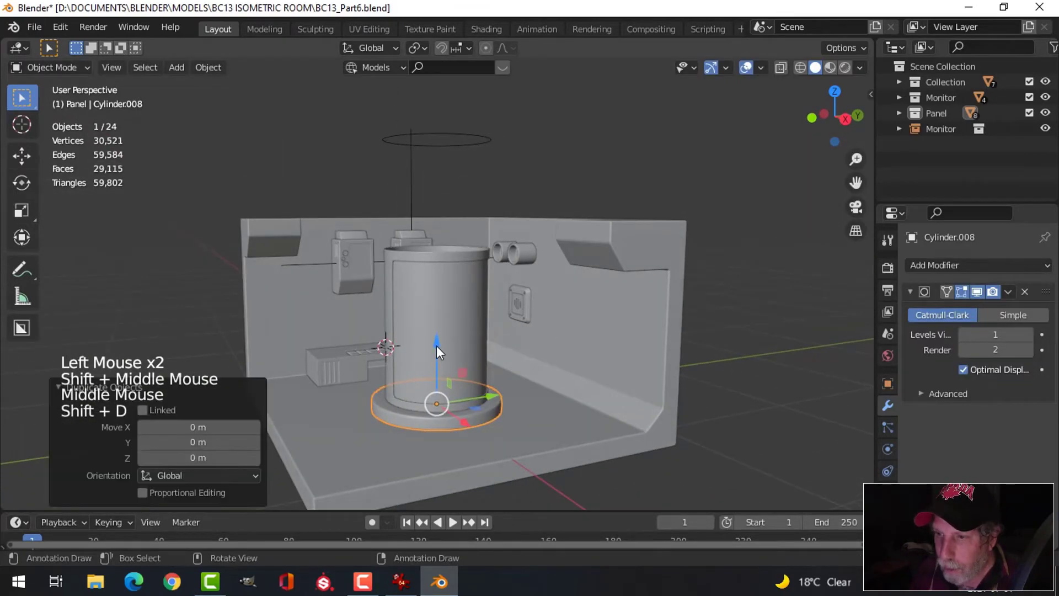
left_click_drag(435, 345, 449, 180)
left_click(449, 181)
scroll(531, 229, "up", 3)
middle_click_drag(531, 230, 432, 114, "shift")
left_click_drag(410, 99, 411, 101)
- Extrude the bottom edge loop of the lid disc inward, scaling it to about 0.68
middle_click_drag(415, 186, 491, 238)
key("Tab")
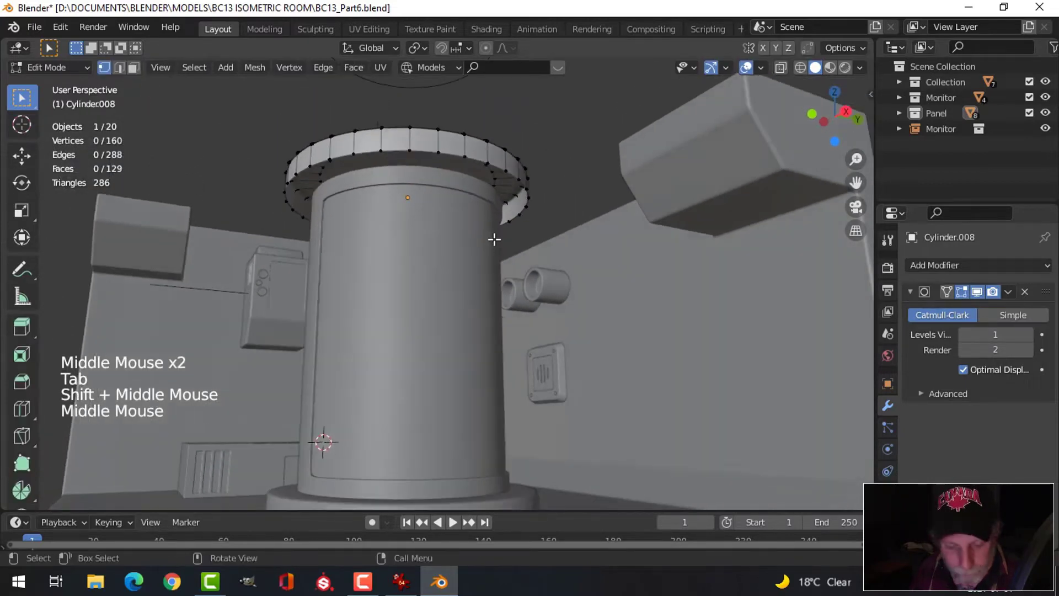
key("2")
left_click(422, 150, "alt+shift")
middle_click_drag(422, 150, 524, 227)
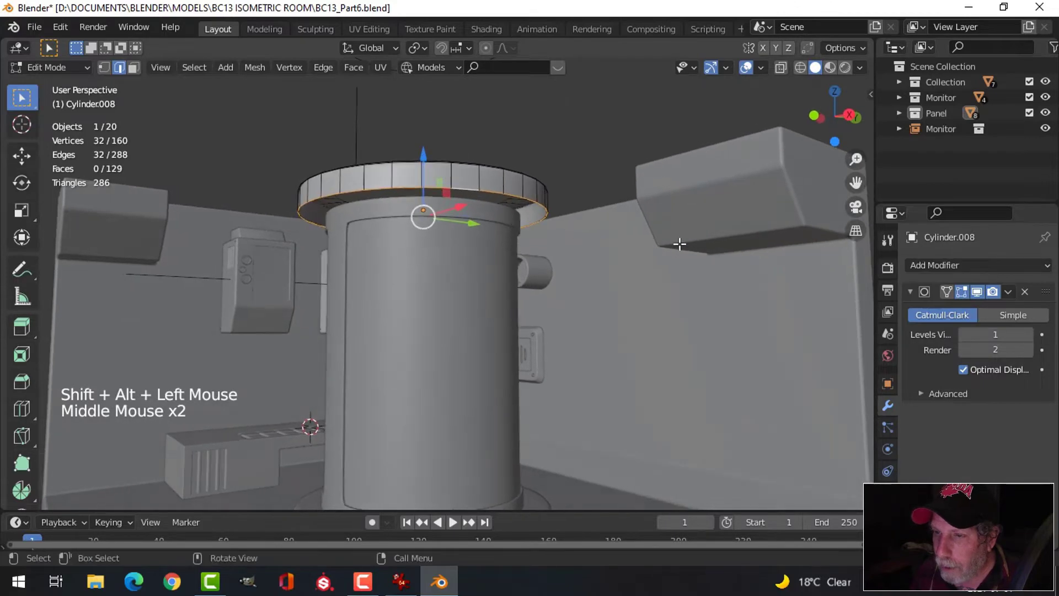
key("e")
key("s")
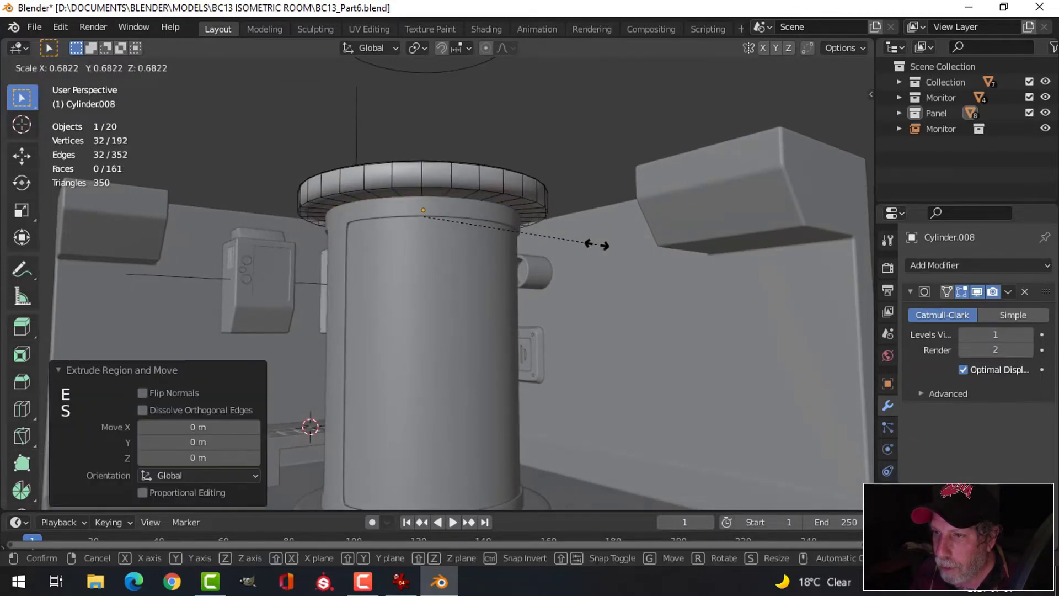
left_click(596, 244)
middle_click_drag(596, 244, 578, 264)
- Add a loop cut around the lid's outer side close to its lower edge to sharpen it, and clear the object selection
key("ctrl+r")
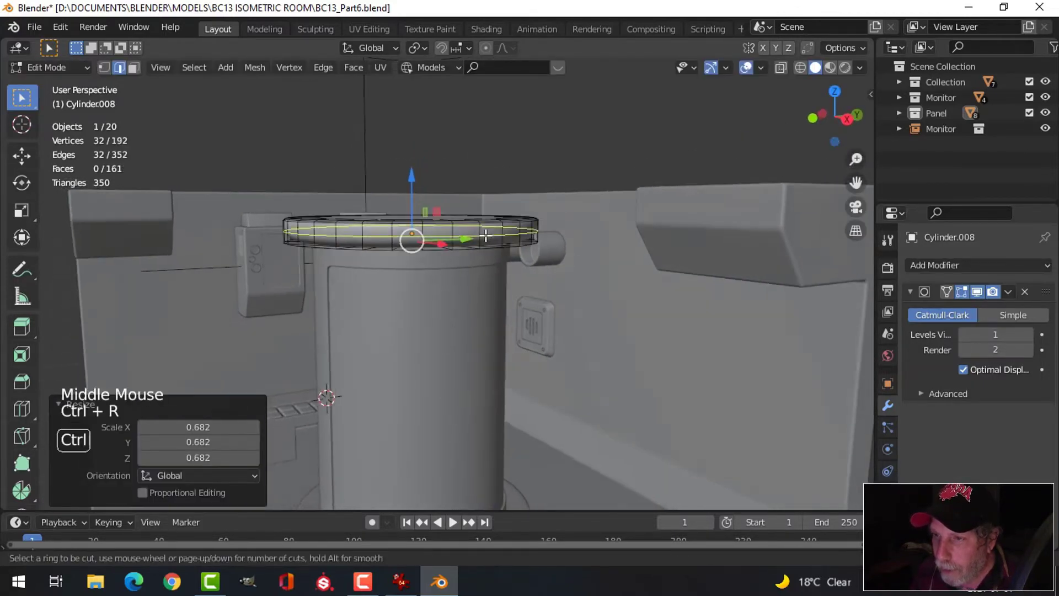
left_click(485, 233)
left_click(488, 245)
key("Tab")
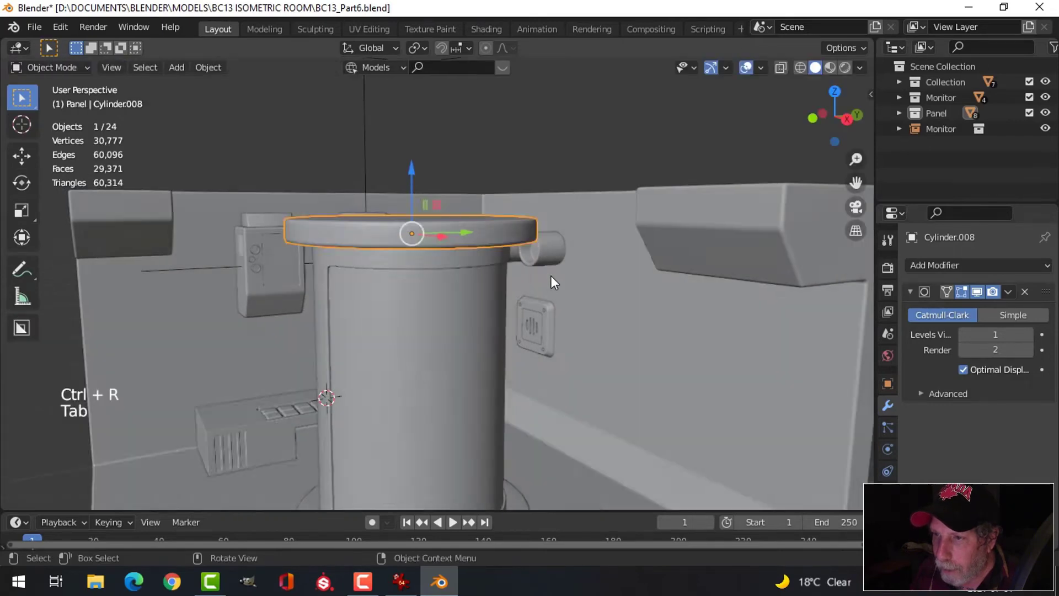
middle_click_drag(550, 276, 547, 237)
key("alt+a")
middle_click_drag(492, 217, 488, 263, "shift")
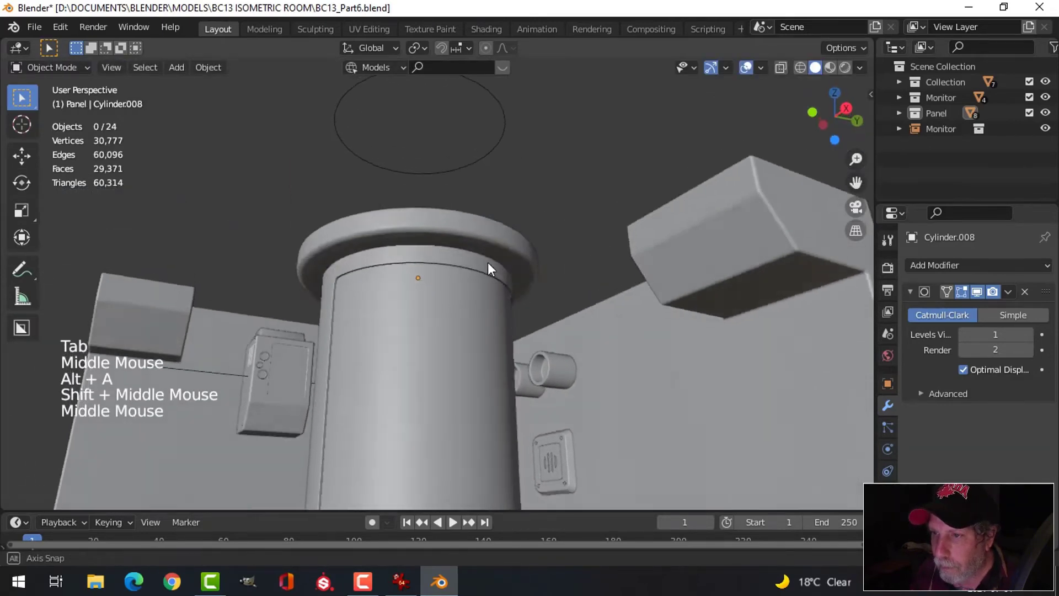
- Add a loop cut on the lid's underside close to the outer edge, and clear the object selection
left_click(455, 219)
middle_click_drag(455, 218, 504, 276, "shift")
key("Tab")
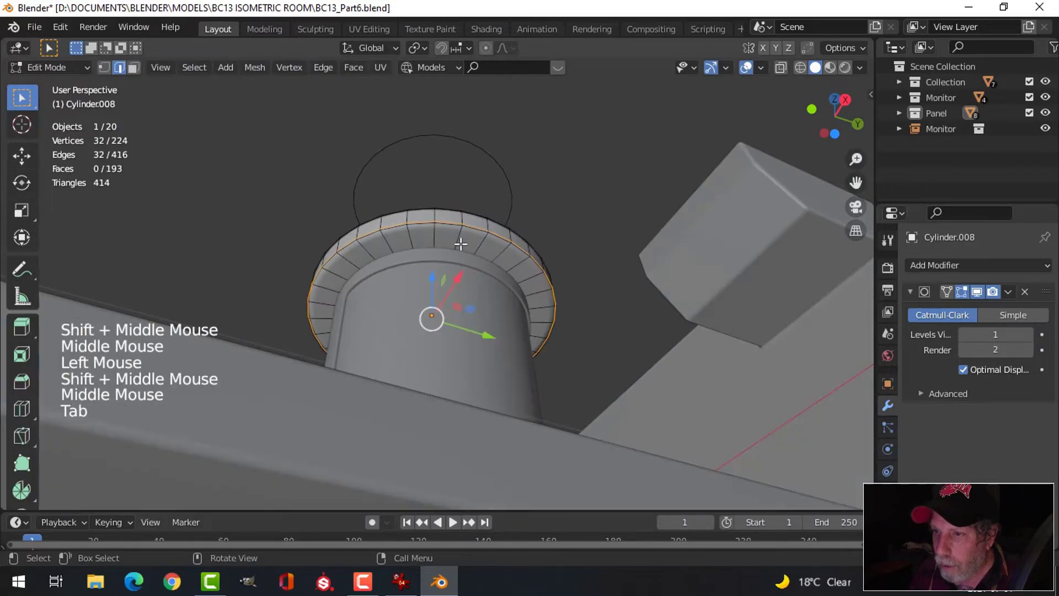
key("ctrl+r")
left_click(456, 241)
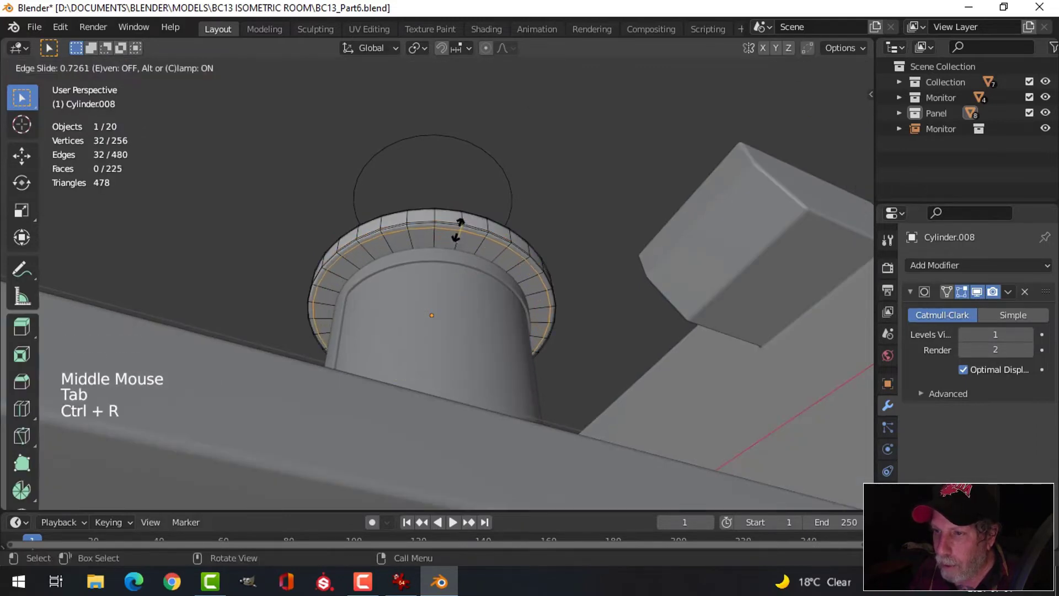
left_click(457, 226)
key("Tab")
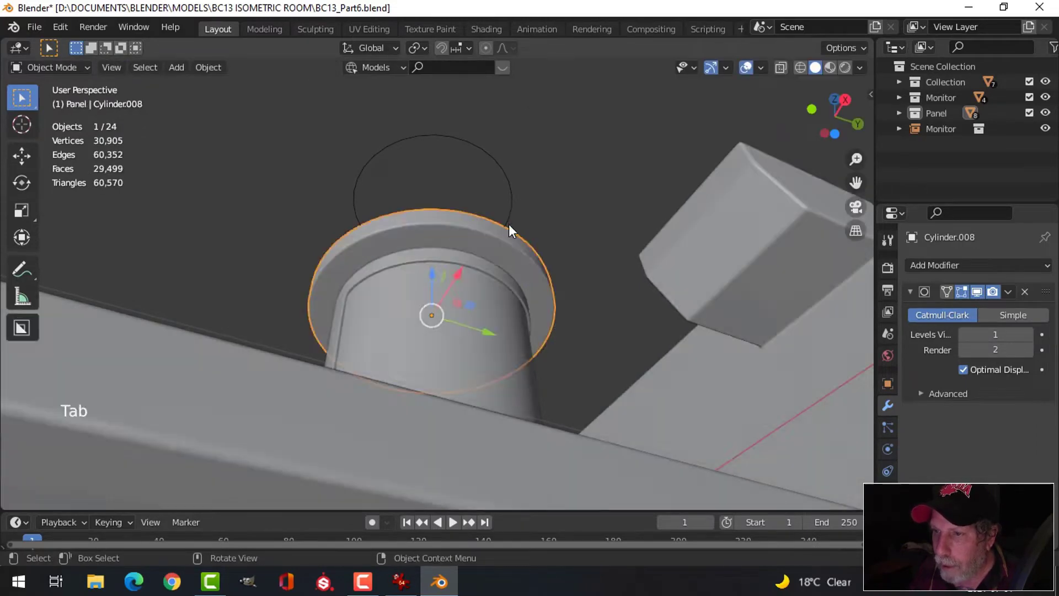
middle_click_drag(509, 224, 509, 311)
key("alt+a")
middle_click_drag(462, 246, 455, 325, "shift")
- Select the lid's central top face, check the reference image, and extrude the face up about 0.13 m along Z
left_click(423, 191)
key("Tab")
middle_click_drag(461, 241, 460, 248, "shift")
key("alt+a")
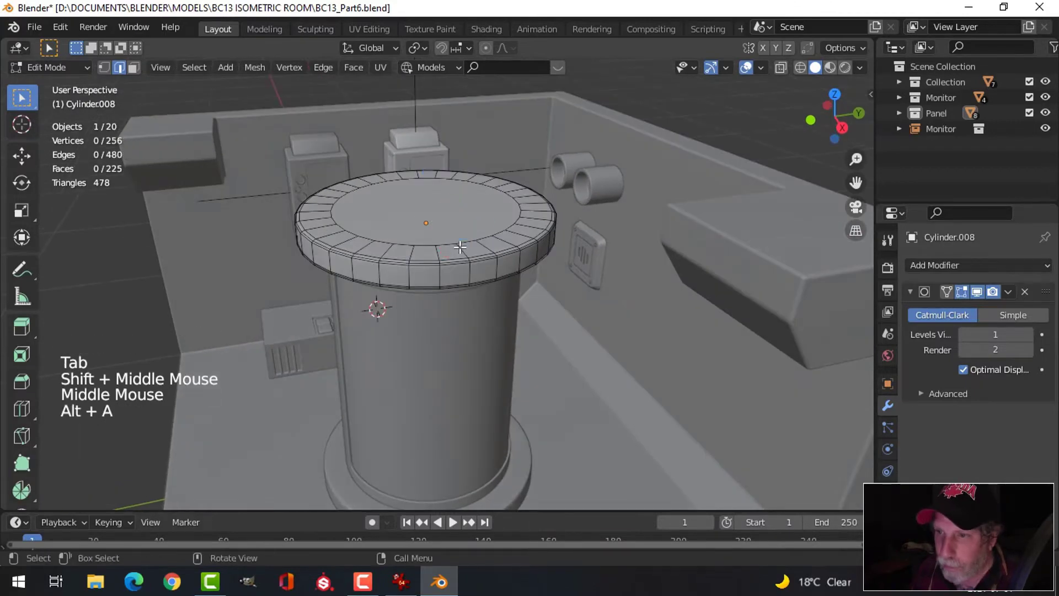
key("3")
left_click(437, 225)
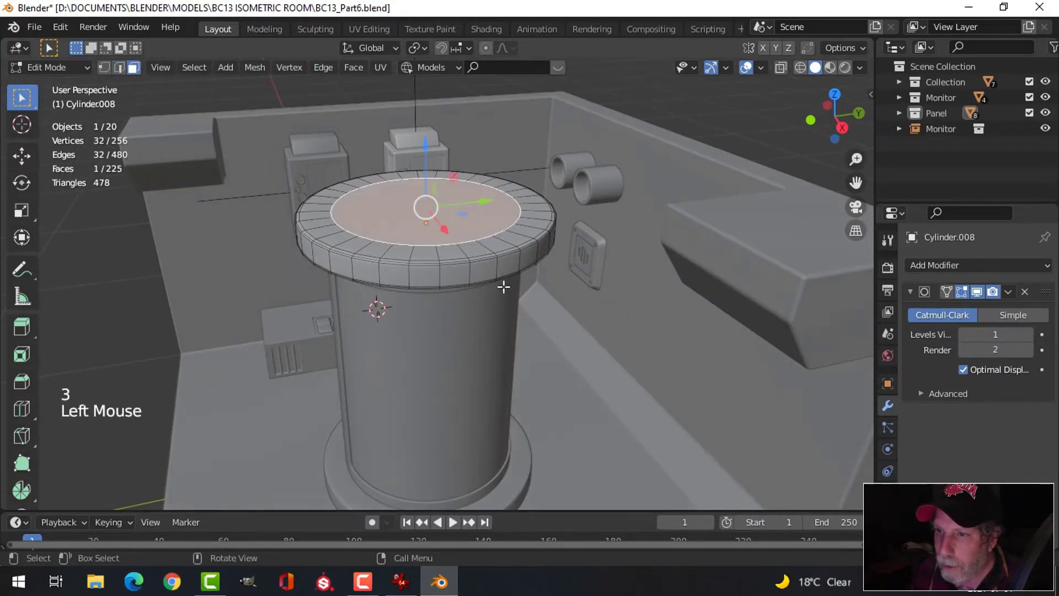
key("alt+Tab")
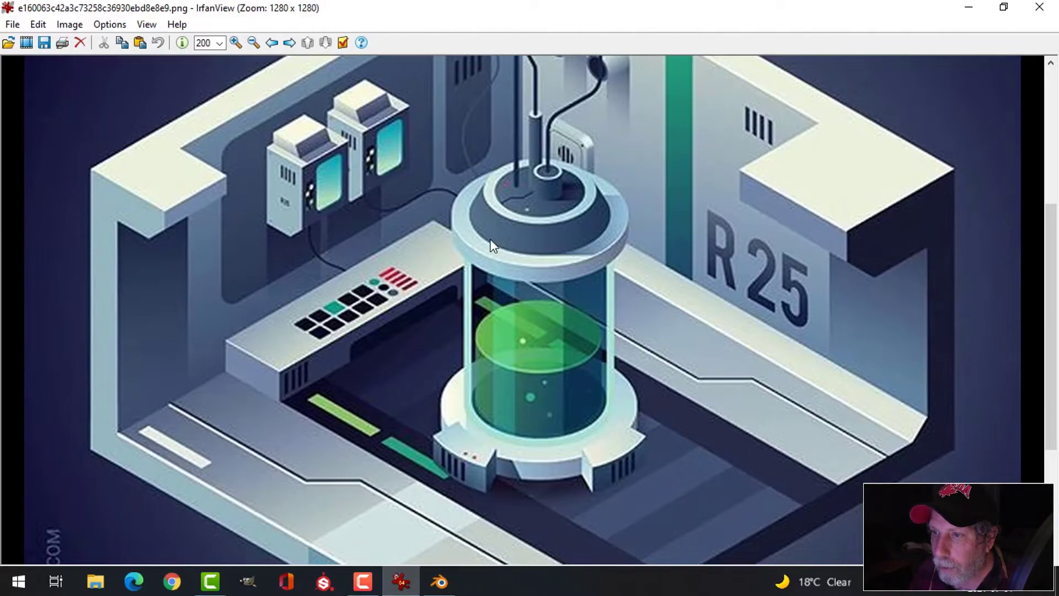
left_click(438, 583)
middle_click_drag(499, 290, 482, 319, "shift")
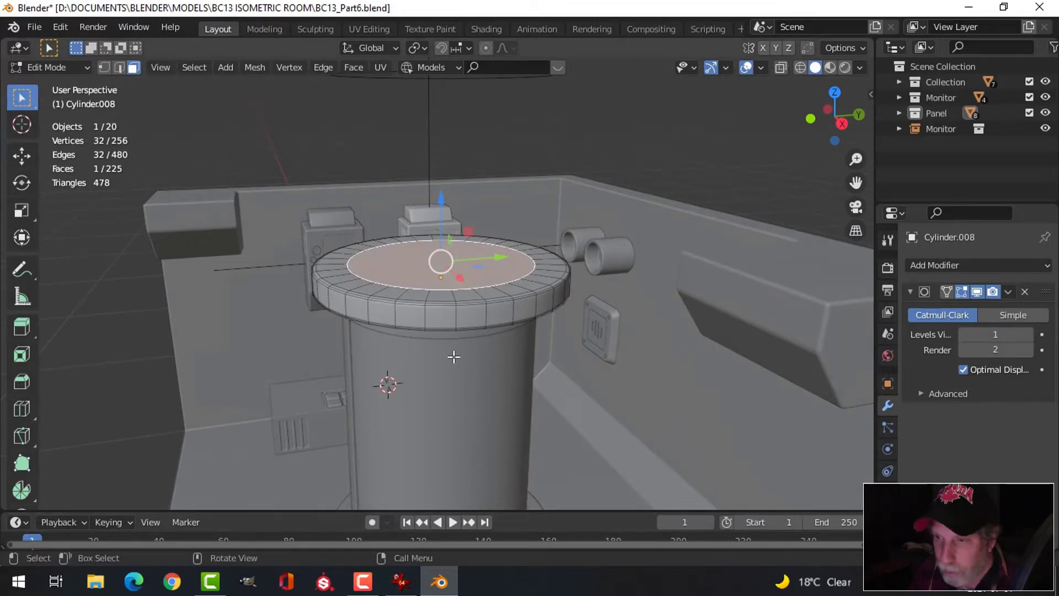
key("e")
left_click_drag(440, 207, 439, 166)
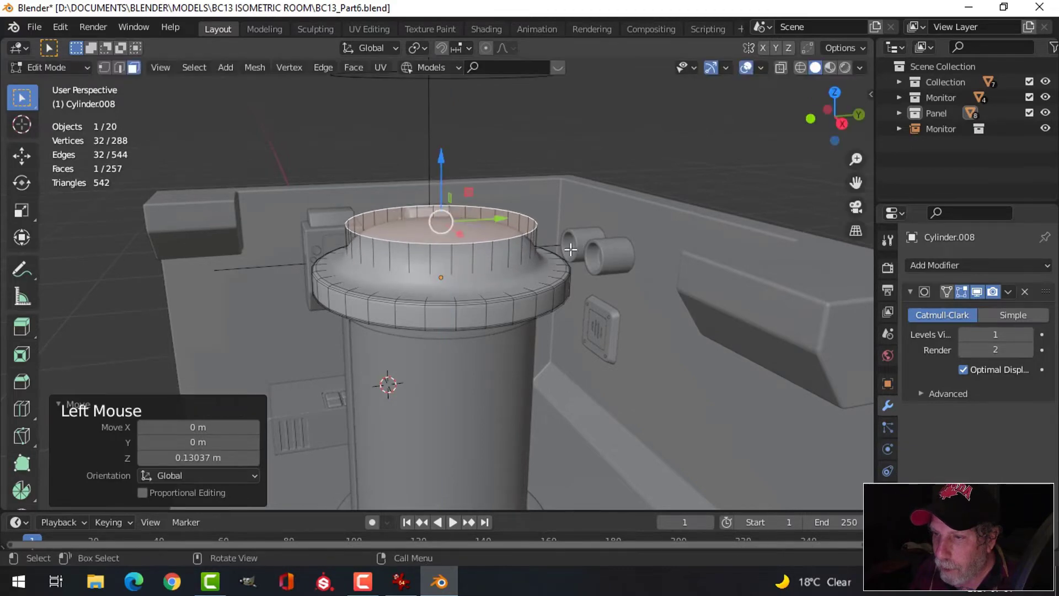
- Scale the raised top face to about 0.7 to form a cone, compare it with the reference, and delete the face
key("s")
left_click(531, 253)
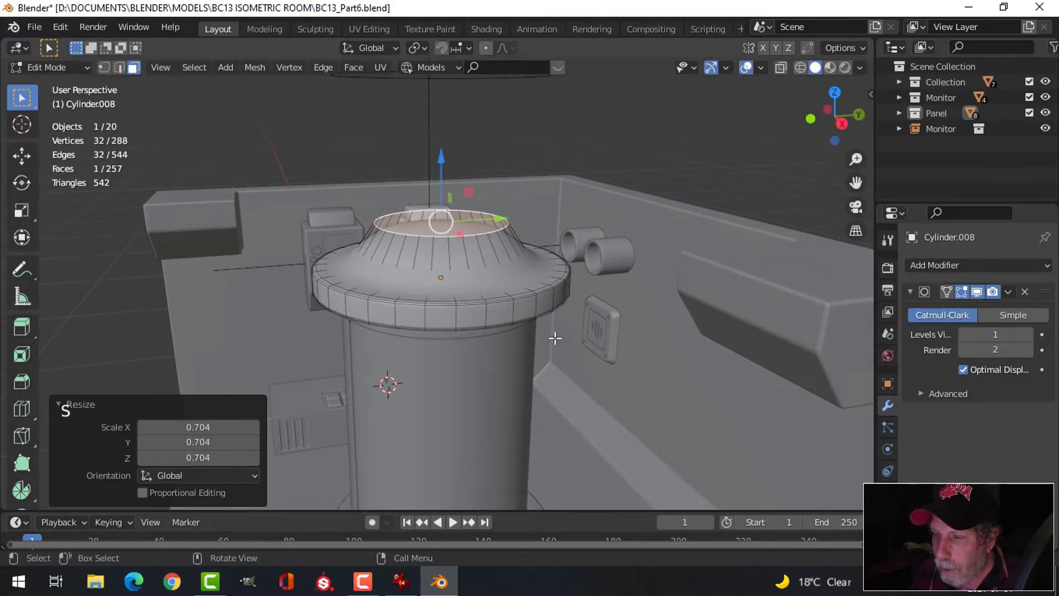
left_click(402, 576)
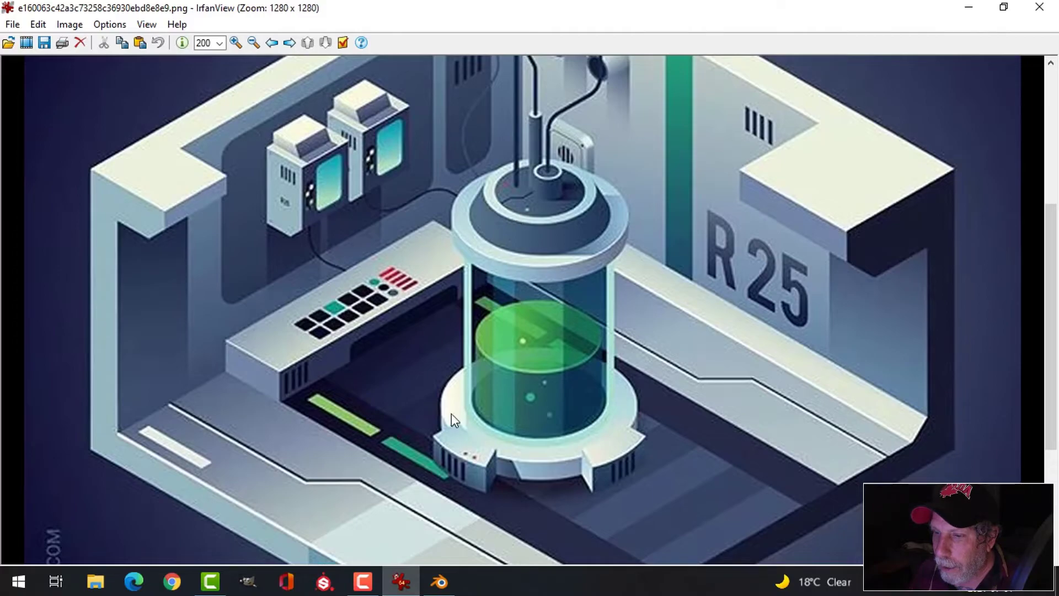
left_click(440, 582)
middle_click_drag(518, 275, 465, 351)
key("x")
left_click(478, 283)
- Add supporting loop cuts on both sides of the crease where the lid's cone meets the flat ring
key("ctrl+r")
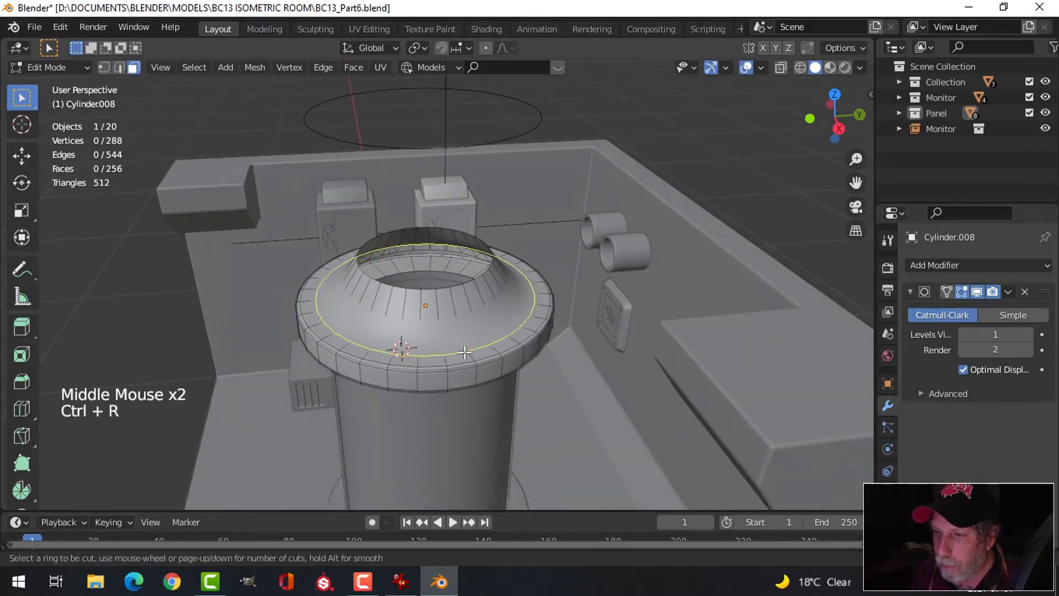
left_click(464, 356)
left_click(456, 344)
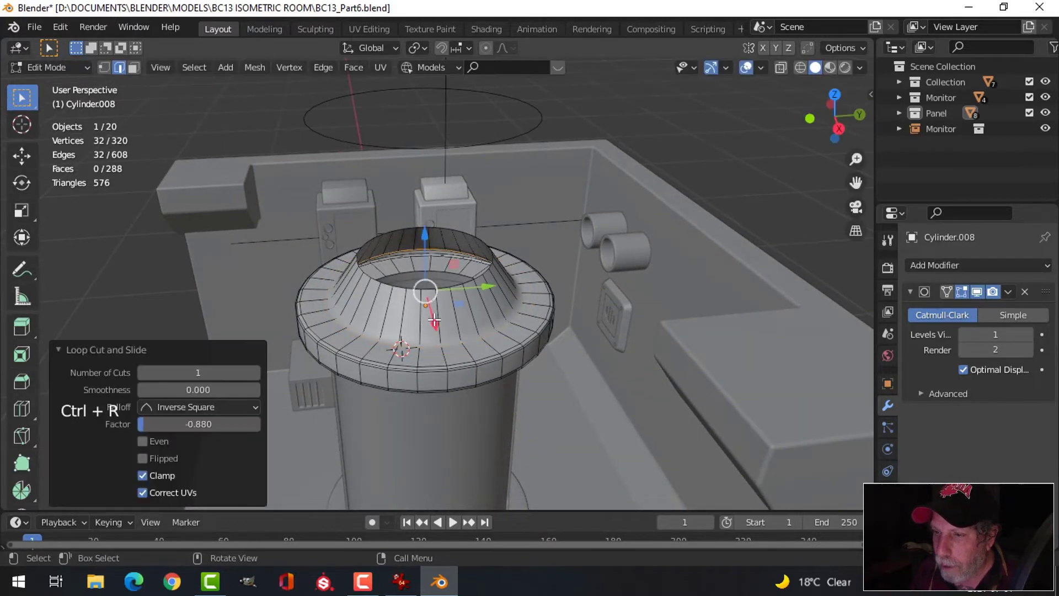
key("ctrl+r")
left_click(434, 317)
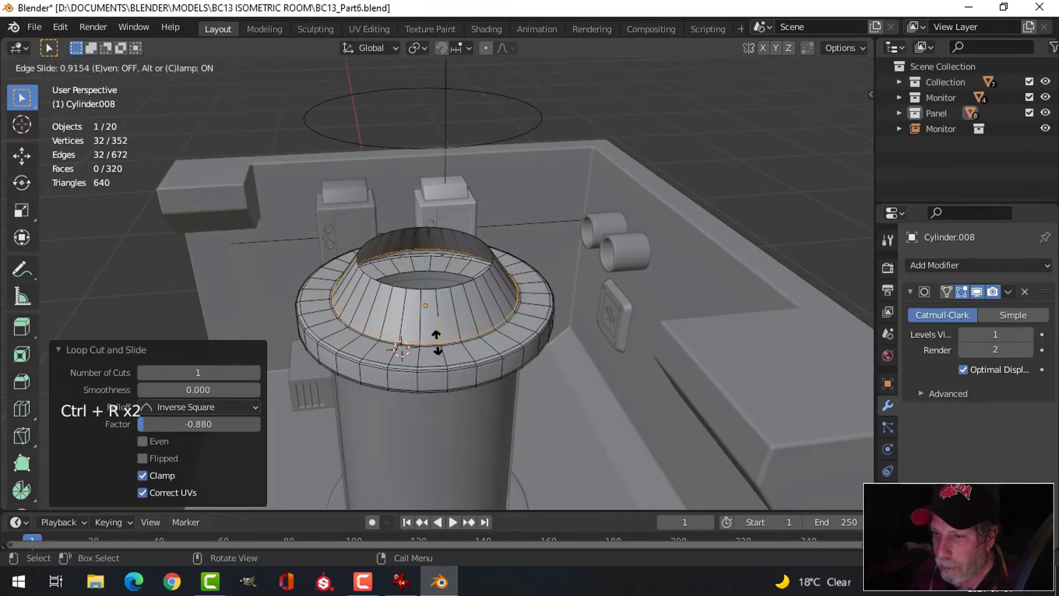
left_click(437, 342)
key("Tab")
middle_click_drag(474, 349, 455, 333)
scroll(462, 333, "up", 2)
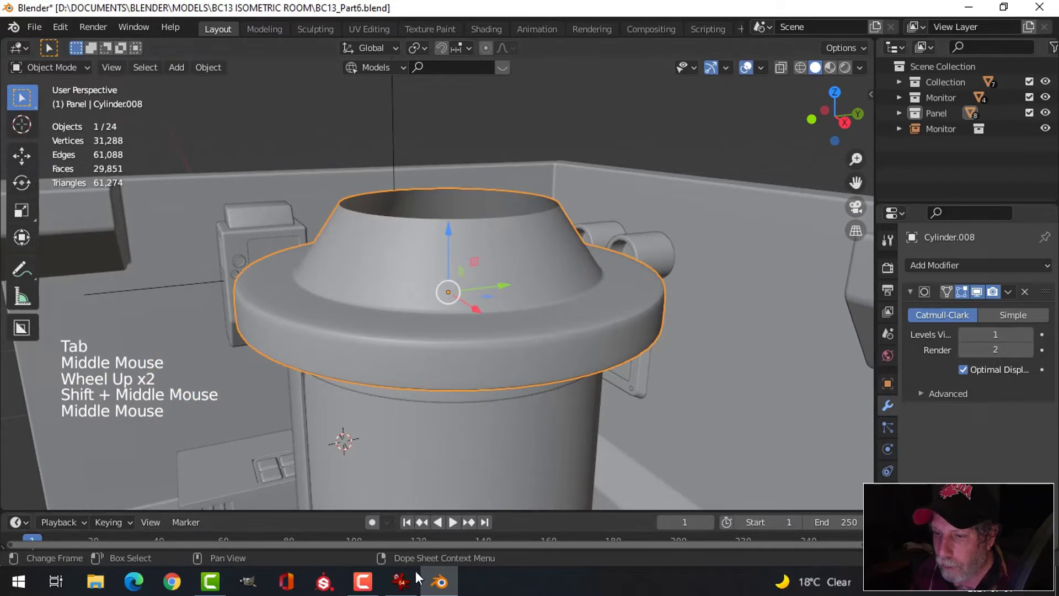
- Check the reference image, and extrude the cone's open top edge inward, scaling it to about 0.82 to form a flat rim
left_click(401, 580)
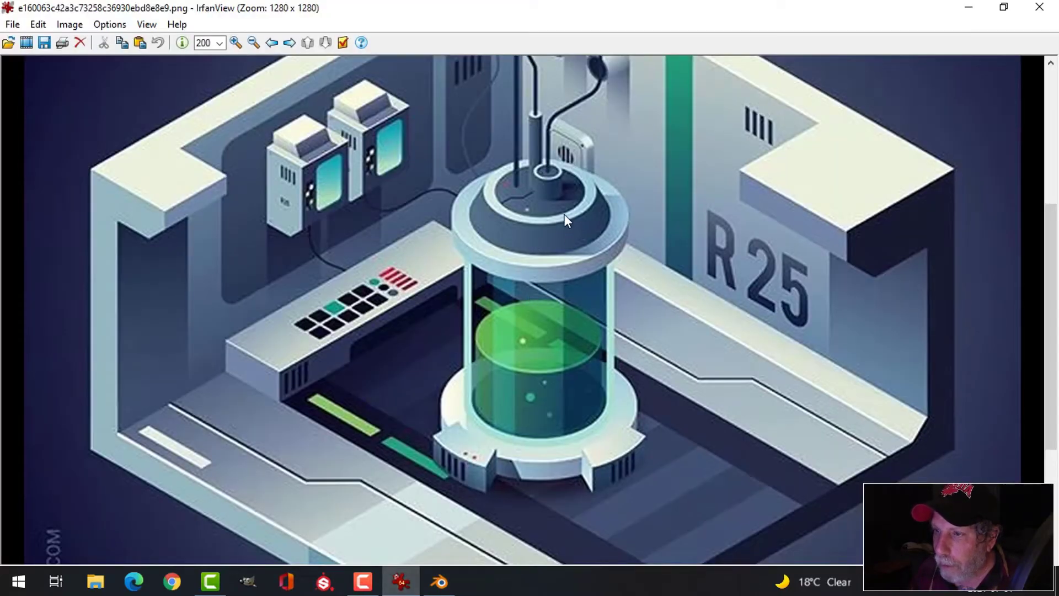
left_click(442, 584)
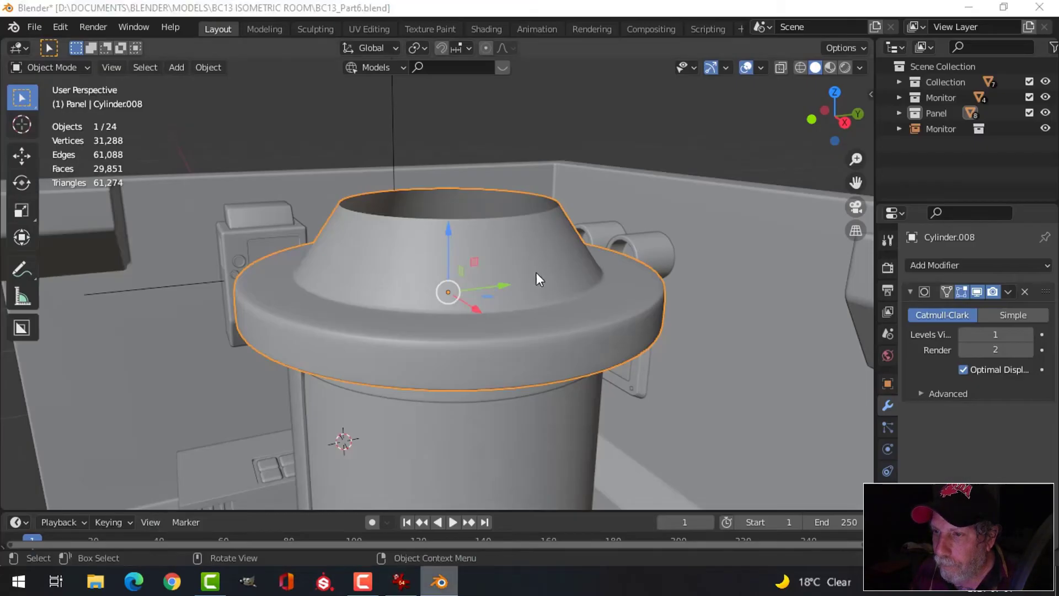
left_click(565, 234)
left_click(538, 234)
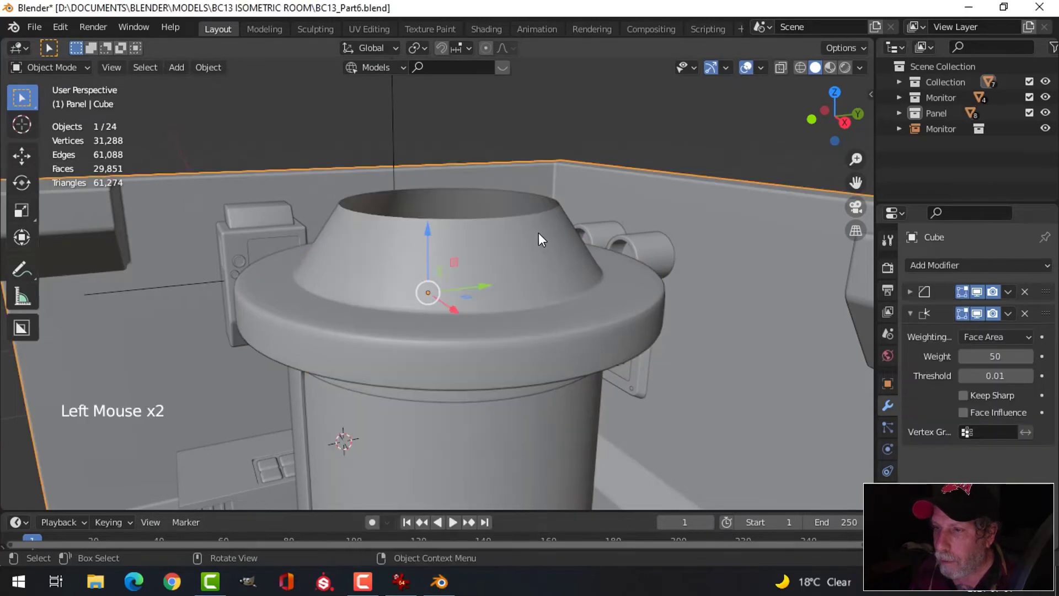
key("Tab")
middle_click_drag(539, 234, 537, 289)
key("alt+a")
middle_click_drag(567, 324, 704, 300)
left_click(531, 259, "alt+shift")
key("e")
key("s")
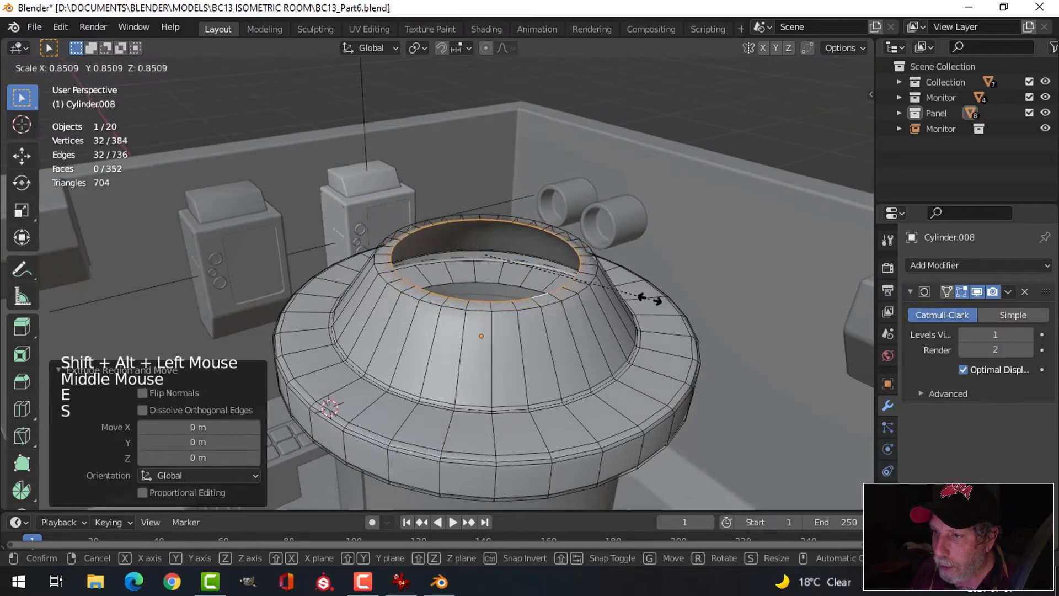
left_click(617, 291)
- Extrude the rim's inner edge loop down about 0.03 m along Z into the opening
middle_click_drag(617, 292, 596, 287, "shift")
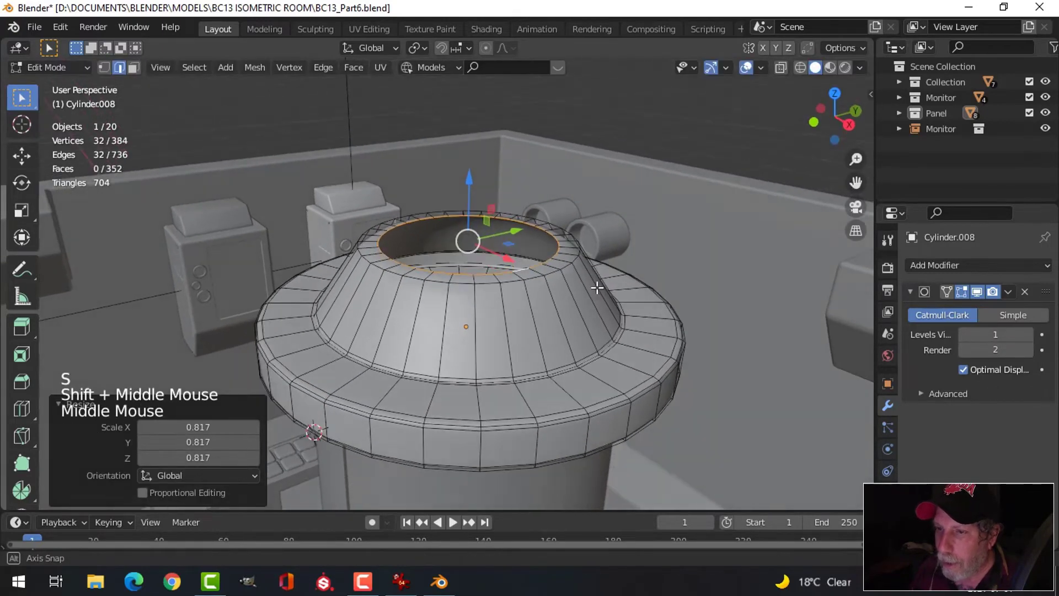
key("e")
left_click_drag(466, 178, 473, 197)
middle_click_drag(604, 274, 494, 310)
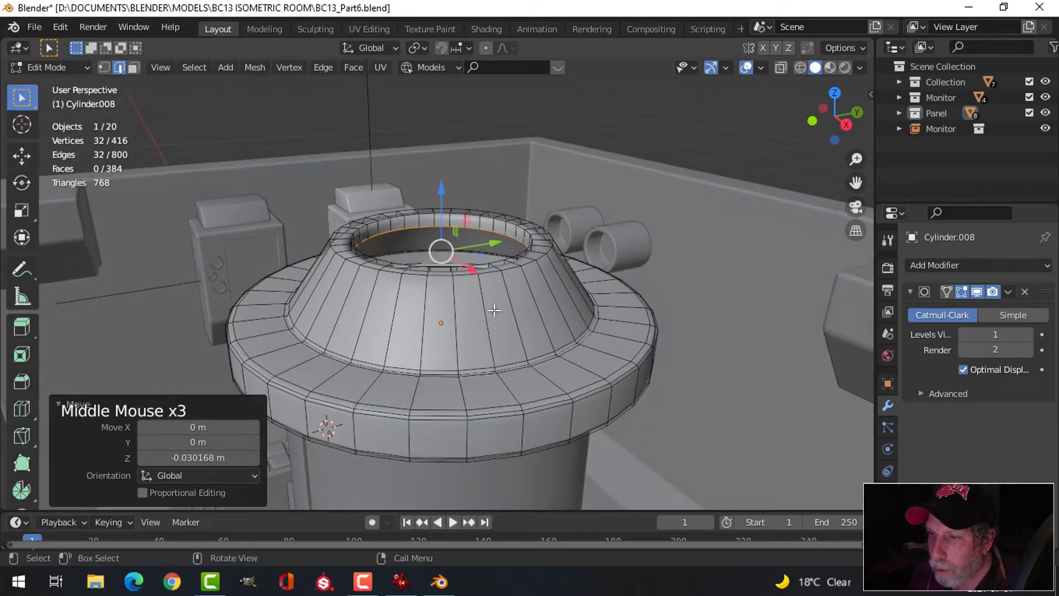
- Add loop cuts just below the cone's top edge and on the flat rim near its outer edge, and clear the object selection
key("ctrl+r")
left_click(486, 302)
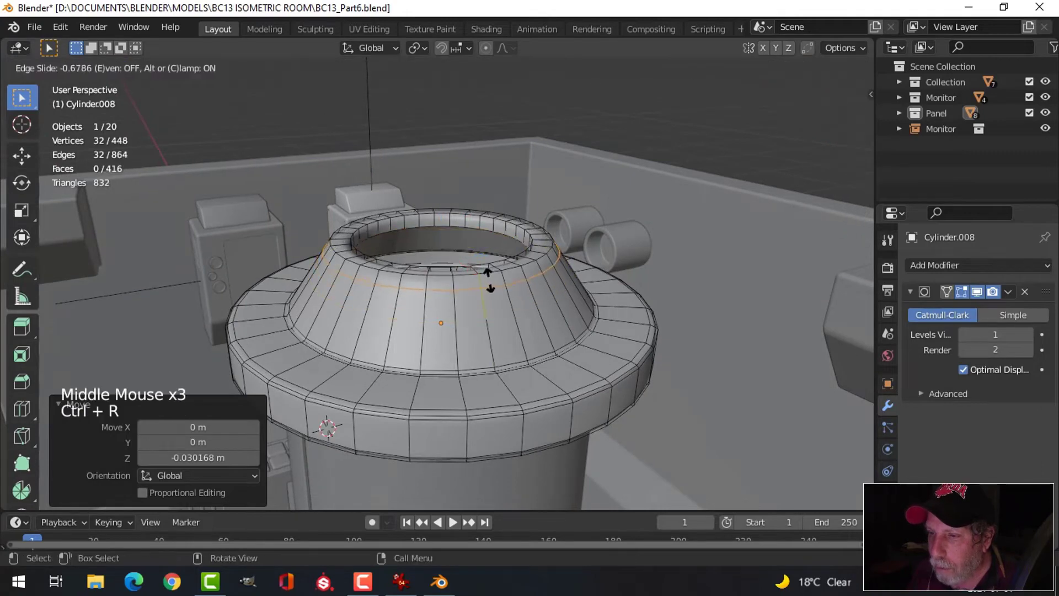
left_click(487, 269)
middle_click_drag(516, 293, 377, 330)
key("ctrl+r")
left_click(355, 300)
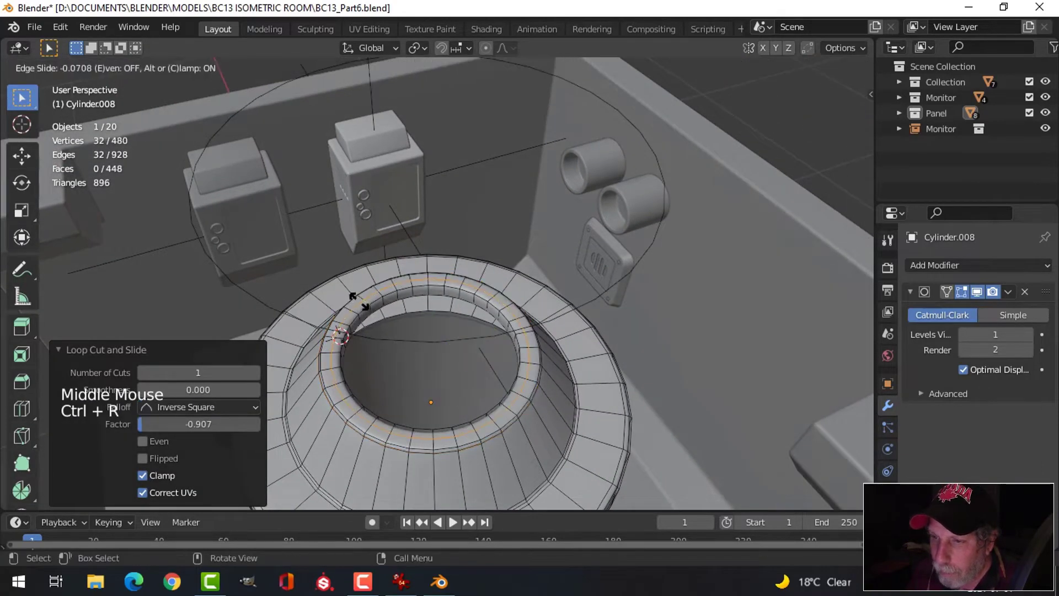
left_click(356, 296)
key("Tab")
mouse_move(518, 346)
middle_mouse_down()
mouse_move(541, 276)
mouse_move(511, 344)
middle_mouse_up()
key("alt+a")
- Add another loop cut on the flat top of the lid's rim, slid toward the inner edge
scroll(540, 315, "up", 3)
key("Tab")
key("ctrl+r")
left_click(511, 344)
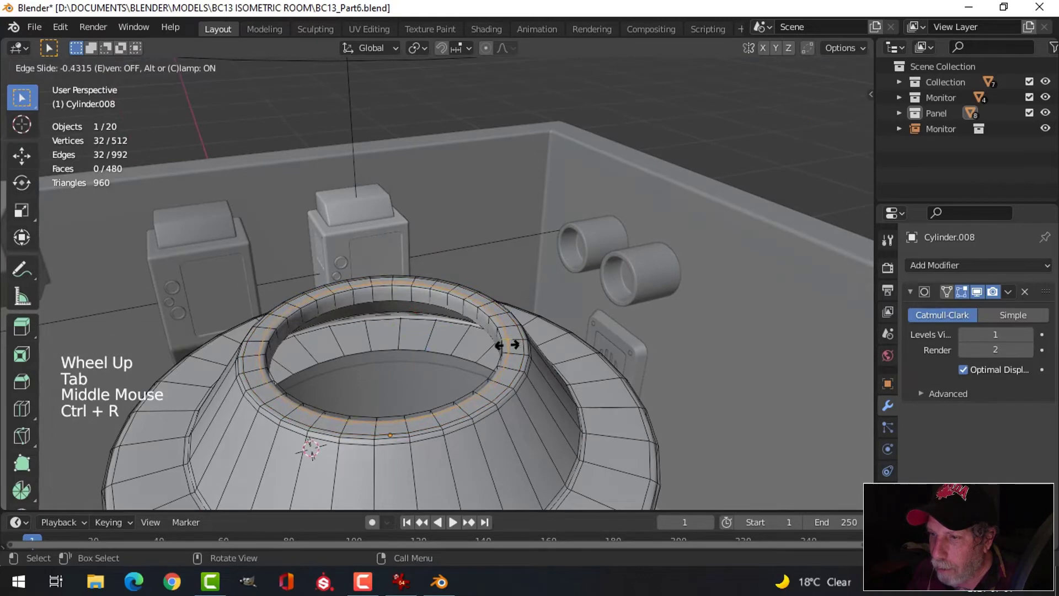
left_click(506, 347)
middle_click_drag(506, 346, 449, 287)
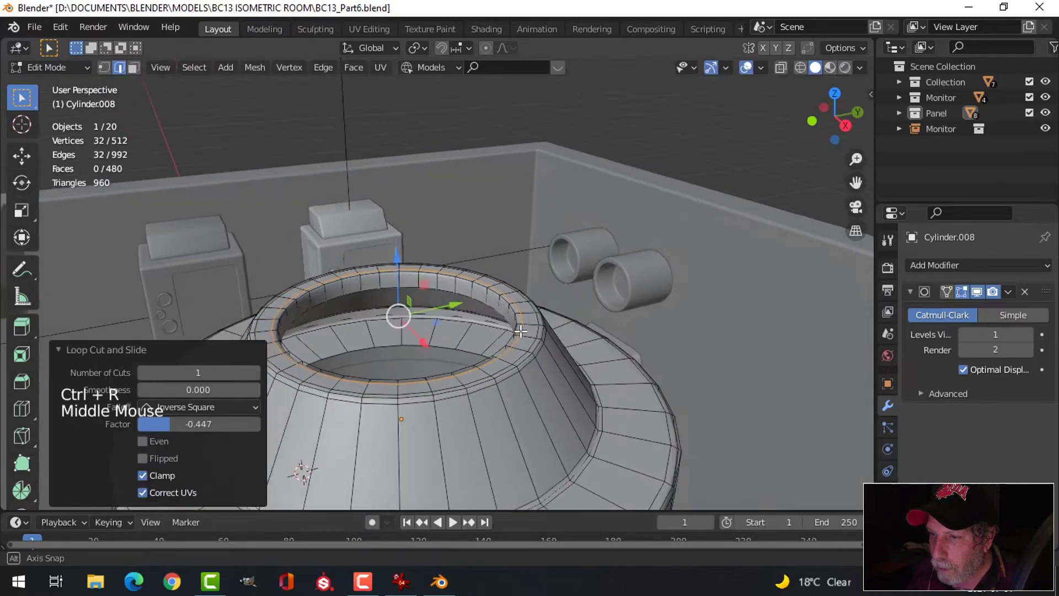
key("ctrl+r")
left_click(449, 284)
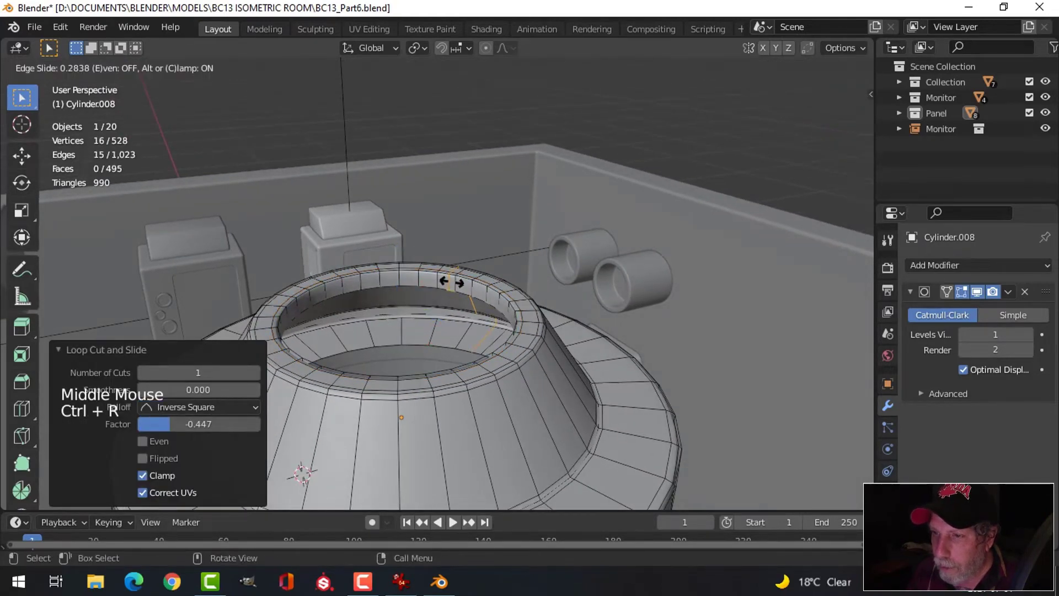
left_click(451, 282)
key("ctrl+z")
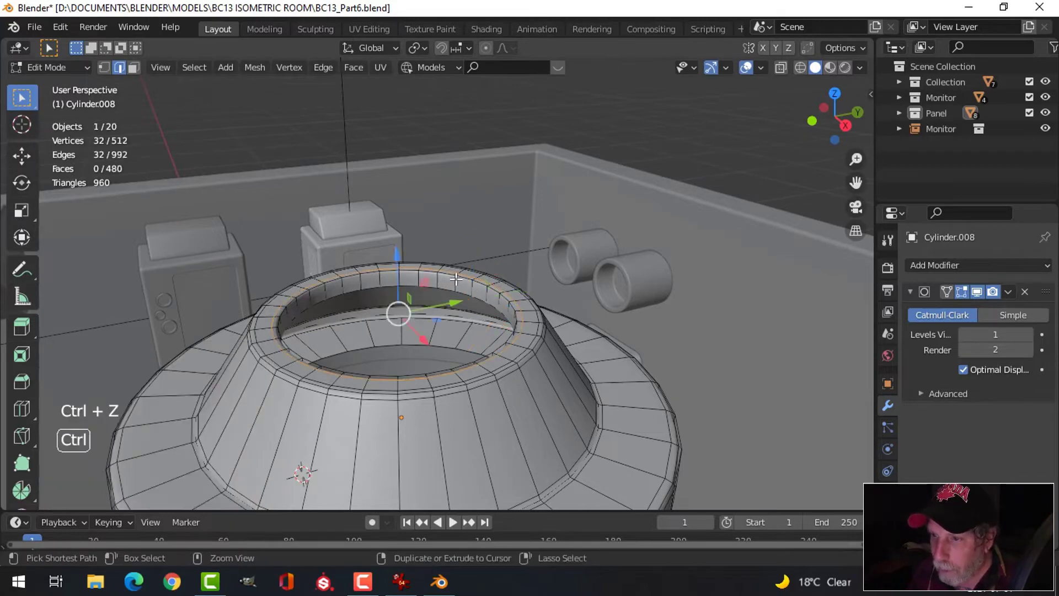
- Add a horizontal loop cut around the rim's inner wall near its upper edge, and leave the lid deselected
key("ctrl+r")
left_click(455, 279)
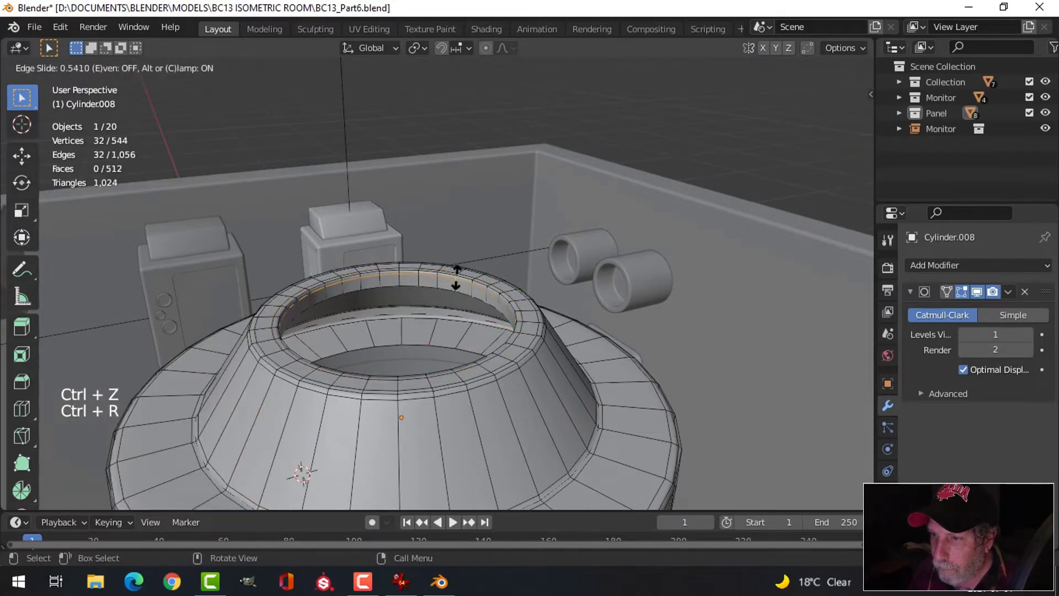
left_click(455, 279)
key("Tab")
scroll(521, 320, "down", 3)
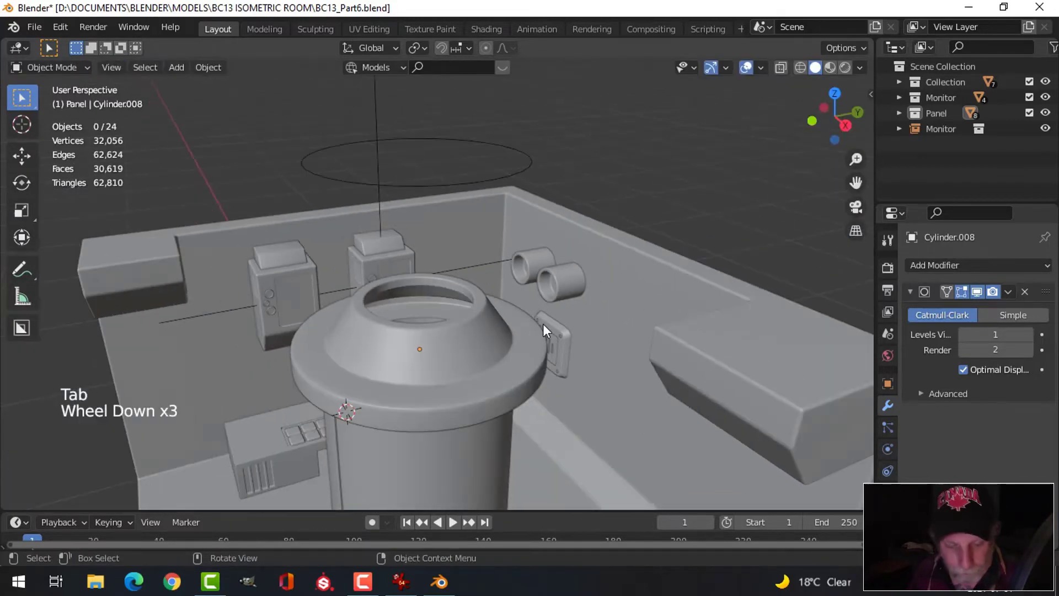
key("alt+a")
middle_click_drag(543, 323, 419, 329)
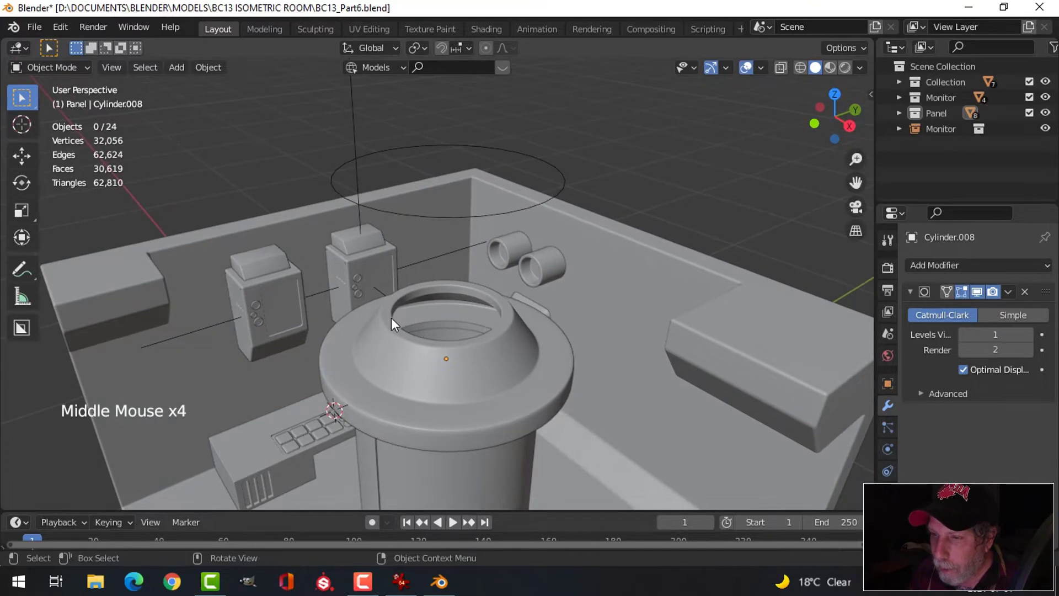
- Compare the lid's open conical top with the tank in the IrfanView reference image, and return to Blender
scroll(436, 323, "up", 3)
scroll(488, 325, "down", 1)
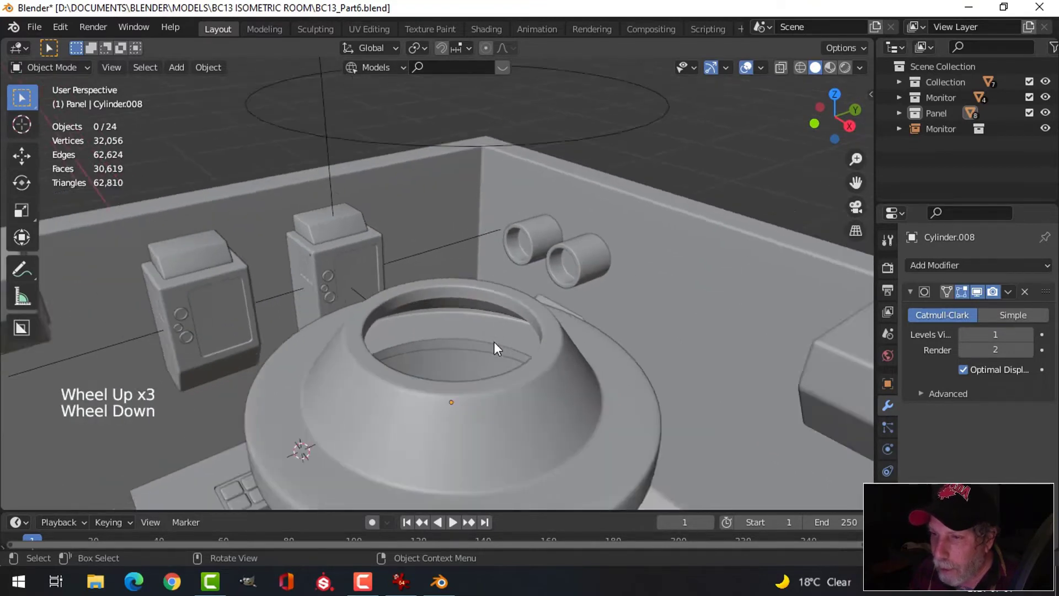
middle_click_drag(494, 342, 468, 381, "shift")
left_click(401, 581)
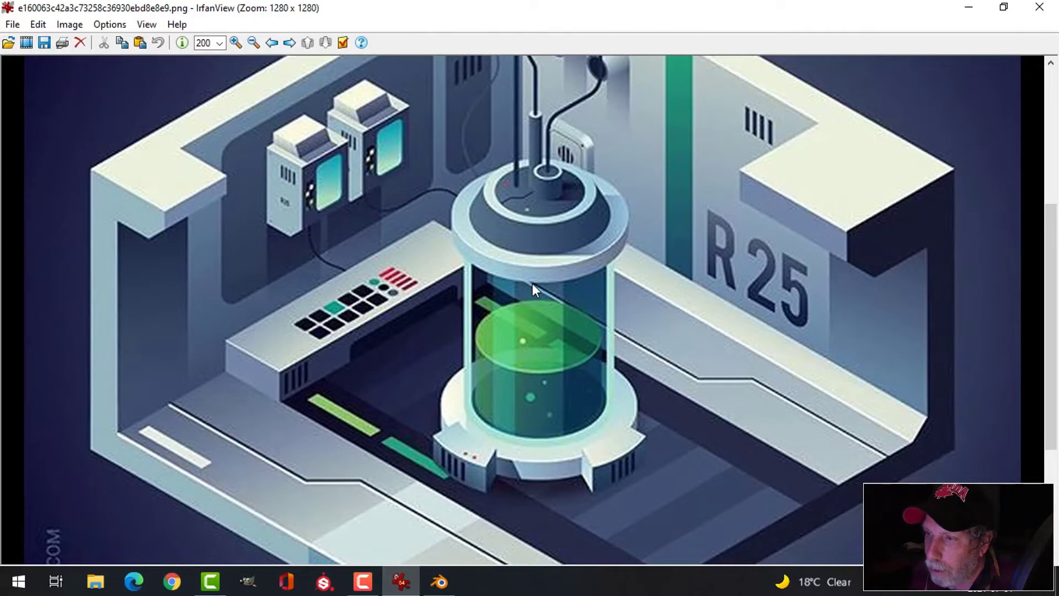
left_click(439, 587)
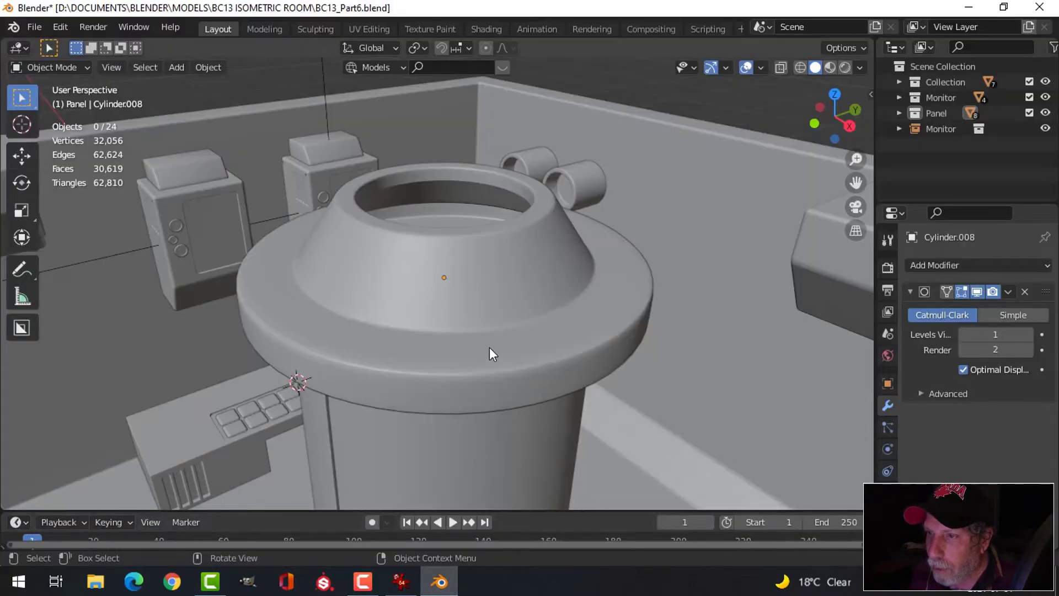
scroll(511, 189, "down", 3)
- Lower the whole circle outline floating above the tank into the lid's opening and scale it to about 0.547
left_click(475, 150)
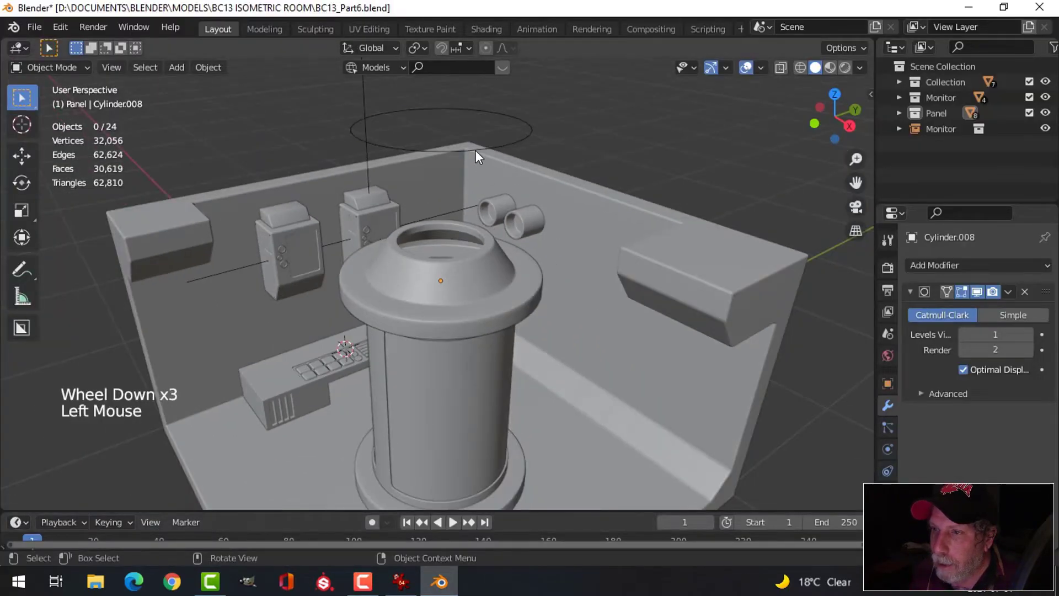
scroll(538, 231, "up", 2)
middle_click_drag(541, 256, 539, 278, "shift")
middle_click_drag(540, 278, 537, 302)
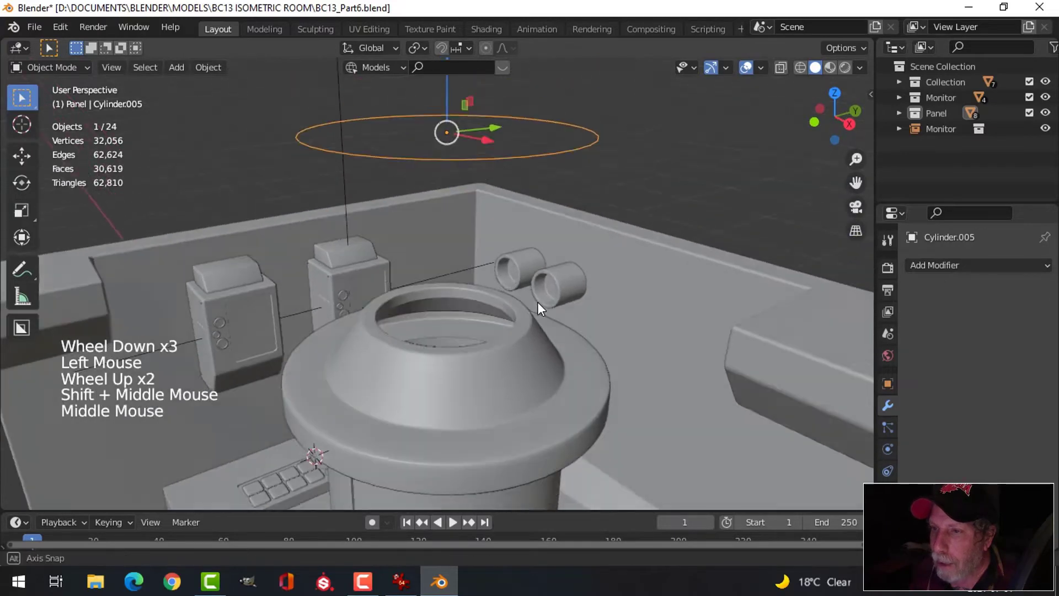
key("Tab")
key("a")
scroll(544, 295, "down", 2)
key("1")
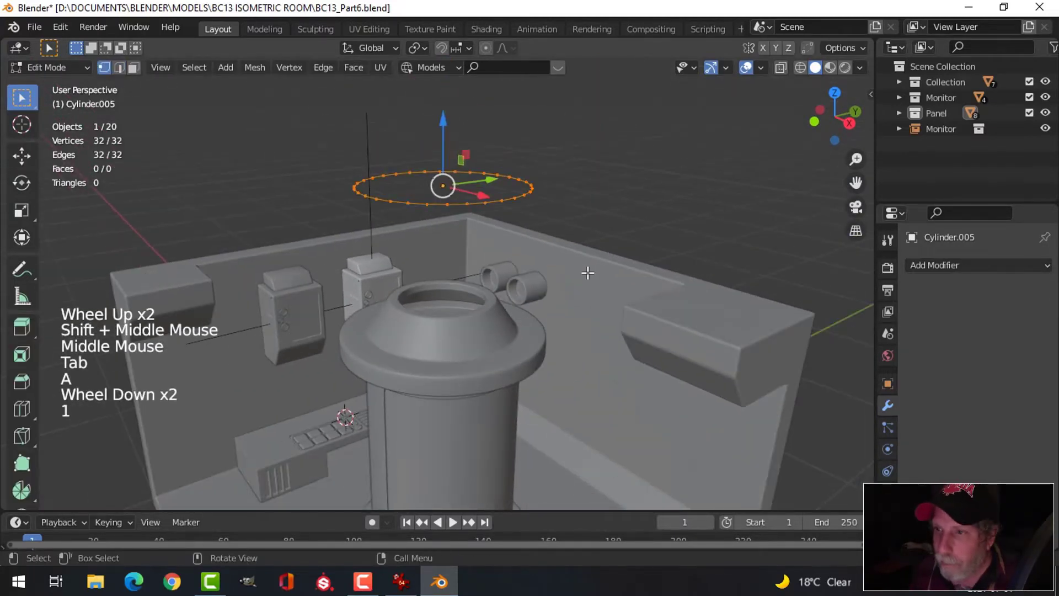
left_click_drag(445, 129, 480, 259)
key("s")
left_click(530, 309)
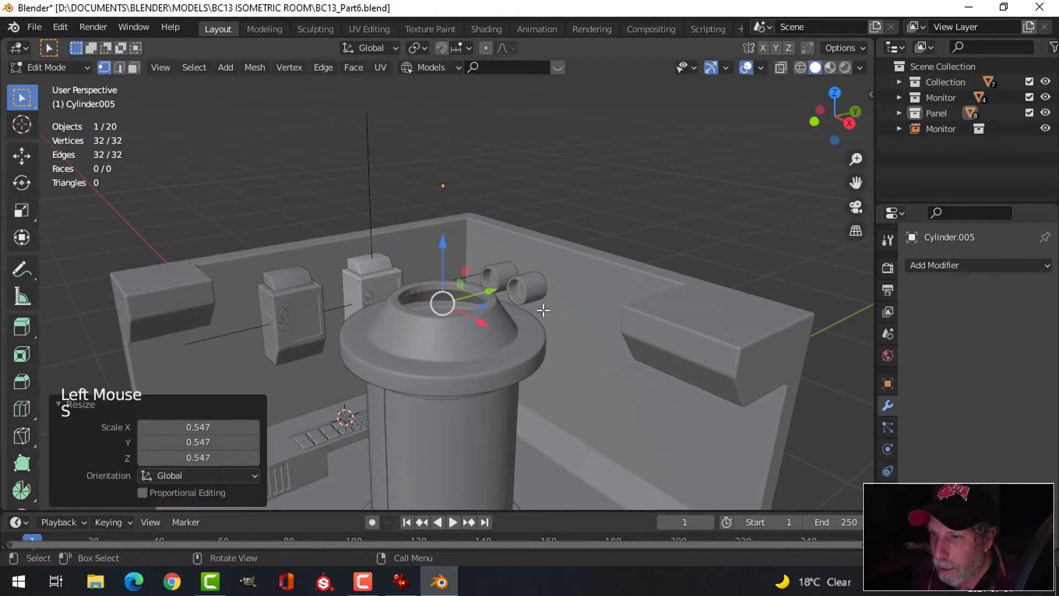
- Fill the circle with a face, raise it slightly within the lid's opening, and clear the selection
key("f")
middle_click_drag(531, 307, 524, 276)
scroll(507, 321, "up", 3)
middle_click_drag(524, 275, 538, 242)
left_click_drag(446, 154, 446, 146)
key("alt+a")
key("Tab")
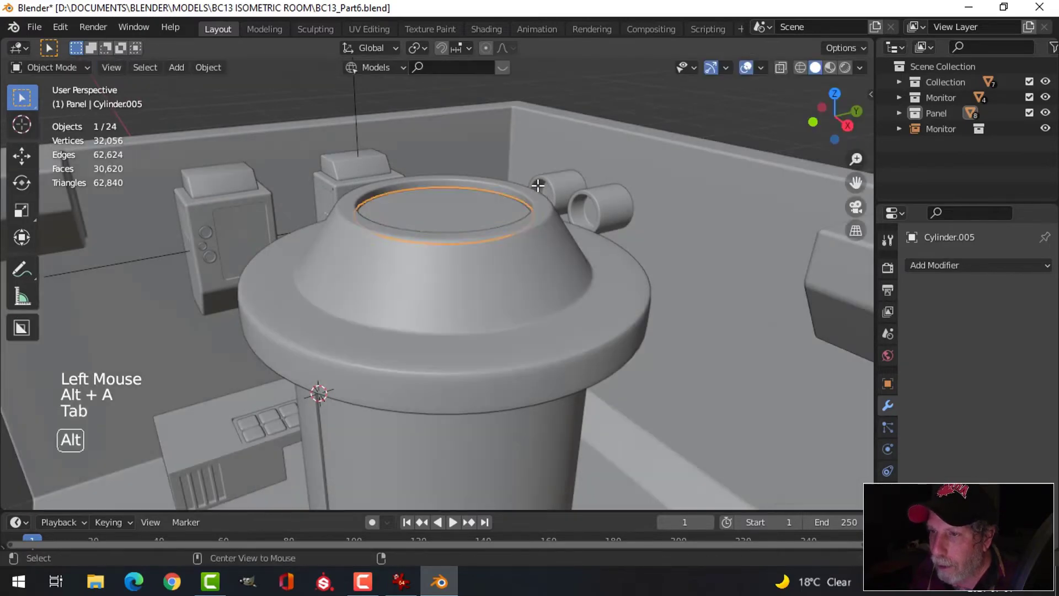
key("alt+a")
- Check the reference image, set the lid disc's origin to its geometry, and lower the disc slightly along Z
scroll(539, 182, "down", 3)
middle_click_drag(539, 182, 512, 234)
scroll(530, 245, "up", 3)
left_click(401, 581)
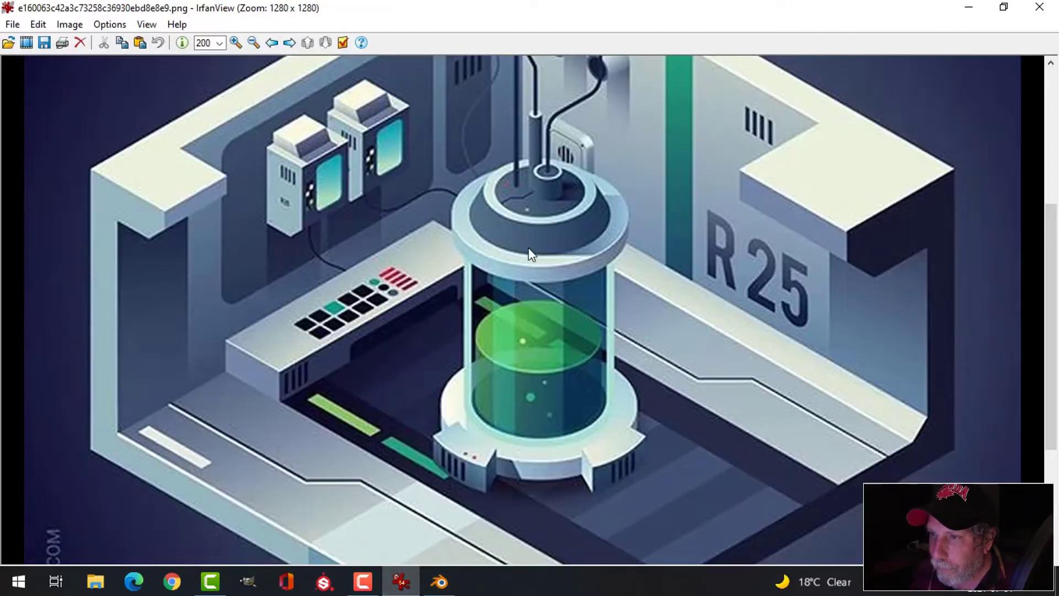
key("alt+Tab")
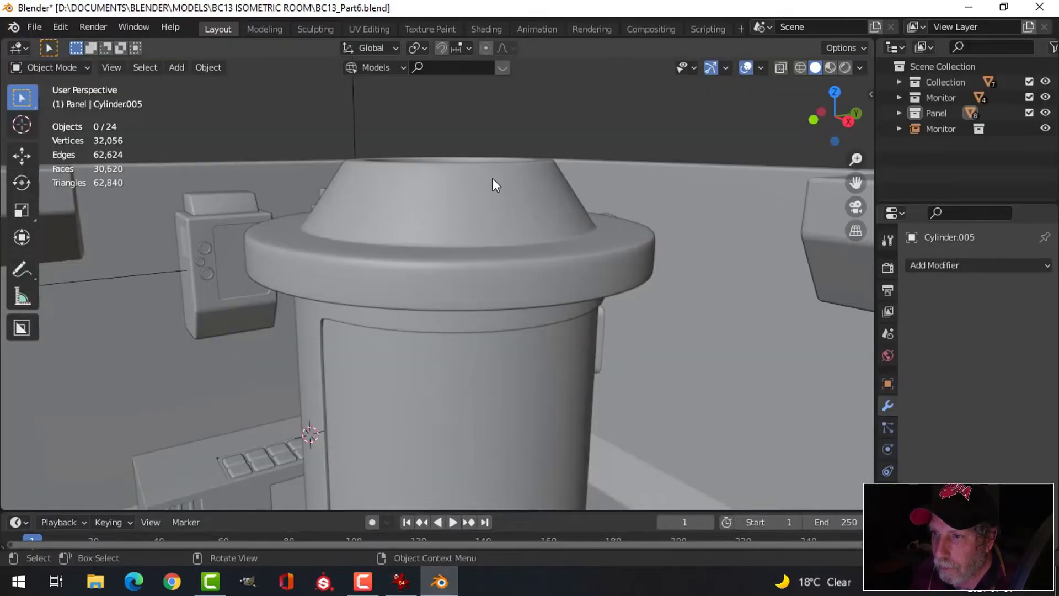
middle_click_drag(492, 177, 478, 217)
left_click(478, 217)
middle_click_drag(546, 279, 311, 108, "shift")
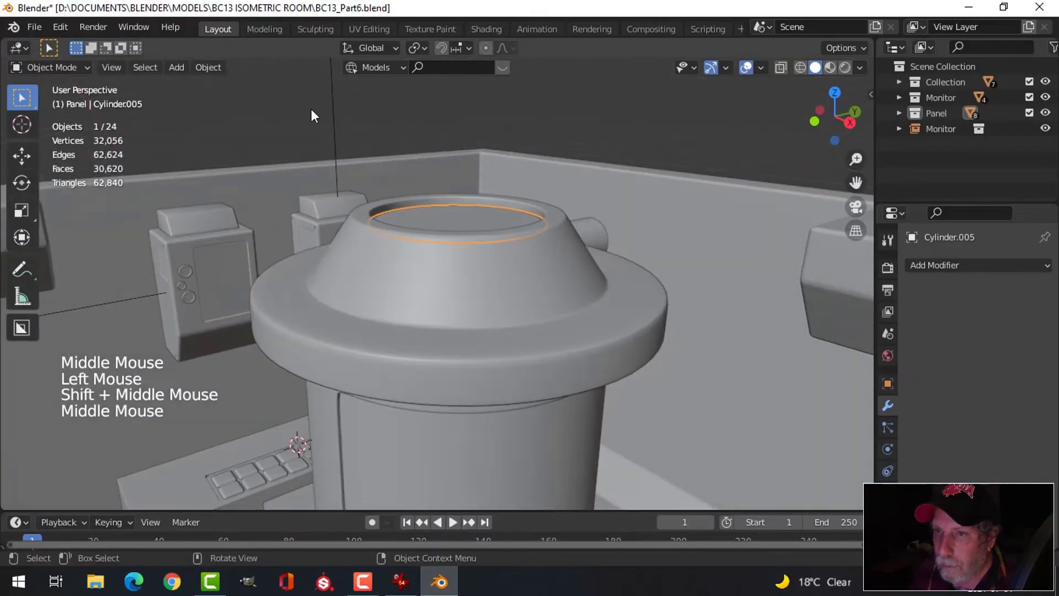
left_click(223, 66)
mouse_move(249, 101)
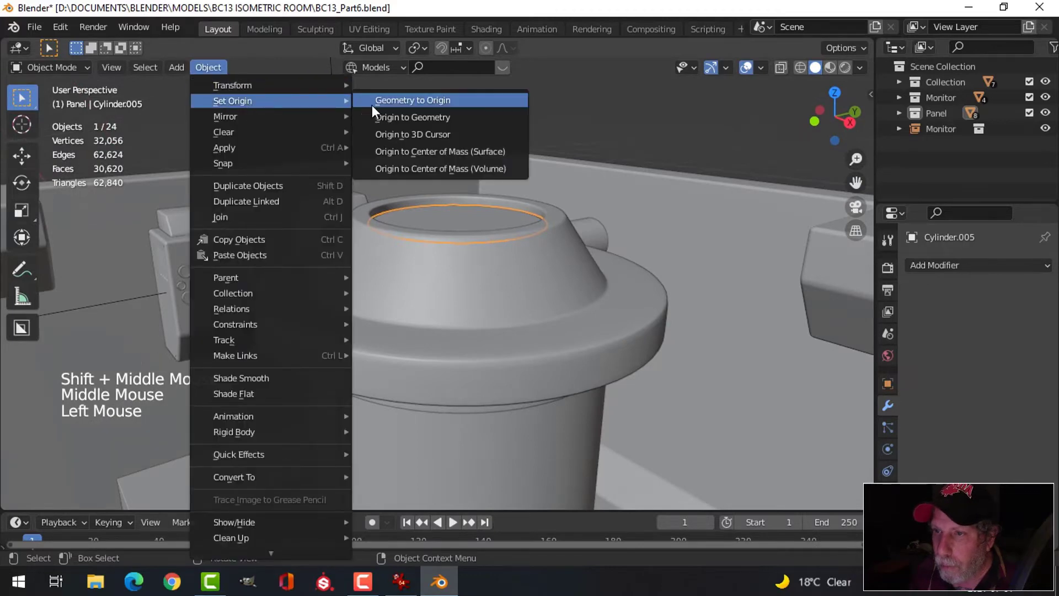
left_click(380, 117)
left_click_drag(459, 159, 469, 167)
key("alt+a")
- Compare the whole room and tank with the reference image, examining the fittings on top of the lid
scroll(506, 207, "down", 3)
middle_click_drag(507, 207, 484, 248, "shift")
scroll(478, 248, "down", 4)
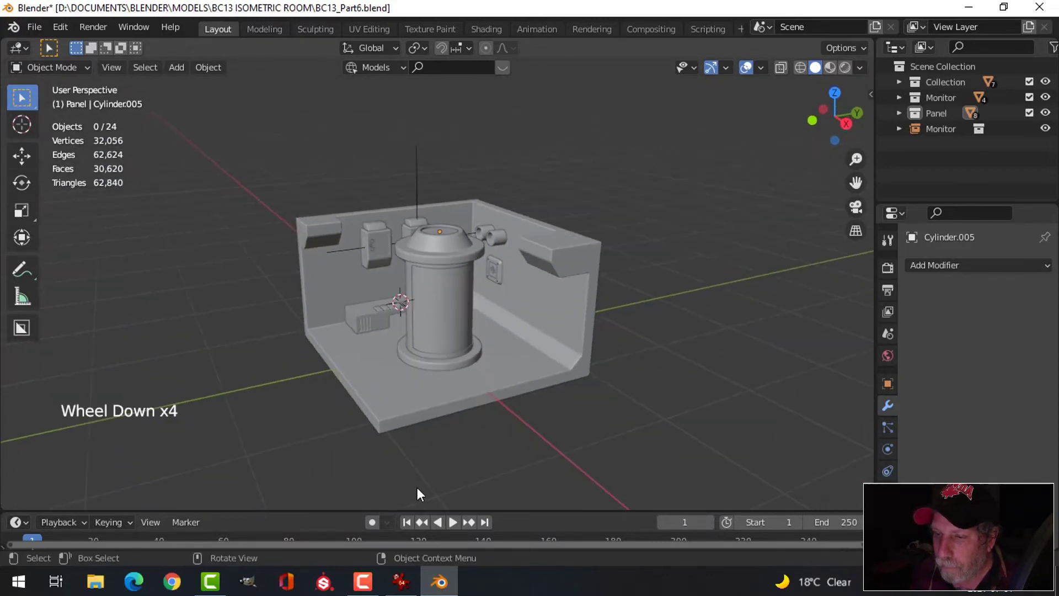
left_click(398, 585)
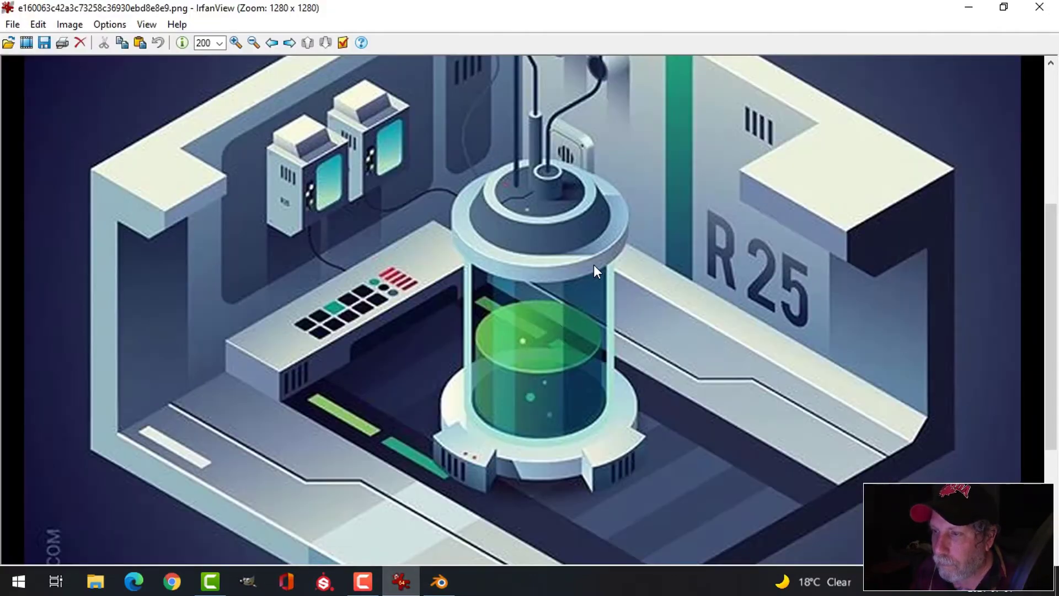
left_click(440, 581)
mouse_move(514, 390)
middle_mouse_down()
mouse_move(533, 356)
mouse_move(495, 385)
middle_mouse_up()
scroll(476, 345, "up", 3)
middle_click_drag(477, 345, 477, 369, "shift")
mouse_move(476, 369)
middle_mouse_down()
mouse_move(477, 389)
mouse_move(506, 341)
mouse_move(472, 372)
middle_mouse_up()
left_click(401, 581)
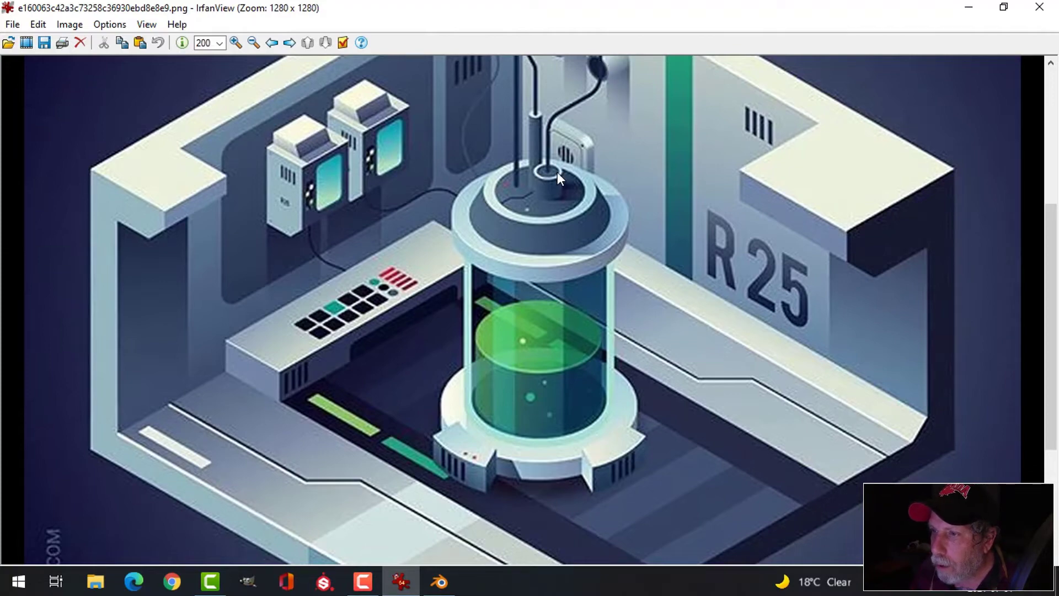
left_click(441, 585)
- Isolate the two cylinders mounted on the back wall by hiding everything else, and frame them in the view
middle_click_drag(546, 246, 480, 280, "shift")
scroll(483, 311, "up", 3)
scroll(479, 243, "up", 2)
middle_click_drag(479, 242, 465, 269)
left_click(463, 275)
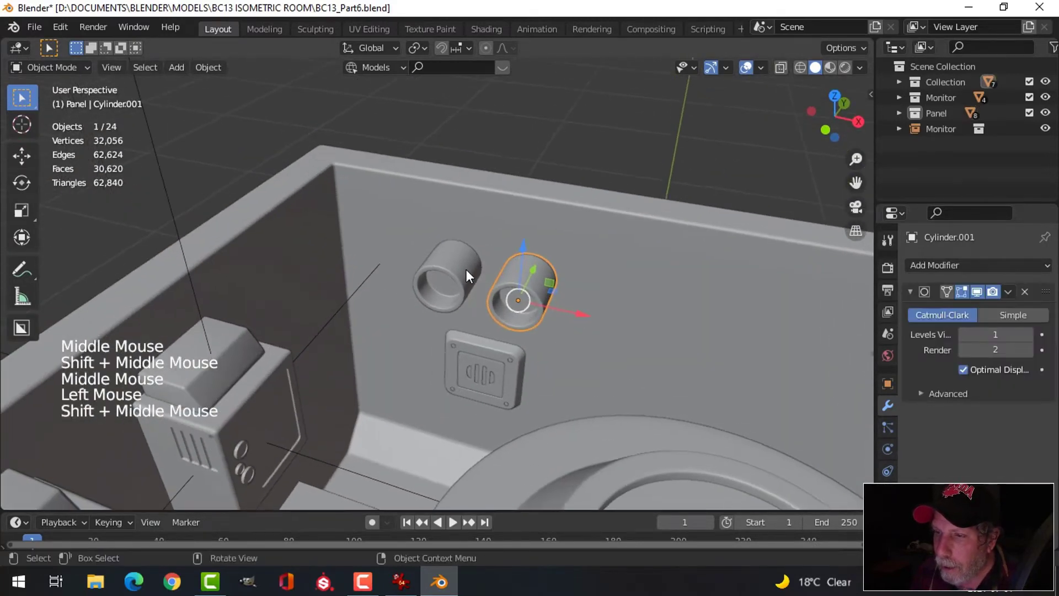
left_click(447, 278, "shift")
key("shift+h")
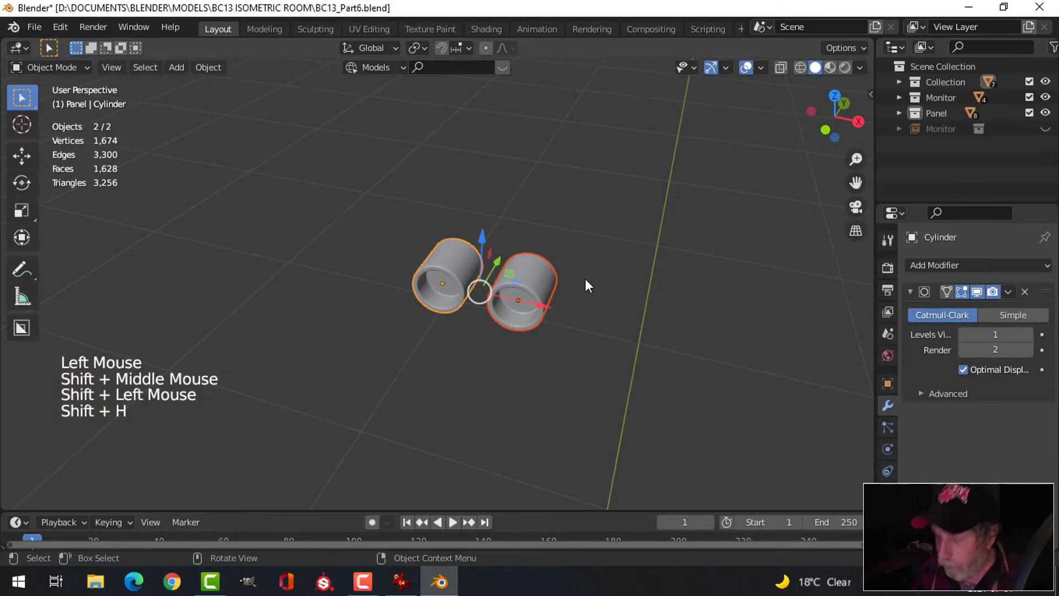
key("KP_Decimal")
scroll(585, 279, "up", 4)
middle_click_drag(604, 289, 616, 265)
- Select the recessed end faces of both cylinders in face mode and grow the selection by one ring
key("Tab")
key("alt+a")
key("3")
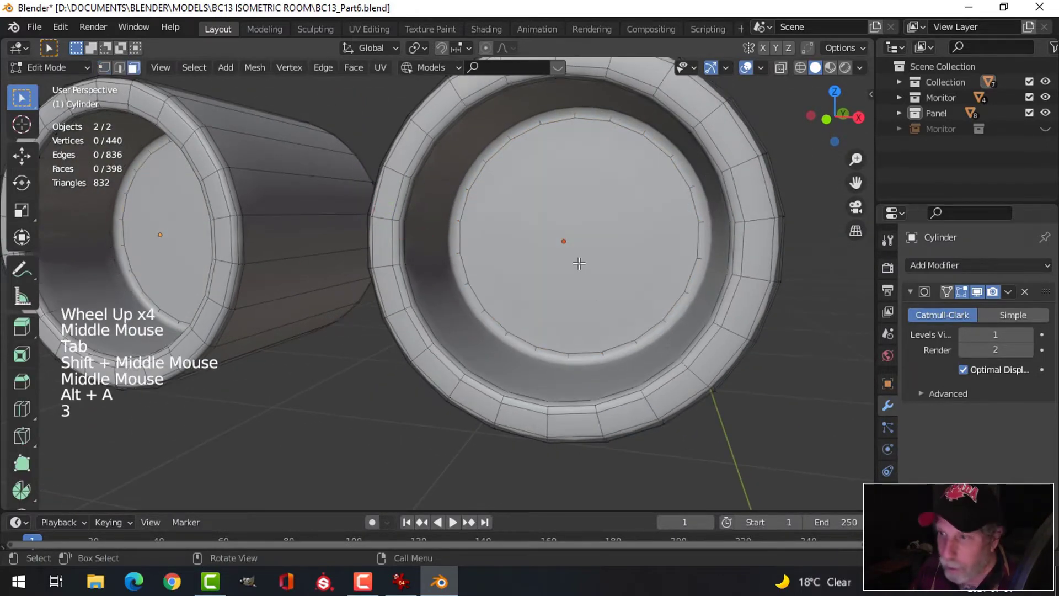
left_click(637, 261)
left_click(165, 234, "shift")
scroll(386, 253, "down", 4)
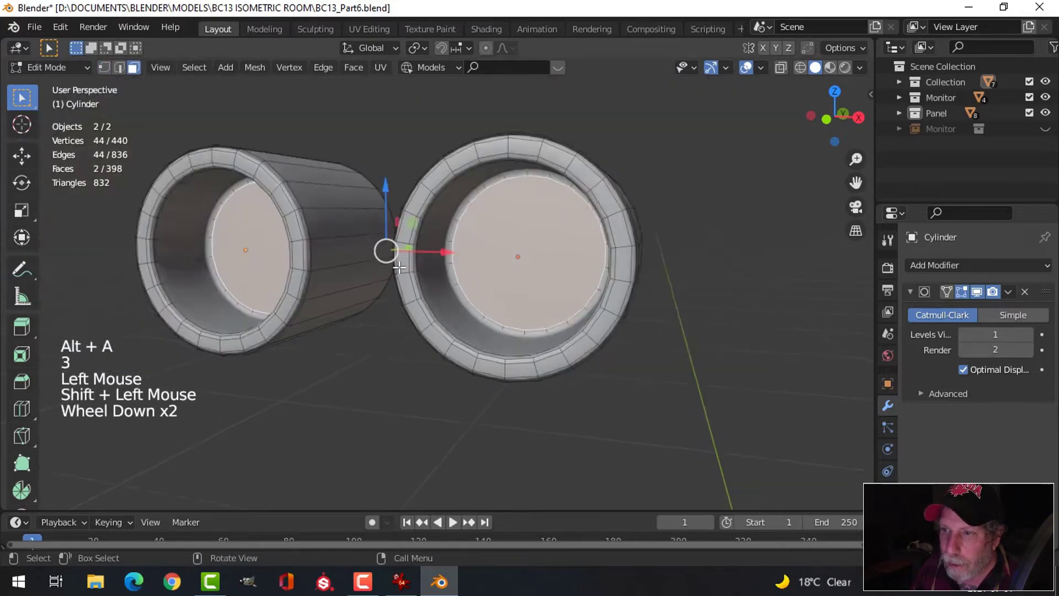
middle_click_drag(386, 254, 441, 271)
key("ctrl+KP_Add")
- Try to move the selected recessed faces along Y toward the cylinders' open ends
scroll(511, 263, "down", 1)
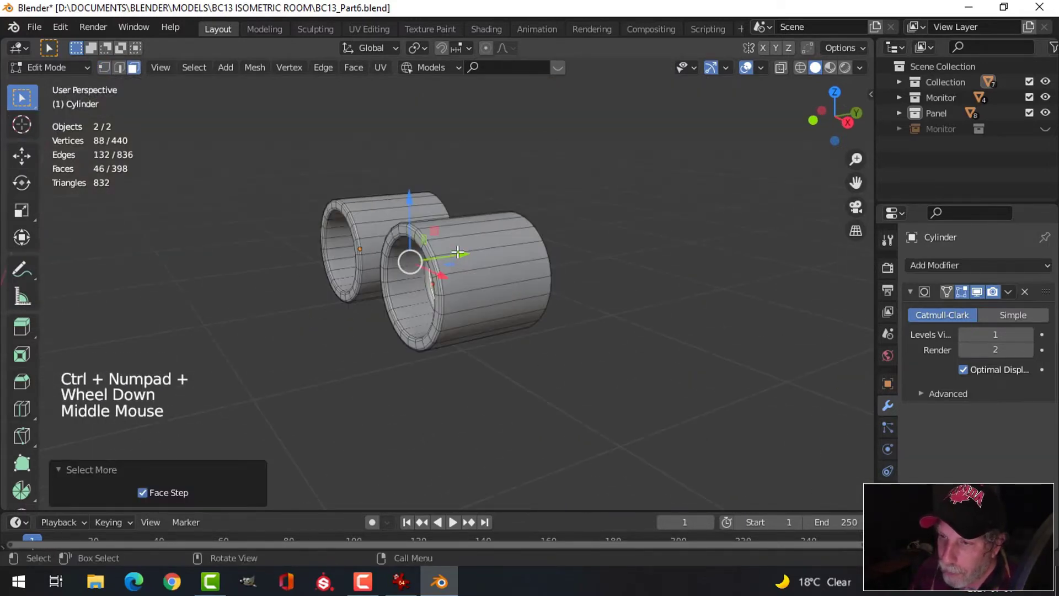
left_click_drag(458, 252, 424, 261)
key("alt+a")
key("Tab")
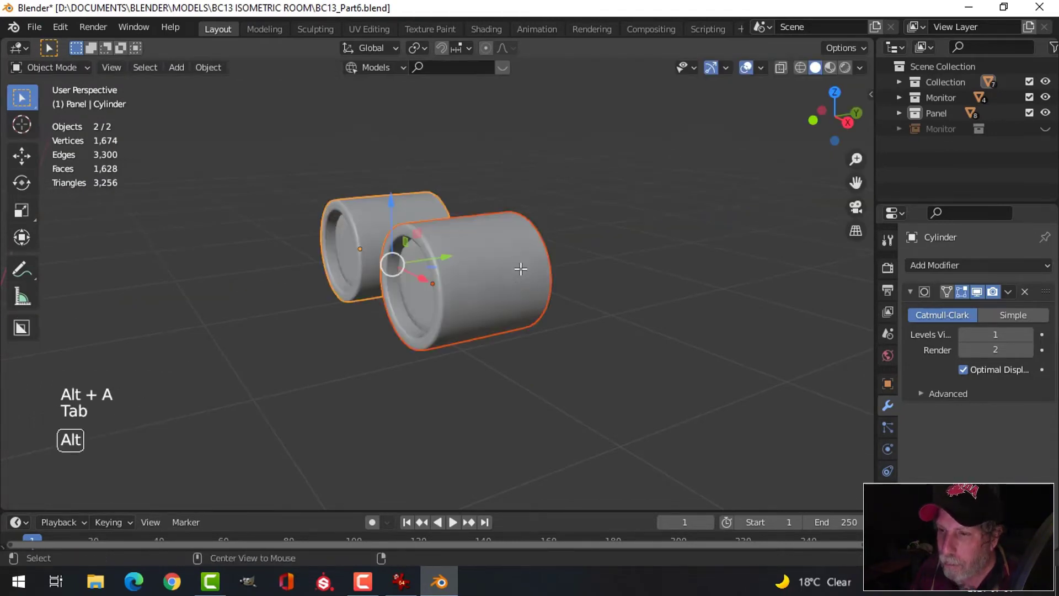
key("alt+a")
- Inspect one cylinder's recess closely in edit mode by selecting its inner end face
middle_click_drag(508, 284, 523, 258)
scroll(479, 288, "up", 2)
left_click(479, 287)
key("Tab")
scroll(531, 253, "up", 3)
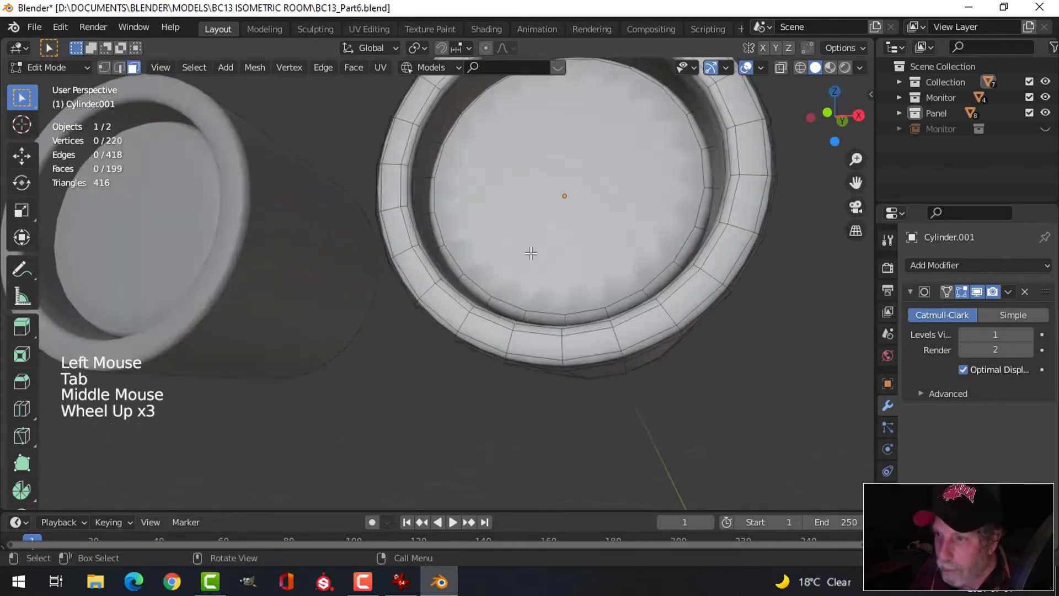
key("3")
left_click(562, 222)
middle_click_drag(563, 223, 545, 276)
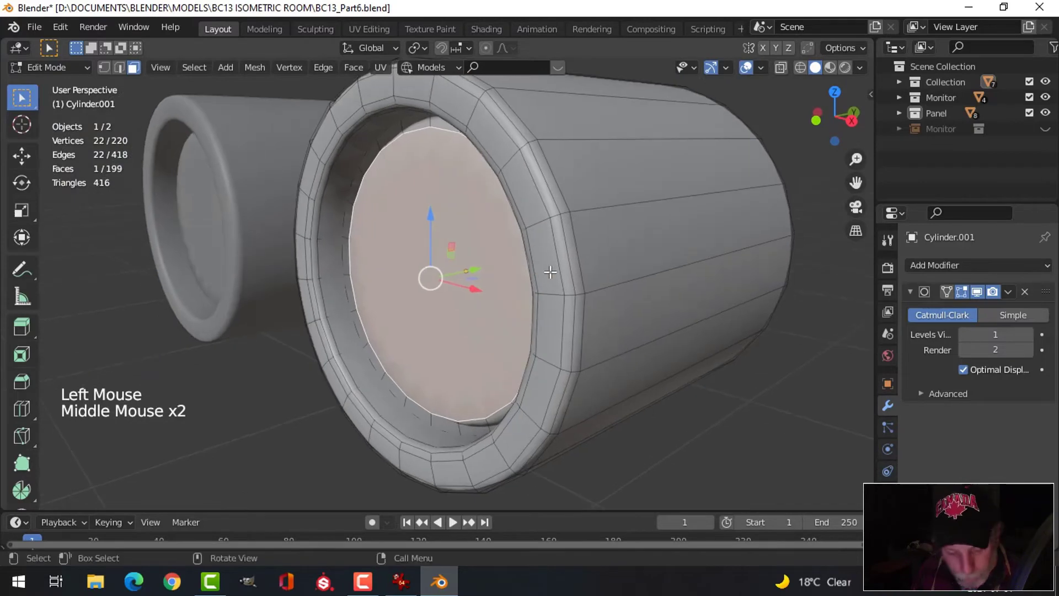
- Undo back to the grown selection of recessed faces on both cylinders, before their move along Y
key("ctrl+z")
key("ctrl+z")
key("ctrl+z")
key("ctrl+z")
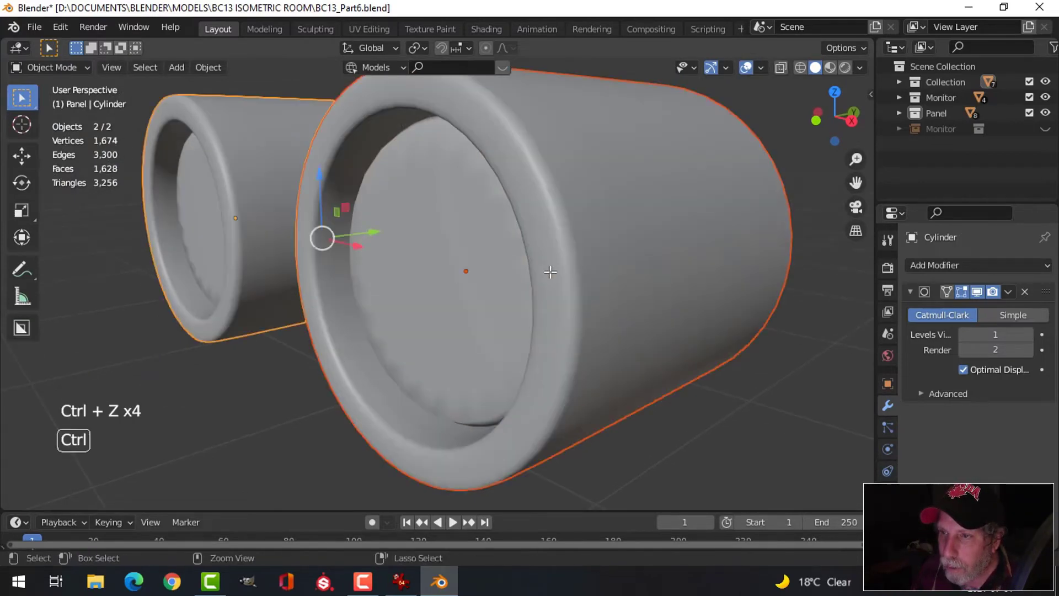
key("ctrl+z")
key("ctrl+z")
key("ctrl+z")
- Grow the selection by another ring, move the recessed faces about -0.05 m along Y, and leave the cylinders deselected
middle_click_drag(511, 269, 451, 255)
key("ctrl+KP_Add")
scroll(579, 262, "down", 3)
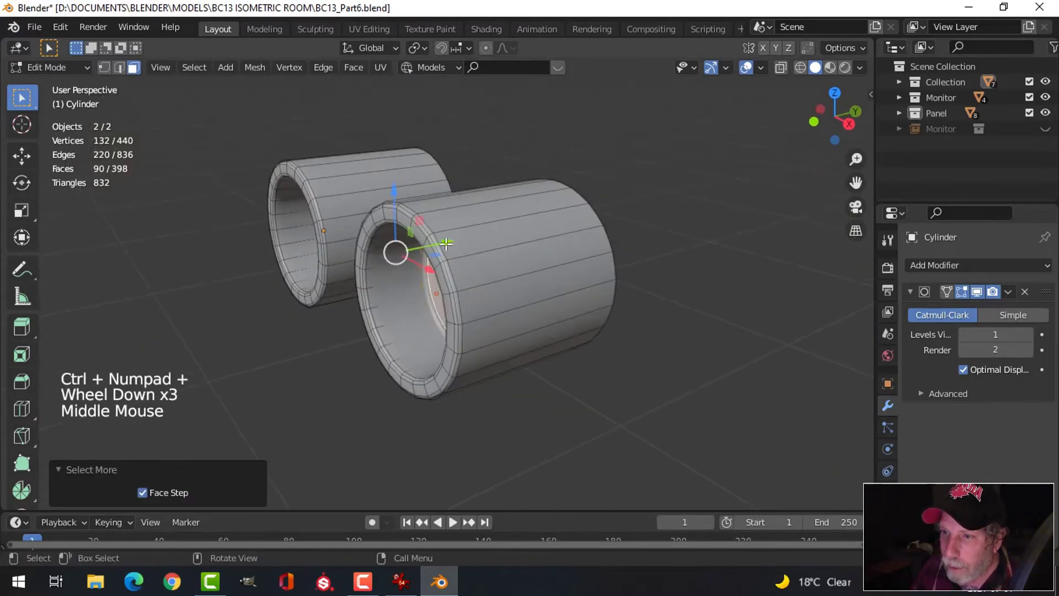
left_click_drag(447, 243, 399, 263)
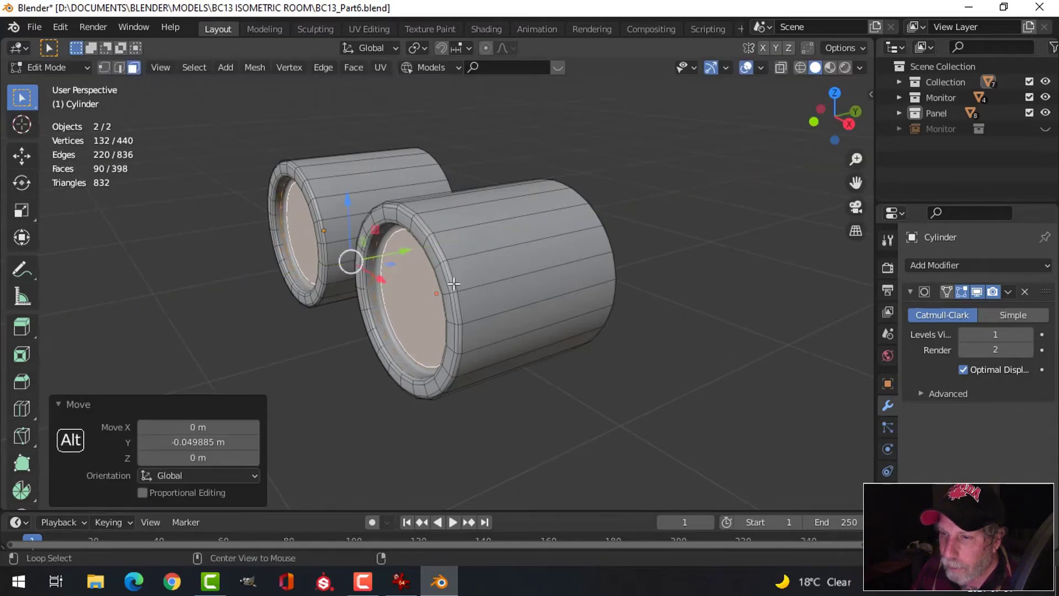
key("alt+a")
key("Tab")
key("alt+a")
- Check the shallower cylinder recesses, unhide the rest of the room, and clear the selection
middle_click_drag(454, 284, 499, 248)
scroll(501, 245, "down", 3)
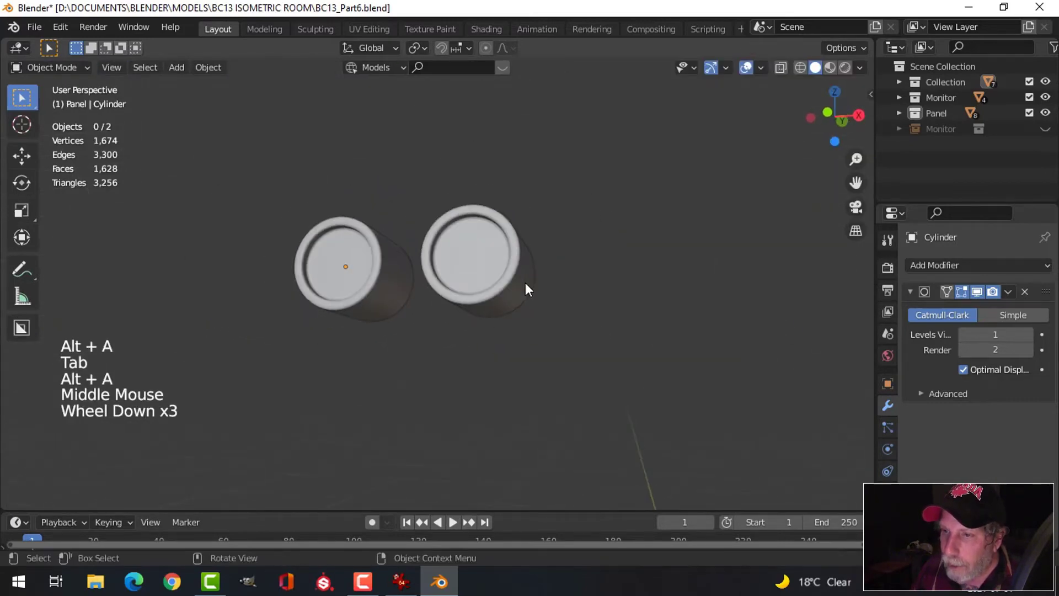
middle_click_drag(525, 283, 495, 284)
left_click(531, 290)
key("alt+h")
scroll(527, 298, "down", 3)
key("alt+a")
- Select the flat disc inside the tank lid's opening
left_click(463, 251)
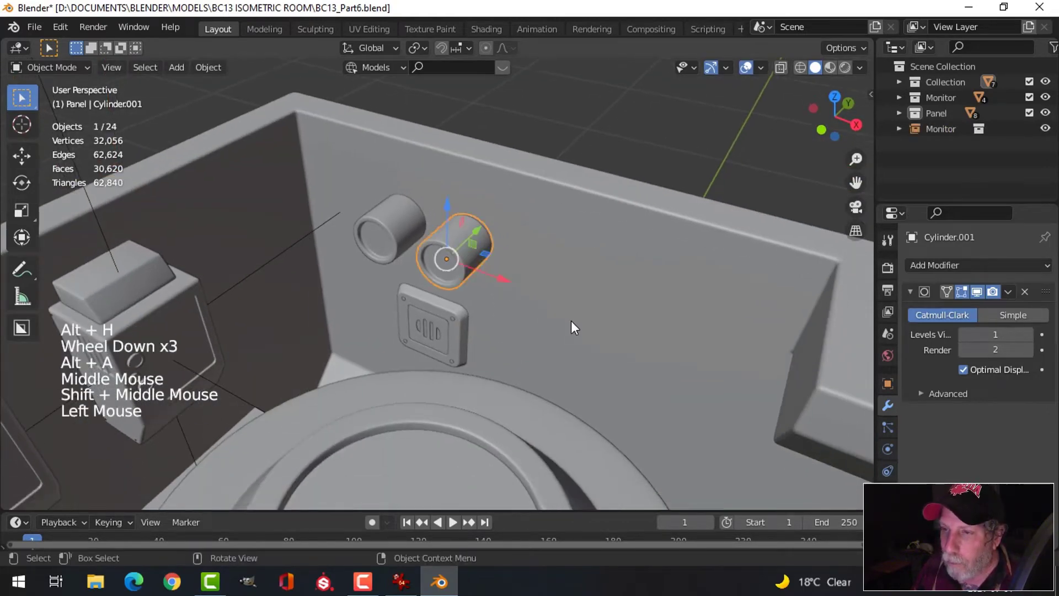
scroll(572, 322, "down", 3)
middle_click_drag(551, 341, 622, 342)
scroll(557, 327, "up", 2)
middle_click_drag(622, 342, 567, 300)
left_click(603, 210)
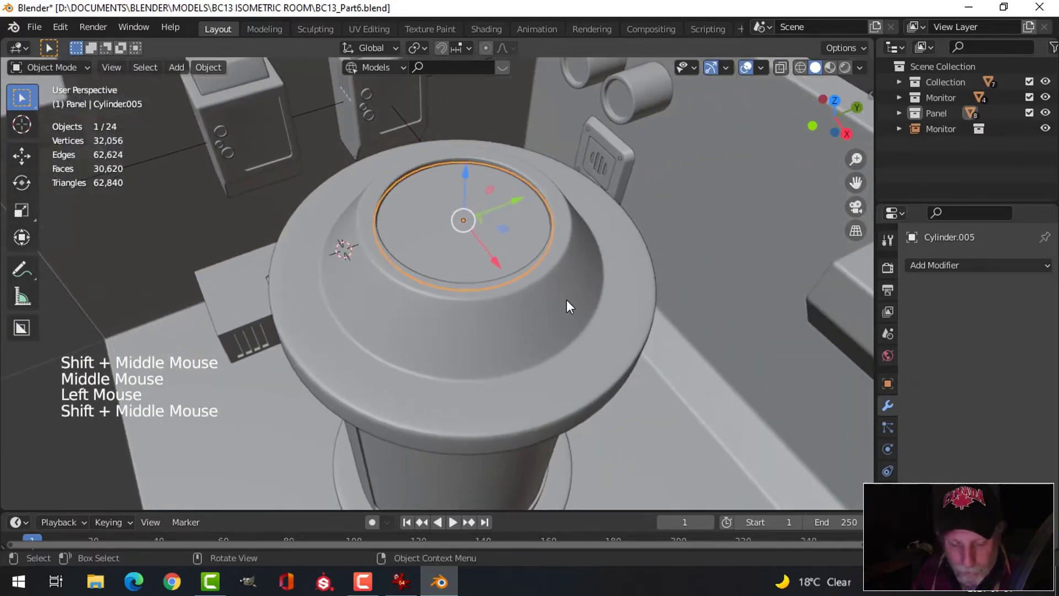
- Snap the 3D cursor to the selected ring on top of the tank
key("shift+s")
left_click(568, 389)
middle_click_drag(568, 390, 578, 302, "shift")
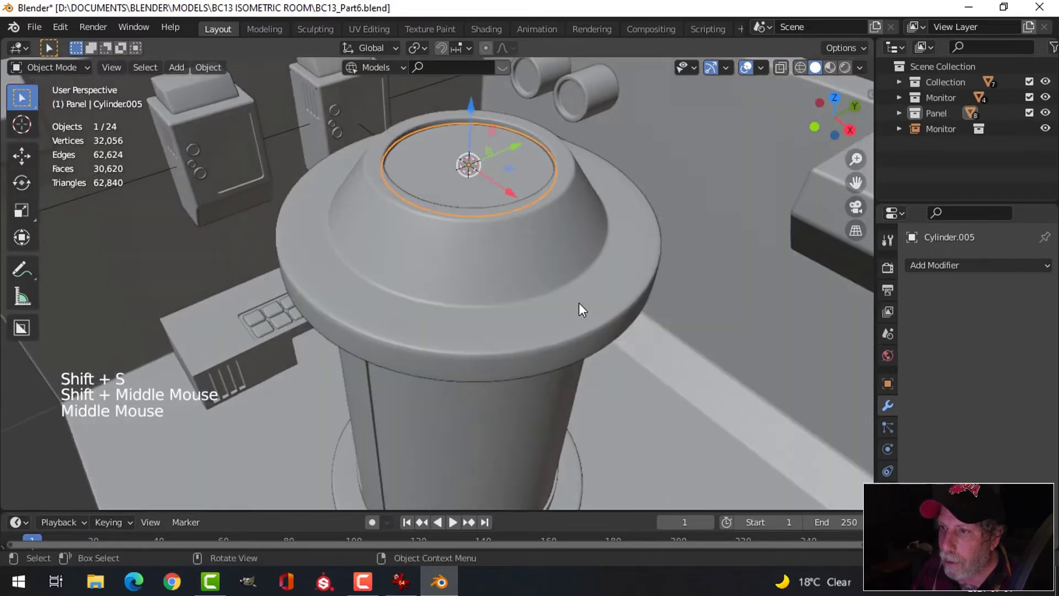
- Duplicate the lower wall cylinder above the vent and move the copy about 0.43 m away from the wall along negative Y
key("alt+a")
left_click(585, 93)
middle_click_drag(692, 205, 653, 224)
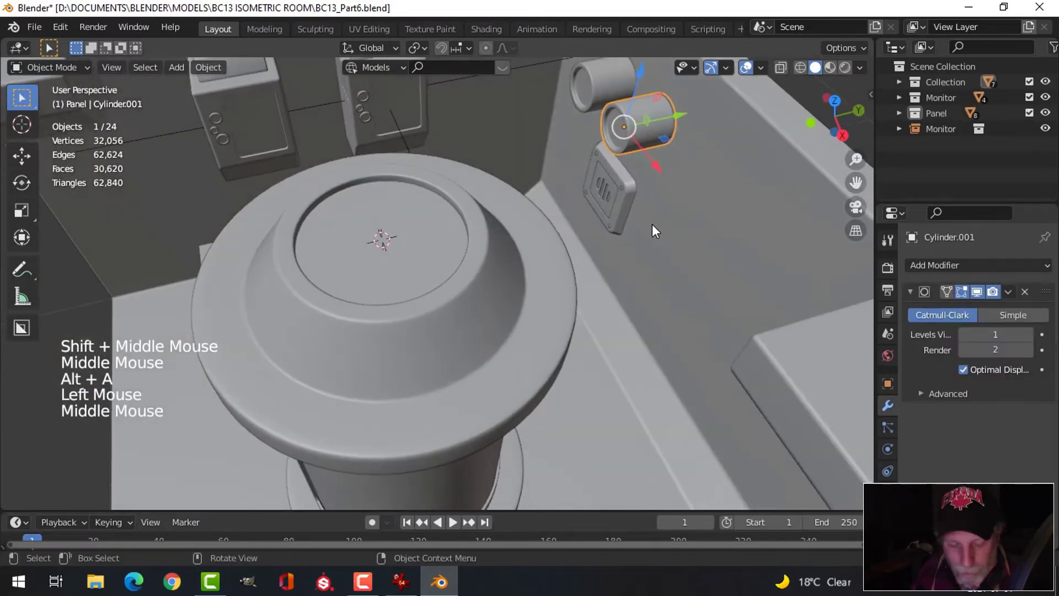
key("shift+d")
left_click(543, 140)
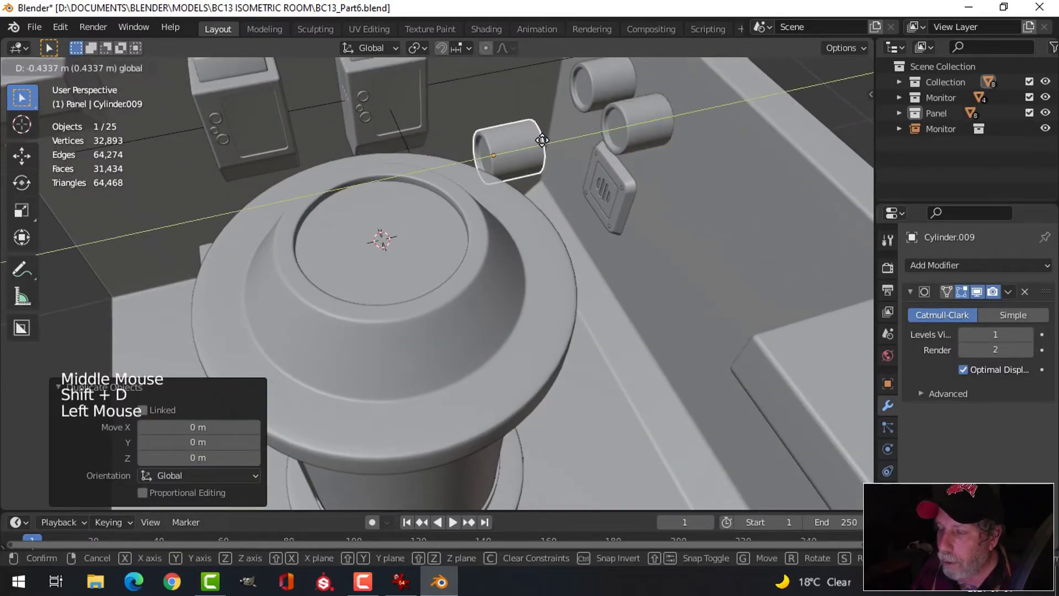
mouse_move(564, 186)
middle_mouse_down()
mouse_move(559, 179)
mouse_move(563, 201)
middle_mouse_up()
- Rotate the duplicated cylinder's whole mesh 90° about the X axis so its open end faces up
key("Tab")
key("a")
key("r")
key("x")
key("9")
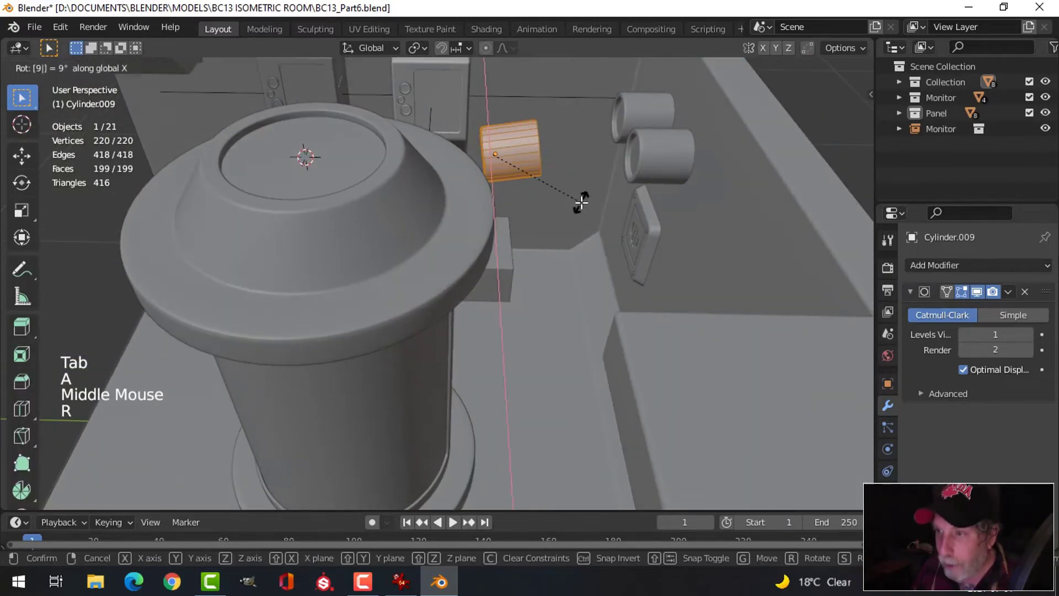
key("0")
left_click(573, 202)
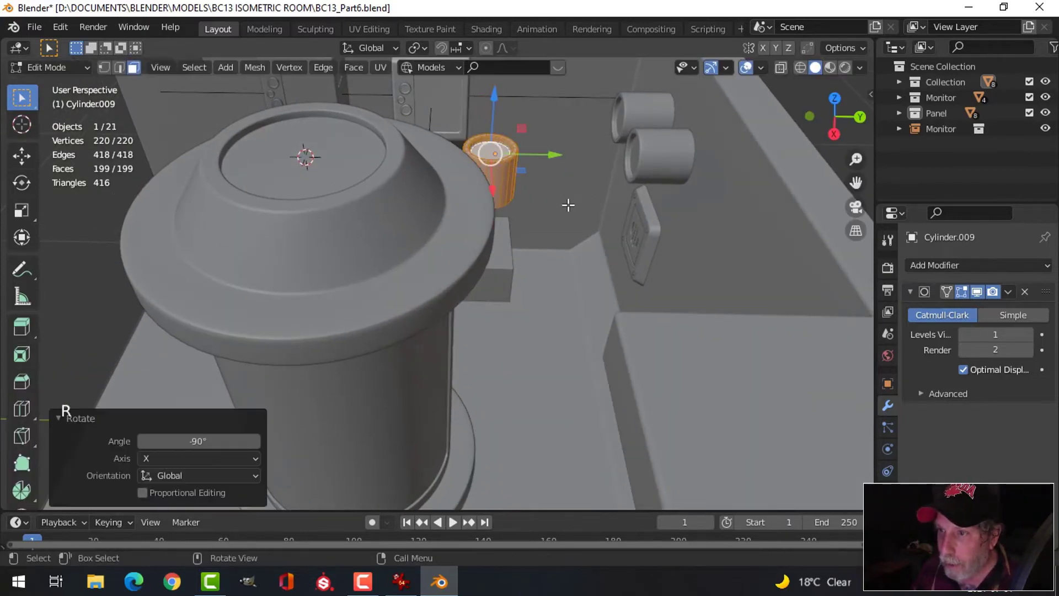
mouse_move(567, 203)
middle_mouse_down()
mouse_move(535, 182)
mouse_move(546, 205)
mouse_move(563, 204)
mouse_move(553, 217)
middle_mouse_up()
- Set the upright cylinder's origin to the 3D cursor, and bring its geometry to that origin on the tank lid
scroll(527, 206, "down", 2)
scroll(526, 205, "down", 1)
key("Tab")
left_click(208, 68)
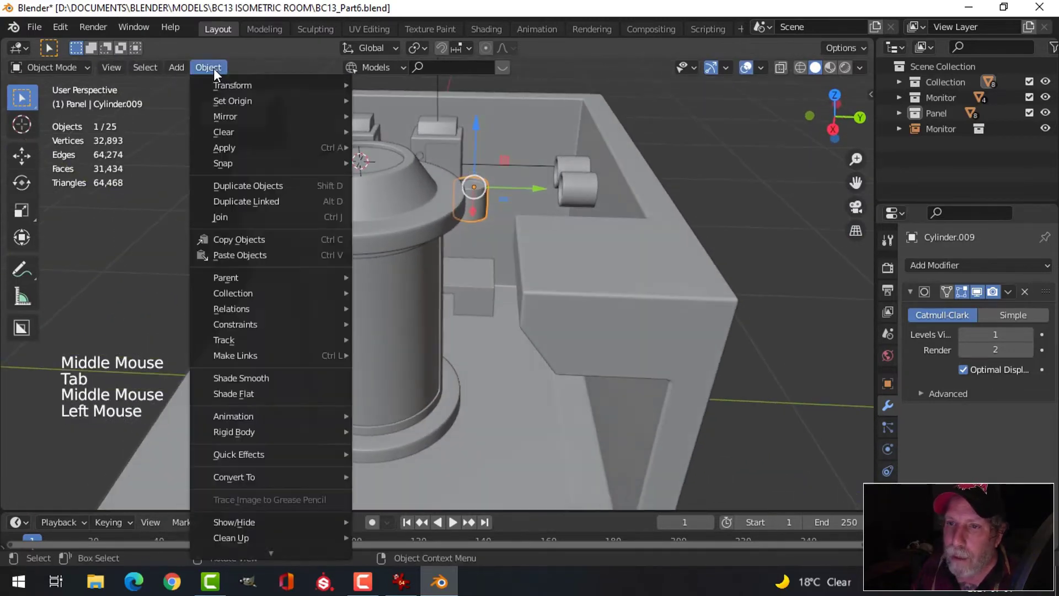
mouse_move(237, 99)
left_click(382, 132)
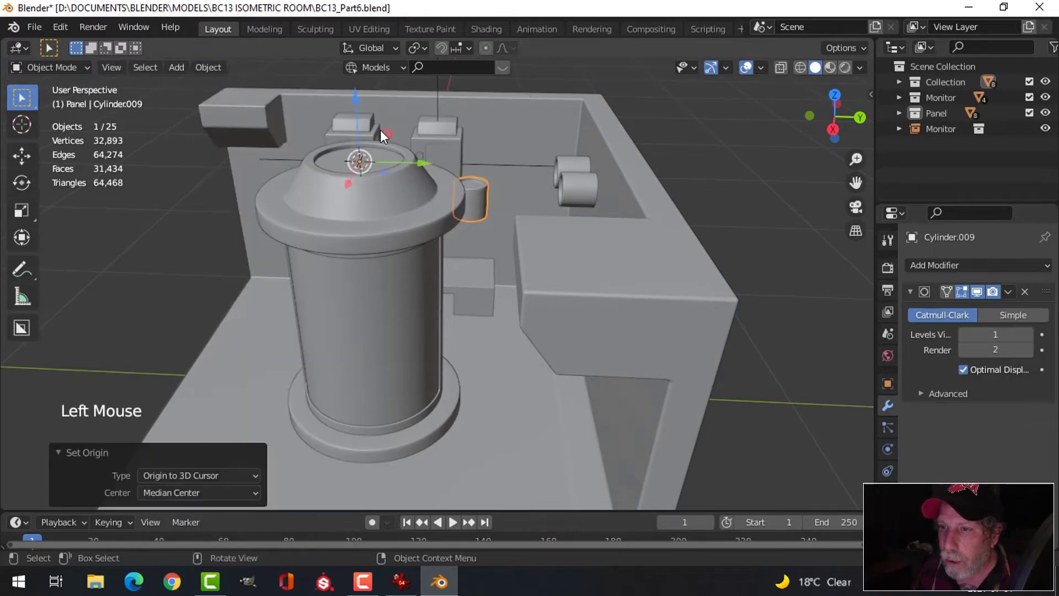
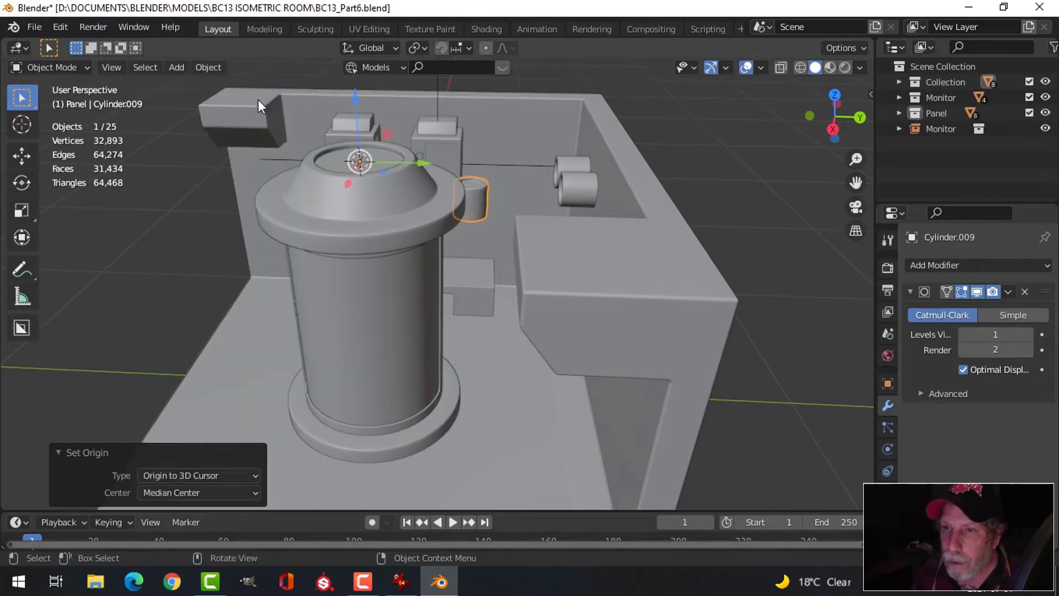
left_click(199, 68)
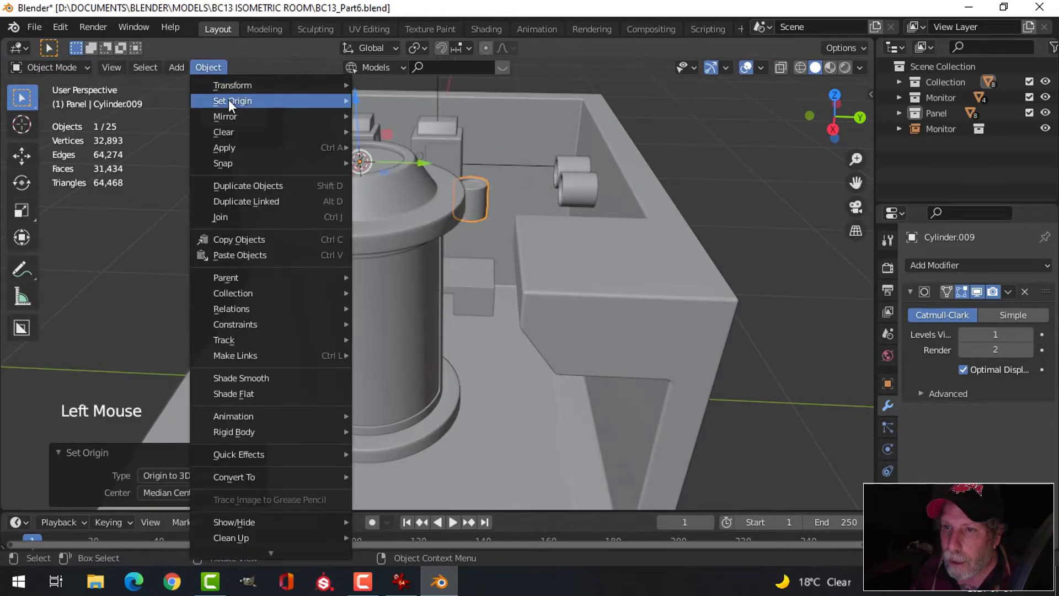
mouse_move(228, 101)
left_click(393, 97)
- Raise the small cylinder about 0.074 m along Z above the tank lid
middle_click_drag(449, 166, 524, 203)
scroll(470, 161, "up", 3)
left_click_drag(455, 134, 458, 116)
middle_click_drag(502, 177, 503, 171, "shift")
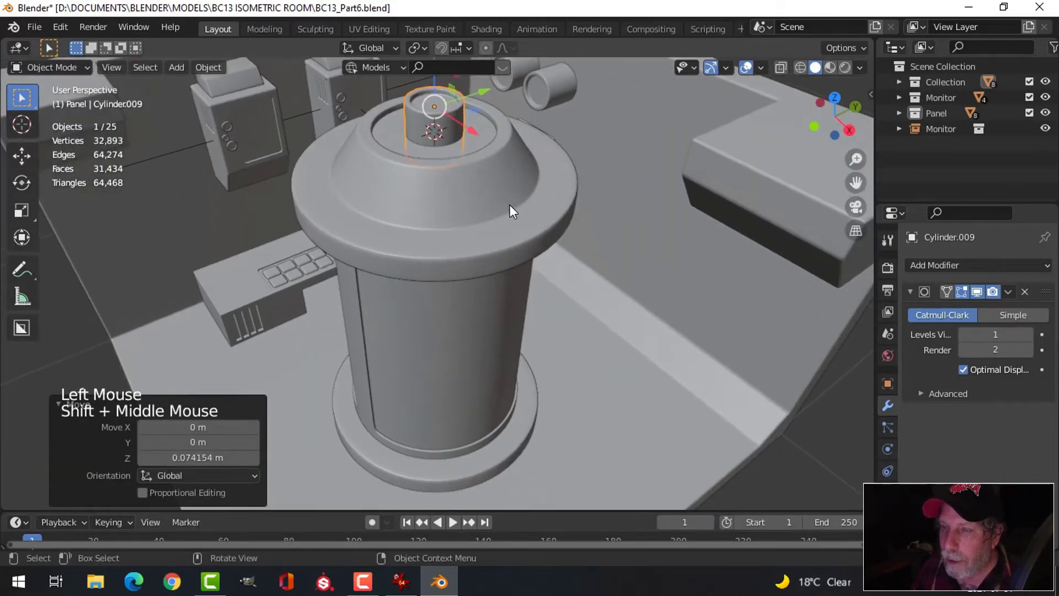
- Compare with the reference image in IrfanView, then scale down the small cylinder's whole mesh in Blender
key("Tab")
key("a")
scroll(520, 198, "down", 3)
middle_click_drag(501, 220, 504, 218, "shift")
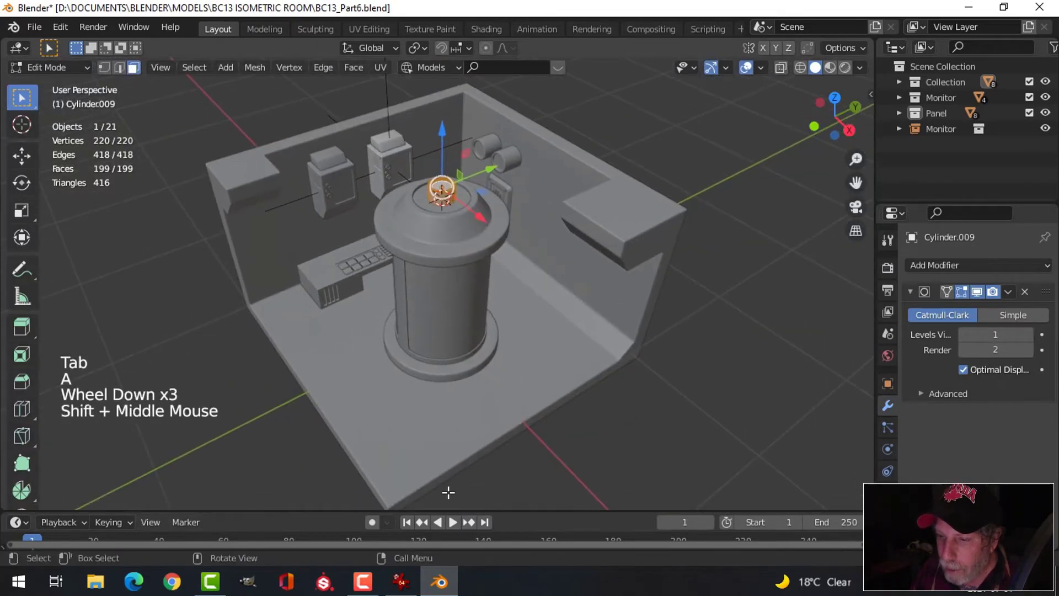
key("alt+Tab")
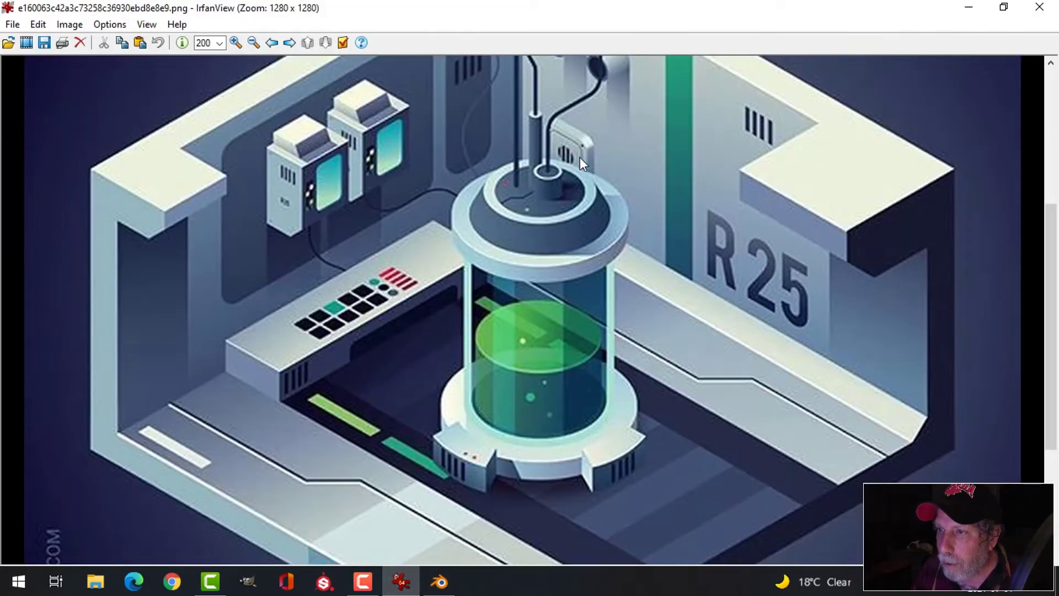
scroll(1007, 168, "up", 2)
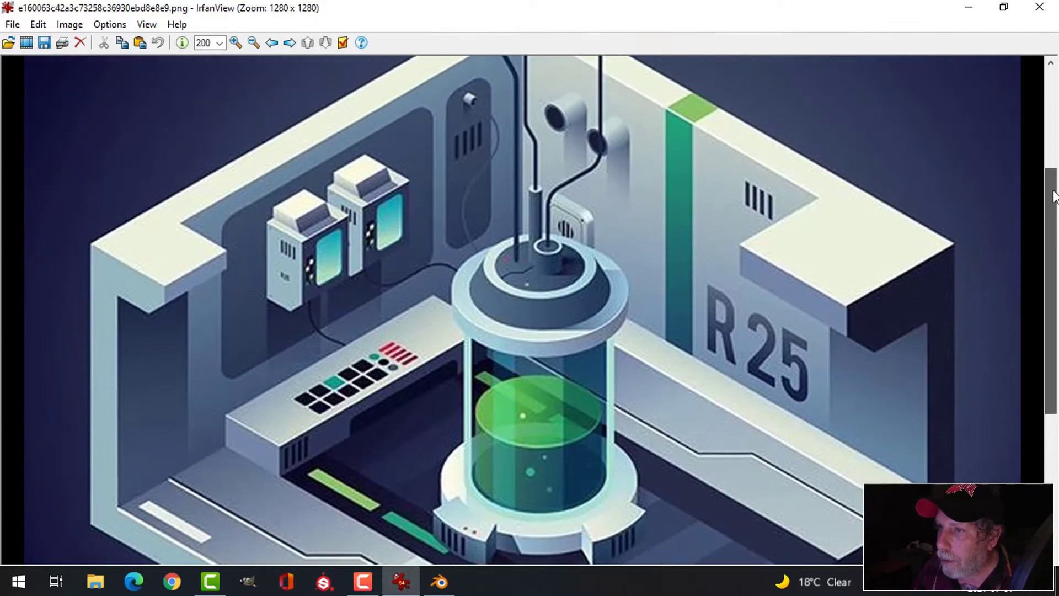
left_click(440, 581)
scroll(546, 276, "up", 2)
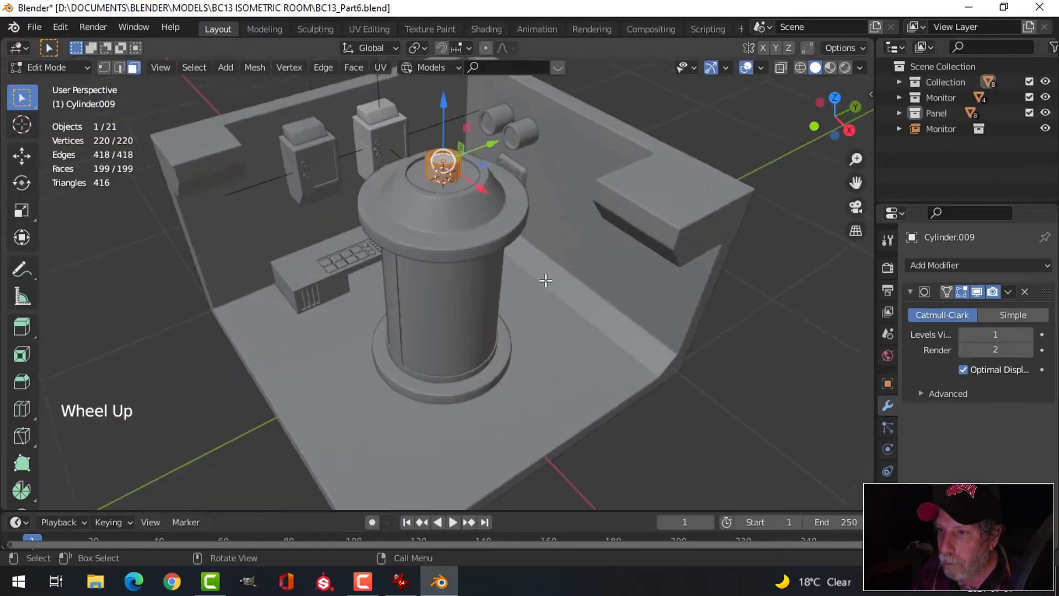
middle_click_drag(546, 276, 496, 359)
key("s")
left_click(543, 314)
- Check the reference image again and shift the small cylinder's mesh about 0.044 m along X on the tank lid
left_click(405, 582)
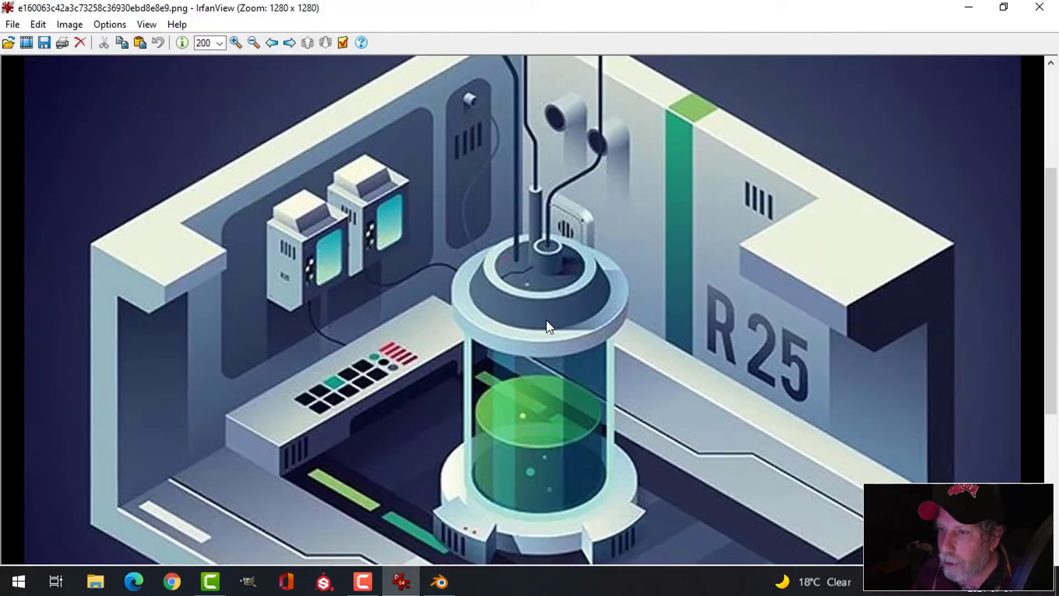
left_click(439, 582)
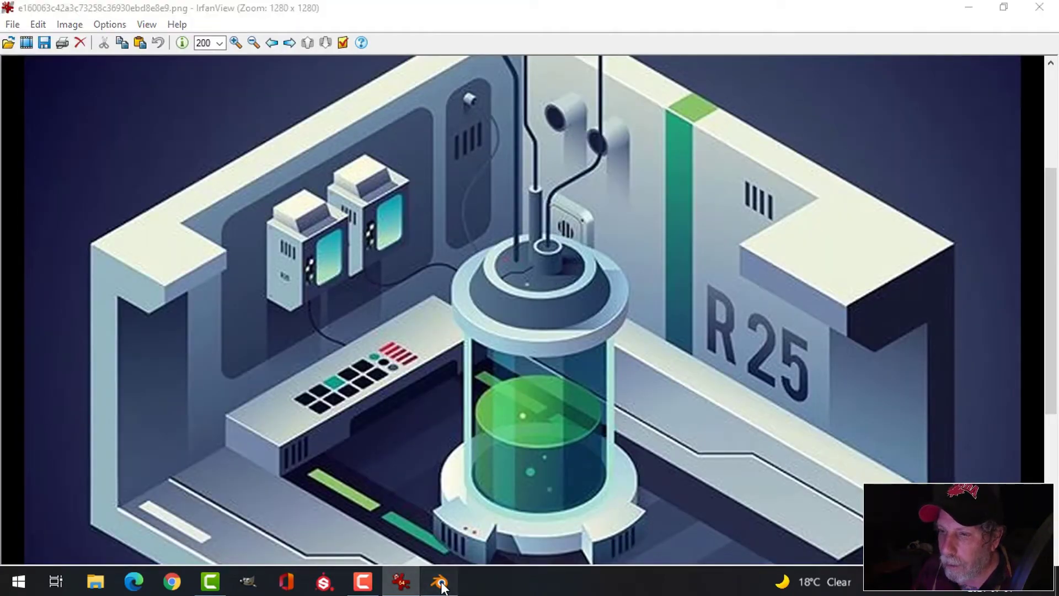
middle_click_drag(500, 315, 535, 354)
left_click(540, 347)
left_click_drag(541, 347, 542, 359)
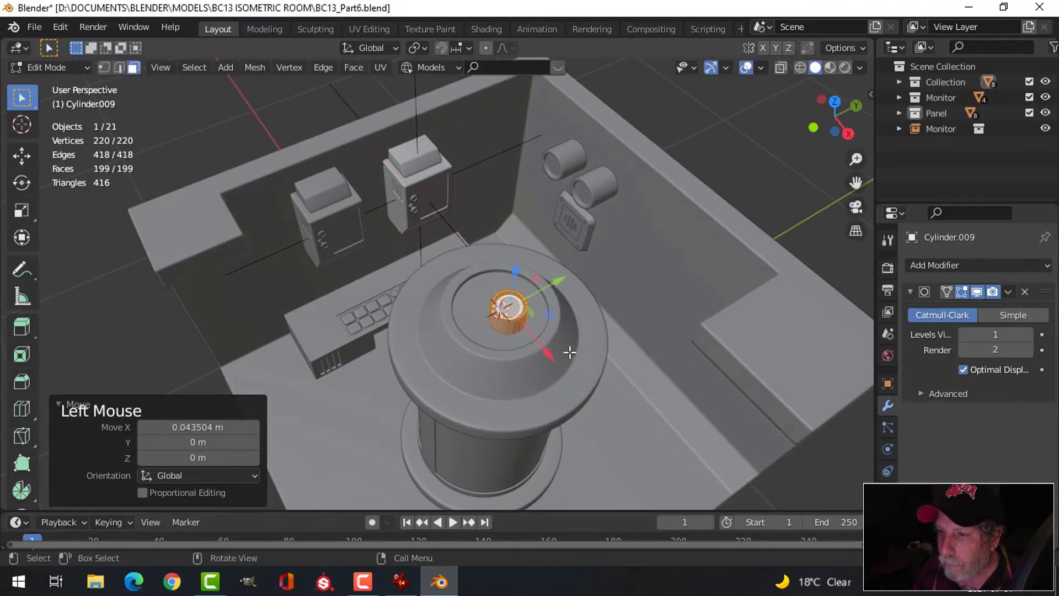
key("alt+a")
key("Tab")
key("alt+a")
- Fine-tune the height and sideways position of the small cylinder's mesh on the tank lid
middle_click_drag(543, 359, 541, 330)
scroll(534, 279, "up", 2)
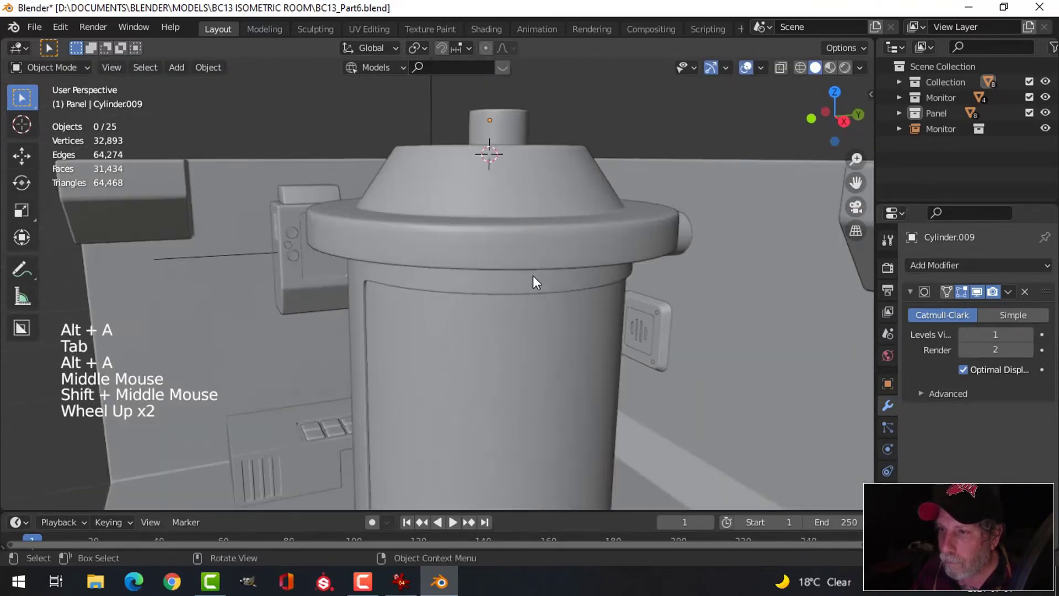
middle_click_drag(534, 279, 491, 260, "shift")
left_click(494, 309)
key("Tab")
key("a")
mouse_move(469, 217)
left_mouse_down()
mouse_move(466, 166)
mouse_move(465, 210)
left_mouse_up()
middle_click_drag(466, 210, 550, 296)
left_click_drag(578, 294, 581, 302)
key("alt+a")
key("Tab")
- Clear the selection and save the Blender file
middle_click_drag(602, 306, 518, 378, "shift")
key("alt+a")
key("ctrl+s")
scroll(532, 291, "down", 2)
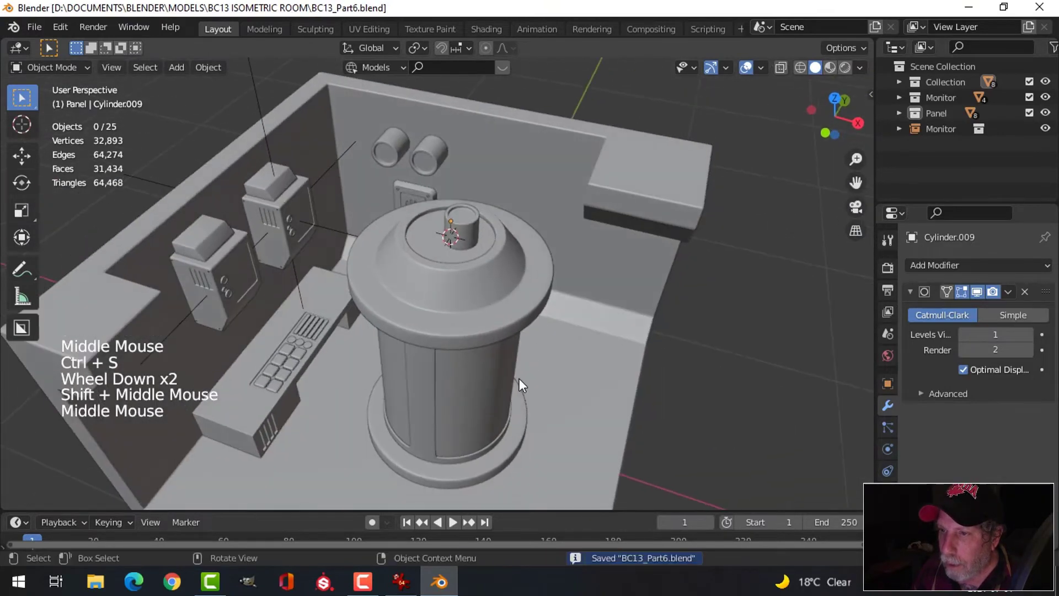
- Check the cylinder's proportions against the reference image and scale its whole mesh uniformly to 0.827
left_click(401, 582)
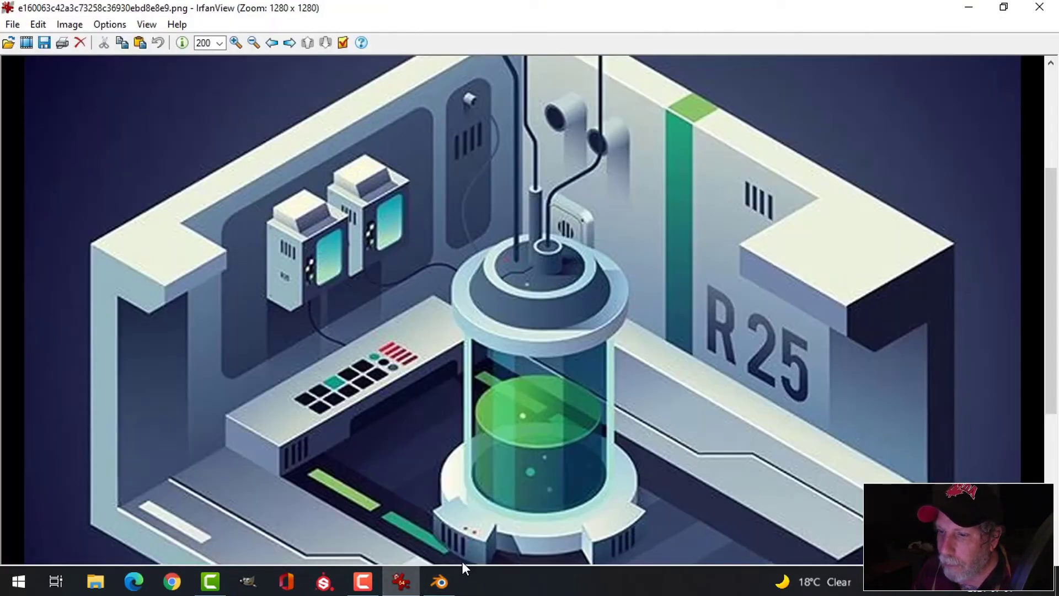
left_click(439, 581)
middle_click_drag(496, 369, 406, 253, "shift")
scroll(497, 347, "up", 2)
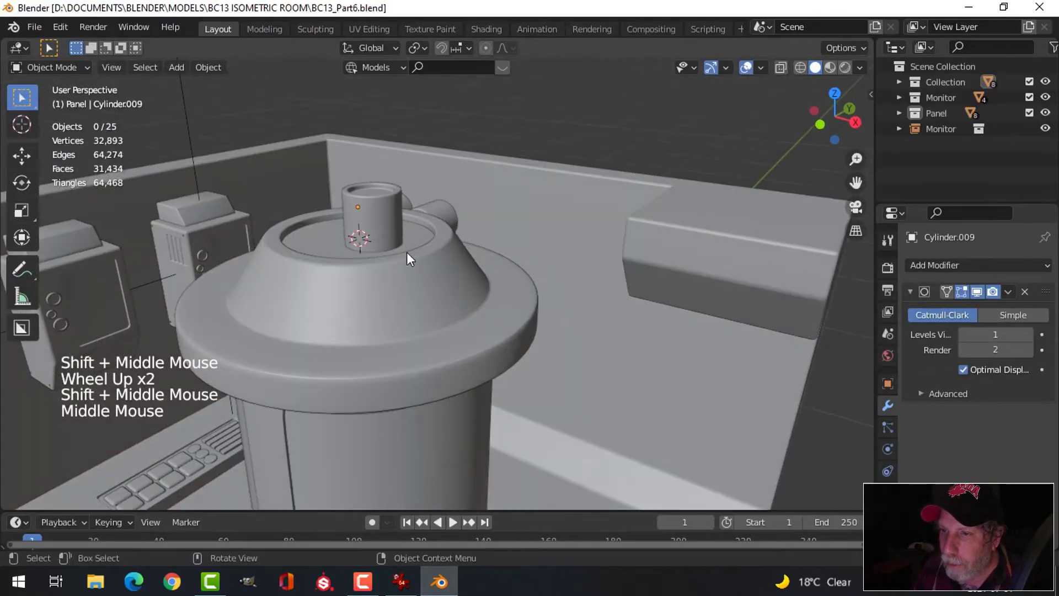
left_click(393, 232)
key("Tab")
key("a")
middle_click_drag(508, 281, 526, 300, "shift")
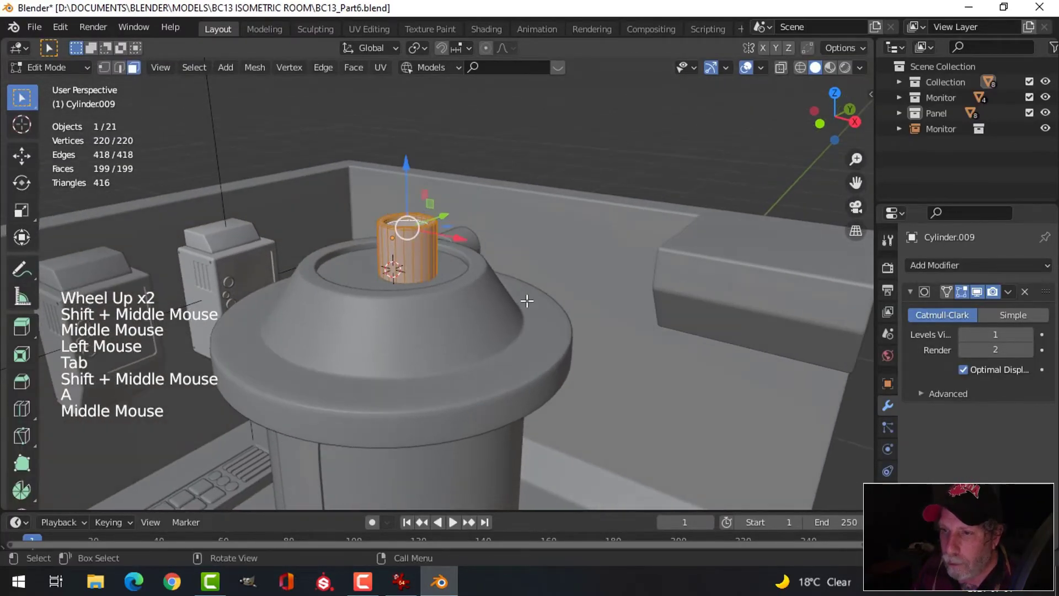
key("s")
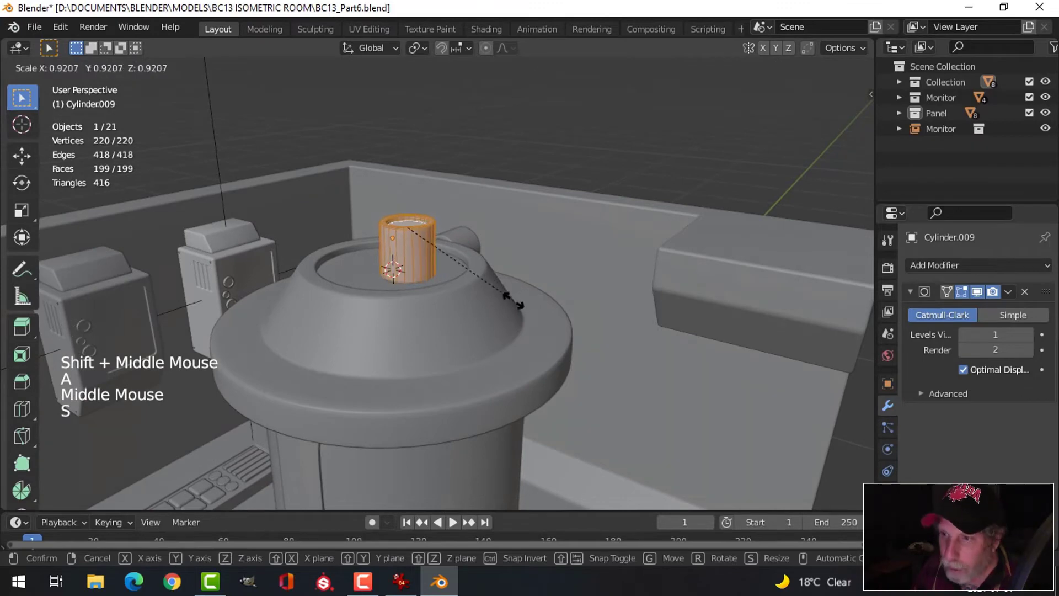
left_click(455, 254)
- Lower the small cylinder's mesh about 0.016 m along Z onto the tank lid
left_click_drag(411, 180, 417, 189)
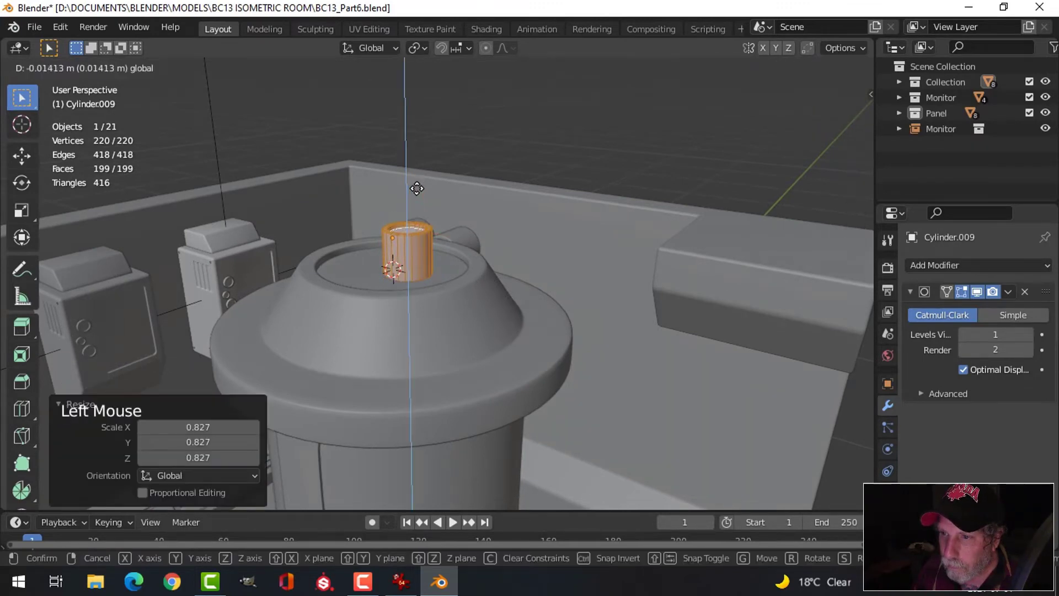
middle_click_drag(515, 296, 537, 297)
middle_click_drag(536, 300, 541, 286)
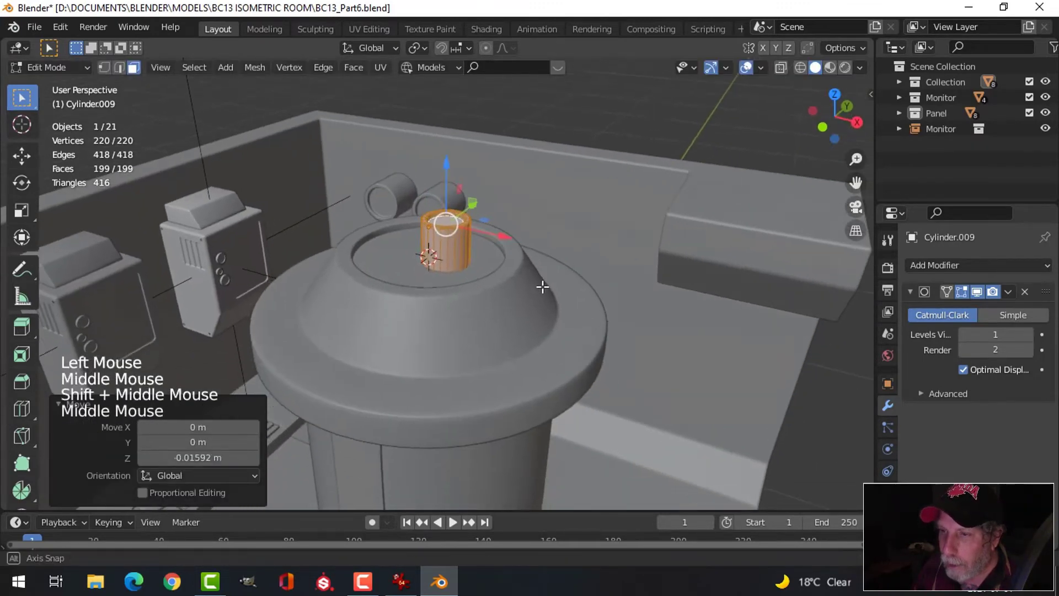
- Consult the reference image, then duplicate the small cylinder's outer top edge loop and move the copy about 0.142 m along negative X
left_click(401, 581)
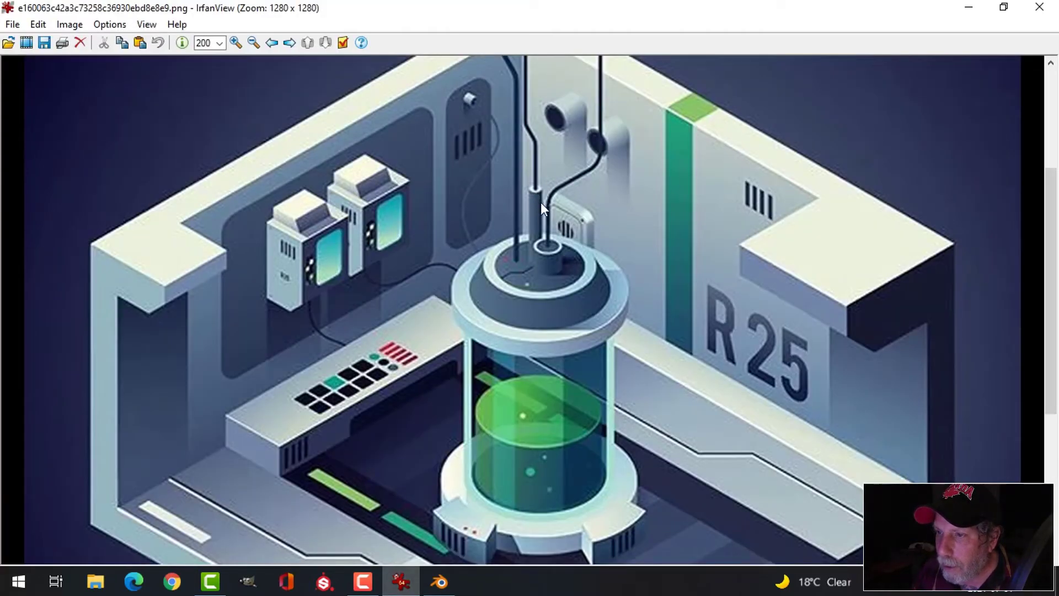
left_click(440, 581)
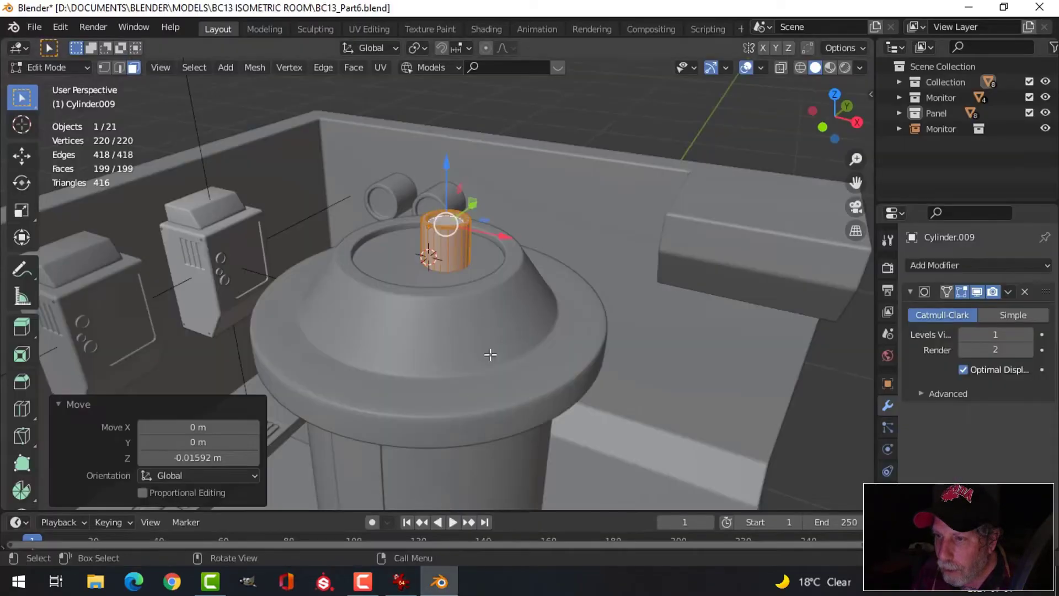
scroll(482, 314, "up", 2)
key("alt+a")
middle_click_drag(482, 314, 459, 262)
key("2")
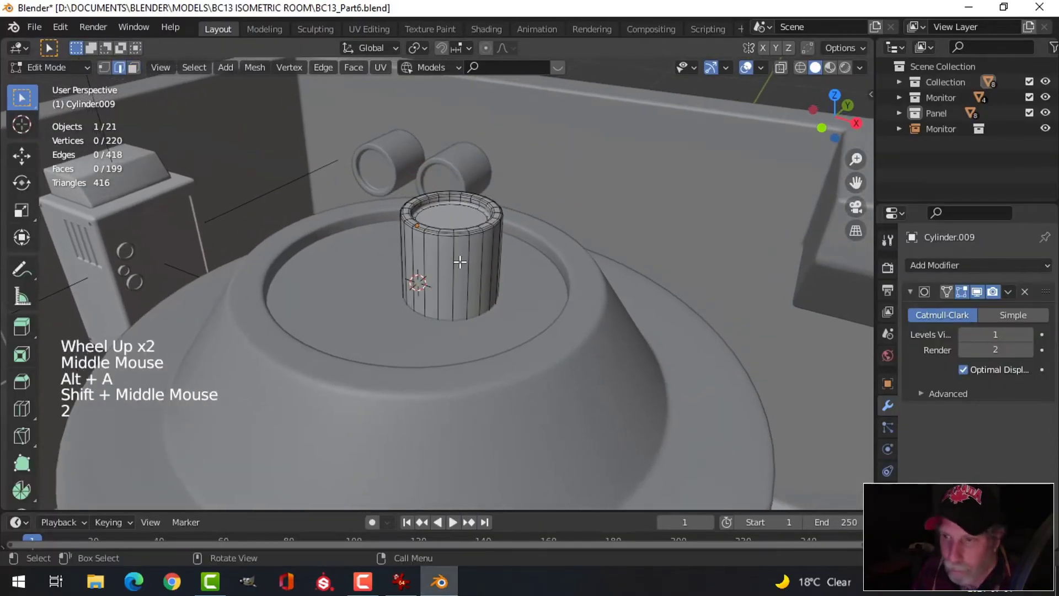
scroll(475, 220, "up", 2)
scroll(482, 184, "down", 1)
left_click(468, 196, "alt+shift")
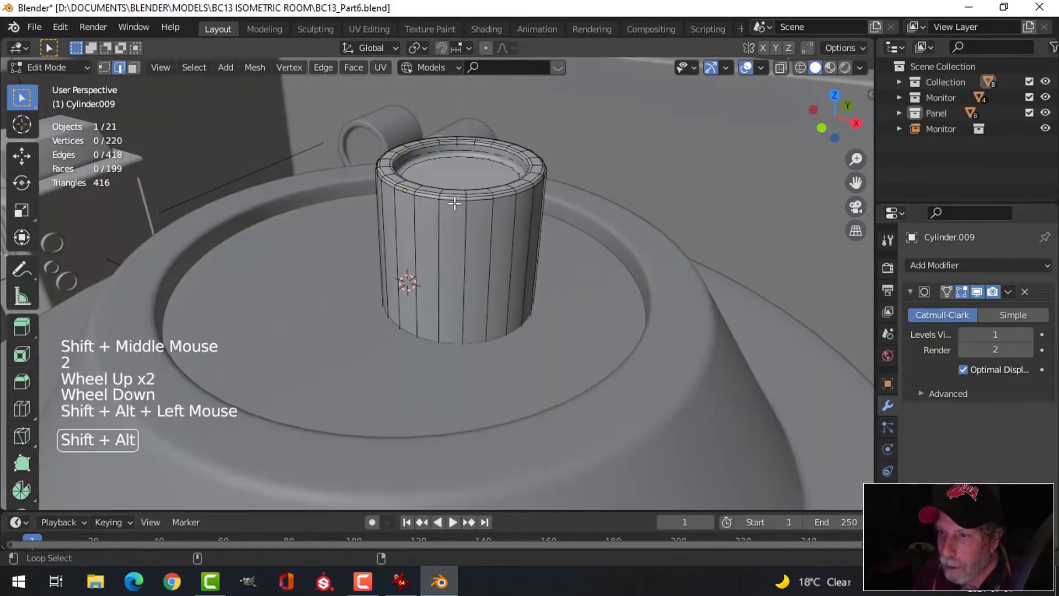
middle_click_drag(468, 196, 536, 242)
scroll(535, 266, "down", 2)
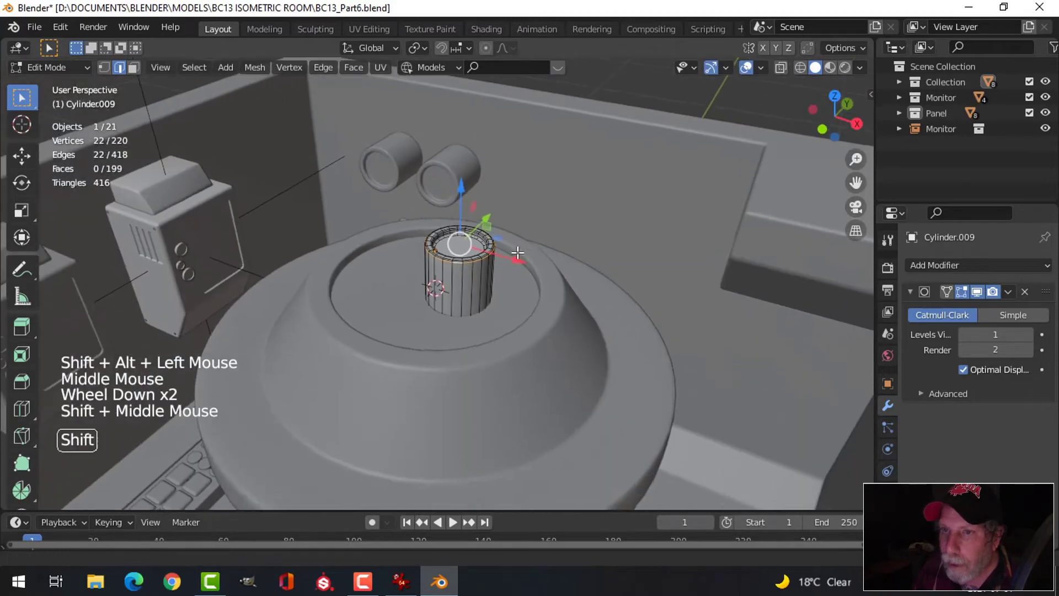
middle_click_drag(403, 200, 451, 215)
key("shift+d")
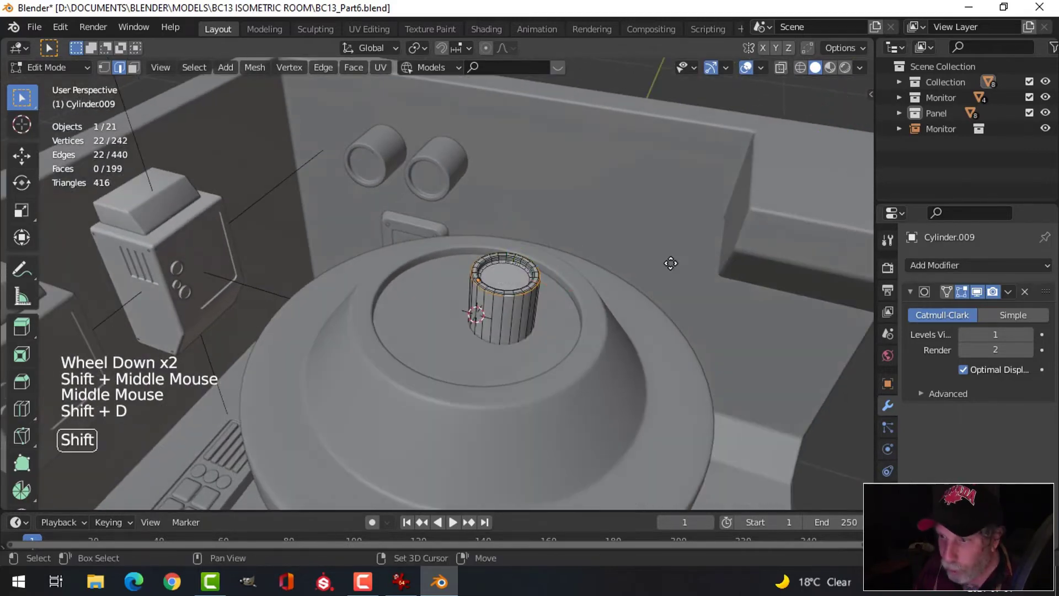
left_click_drag(504, 273, 521, 279)
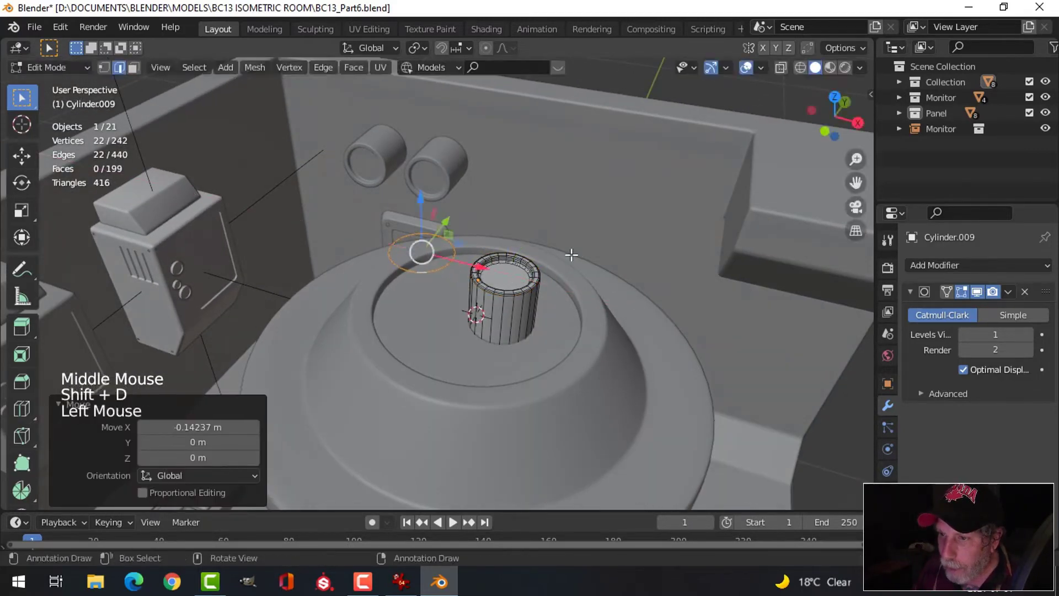
- Scale the duplicated edge loop to 0.458 and separate it into its own object
key("s")
left_click(481, 268)
key("p")
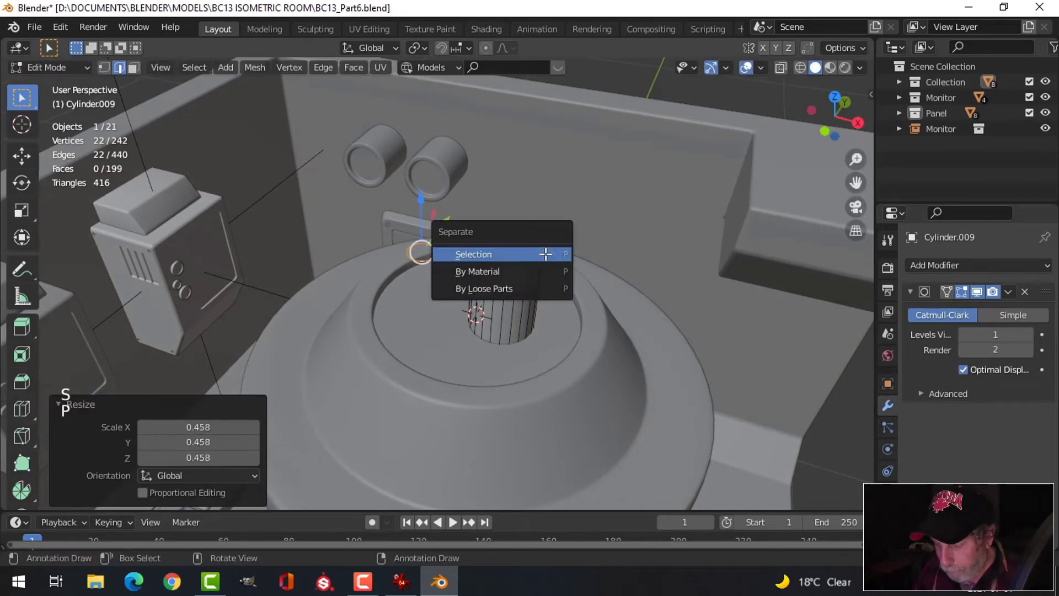
left_click(545, 253)
key("Tab")
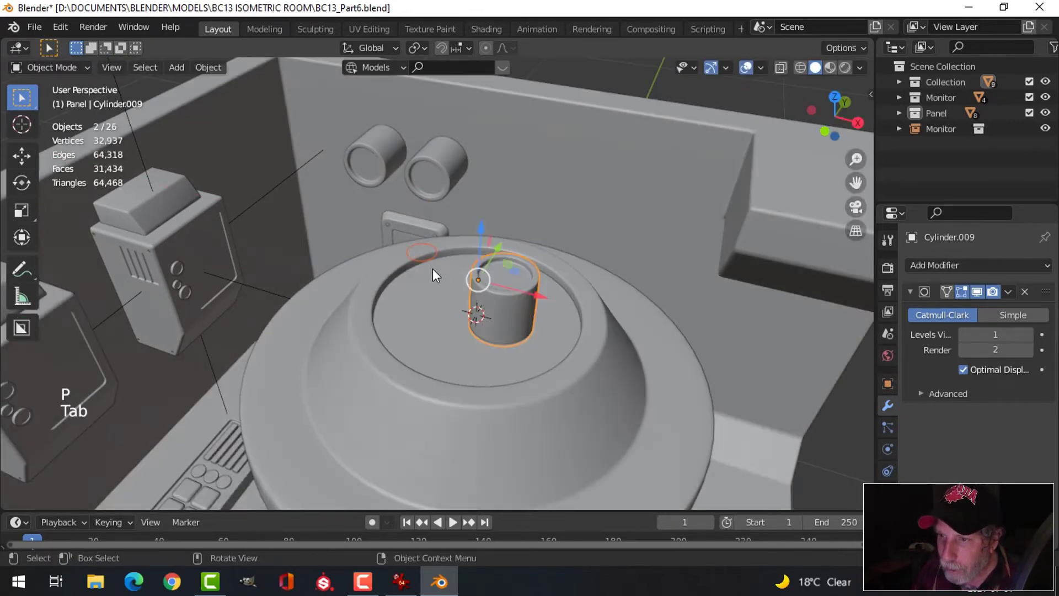
- Lower the separated edge loop about 0.060 m along Z toward the tank lid and scale it uniformly
left_click(479, 259)
key("Tab")
key("a")
middle_click_drag(478, 260, 483, 201)
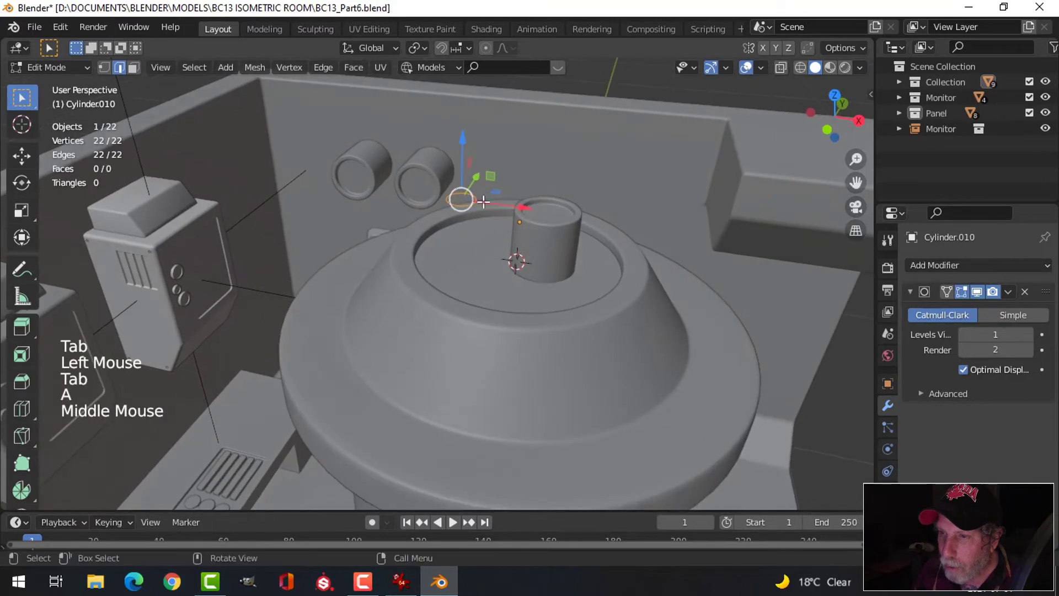
left_click_drag(465, 142, 469, 176)
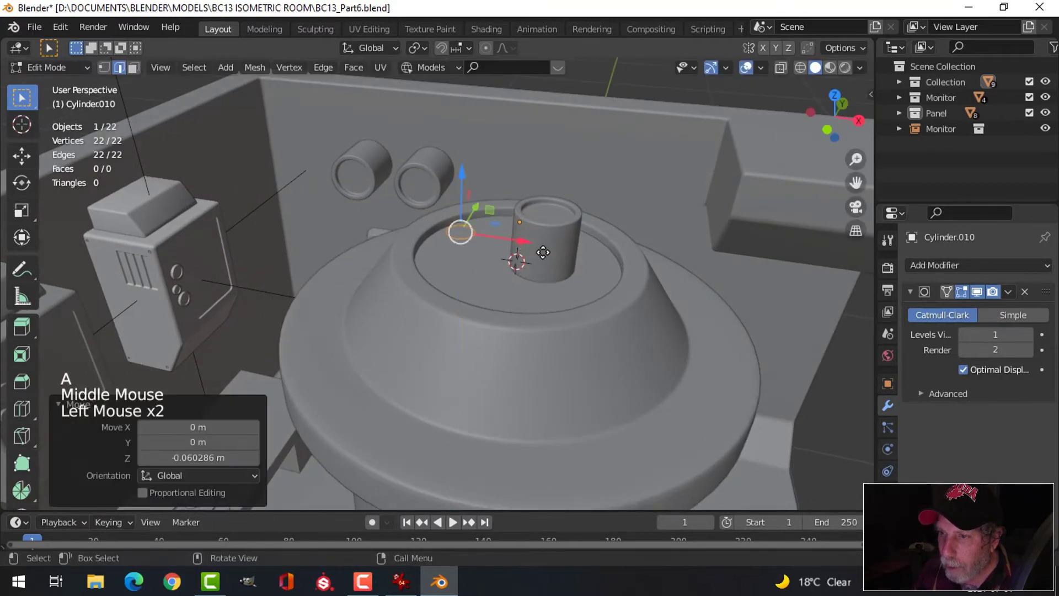
key("s")
left_click(555, 260)
- Extrude the edge loop about 0.156 m upward along Z into a thin tube
mouse_move(554, 260)
middle_mouse_down("shift")
mouse_move(525, 284)
mouse_move(541, 267)
middle_mouse_up("shift")
key("e")
left_click(479, 105)
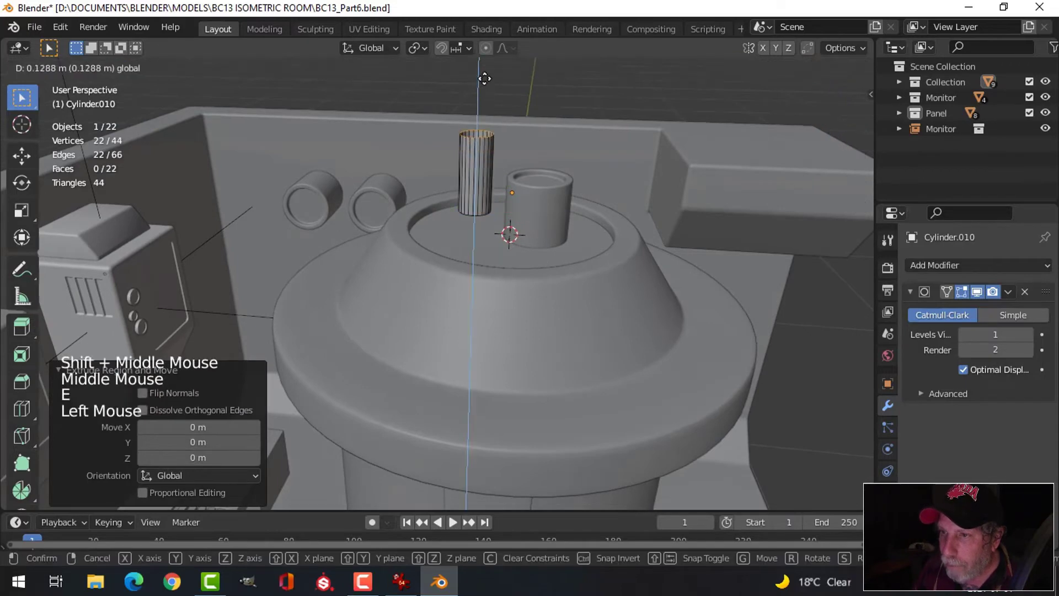
middle_click_drag(514, 75, 540, 161, "shift")
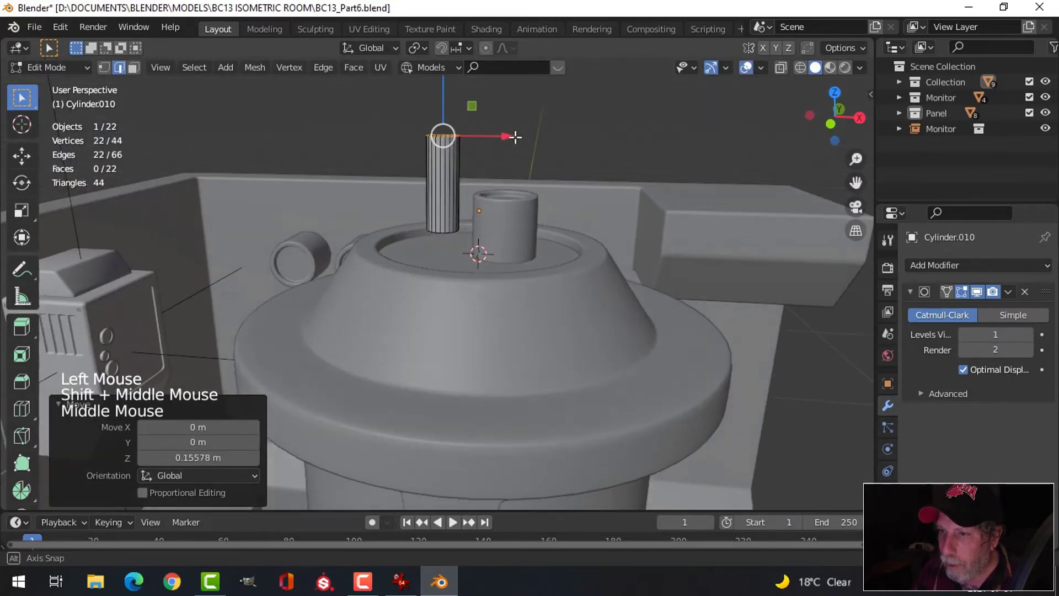
- Lower the whole thin tube mesh about 0.043 m along Z into the tank lid
key("a")
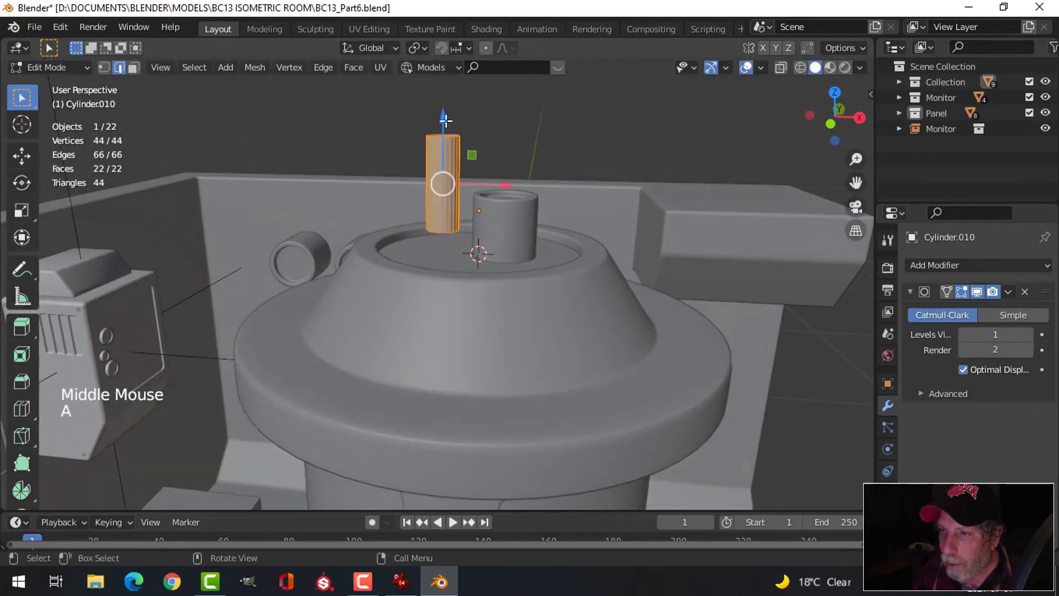
left_click_drag(445, 120, 449, 150)
middle_click_drag(595, 226, 450, 286)
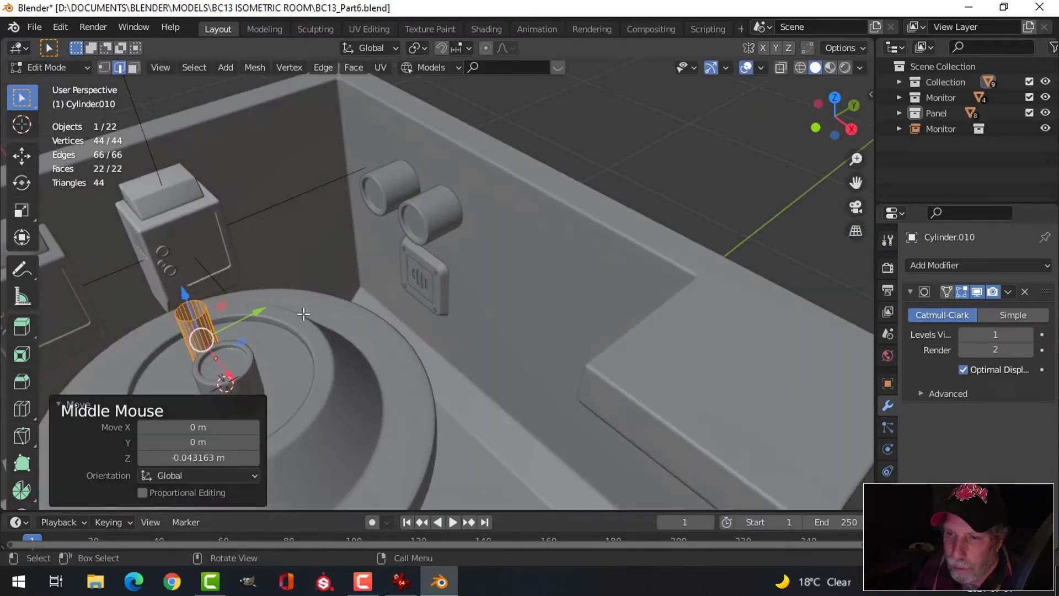
- Consult the reference image, then shift the thin tube mainly along positive Y on the lid in top view
middle_click_drag(303, 312, 381, 217, "shift")
left_click(401, 581)
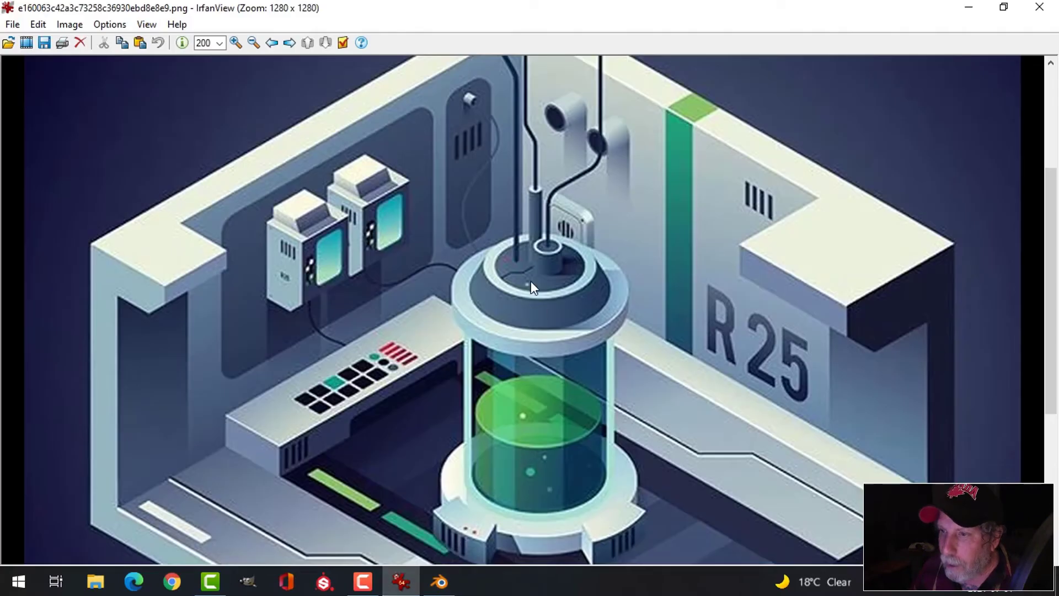
left_click(441, 582)
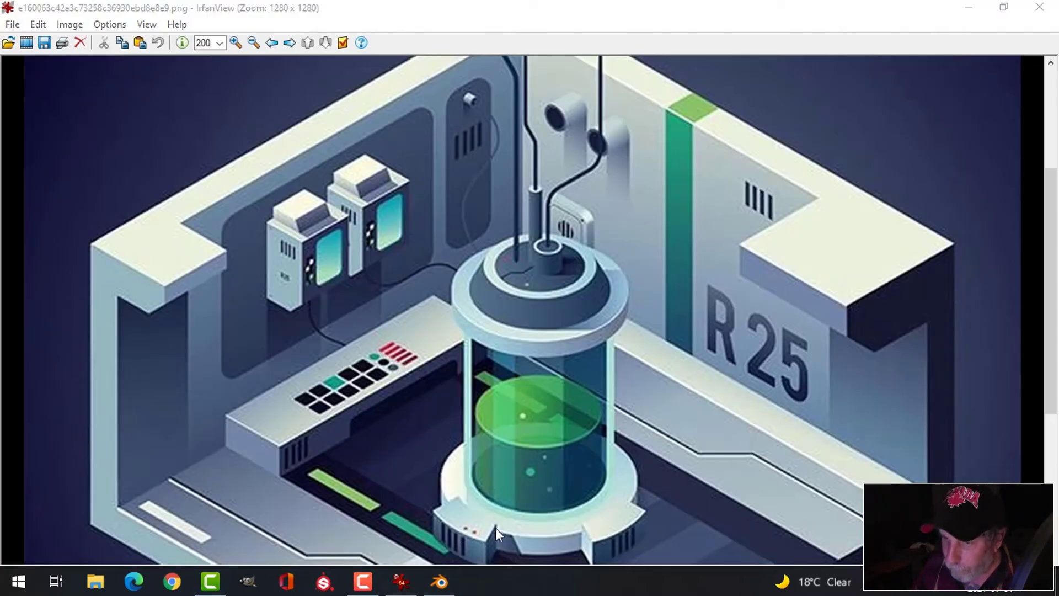
left_click(441, 582)
key("KP_7")
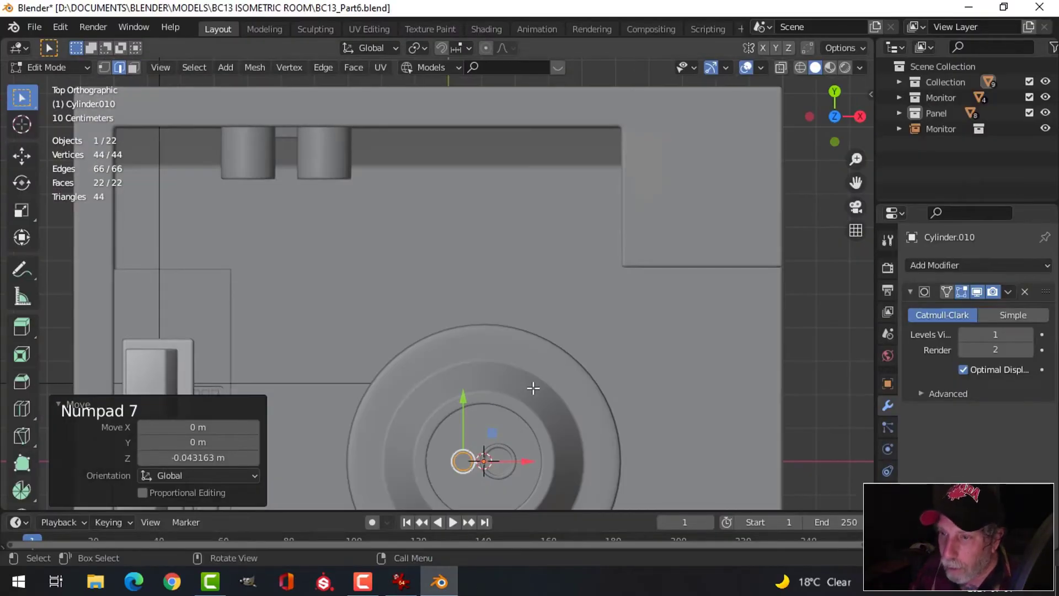
key("g")
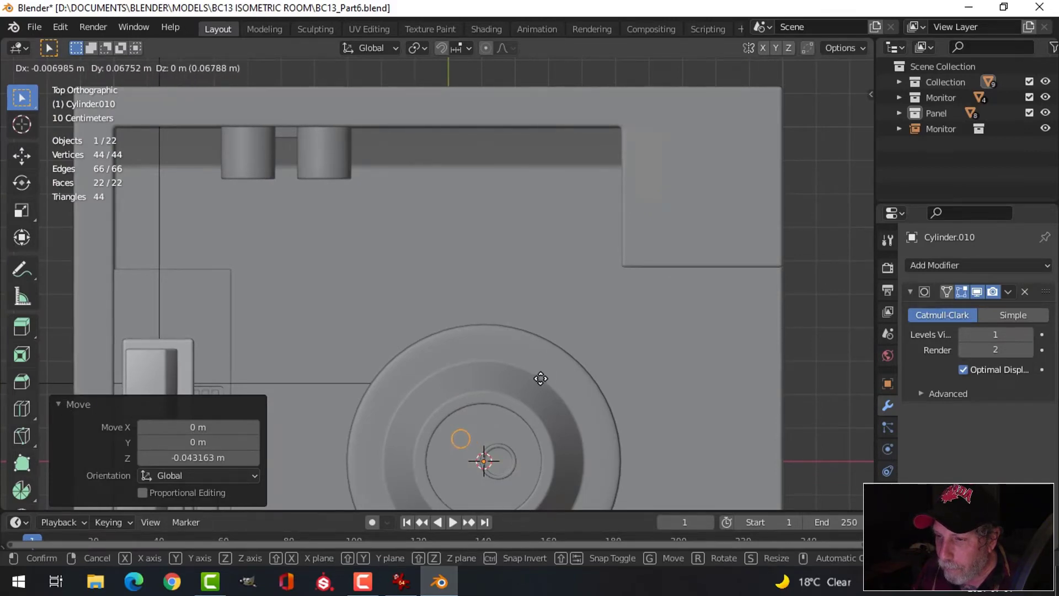
left_click(542, 389)
- Leave mesh editing and compare the thin tube's placement and height with the reference image
middle_click_drag(552, 420, 434, 481)
scroll(650, 379, "up", 2)
key("alt+a")
key("Tab")
scroll(531, 280, "down", 2)
key("alt+a")
scroll(487, 305, "up", 2)
scroll(499, 304, "down", 2)
key("alt+Tab")
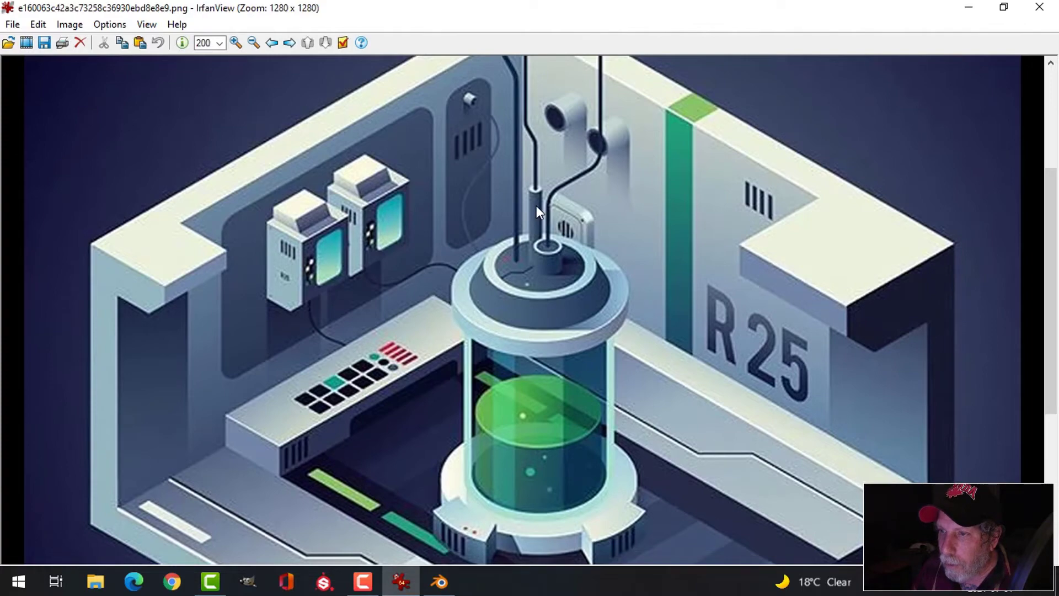
left_click(440, 575)
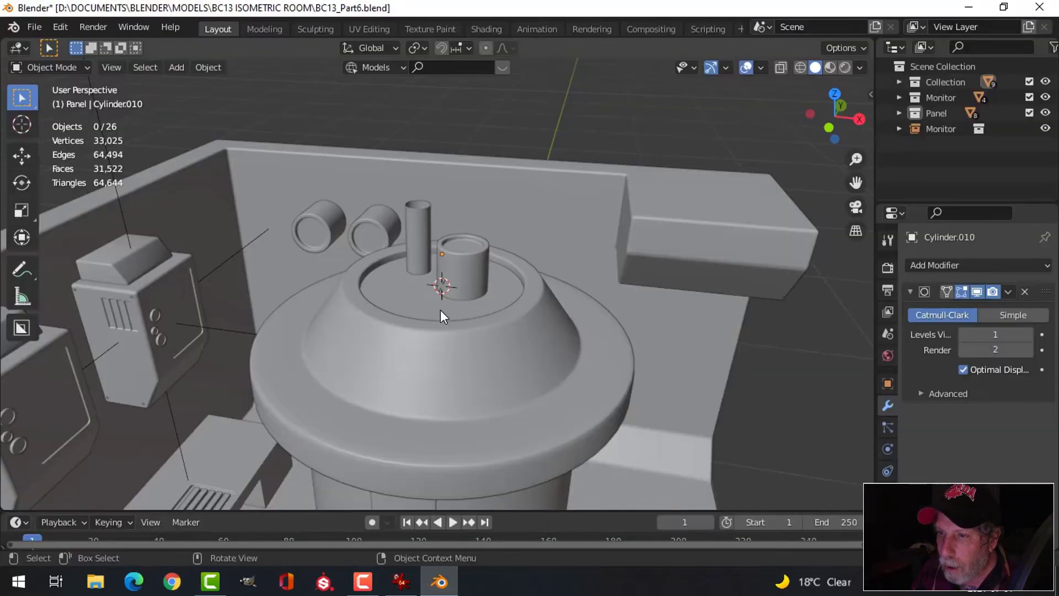
- Lengthen the thin tube by raising its top edge loop slightly along Z
left_click(410, 223)
key("Tab")
middle_click_drag(485, 229, 475, 276, "shift")
scroll(482, 248, "up", 2)
left_click(412, 222, "alt+shift")
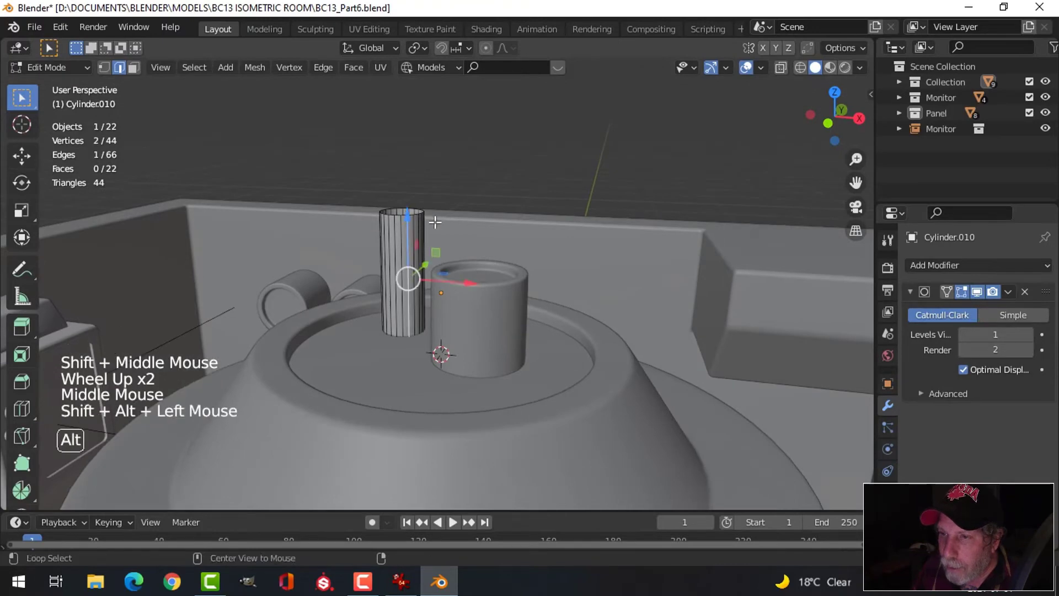
key("alt+a")
scroll(419, 208, "up", 2)
left_click(374, 144, "alt+shift")
middle_click_drag(374, 144, 386, 177)
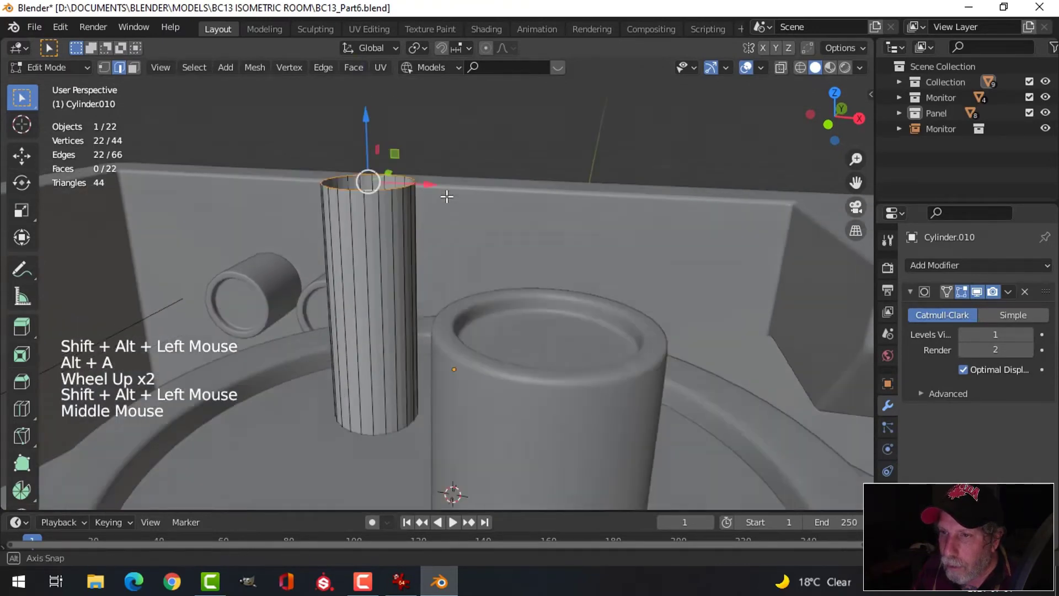
scroll(470, 240, "down", 3)
middle_click_drag(470, 240, 453, 211)
left_click_drag(447, 177, 471, 160)
- Extrude the tube's top edge loop and scale it inward to form a narrow flat rim
middle_click_drag(507, 240, 502, 217, "shift")
scroll(496, 251, "up", 1)
scroll(500, 213, "up", 2)
key("e")
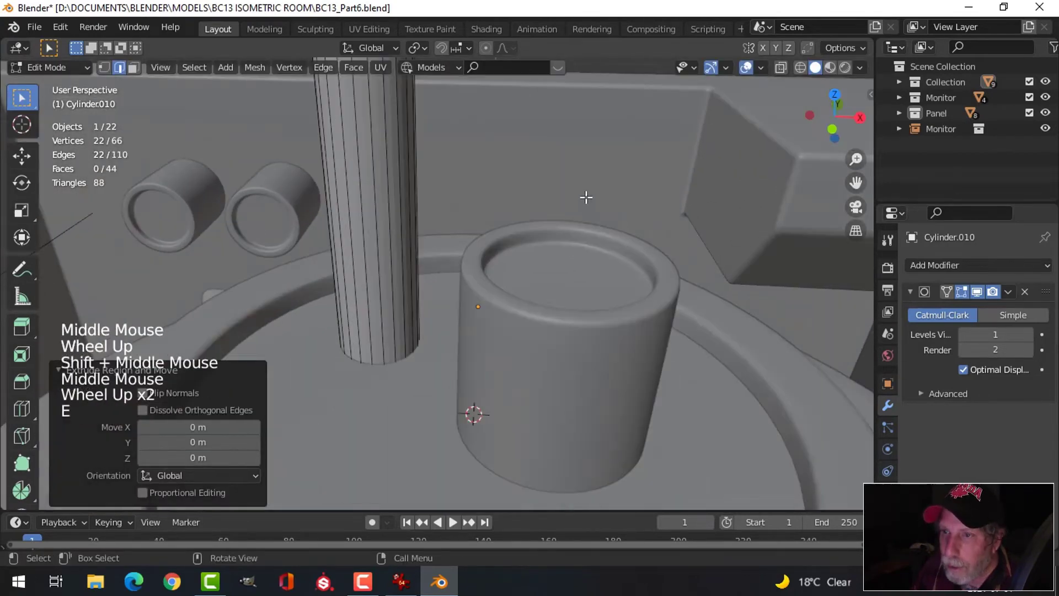
key("s")
left_click(490, 209)
- Close the opening inside the tube's rim with a single face
scroll(490, 210, "down", 3)
middle_click_drag(490, 210, 461, 244, "shift")
scroll(499, 232, "up", 3)
key("f")
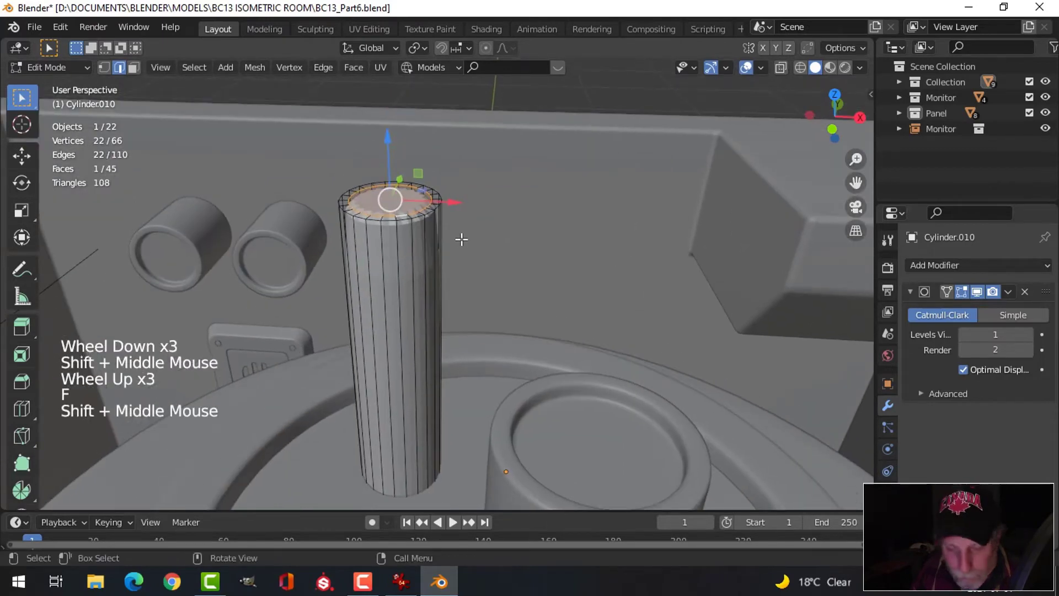
key("ctrl+z")
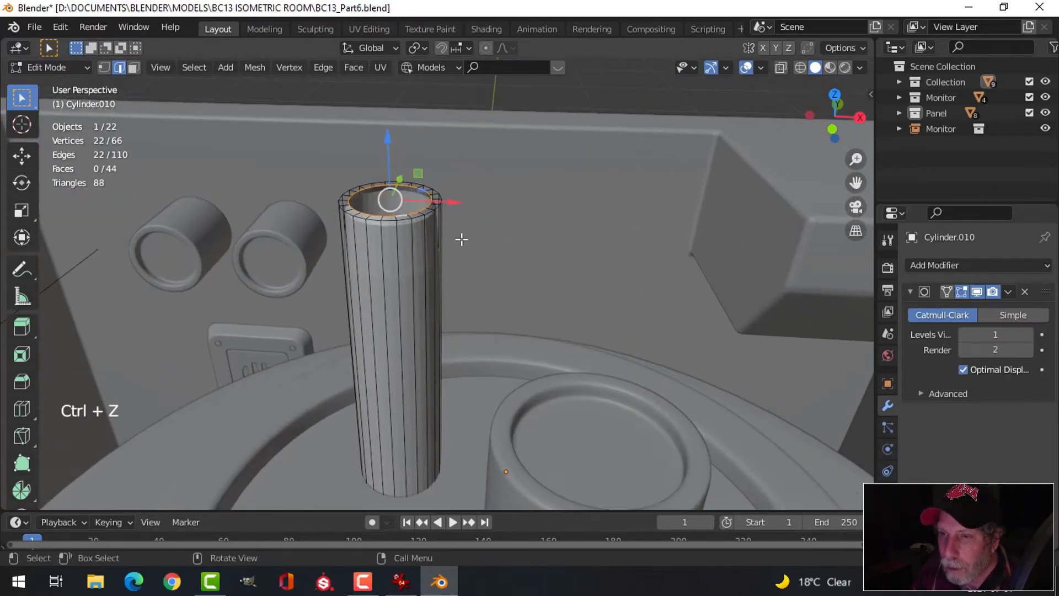
scroll(461, 239, "up", 1)
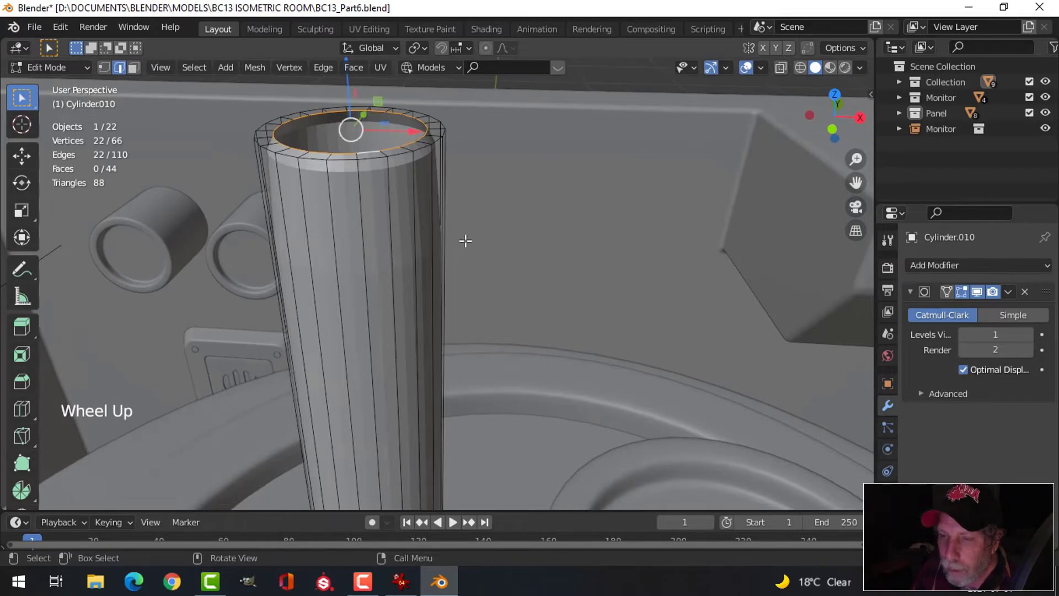
key("f")
key("alt+a")
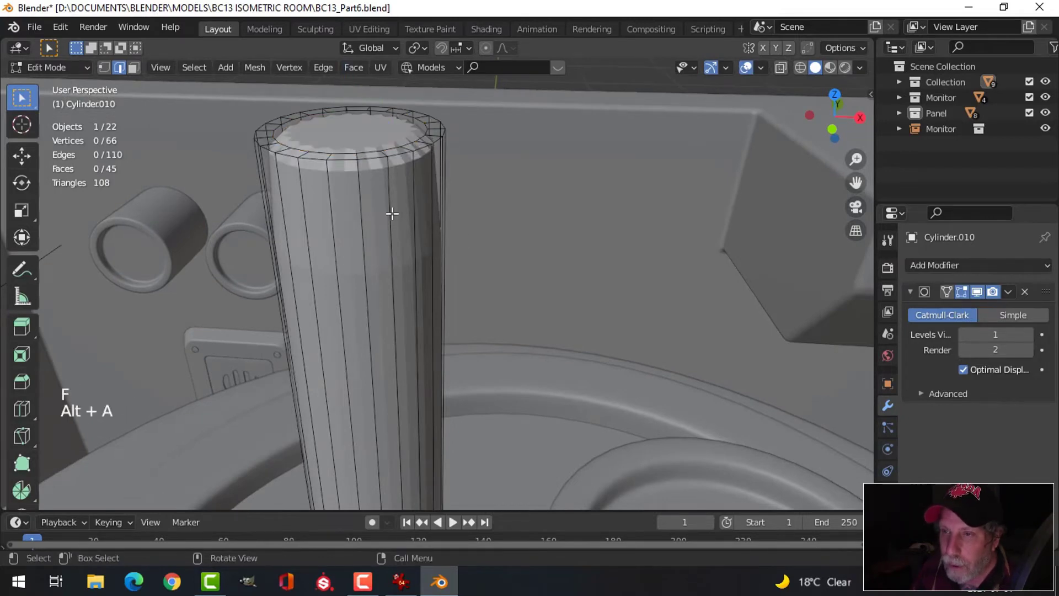
- Bevel the tube's outer top edge loop by about 0.002 m with two segments
left_click(373, 161, "alt+shift")
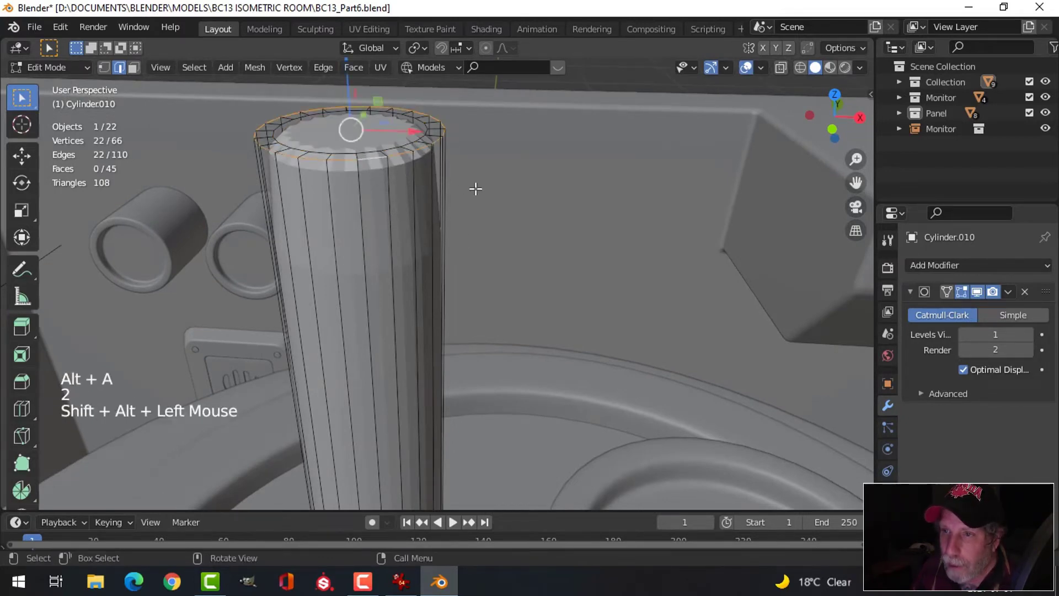
key("ctrl+b")
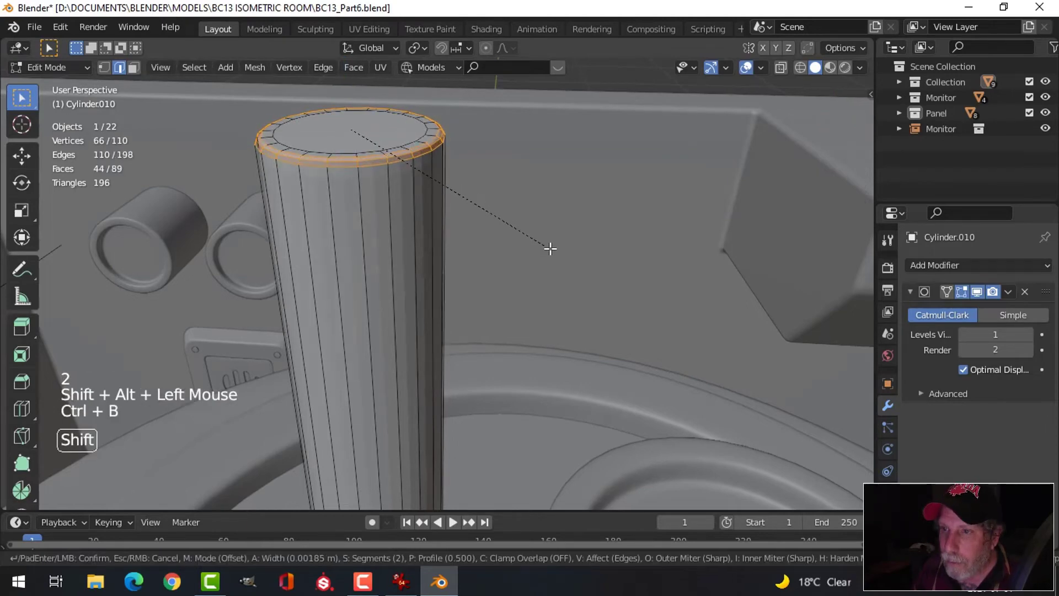
scroll(553, 249, "up", 1)
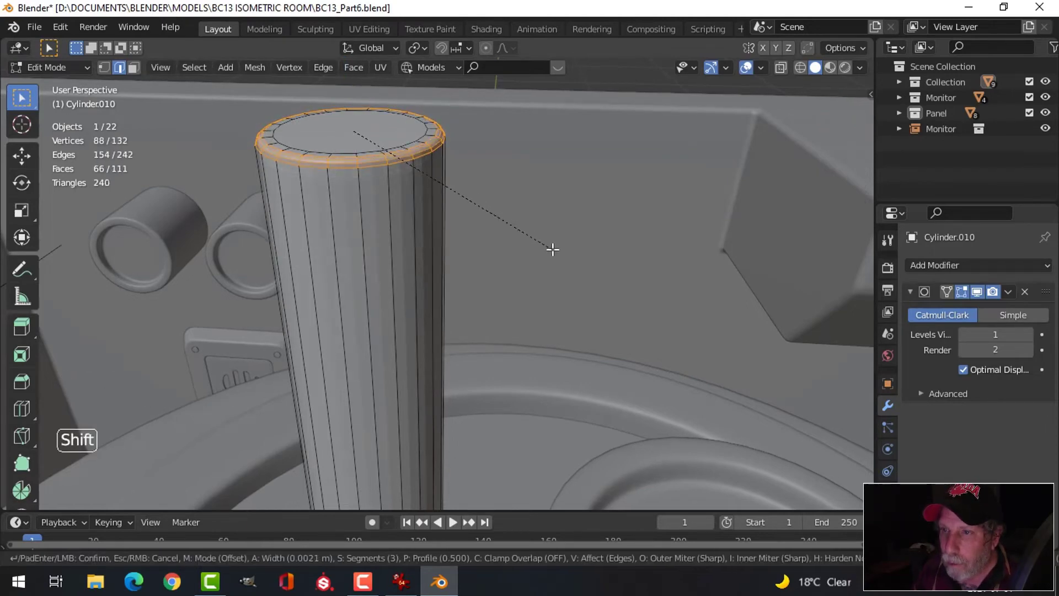
left_click(552, 250)
key("alt+a")
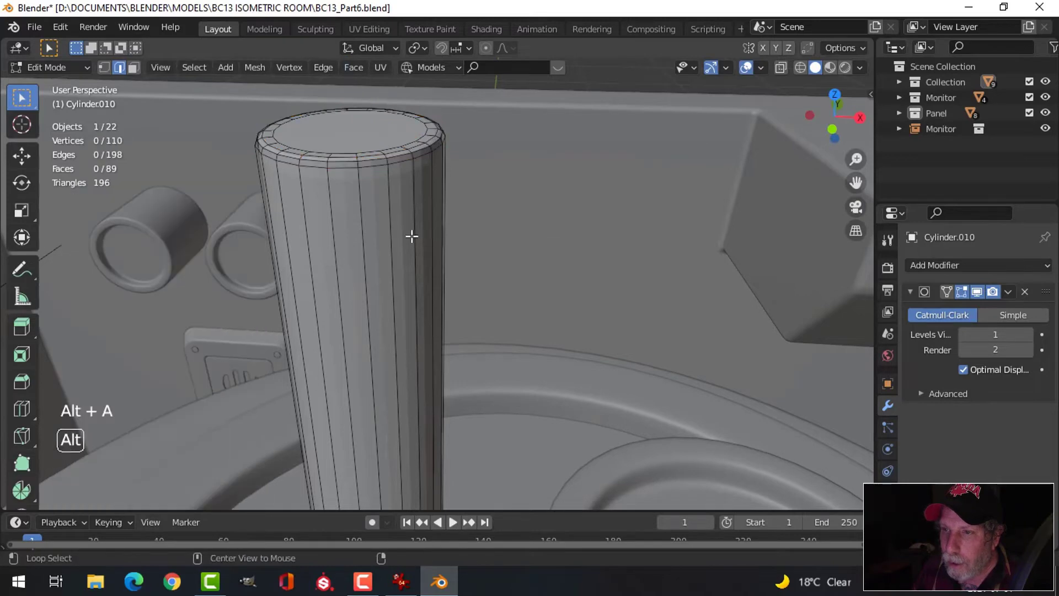
- Add a supporting edge loop around the tube just below its beveled top edge
key("ctrl+r")
left_click(383, 221)
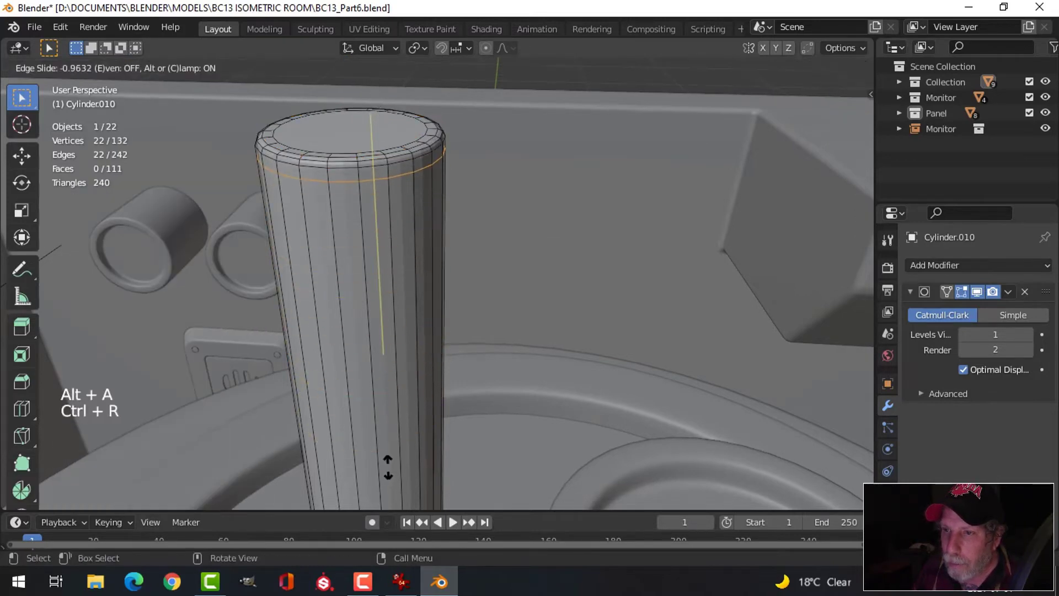
left_click(389, 461)
- Return to Object Mode and apply smooth shading to the thin tube
key("Tab")
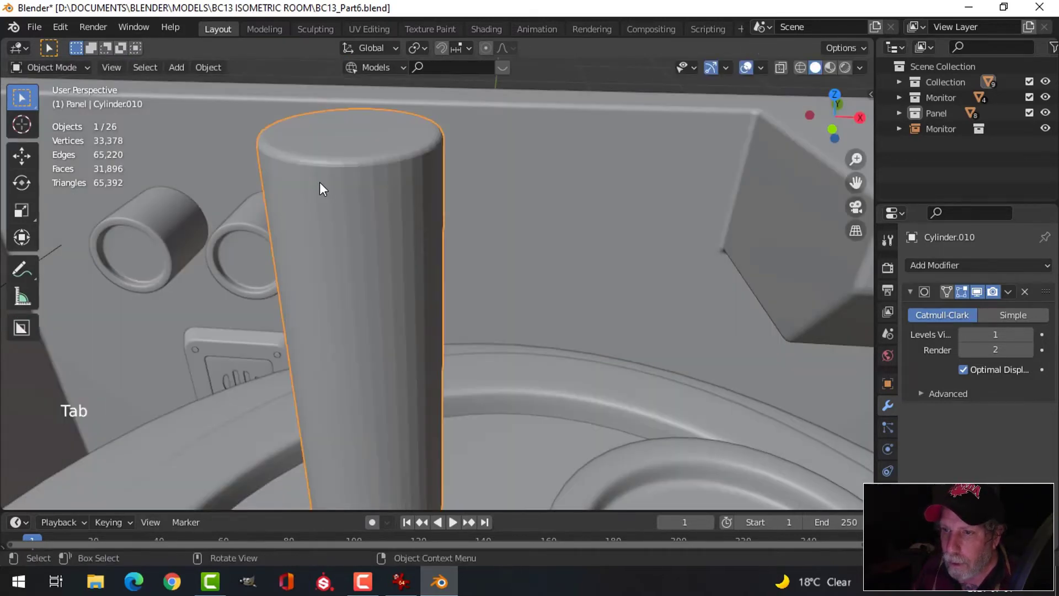
right_click(327, 196)
left_click(327, 196)
scroll(422, 227, "down", 3)
key("alt+a")
middle_click_drag(431, 355, 415, 309)
middle_click_drag(415, 308, 400, 337)
- Cut another edge loop around the tube near its top at a slide factor of -0.945
scroll(402, 356, "up", 1)
scroll(405, 346, "up", 1)
middle_click_drag(400, 338, 392, 299, "shift")
left_click(395, 325)
key("Tab")
scroll(428, 327, "up", 2)
key("alt+a")
scroll(430, 345, "down", 2)
key("ctrl+r")
left_click(394, 309)
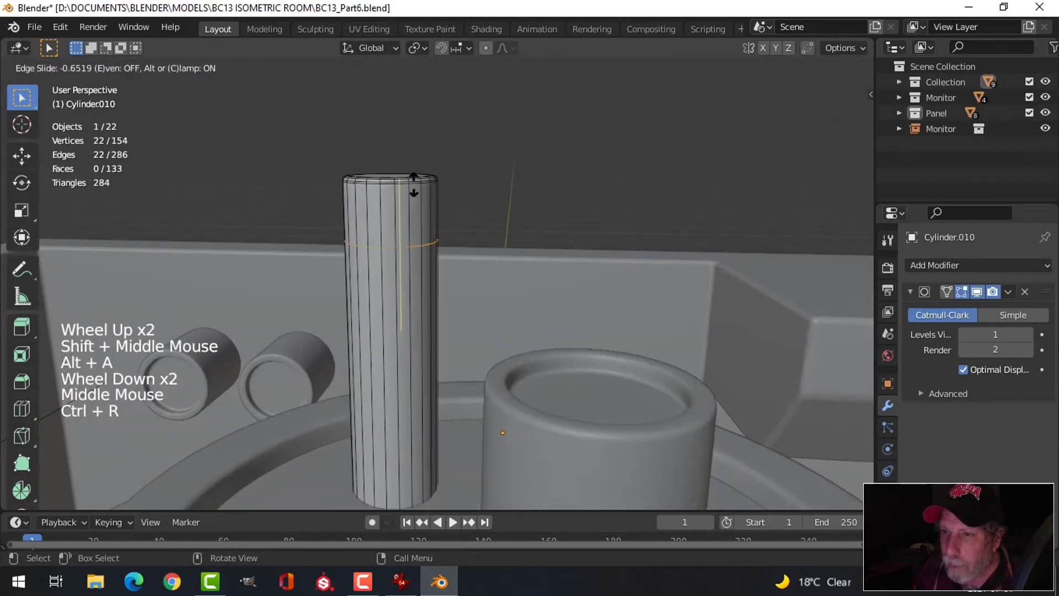
left_click(414, 143)
- Bevel the new edge loop into a one-segment band 0.000657 m wide and raise it about 0.0018 m along Z
scroll(435, 196, "up", 2)
middle_click_drag(435, 196, 467, 268, "shift")
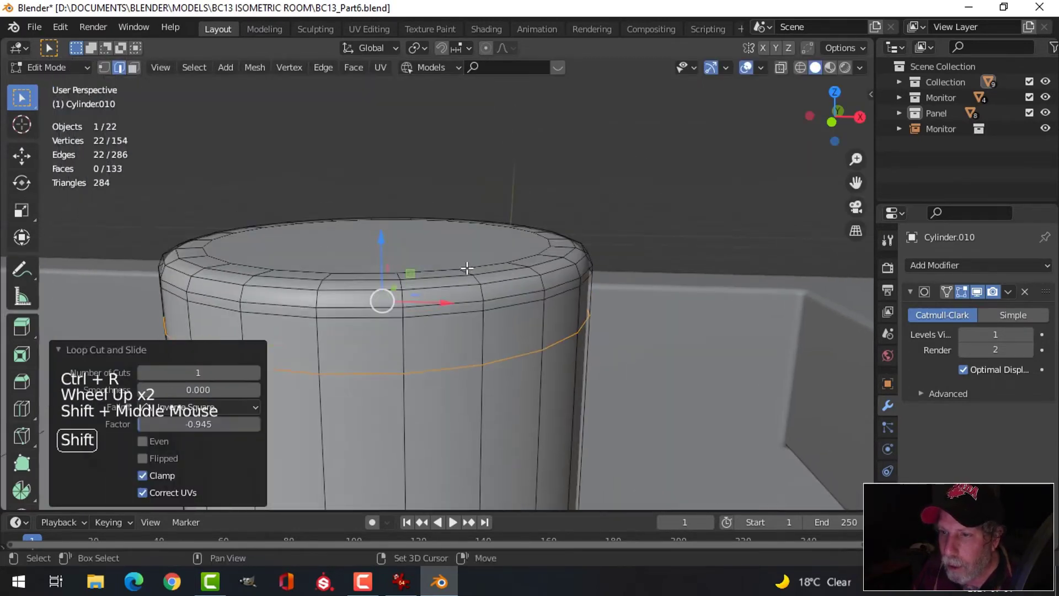
key("ctrl+b")
key("shift")
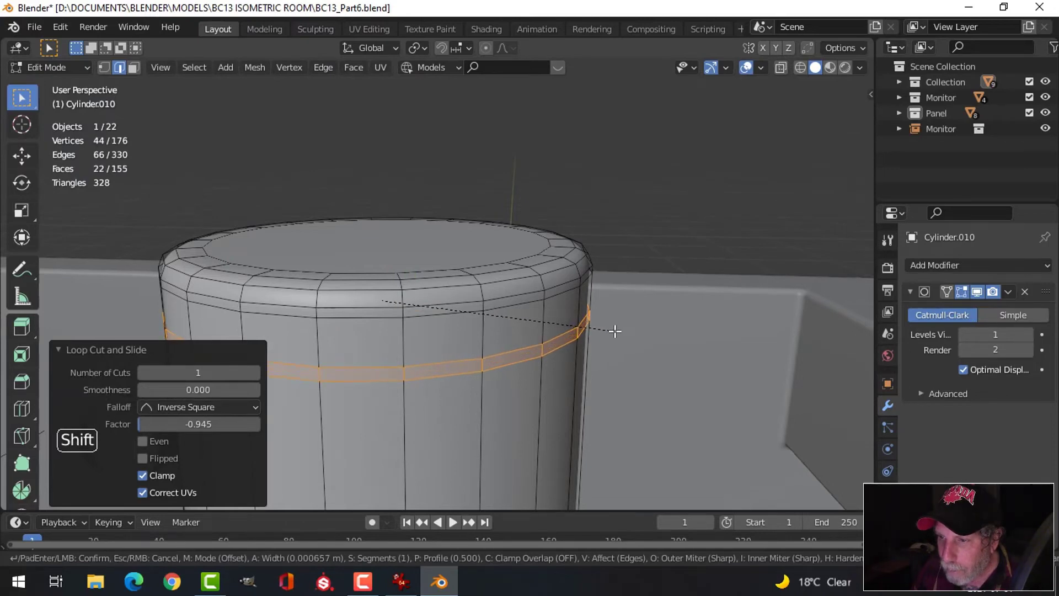
left_click(615, 331)
middle_click_drag(500, 355, 482, 331)
scroll(474, 319, "down", 2)
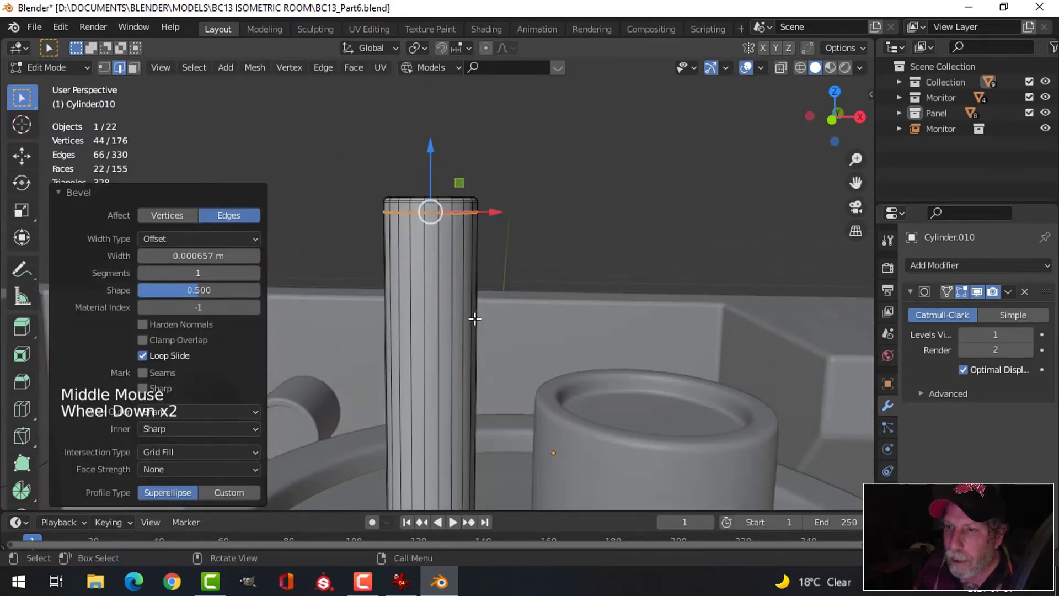
left_click_drag(432, 177, 432, 168)
middle_click_drag(433, 169, 513, 248)
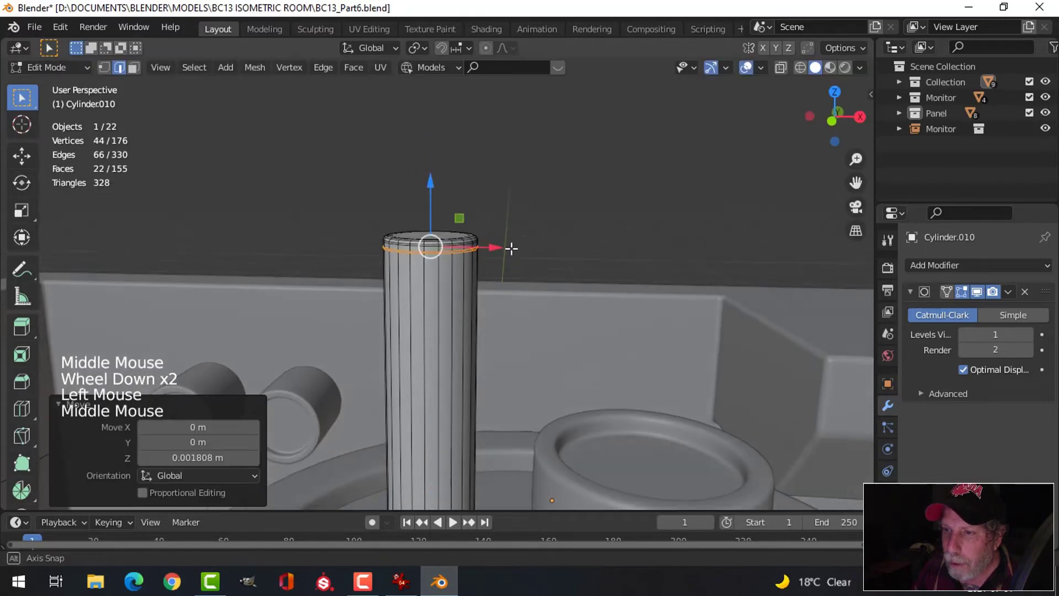
- Extrude the narrow band and scale it to 0.934 to form a groove below the tube's cap
scroll(520, 286, "up", 1)
middle_click_drag(520, 287, 574, 292, "shift")
scroll(507, 303, "up", 1)
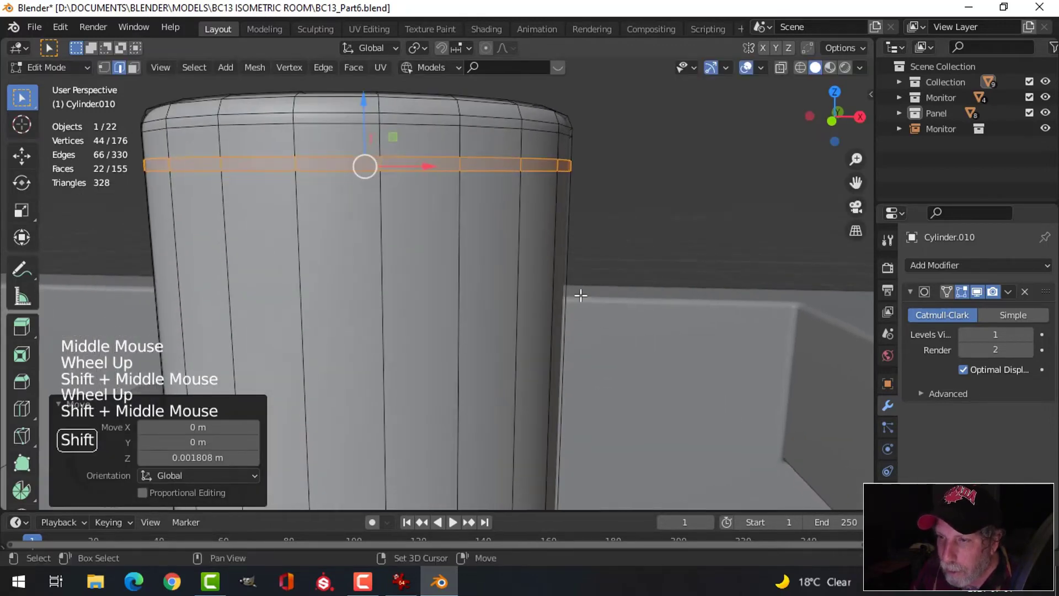
key("e")
key("s")
left_click(560, 297)
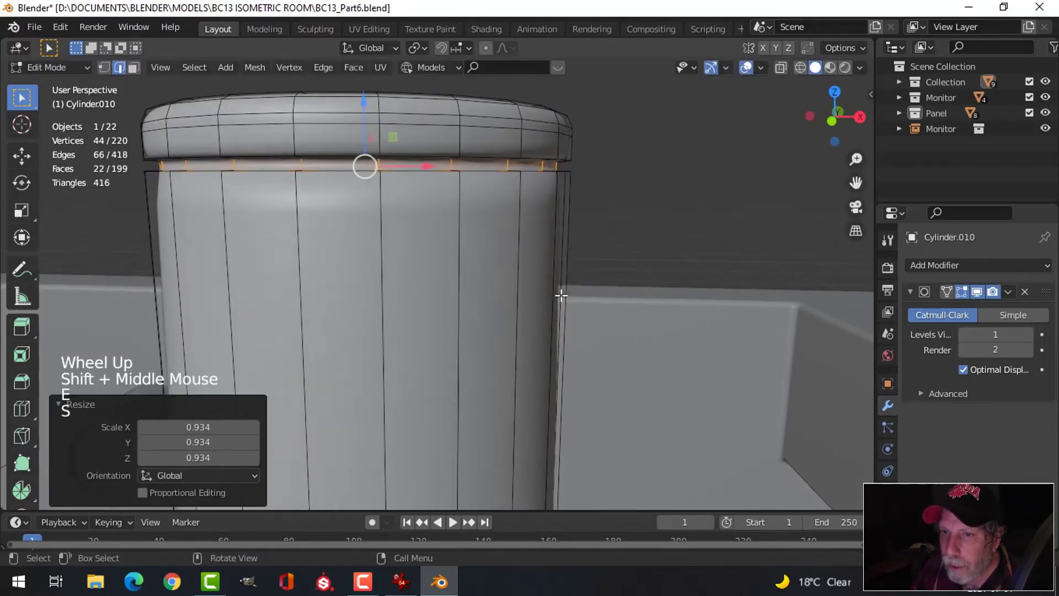
- Add supporting edge loops just below and above the groove, with slide factors of -0.982 and 0.850
key("ctrl+r")
left_click(449, 275)
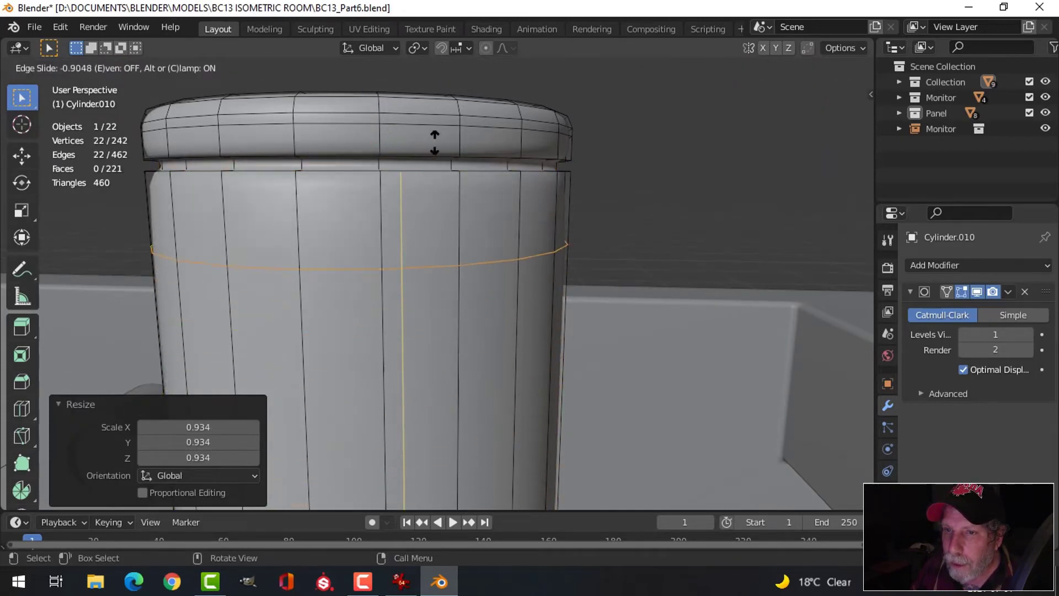
left_click(439, 94)
key("ctrl+r")
left_click(383, 118)
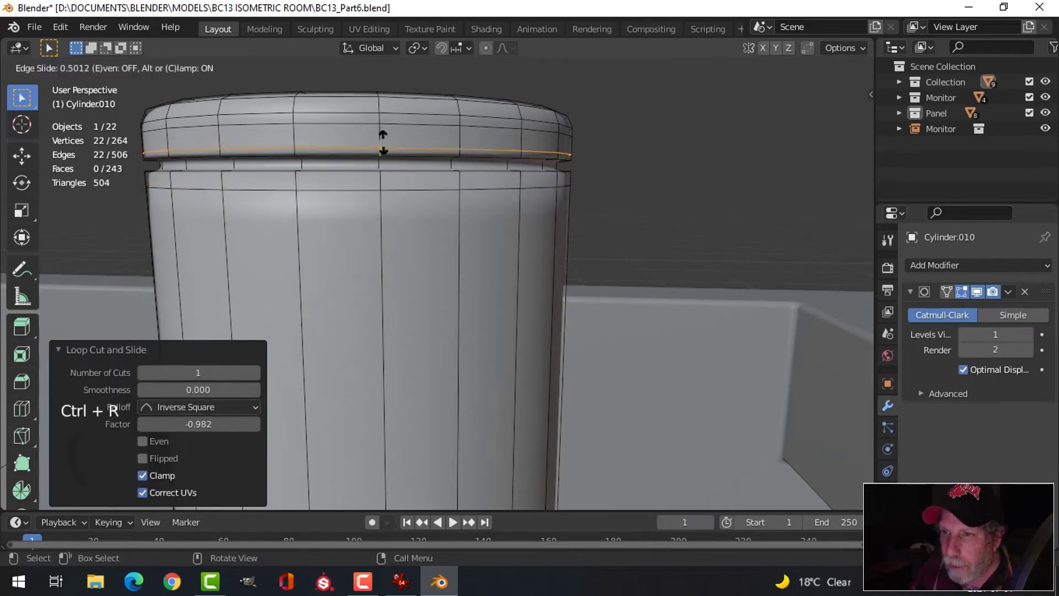
left_click(383, 137)
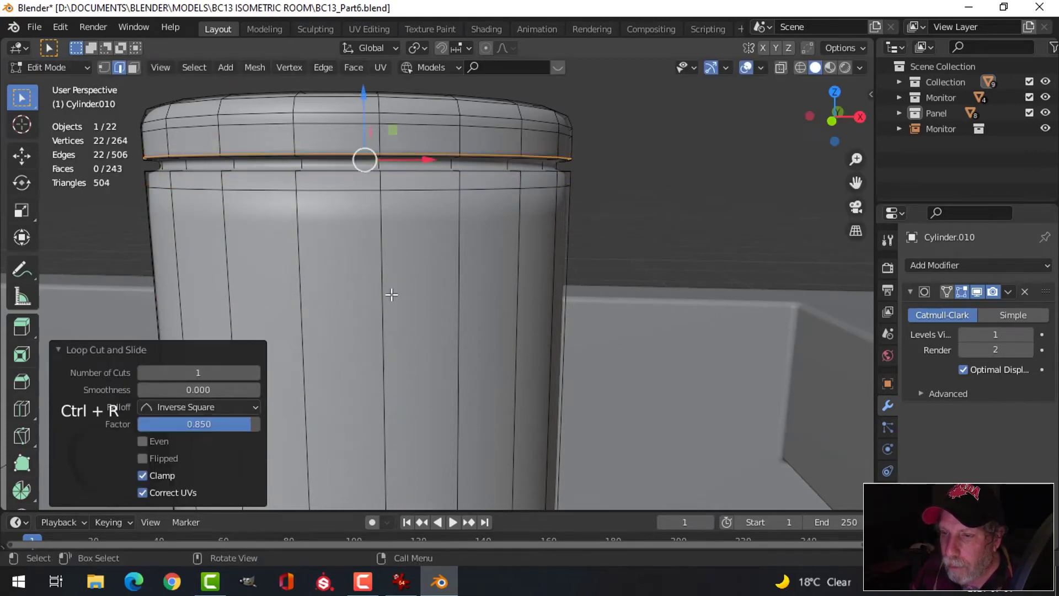
- Cut an edge loop below the groove at a slide factor of -0.996 and another closer to the groove's lower rim, leaving mesh editing
key("ctrl+r")
left_click(387, 296)
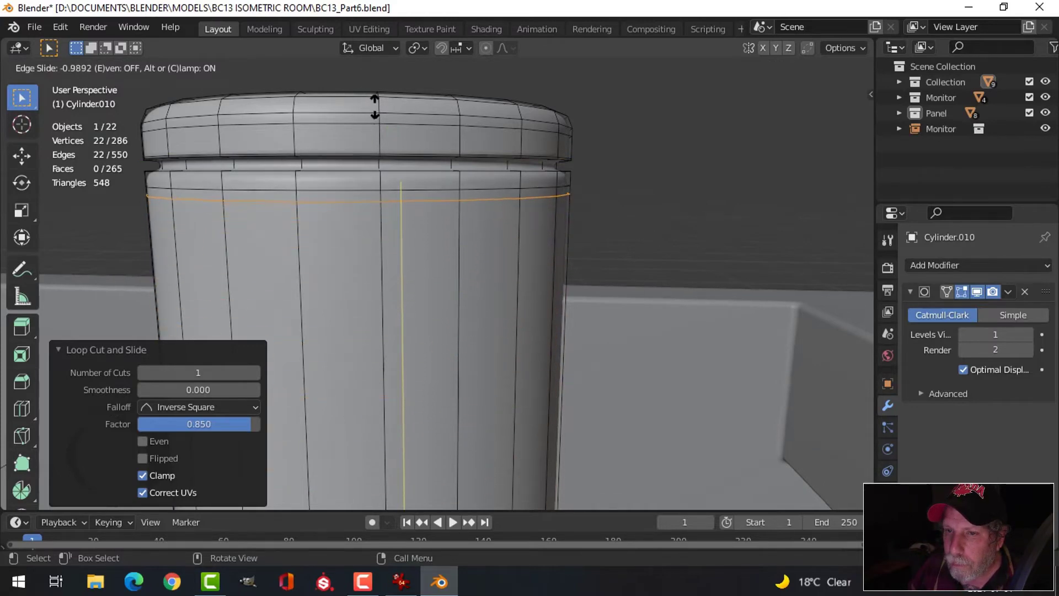
left_click(365, 142)
key("ctrl+r")
left_click(376, 185)
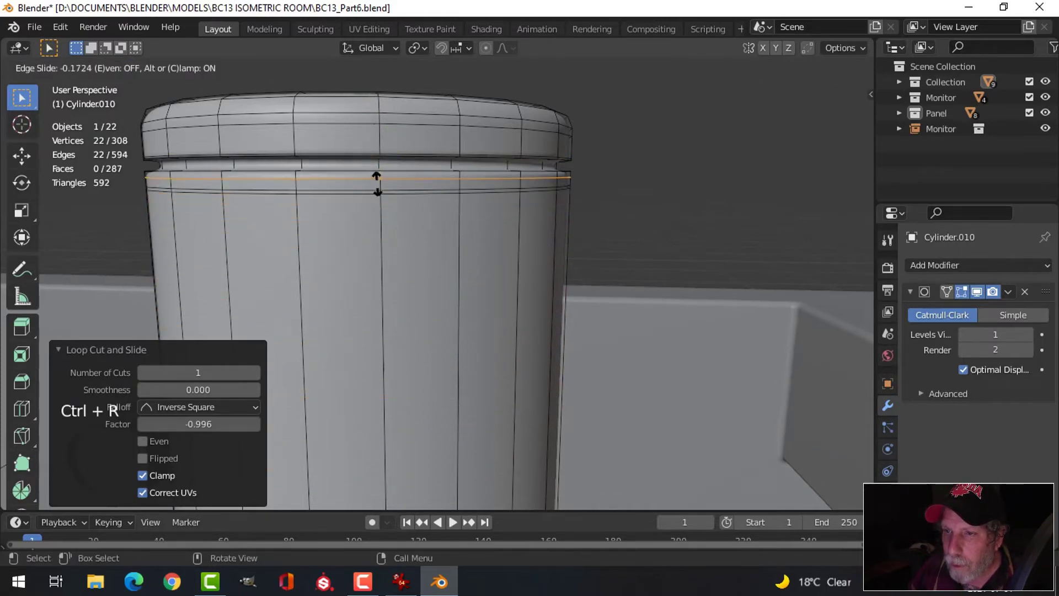
left_click(375, 180)
key("Tab")
scroll(416, 312, "down", 3)
key("alt+a")
middle_click_drag(449, 332, 422, 341)
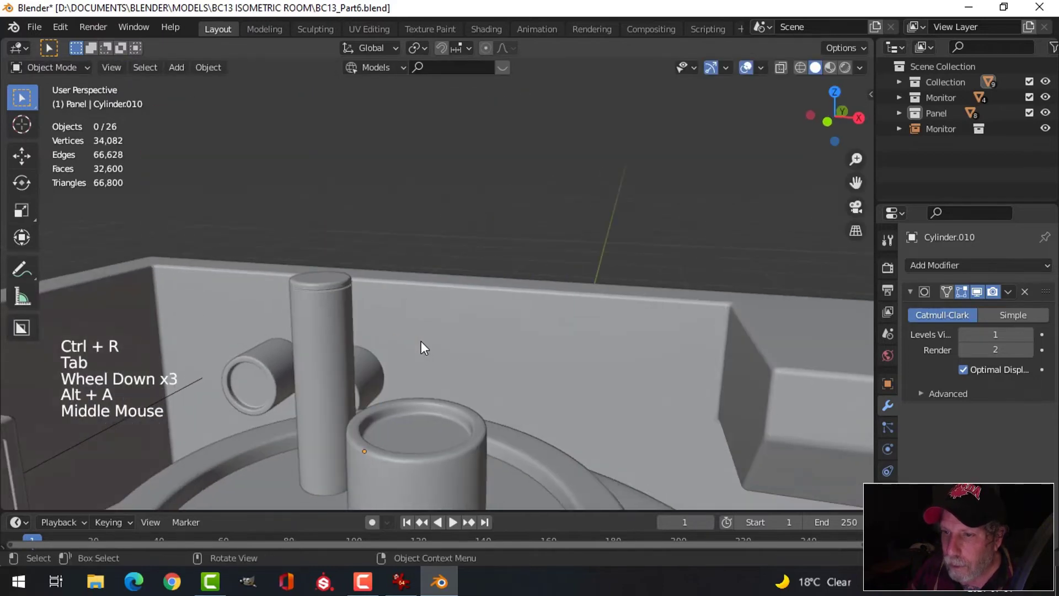
- Isolate the thin capped tube by hiding every other object and bring its cap into close view
scroll(330, 345, "up", 3)
middle_click_drag(330, 345, 416, 330, "shift")
scroll(485, 330, "down", 5)
scroll(471, 328, "up", 1)
scroll(471, 334, "up", 1)
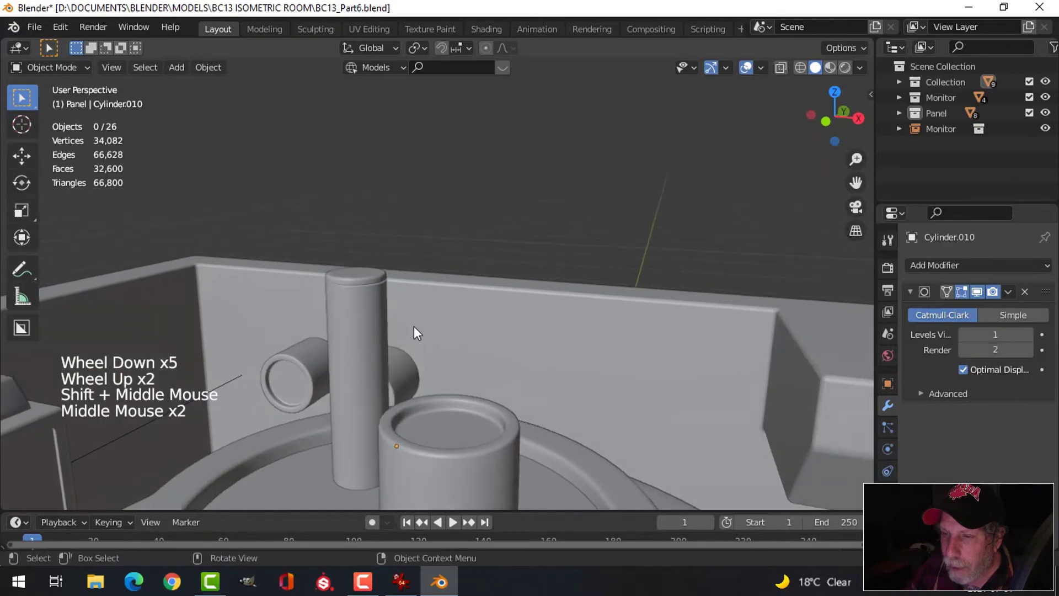
scroll(375, 315, "up", 1)
left_click(344, 309)
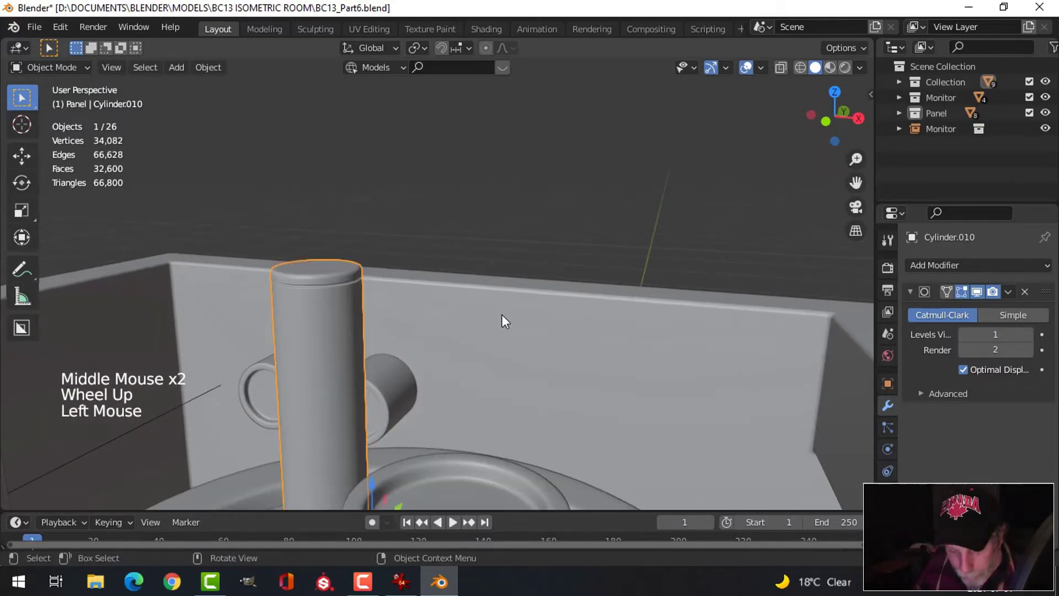
key("shift+h")
key("KP_Decimal")
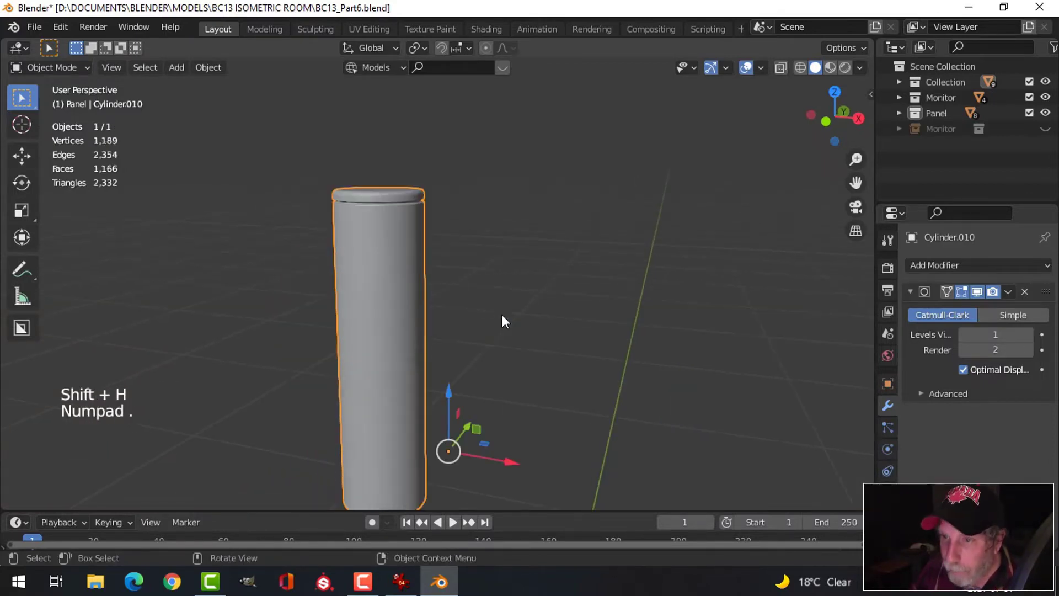
middle_click_drag(563, 297, 435, 378, "shift")
scroll(428, 375, "up", 4)
- In front wireframe view, select the full band of edge loops just below the tube's groove and move it -0.001741 m along Z
key("Tab")
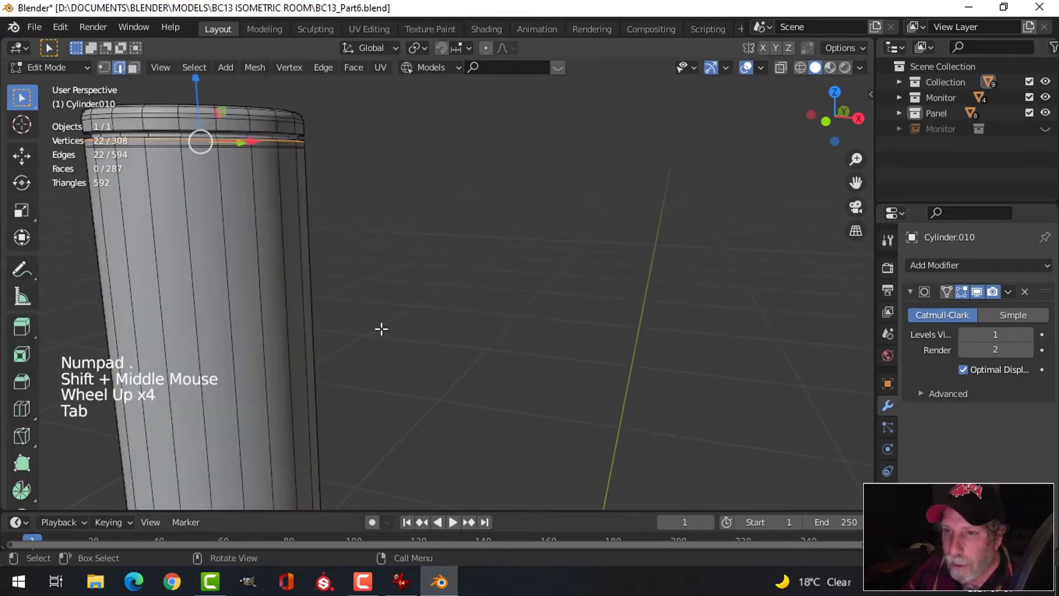
middle_click_drag(380, 328, 501, 428, "shift")
key("alt+a")
key("KP_1")
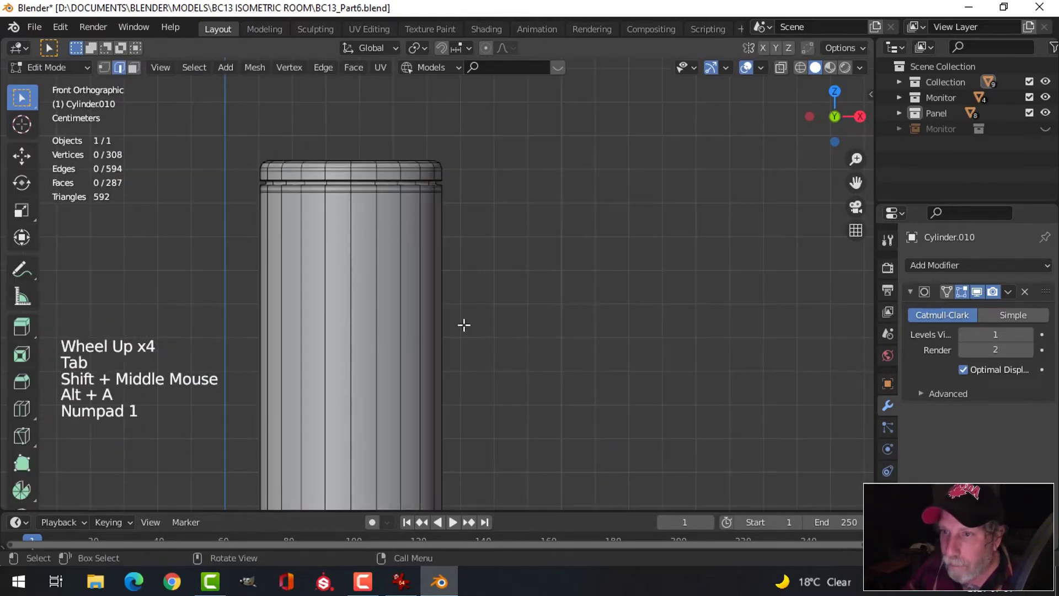
middle_click_drag(463, 324, 548, 354, "shift")
scroll(534, 328, "up", 3)
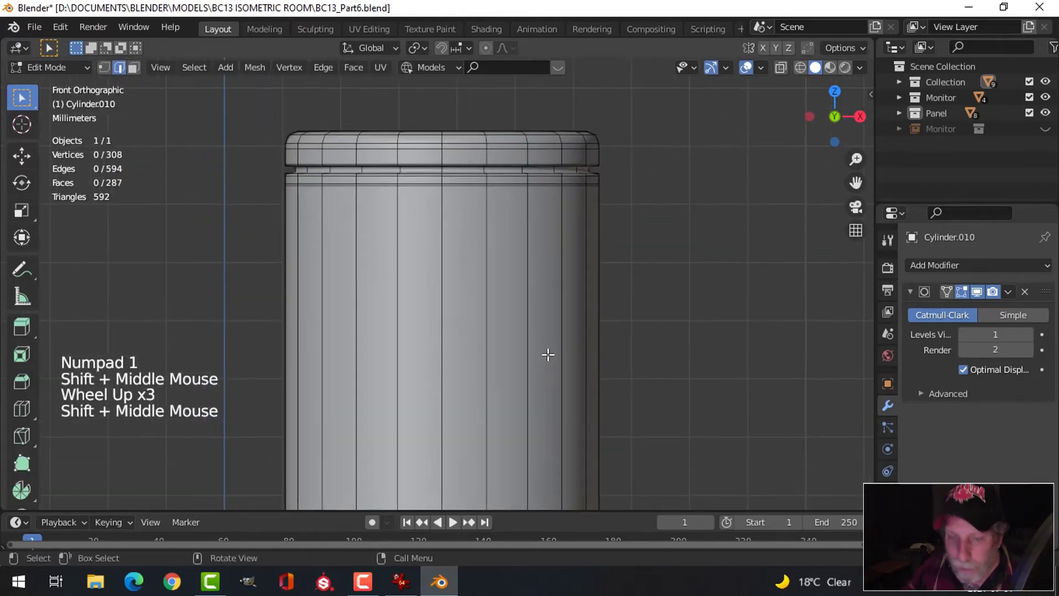
key("z")
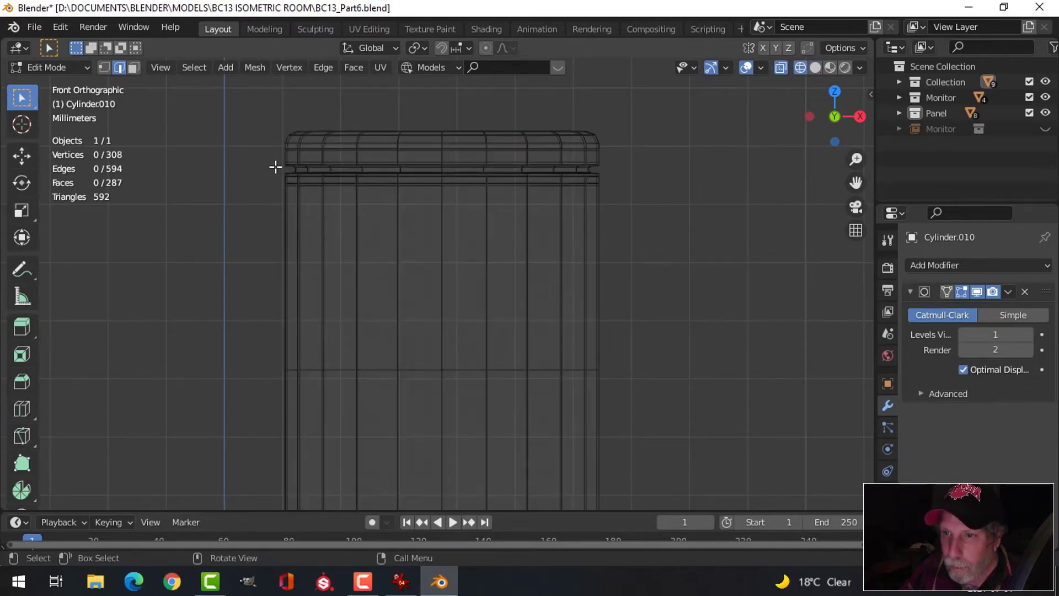
key("b")
left_click_drag(274, 169, 326, 181)
left_click_drag(434, 195, 622, 197)
left_click_drag(444, 126, 449, 134)
scroll(541, 197, "up", 3)
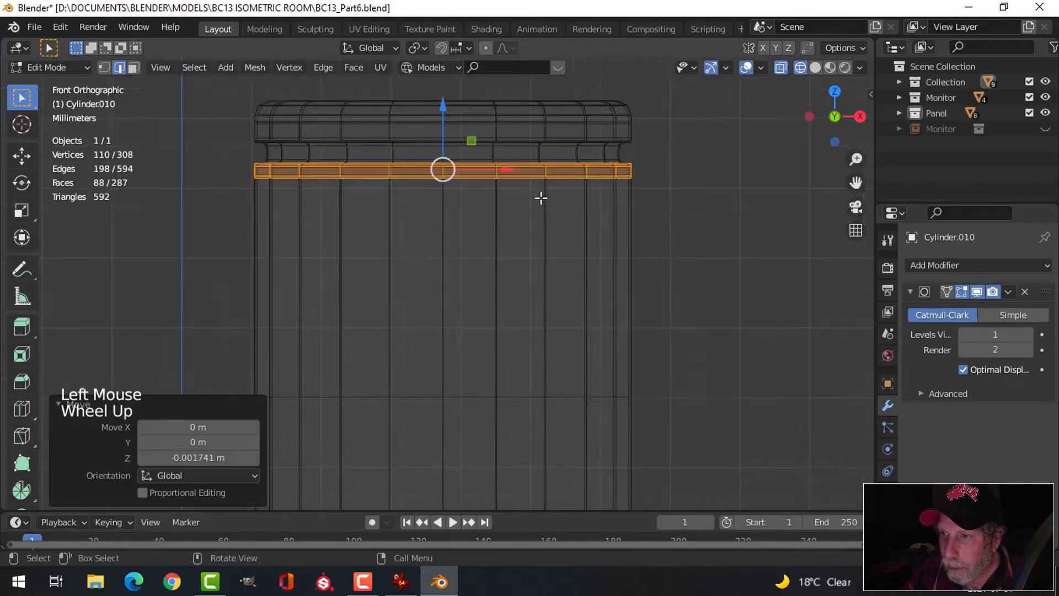
middle_click_drag(541, 196, 482, 230, "shift")
key("alt+a")
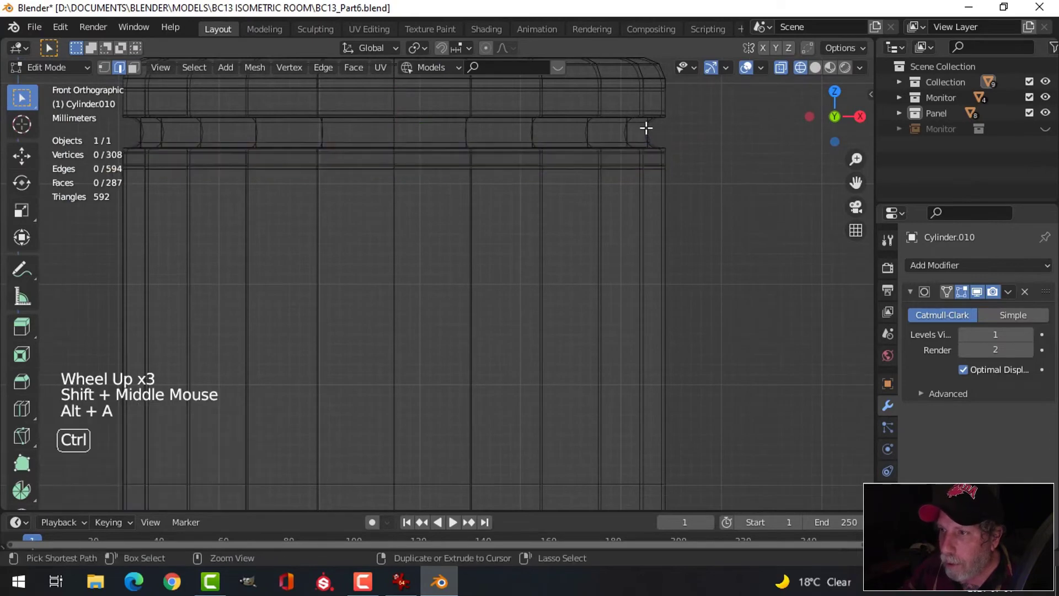
- Cut a centred edge loop around the inside of the groove and bevel it about 0.00126 m wide with one segment
key("ctrl+r")
left_click(646, 130)
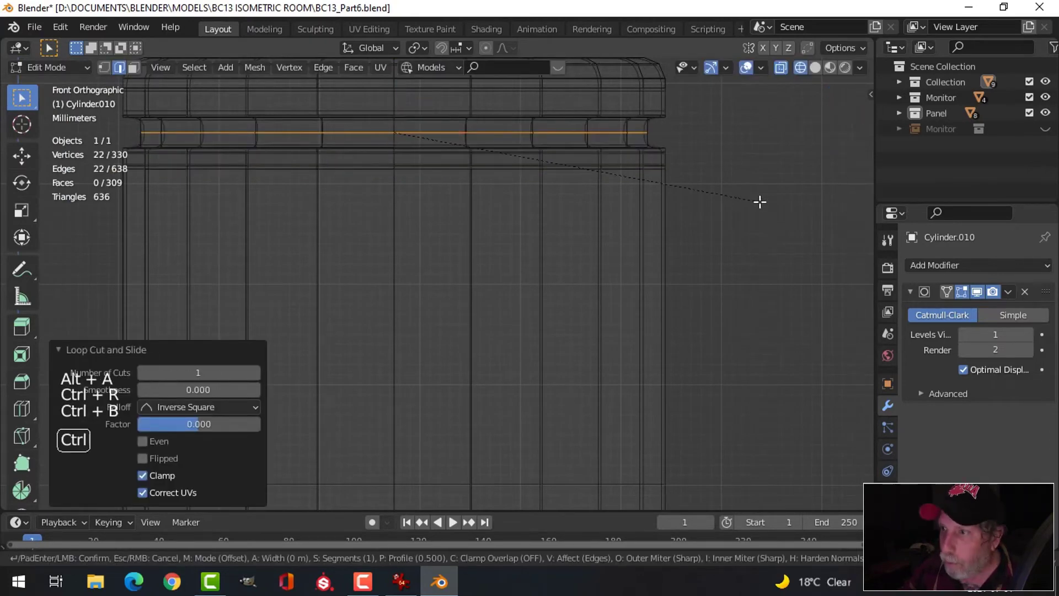
key("ctrl+b")
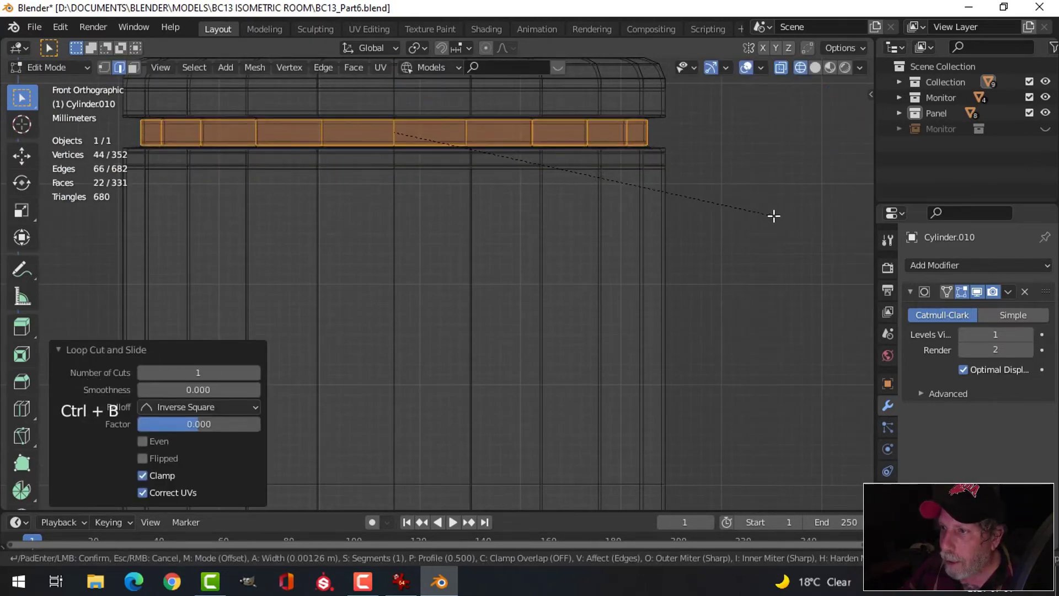
left_click(767, 215)
key("Tab")
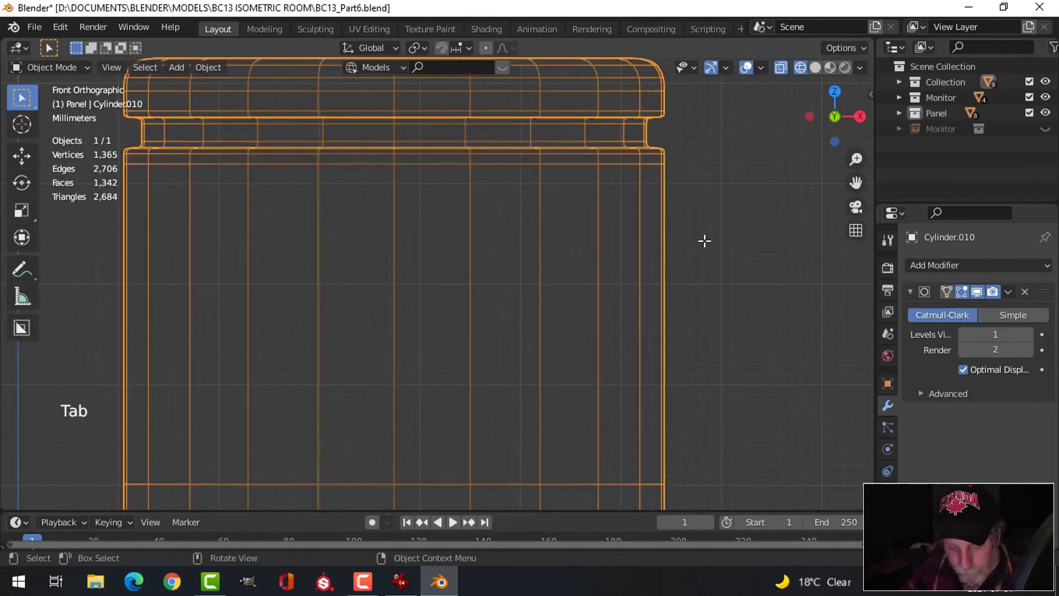
- Return to solid shading and unhide the rest of the scene with nothing selected
key("z")
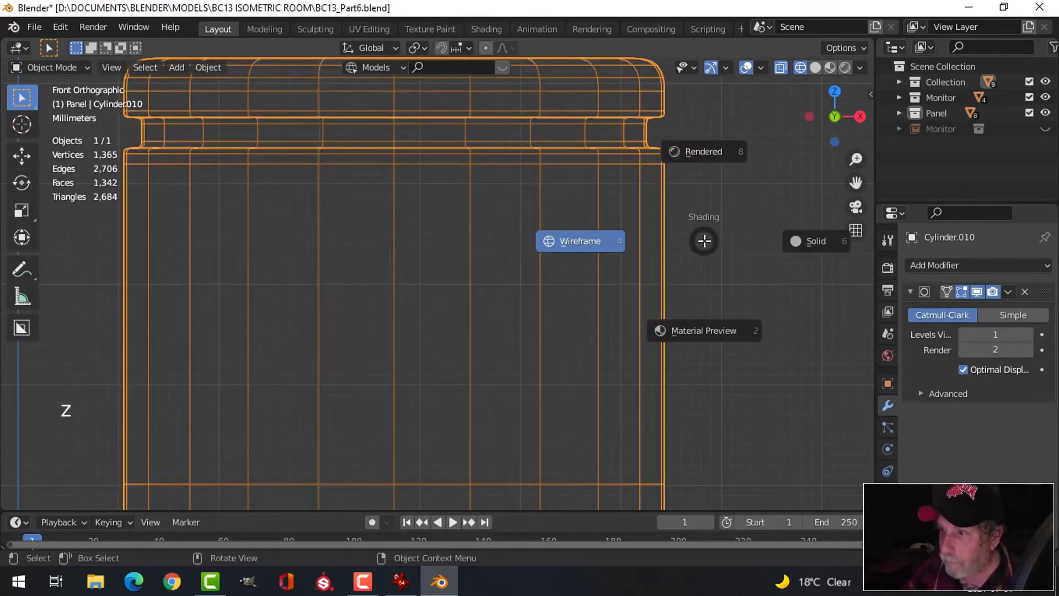
left_click(780, 243)
scroll(650, 253, "down", 1)
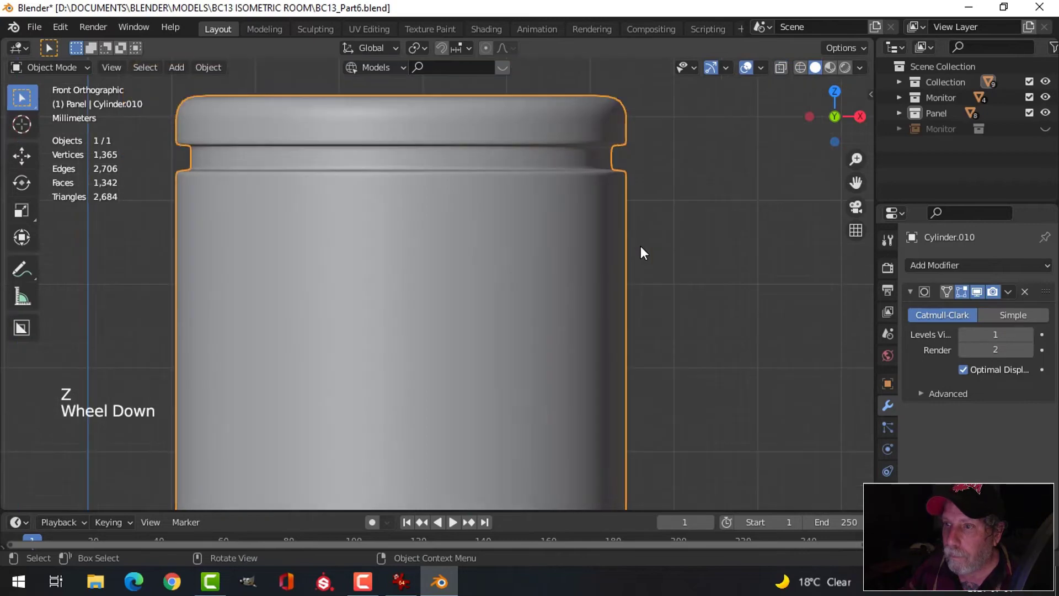
key("alt+a")
scroll(590, 255, "down", 3)
middle_click_drag(590, 255, 561, 283)
key("alt+h")
key("alt+a")
scroll(546, 287, "down", 5)
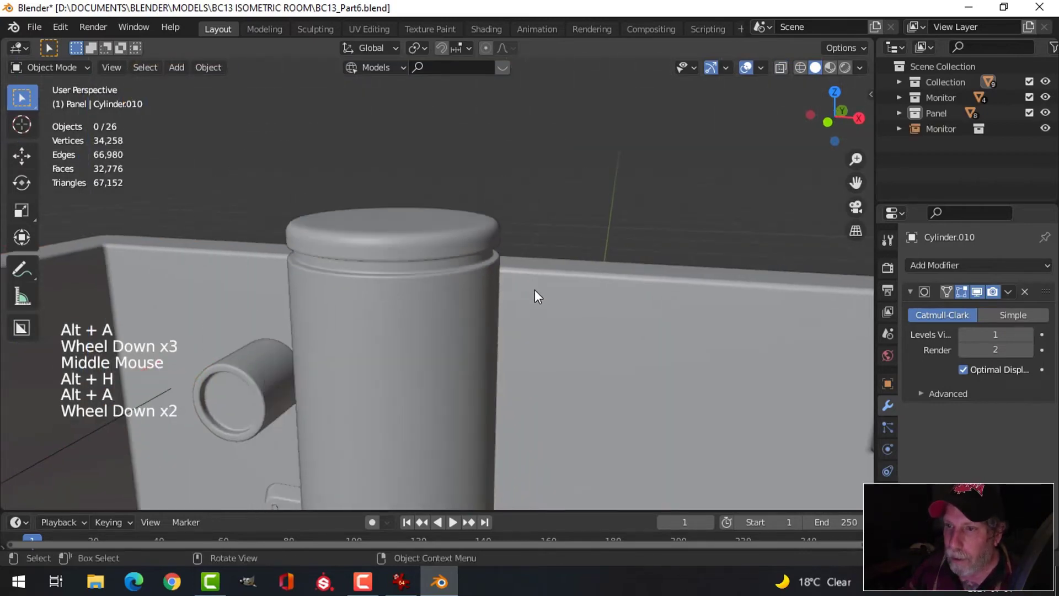
- Enable the Cavity option in the viewport shading to bring out the model's edges
scroll(513, 309, "down", 3)
scroll(496, 336, "down", 1)
middle_click_drag(487, 338, 844, 142)
left_click(860, 67)
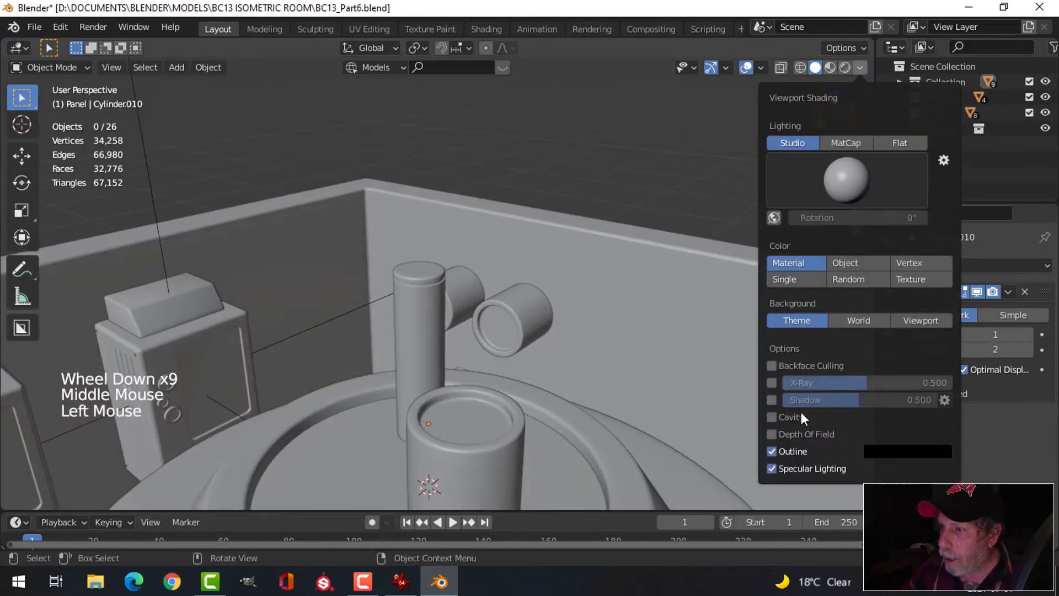
left_click(771, 417)
scroll(537, 372, "up", 2)
mouse_move(535, 353)
middle_mouse_down()
mouse_move(542, 319)
mouse_move(537, 365)
mouse_move(468, 279)
mouse_move(510, 369)
mouse_move(513, 342)
middle_mouse_up()
scroll(538, 366, "down", 3)
mouse_move(513, 342)
middle_mouse_down()
mouse_move(519, 310)
mouse_move(523, 326)
middle_mouse_up()
- Compare the room with the reference image in IrfanView, examining the tank's base and the feet around it, and return to Blender
key("alt+Tab")
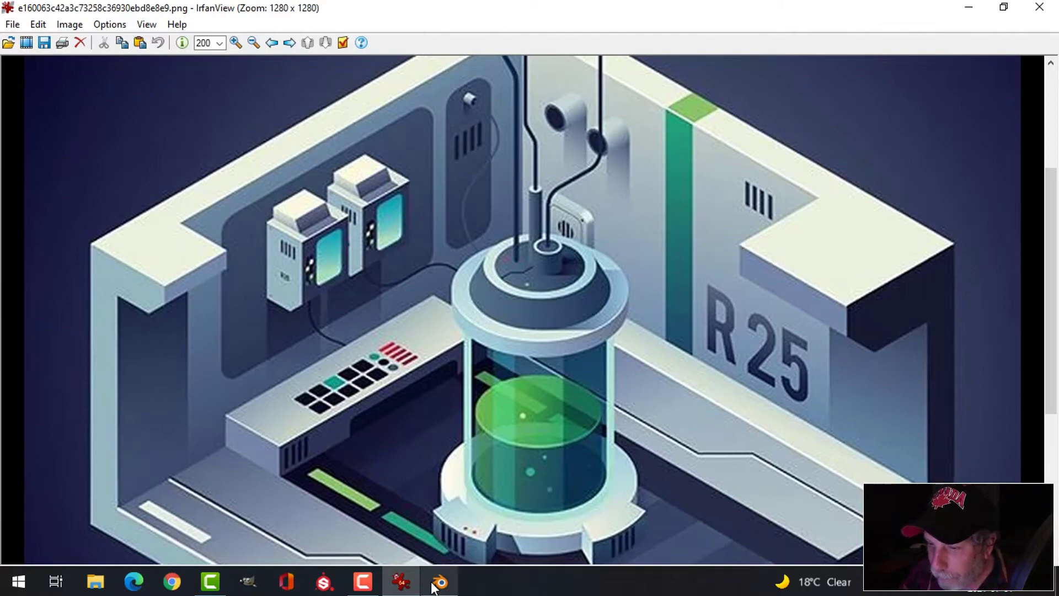
key("alt+Tab")
scroll(491, 307, "down", 4)
middle_click_drag(488, 303, 501, 324)
scroll(488, 289, "down", 2)
scroll(494, 290, "down", 3)
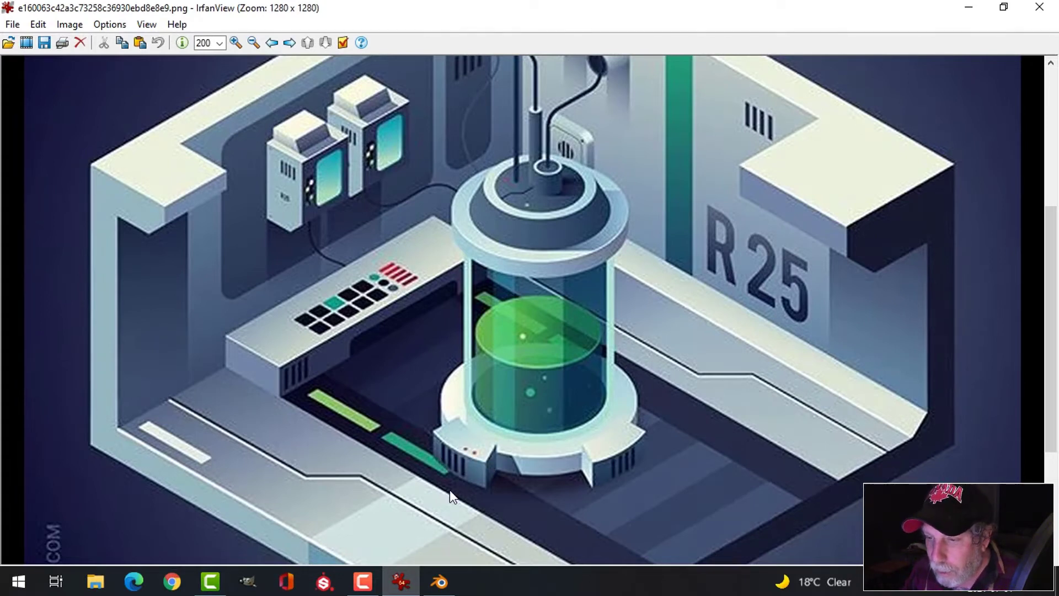
left_click(440, 581)
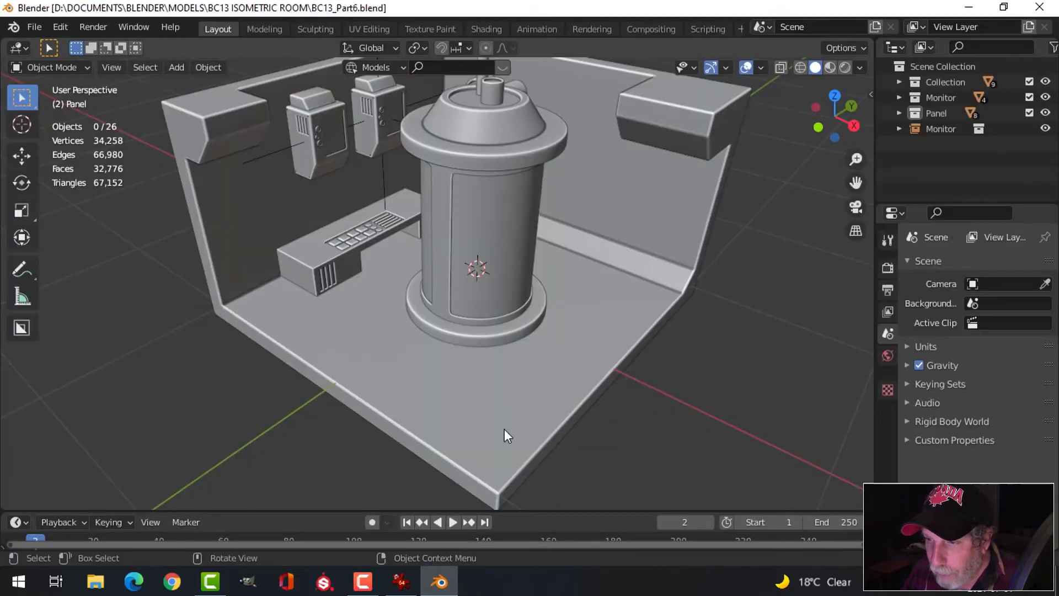
- Set the origin of the tank's base ring to its geometry and snap the 3D cursor to the ring
left_click(481, 336)
middle_click_drag(593, 352, 532, 323)
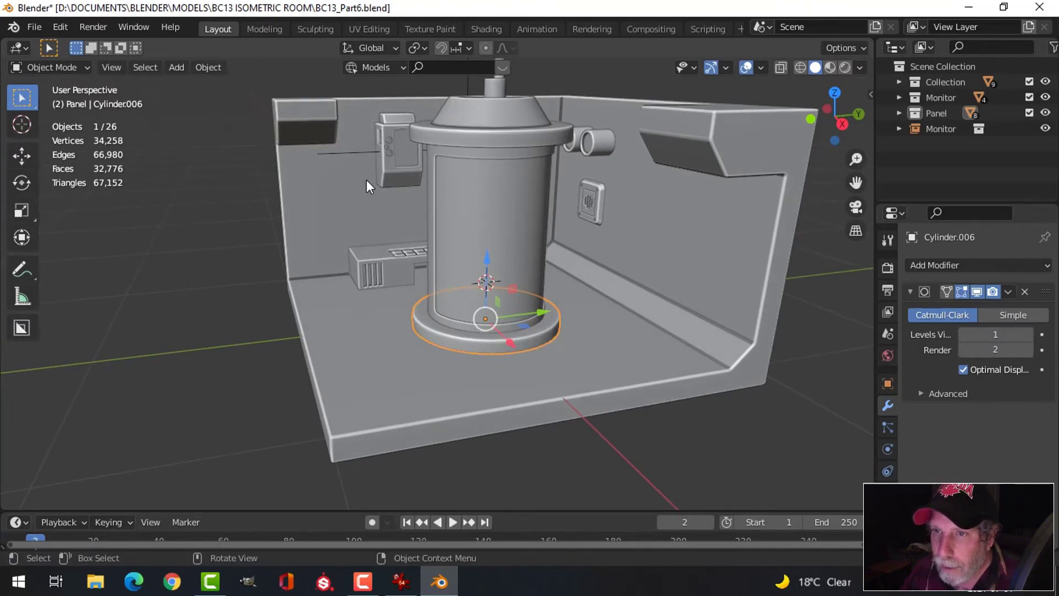
left_click(212, 69)
mouse_move(237, 101)
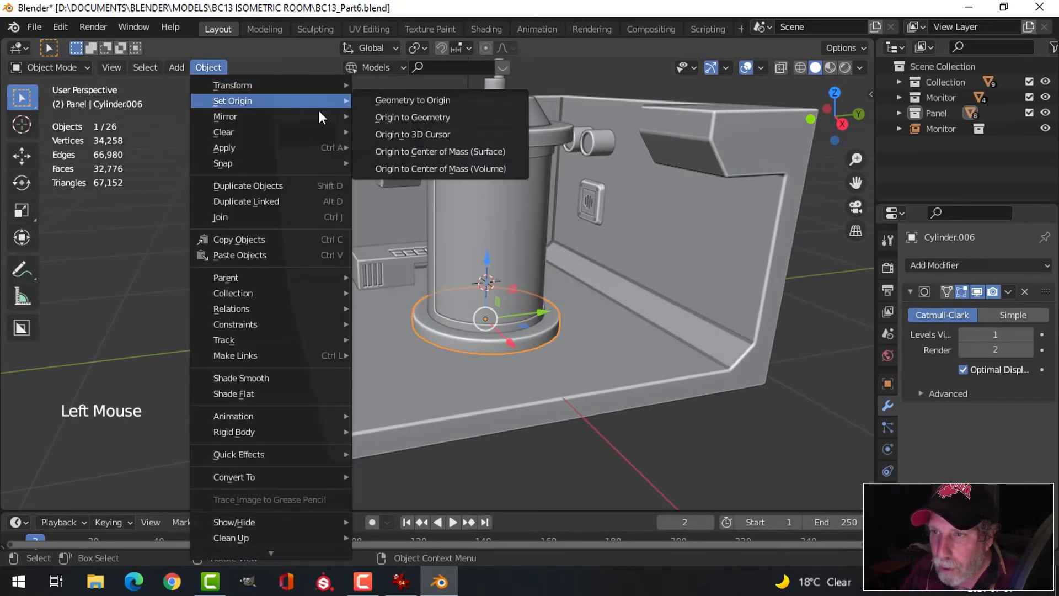
left_click(376, 117)
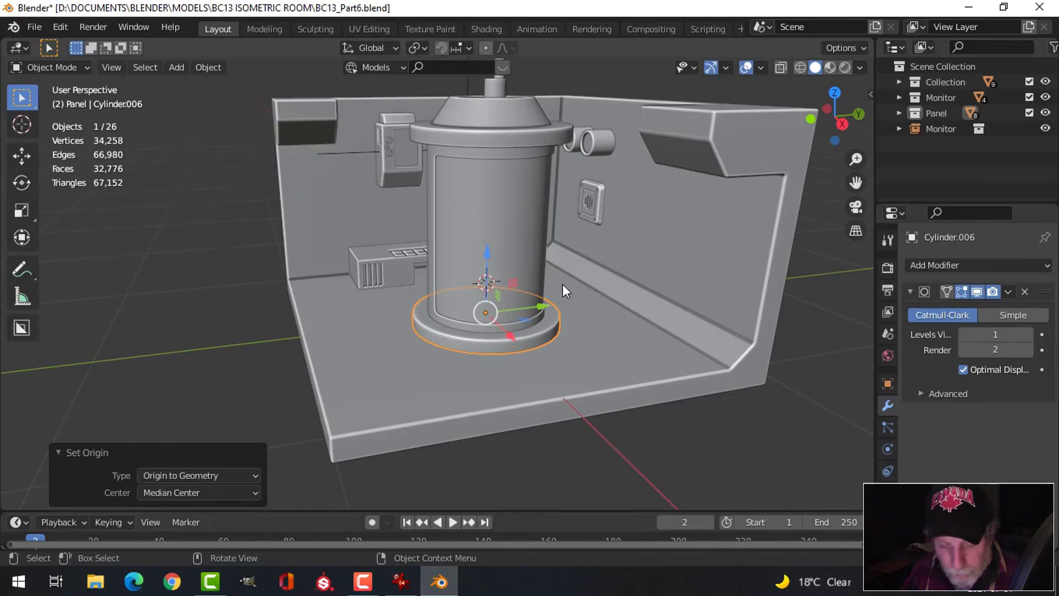
key("shift+s")
left_click(566, 373)
mouse_move(524, 313)
middle_mouse_down()
mouse_move(582, 289)
mouse_move(531, 323)
middle_mouse_up()
scroll(529, 324, "up", 2)
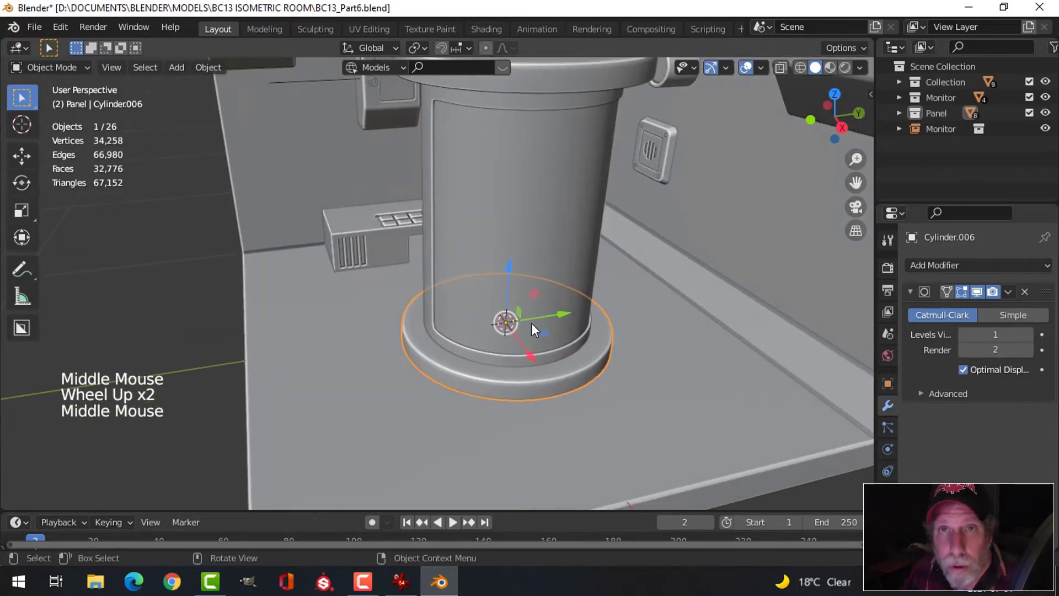
- Add a mesh circle with 64 vertices and a 1 m radius at the 3D cursor in the base ring
key("shift+a")
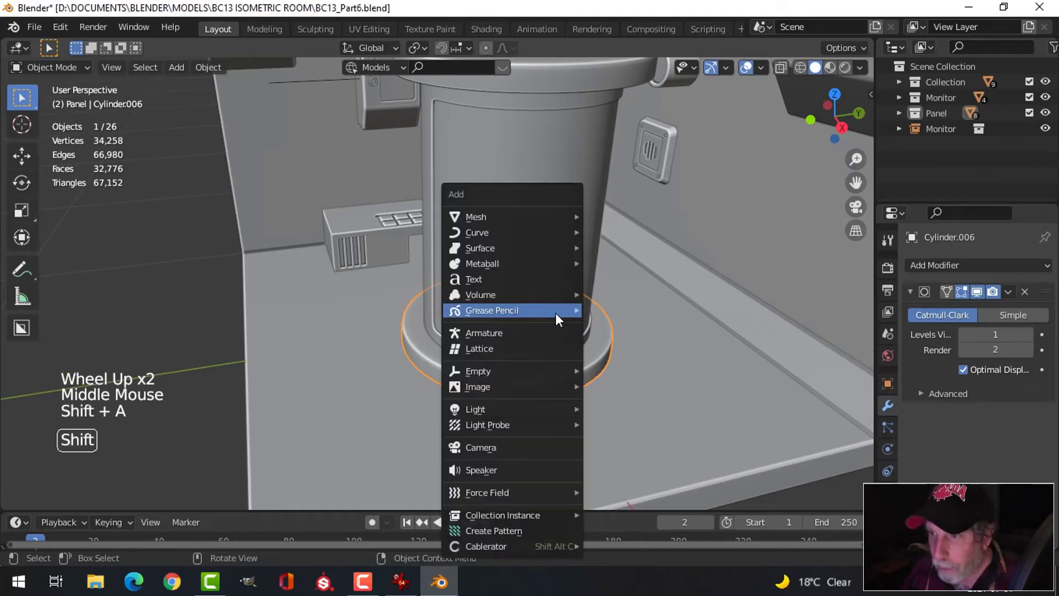
mouse_move(490, 216)
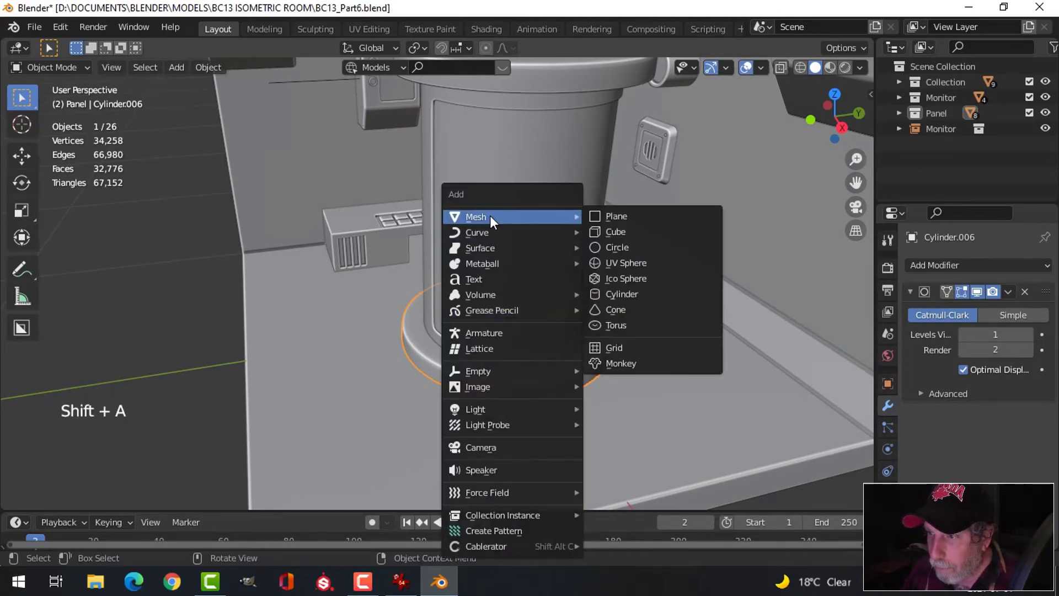
left_click(620, 250)
left_click(220, 329)
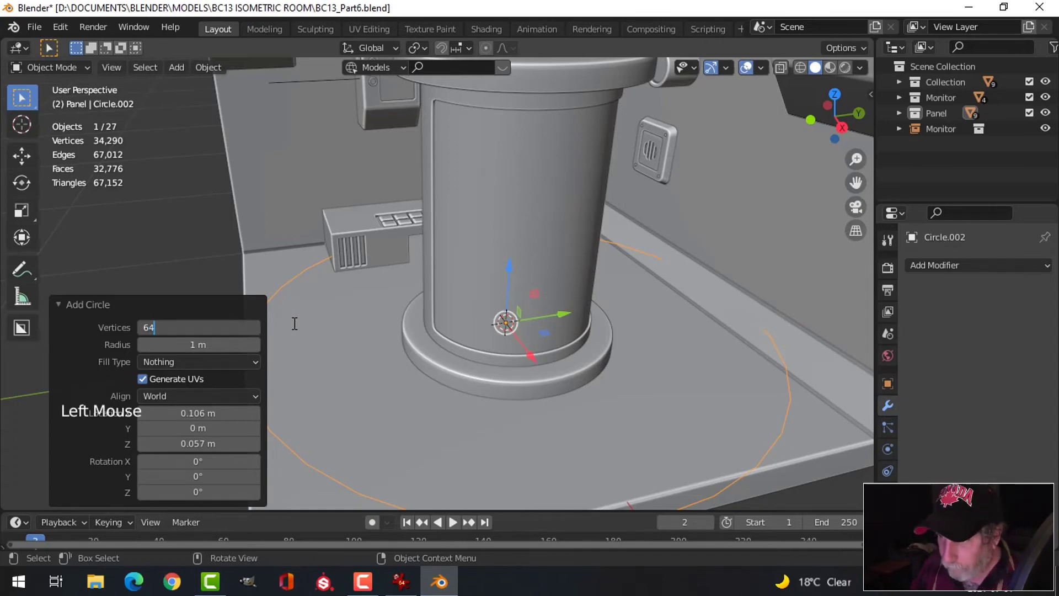
type("64")
key("Return")
scroll(464, 320, "down", 3)
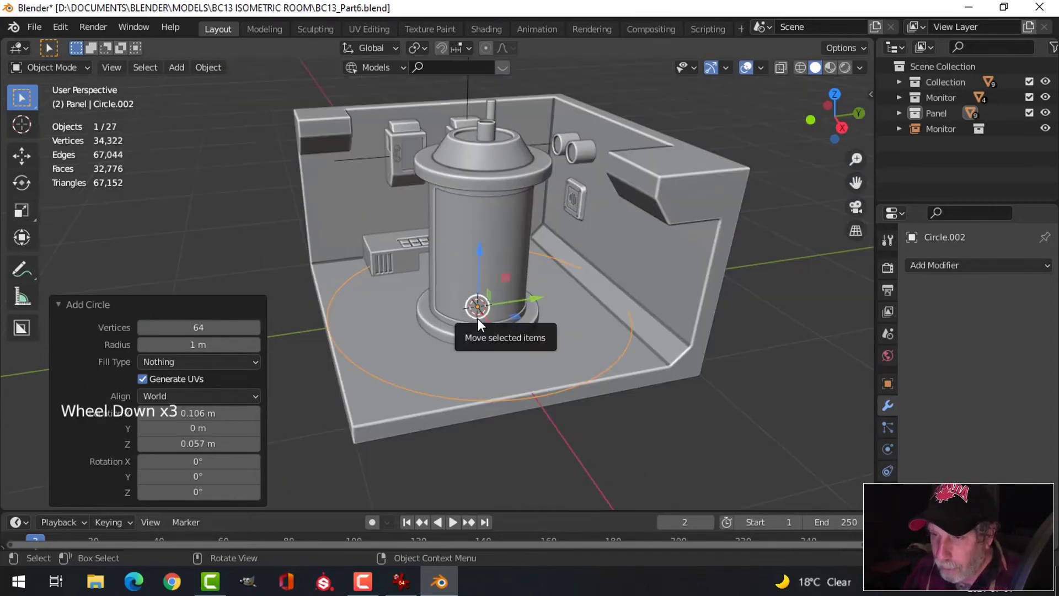
- Scale the circle's vertices to 0.517 so that it sits just outside the tank's base ring
key("Tab")
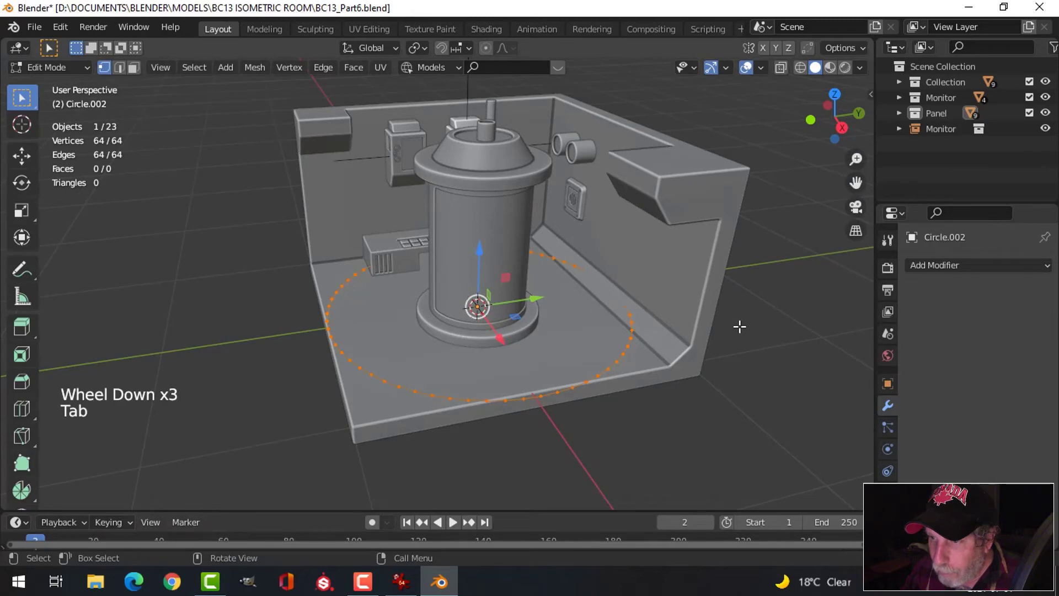
key("s")
left_click(609, 325)
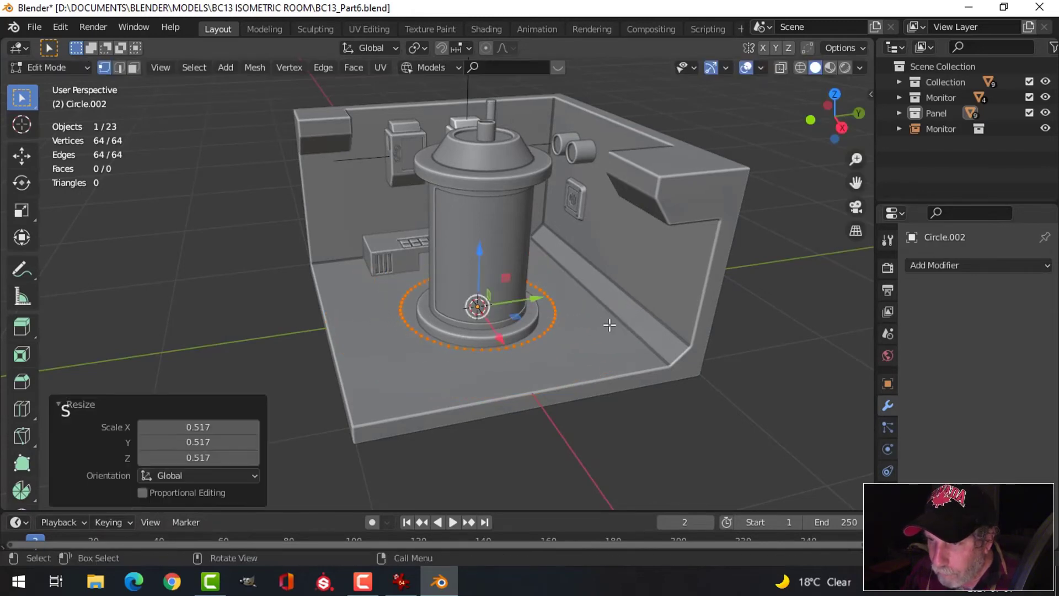
middle_click_drag(609, 324, 538, 448)
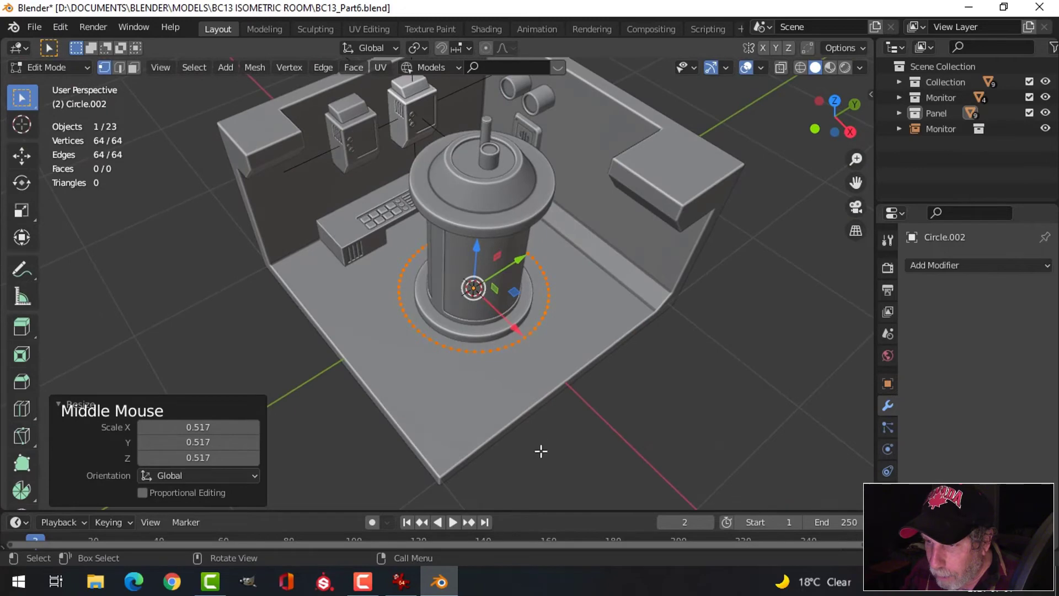
- Check the feet around the tank's base in the IrfanView reference image and, back in Blender, scale the circle by 1.054
left_click(404, 585)
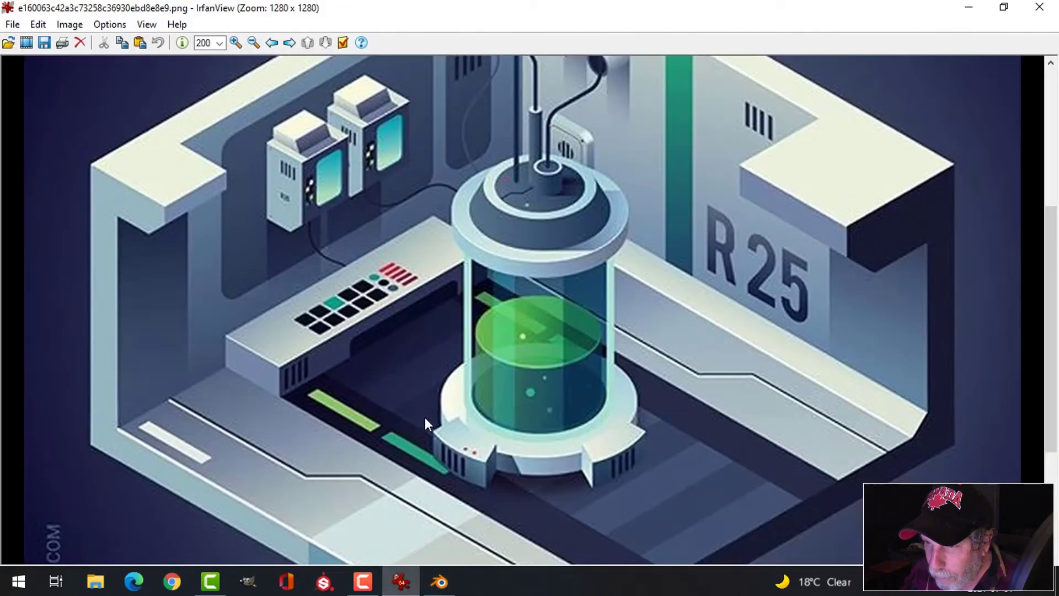
left_click(440, 582)
middle_click_drag(557, 364, 570, 293)
key("s")
left_click(579, 375)
scroll(572, 350, "up", 2)
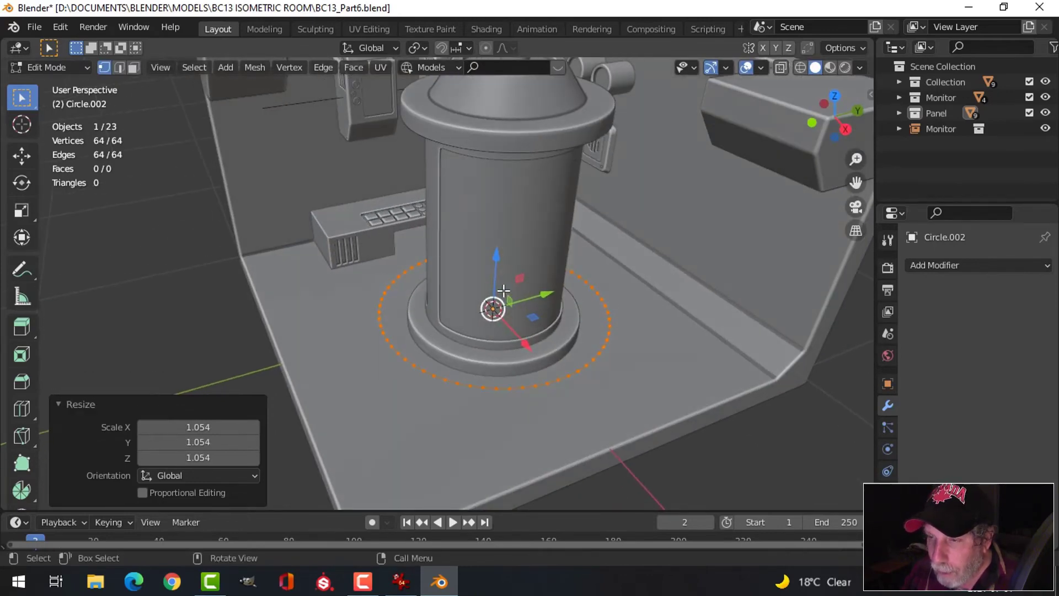
- Extrude the circle's vertices and scale them inward to form a flat ring meeting the tank's base ring
middle_click_drag(402, 227, 719, 312)
key("e")
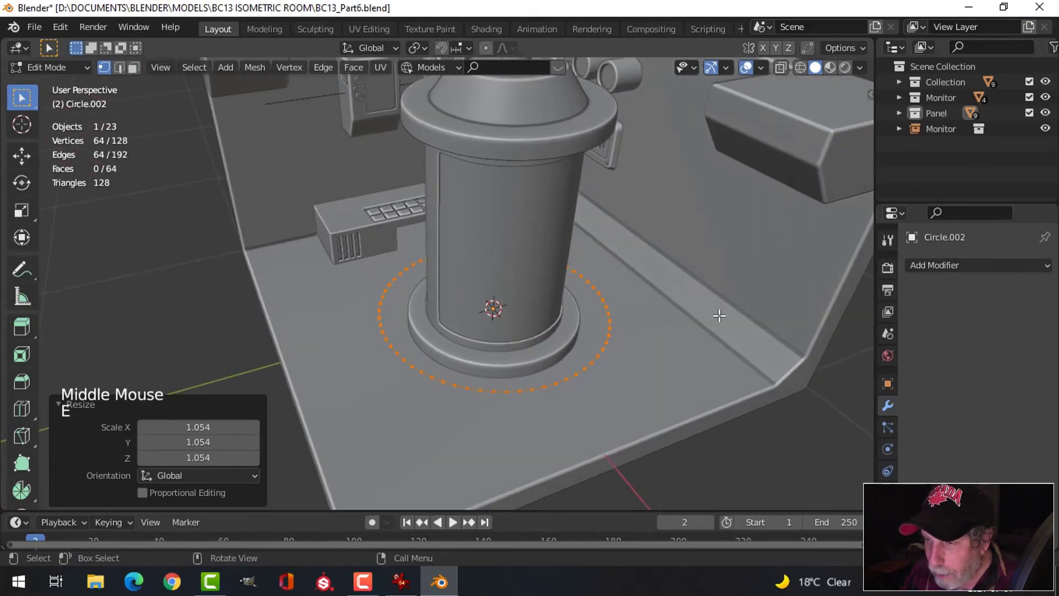
key("s")
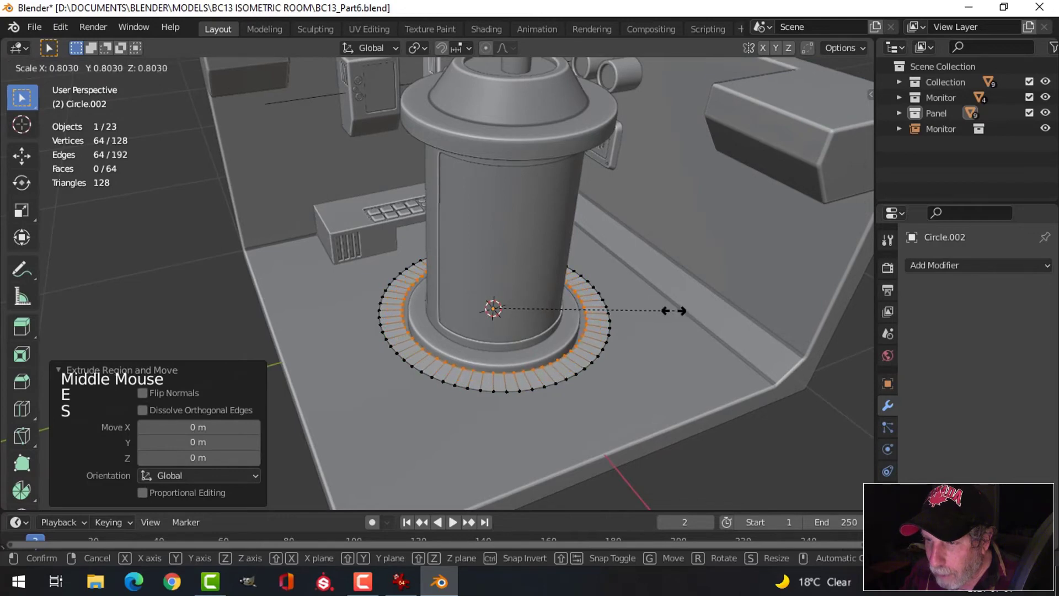
left_click(657, 312)
- Raise the whole flat ring by about 0.042 m along Z
key("a")
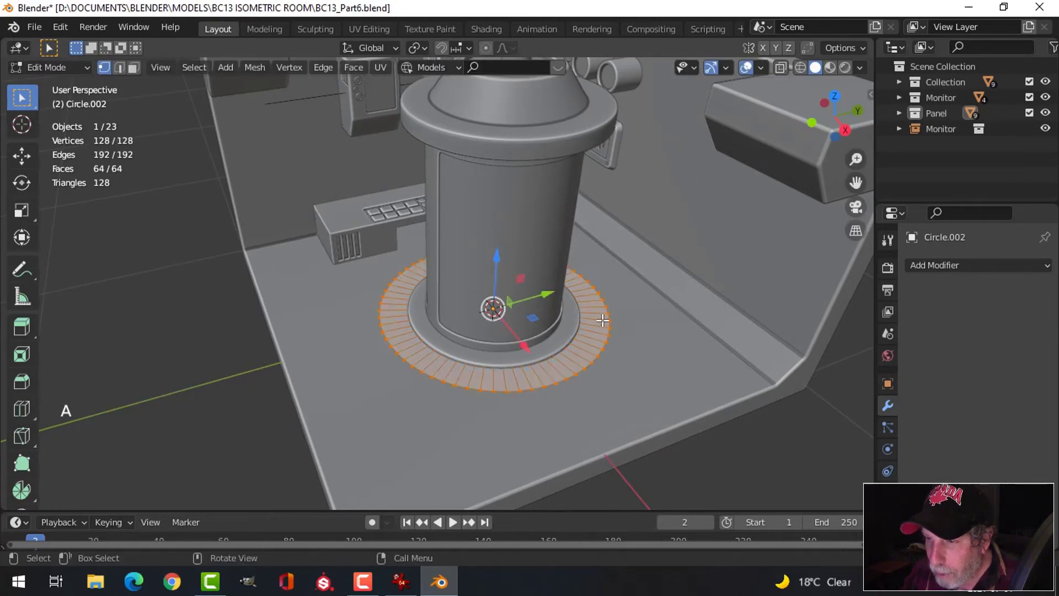
middle_click_drag(634, 297, 544, 271)
left_click_drag(502, 263, 505, 251)
middle_click_drag(557, 288, 591, 295)
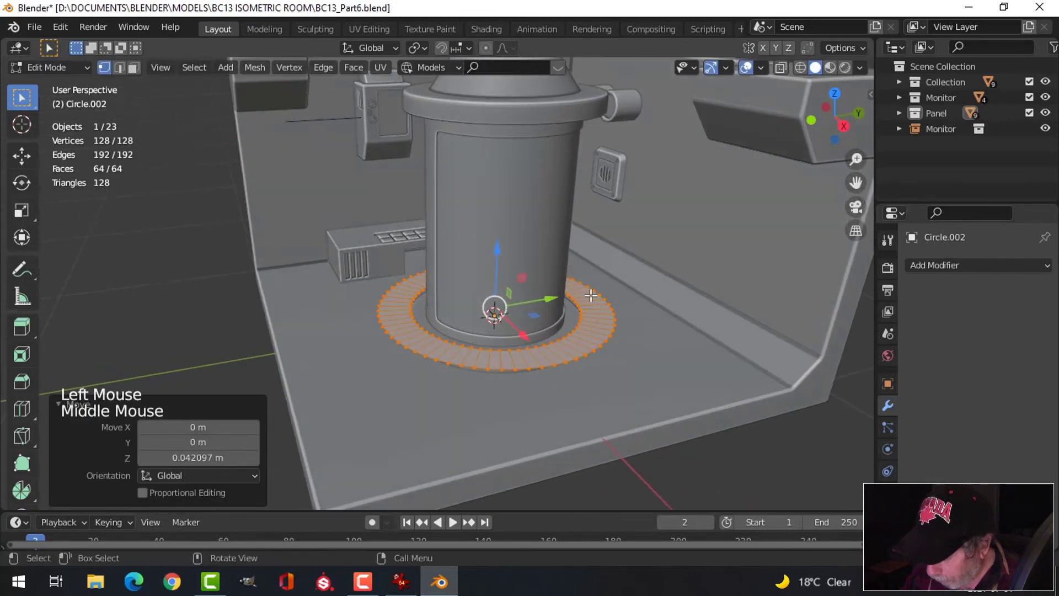
- In a wireframe top view, scale the flat ring's inner edge loop to 0.965 so it overlaps the tank's base
key("KP_7")
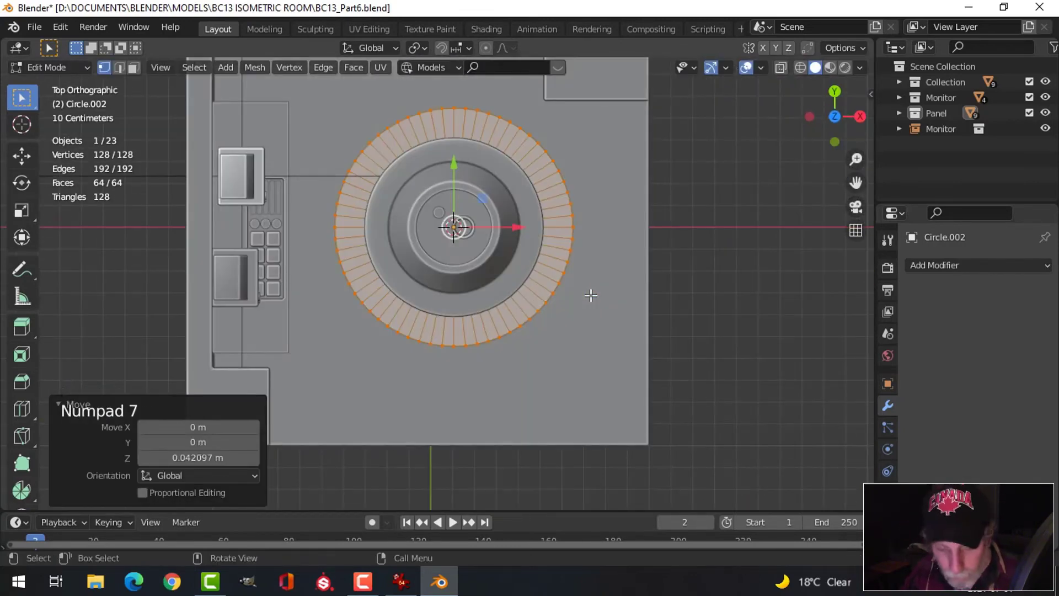
key("z")
scroll(581, 296, "up", 2)
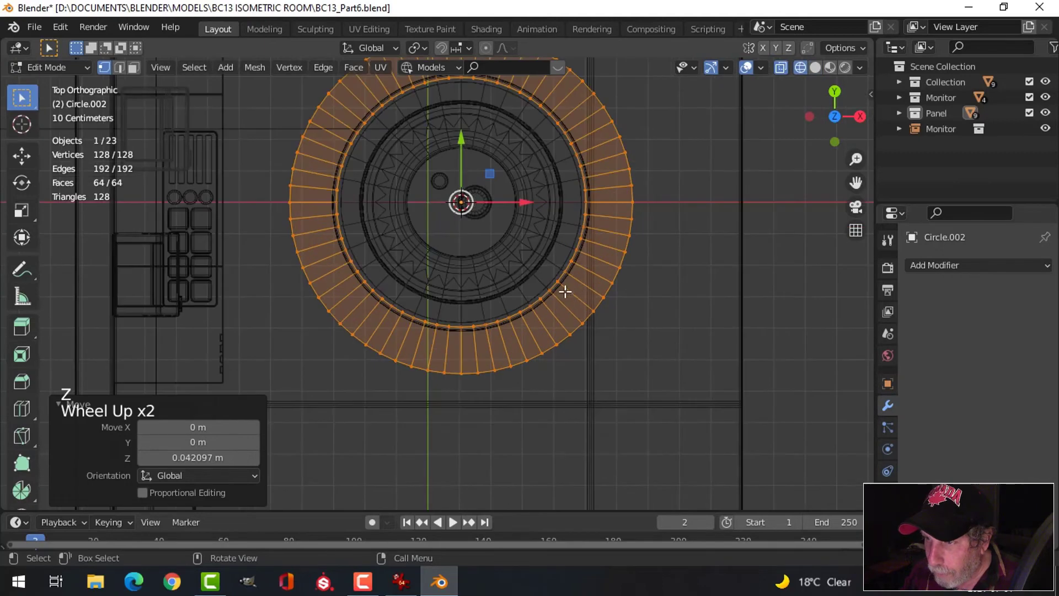
key("alt+a")
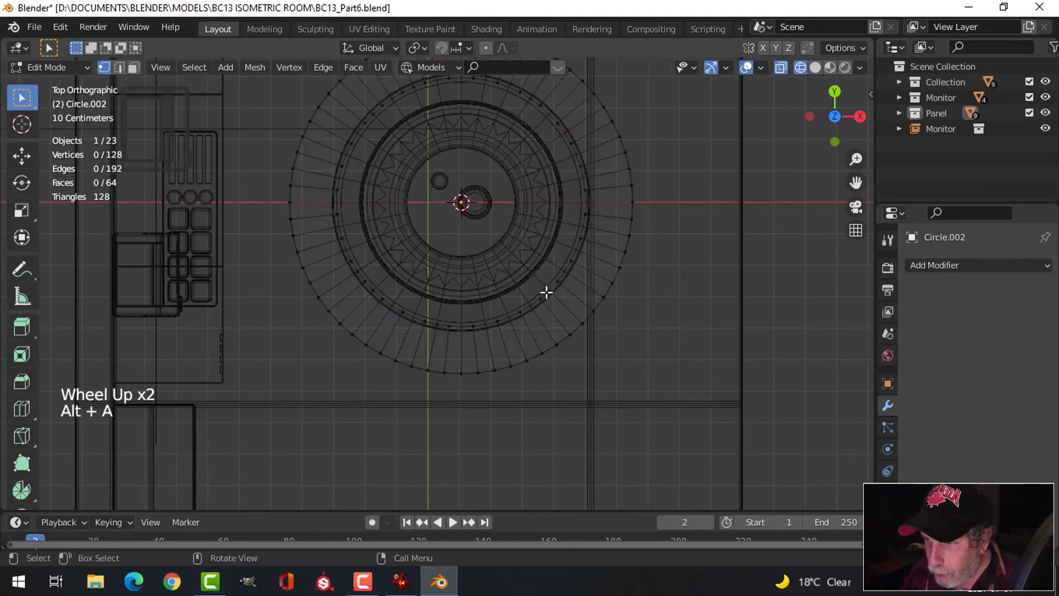
left_click(547, 292, "alt+shift")
key("s")
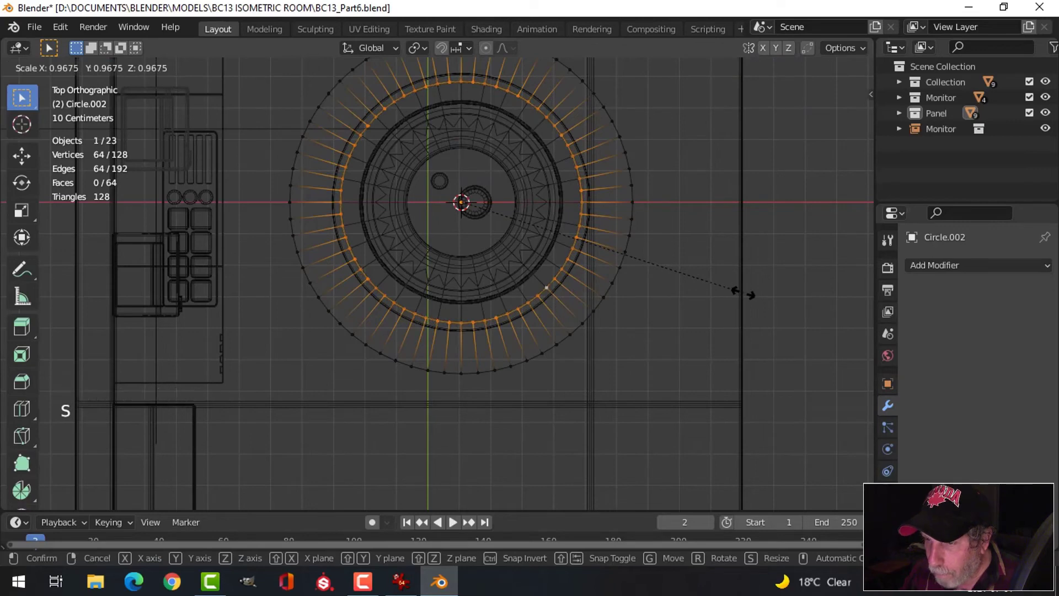
left_click(743, 293)
- Check the tank's feet in the IrfanView reference image and, back in Blender, return to Object Mode with solid shading
left_click(401, 581)
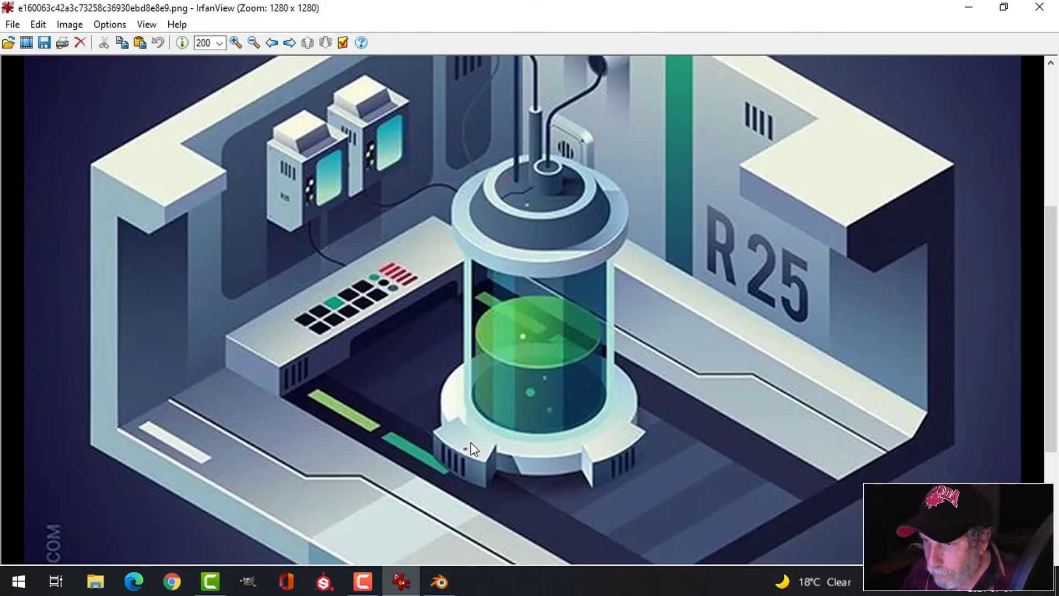
left_click(443, 583)
middle_click_drag(558, 383, 578, 335)
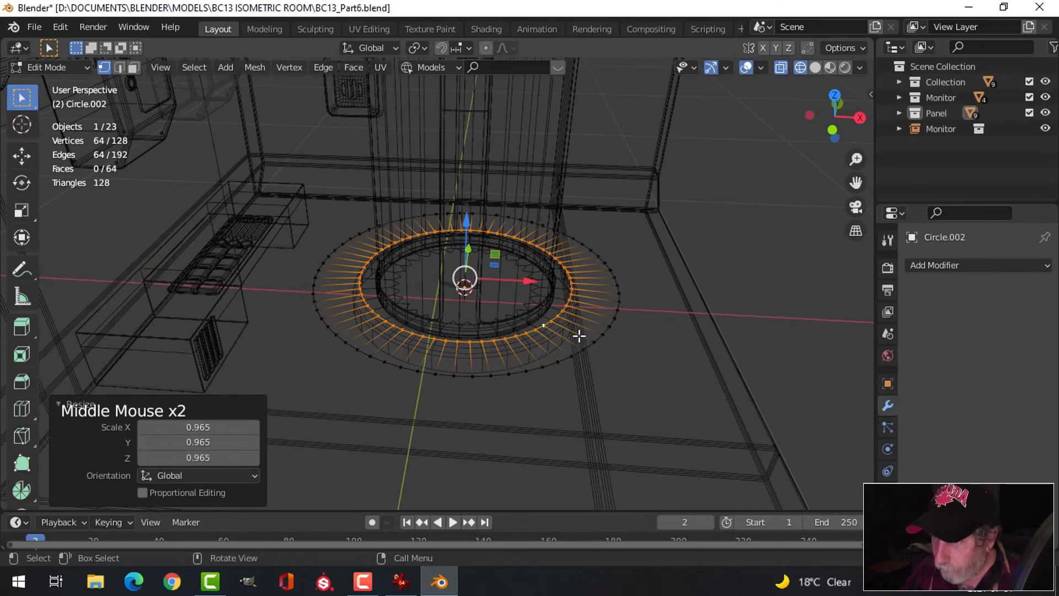
key("Tab")
key("z")
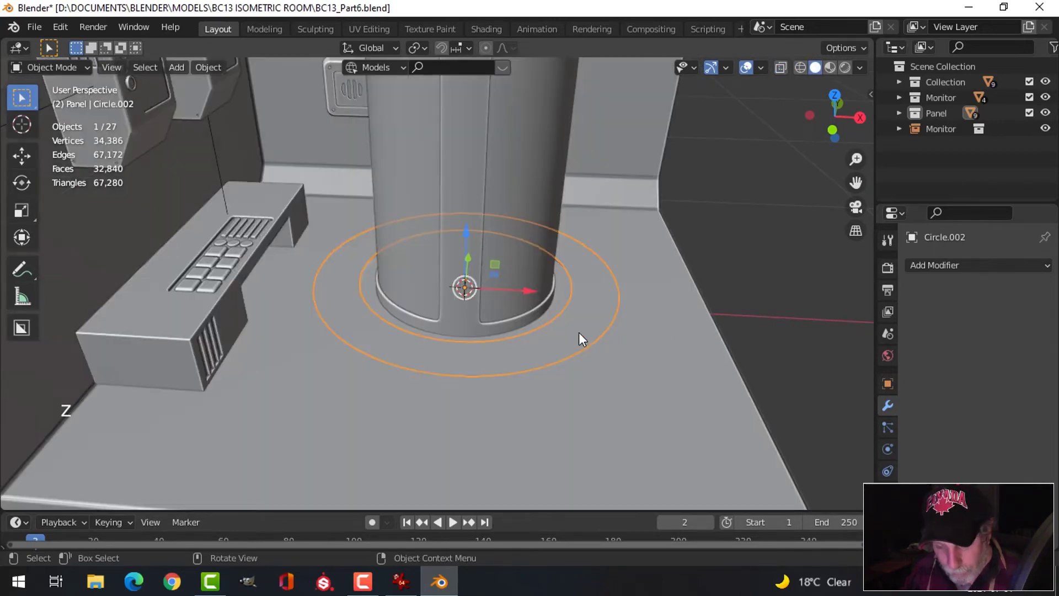
- Isolate the flat ring in the top view and open its mesh for editing with nothing selected
key("shift+h")
key("KP_7")
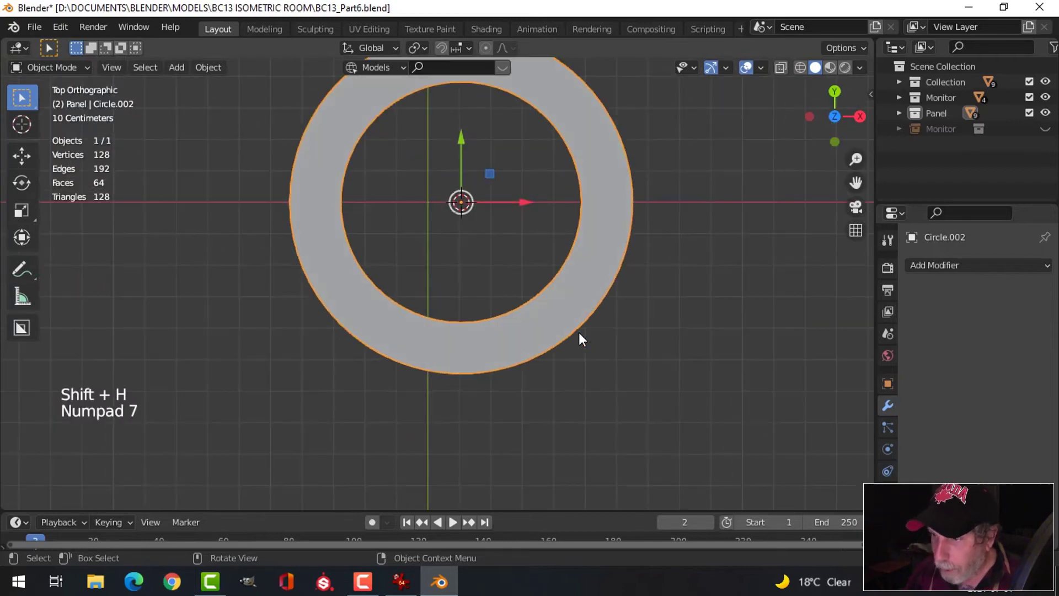
scroll(583, 334, "down", 1)
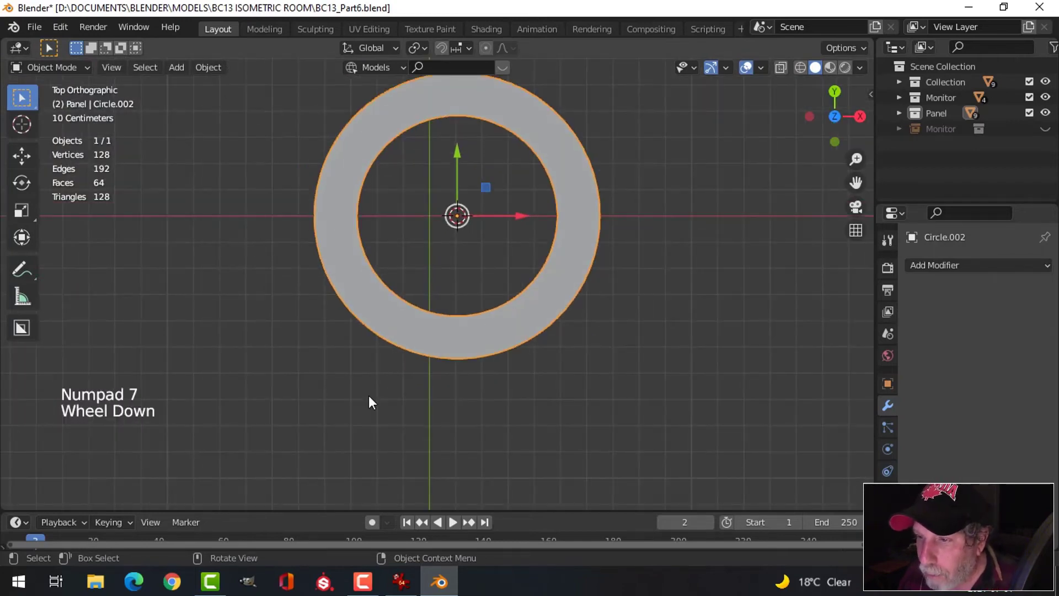
scroll(581, 298, "down", 3)
key("Tab")
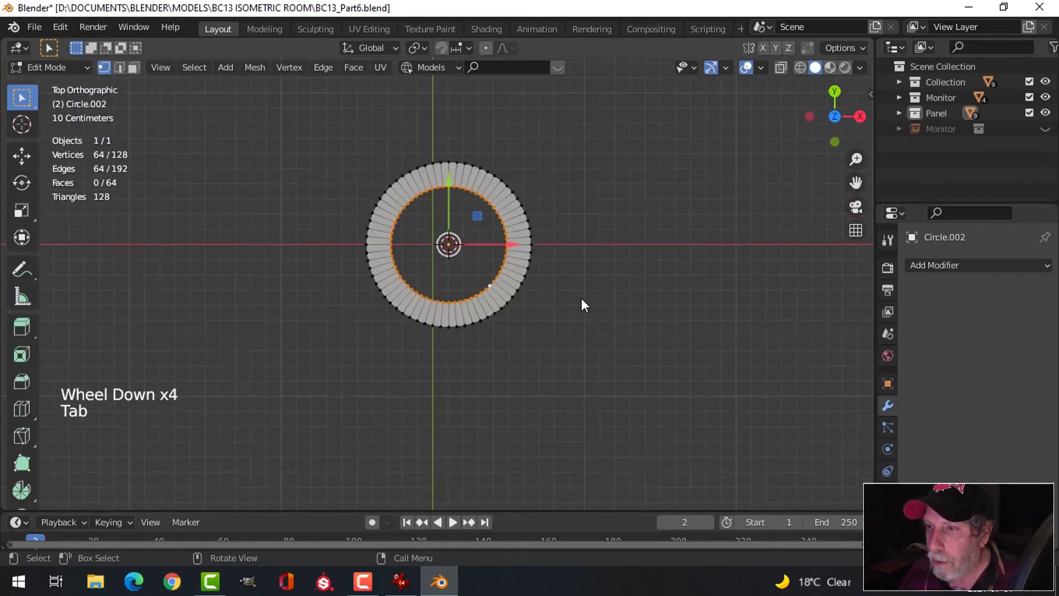
scroll(571, 289, "up", 1)
key("alt+a")
scroll(589, 279, "up", 1, "shift")
middle_click_drag(589, 279, 580, 298, "shift")
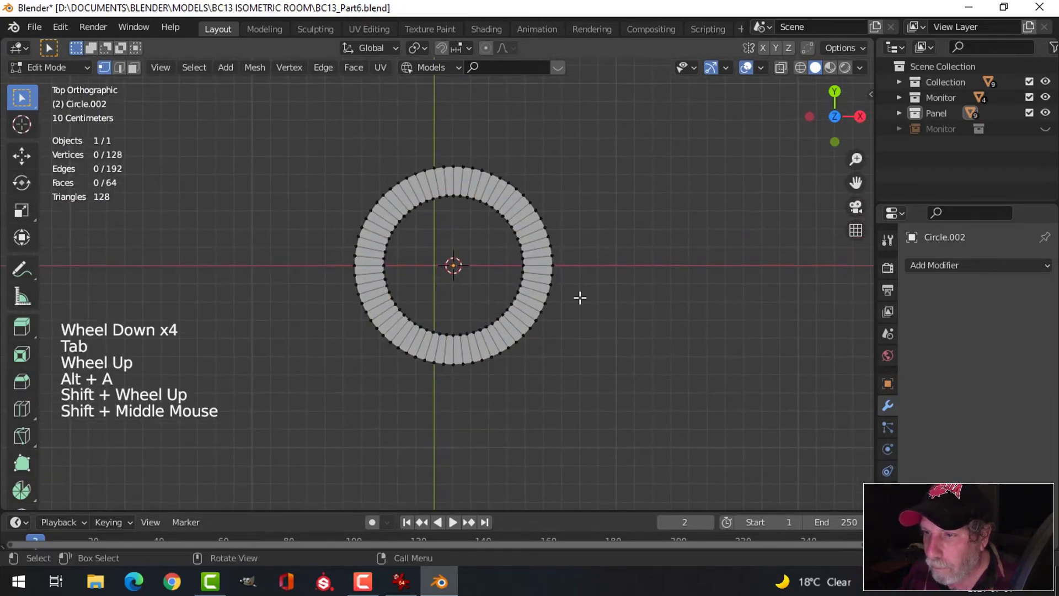
key("b")
left_click_drag(307, 142, 612, 312)
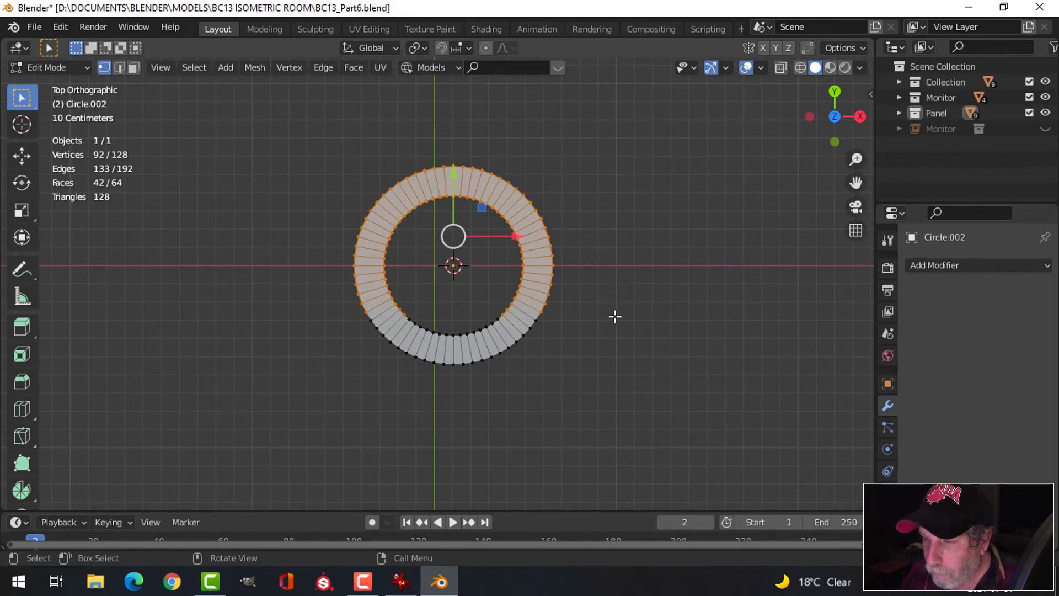
scroll(615, 317, "up", 3)
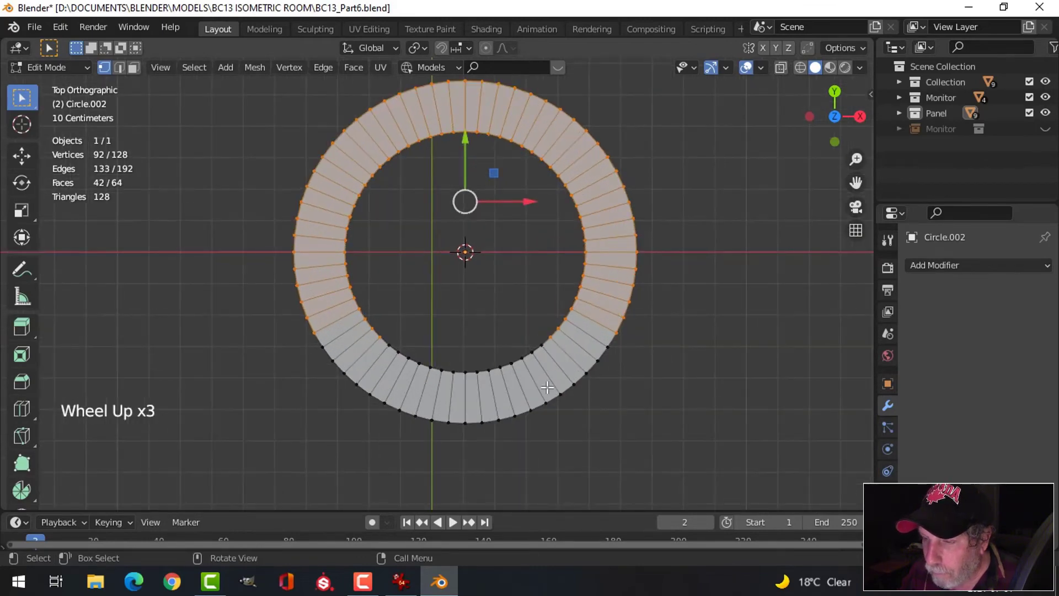
key("alt+a")
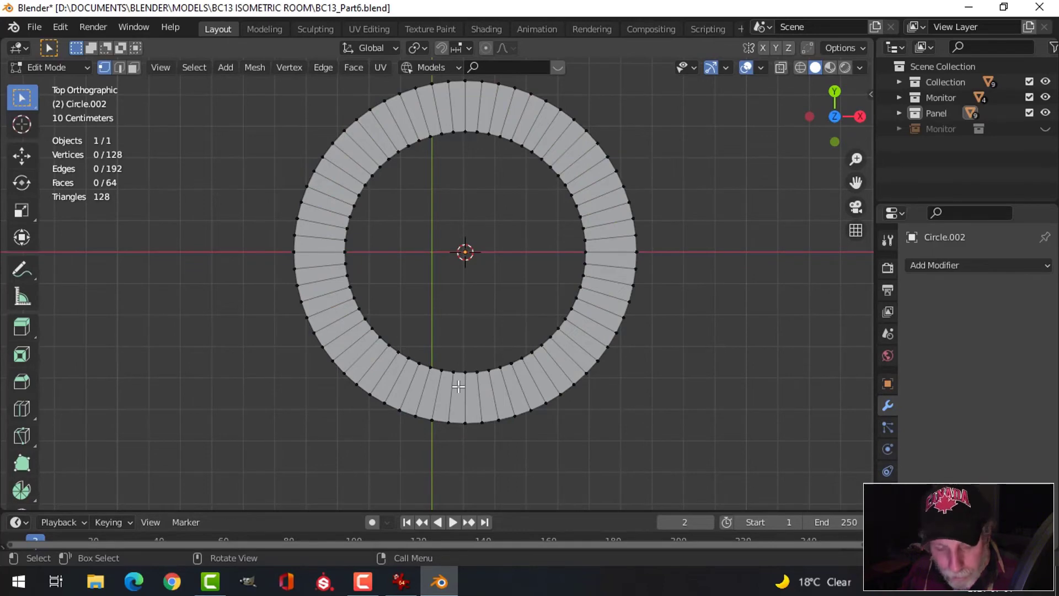
- Circle-select seven adjoining faces on the ring's negative Y side, invert the selection and delete the other faces
key("3")
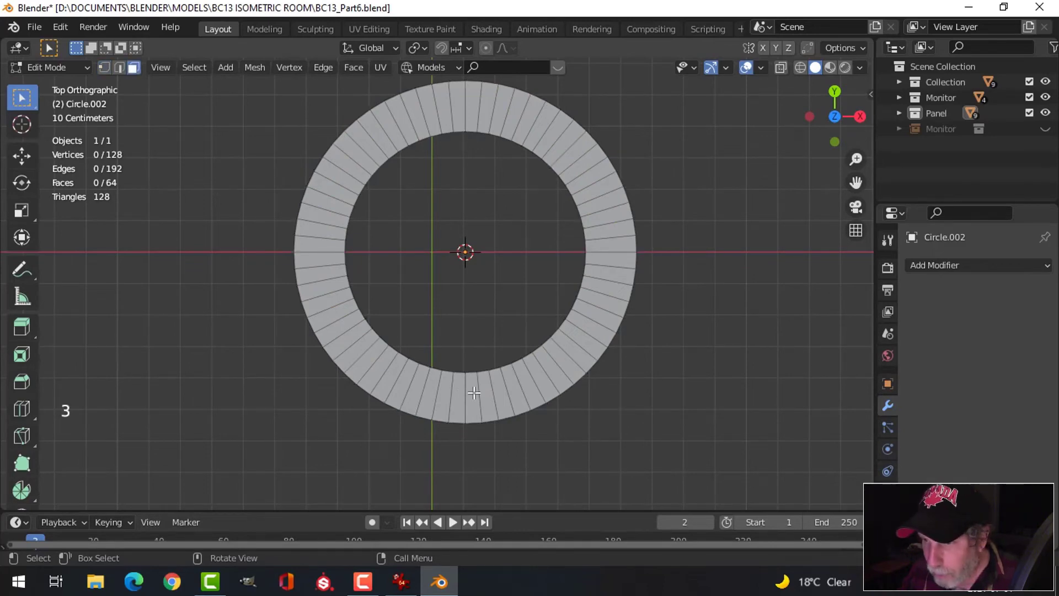
key("c")
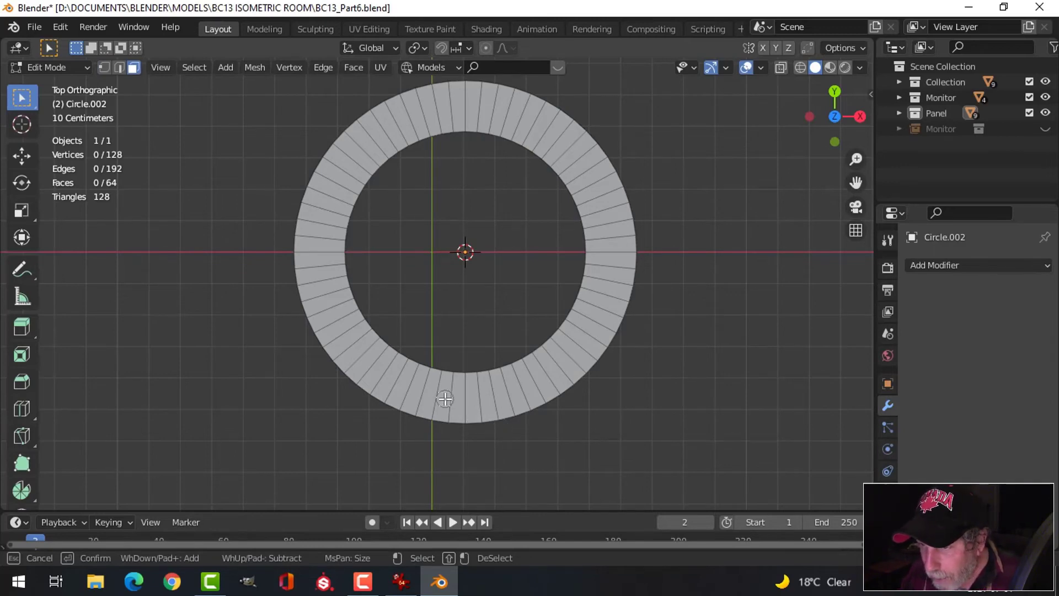
left_click_drag(445, 398, 535, 391)
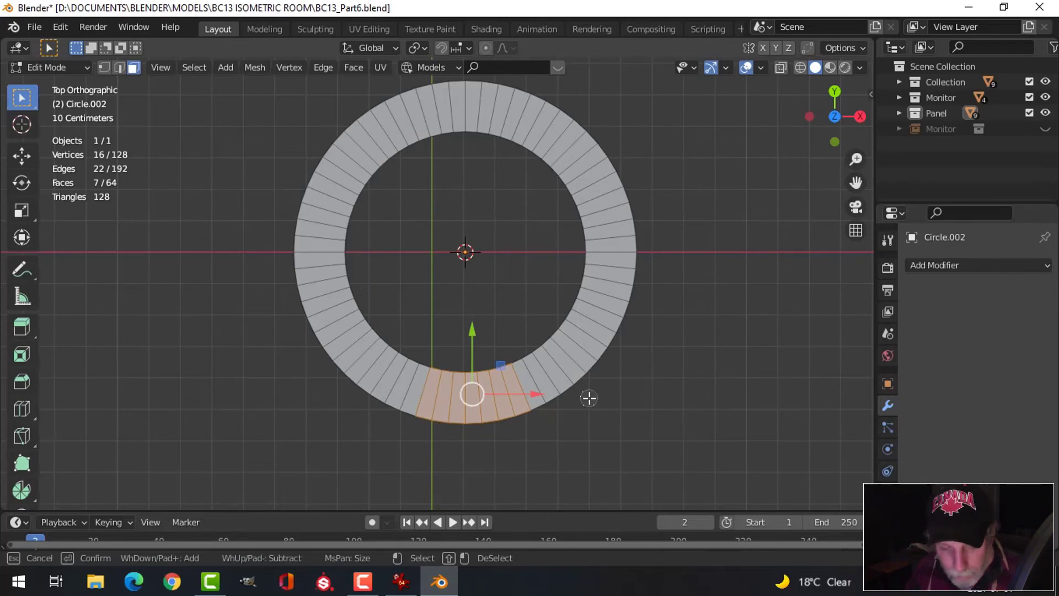
key("Escape")
key("ctrl+i")
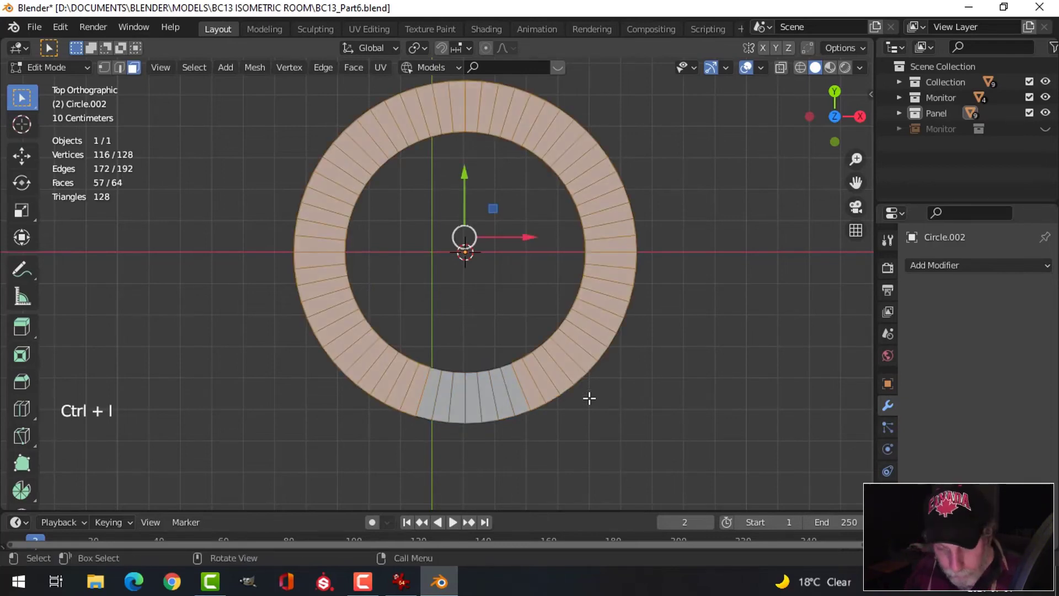
key("x")
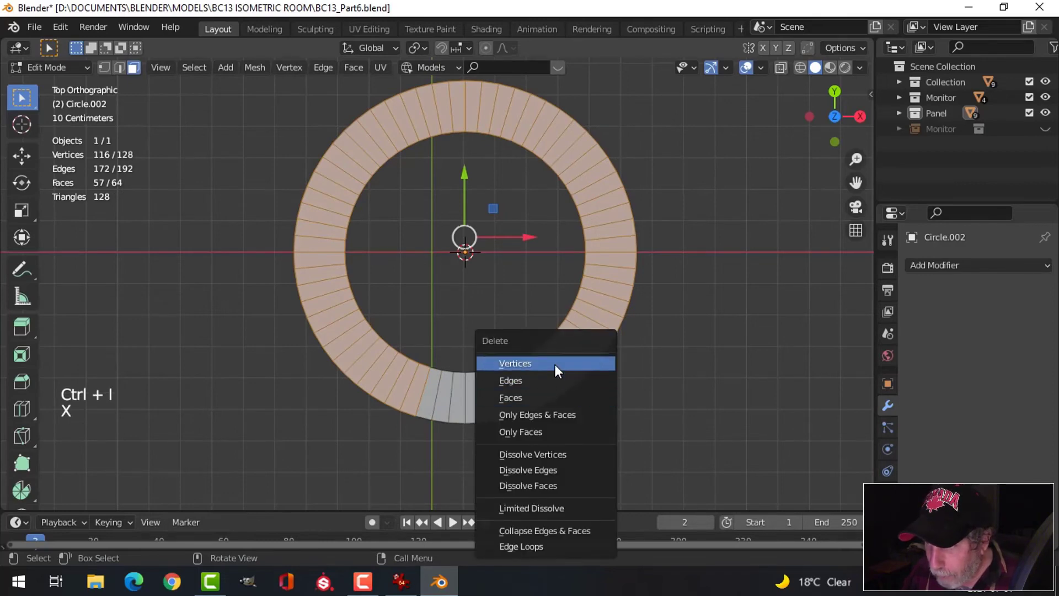
left_click(543, 397)
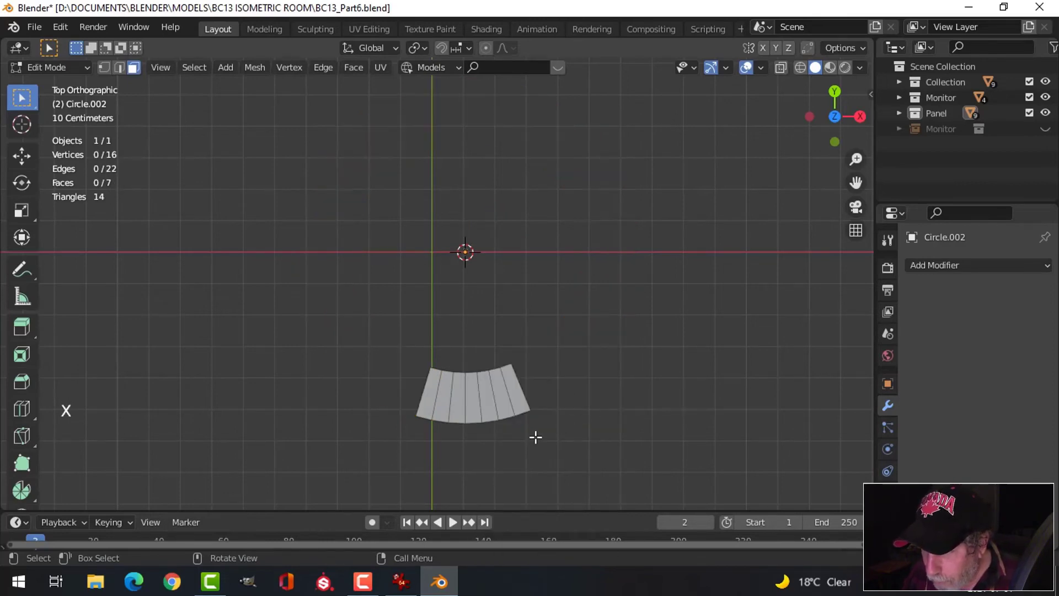
- Delete the end face on the segment's positive X side so that six faces sit symmetrically about the ring's centre
scroll(536, 437, "up", 2)
scroll(557, 431, "down", 1)
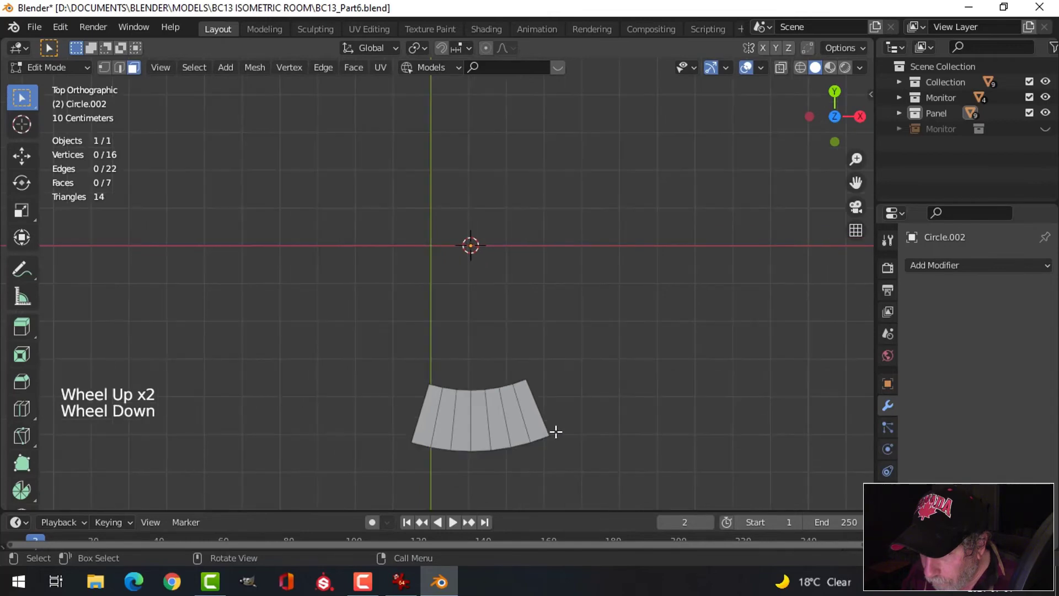
scroll(571, 429, "up", 1)
middle_click_drag(571, 429, 517, 318, "shift")
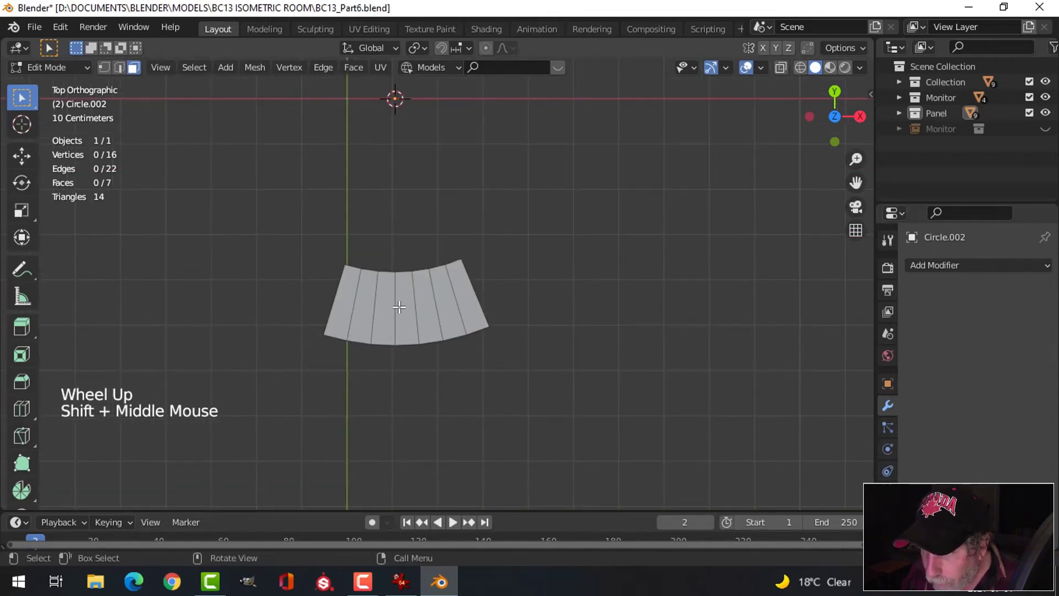
left_click(465, 296)
key("x")
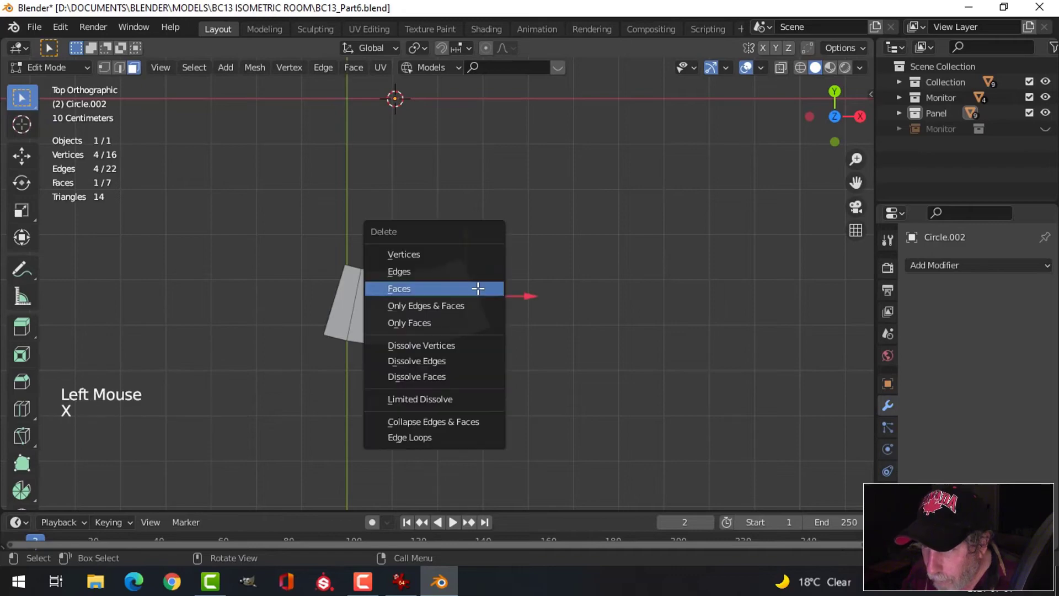
left_click(474, 288)
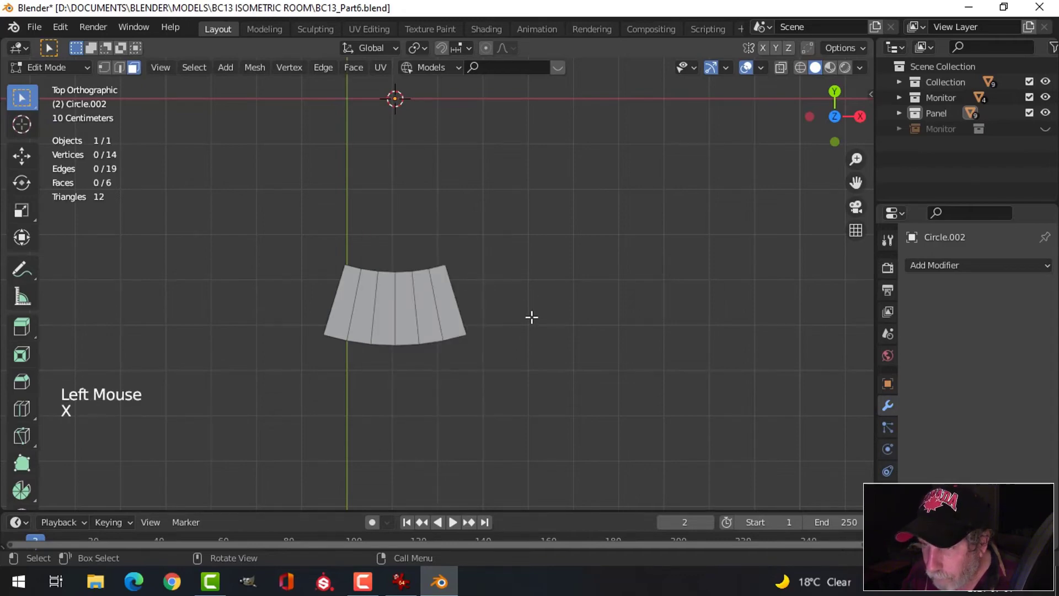
- Unhide all the room's objects and reopen only the ring segment for editing
key("a")
middle_click_drag(532, 356, 479, 325)
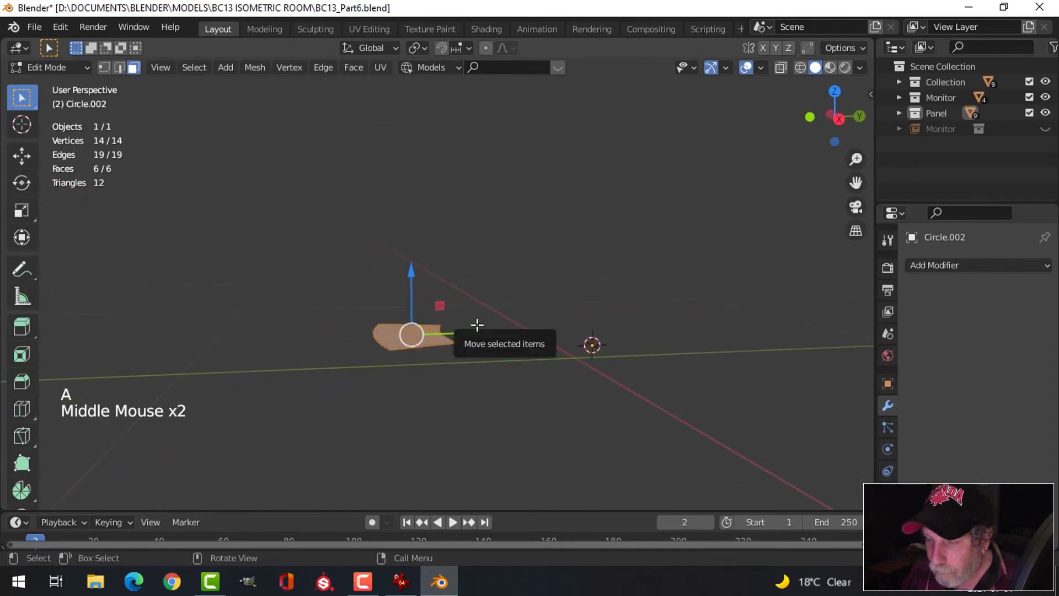
key("Tab")
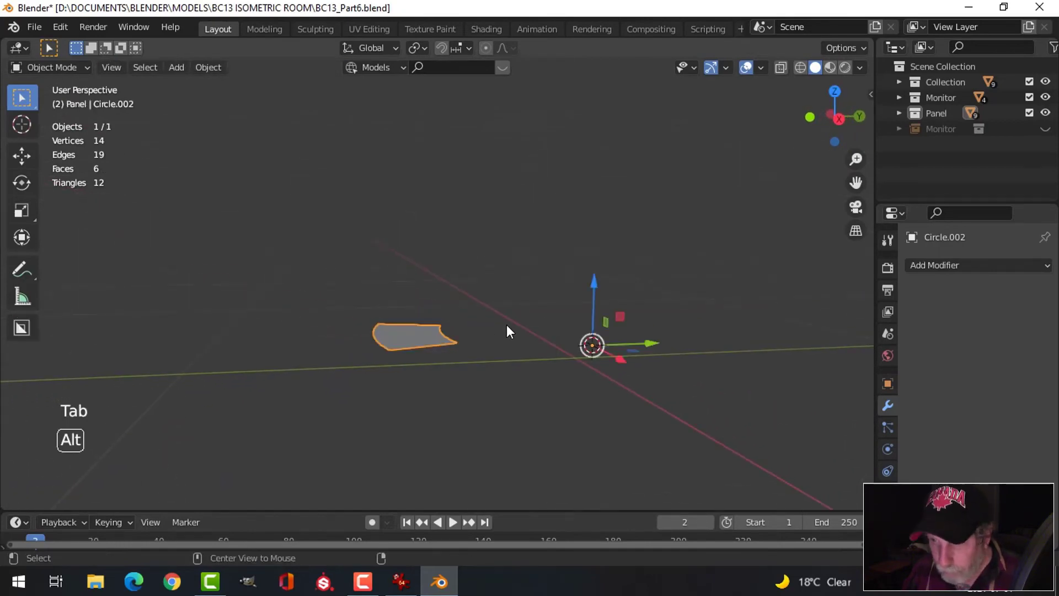
key("alt+h")
key("alt+a")
left_click(462, 349)
key("Tab")
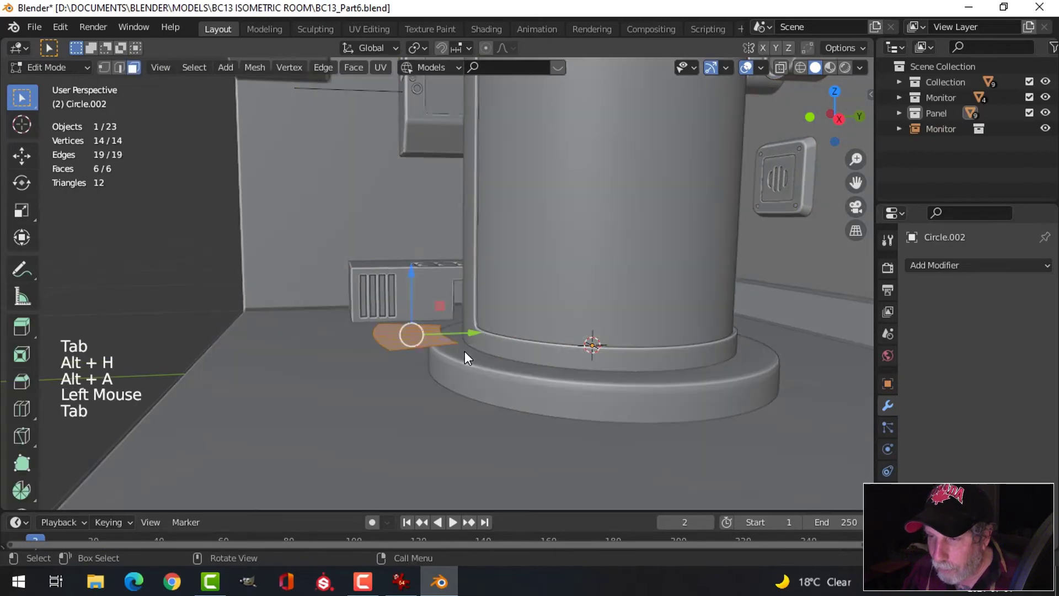
- Extrude all the segment's faces down by about 0.097 m in Z to form a foot block, and leave Edit Mode
key("a")
middle_click_drag(464, 351, 448, 290, "shift")
key("e")
left_click_drag(440, 278, 437, 357)
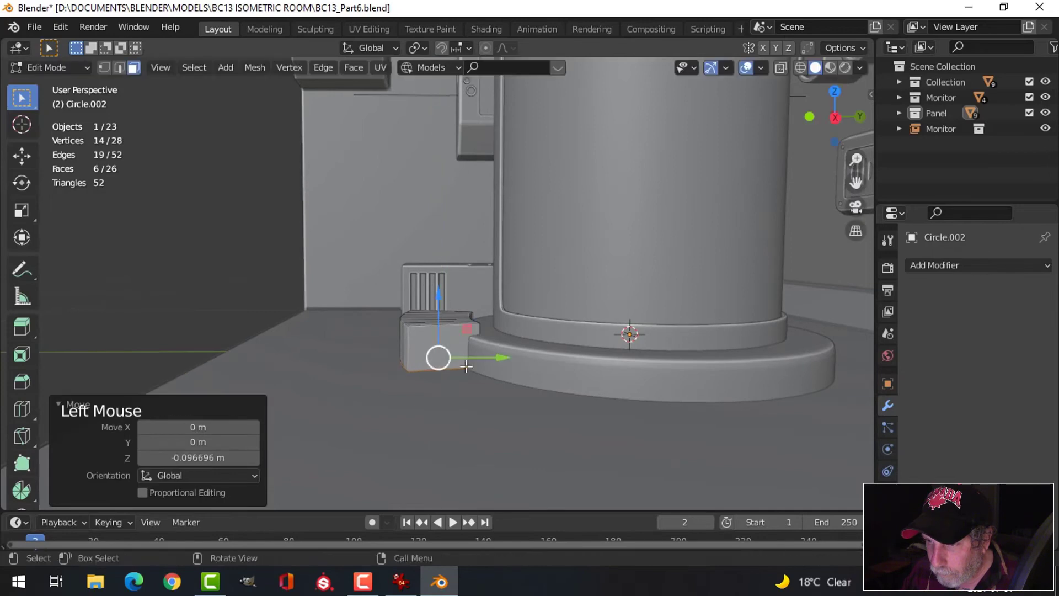
middle_click_drag(438, 356, 403, 353)
key("alt+a")
key("alt+a")
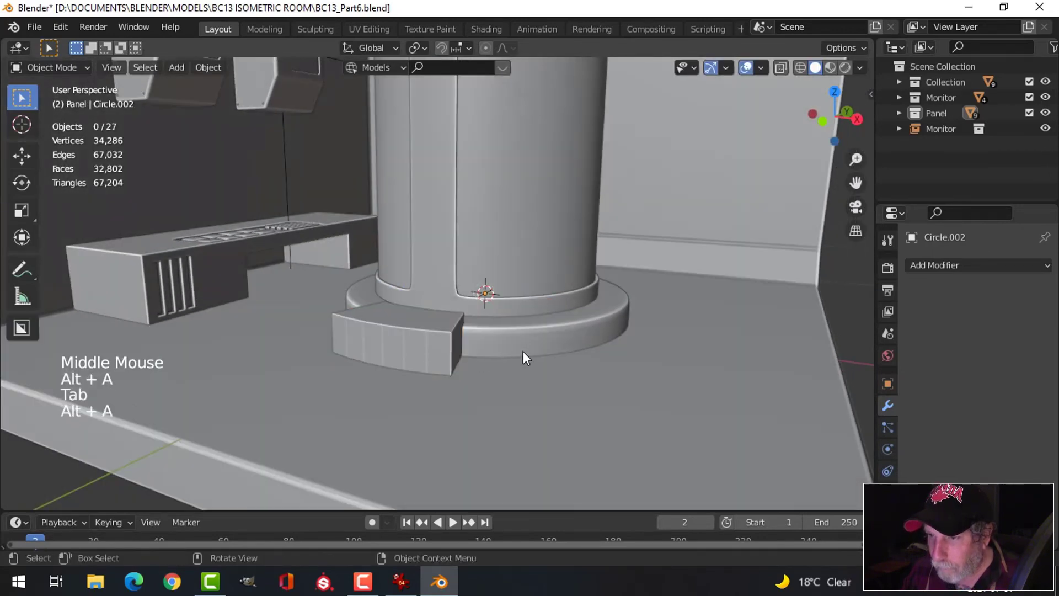
- Select the four middle faces on the foot block's outer side and inset them individually by about 0.014 m
middle_click_drag(524, 354, 590, 337)
scroll(491, 369, "up", 2)
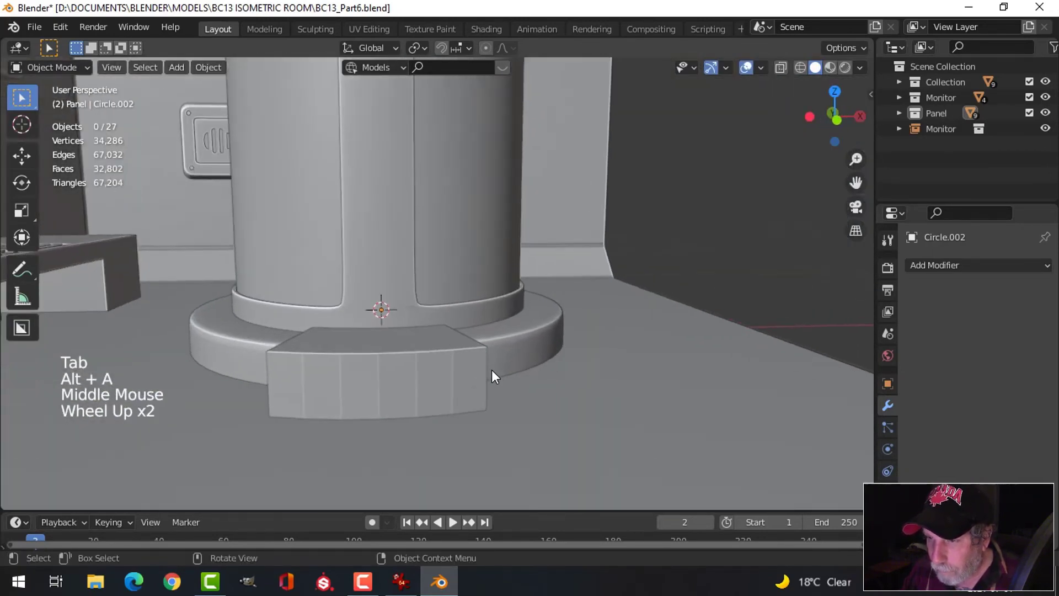
middle_click_drag(492, 370, 414, 338)
left_click(411, 331)
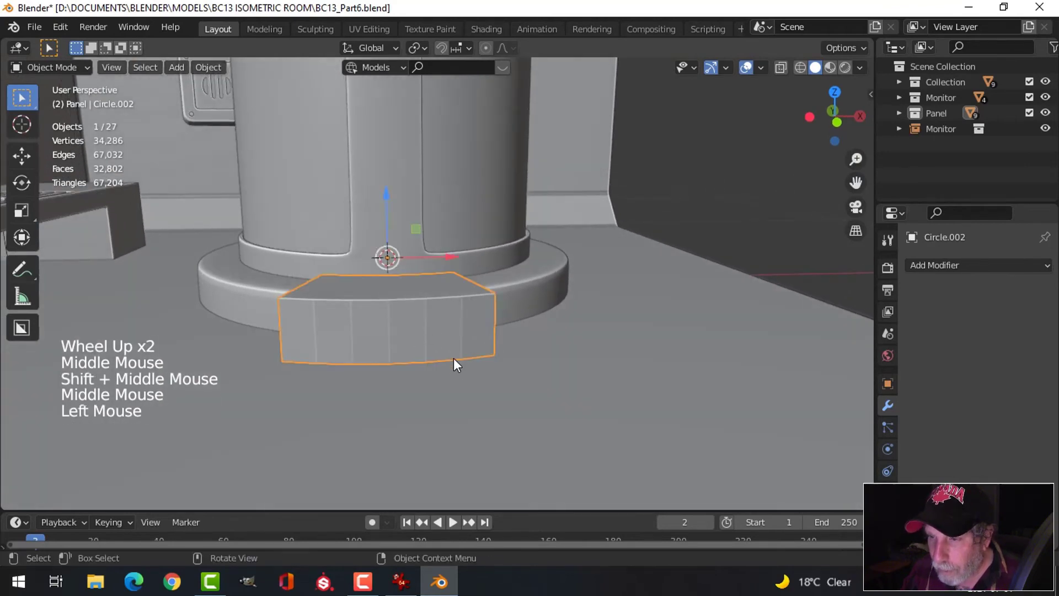
scroll(444, 364, "up", 1)
key("Tab")
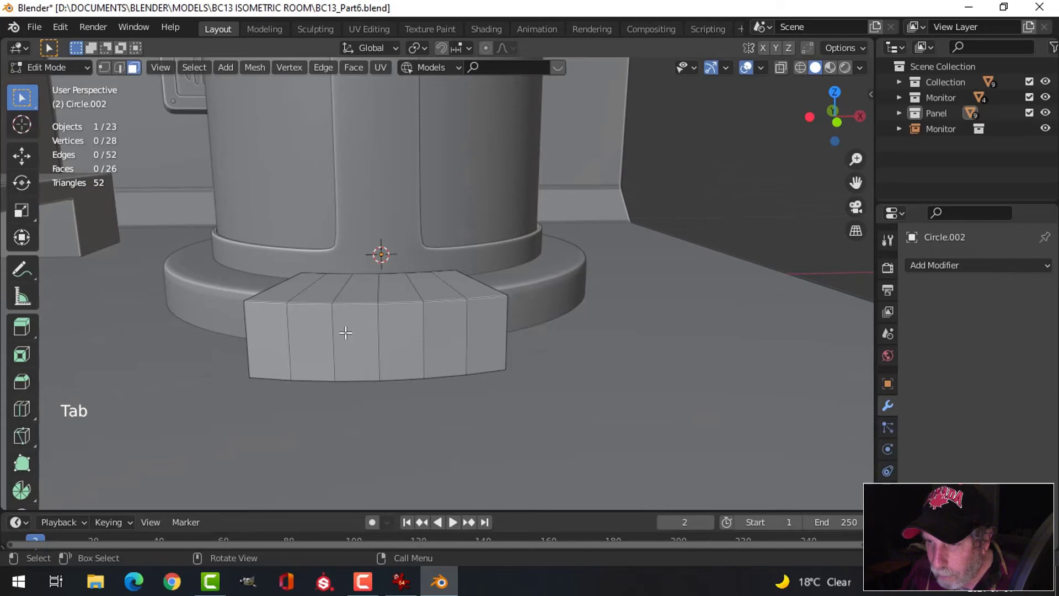
key("3")
key("c")
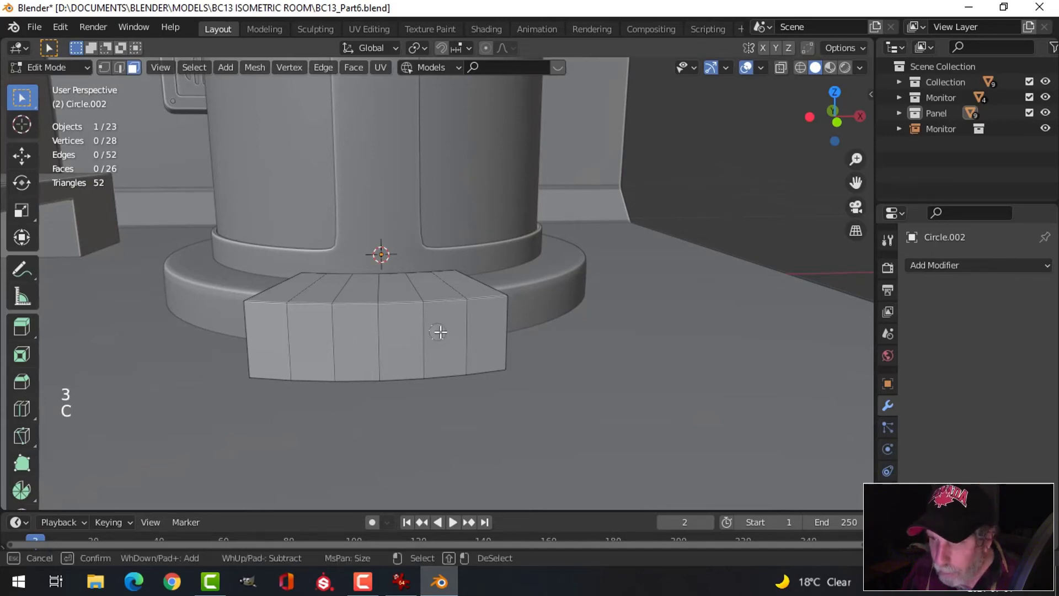
left_click_drag(435, 331, 362, 338)
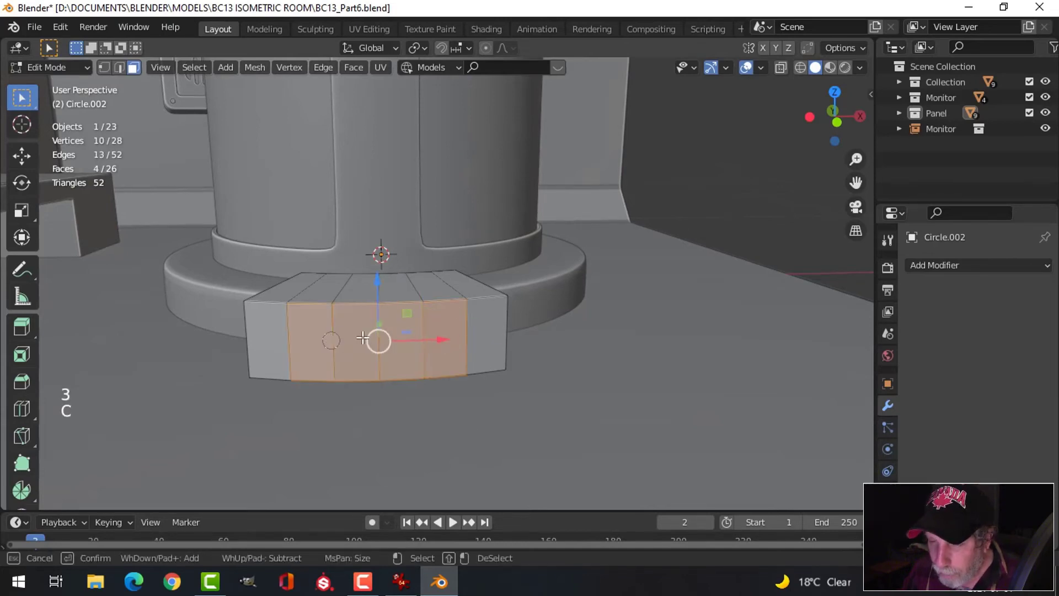
middle_click_drag(418, 342, 468, 349)
key("i")
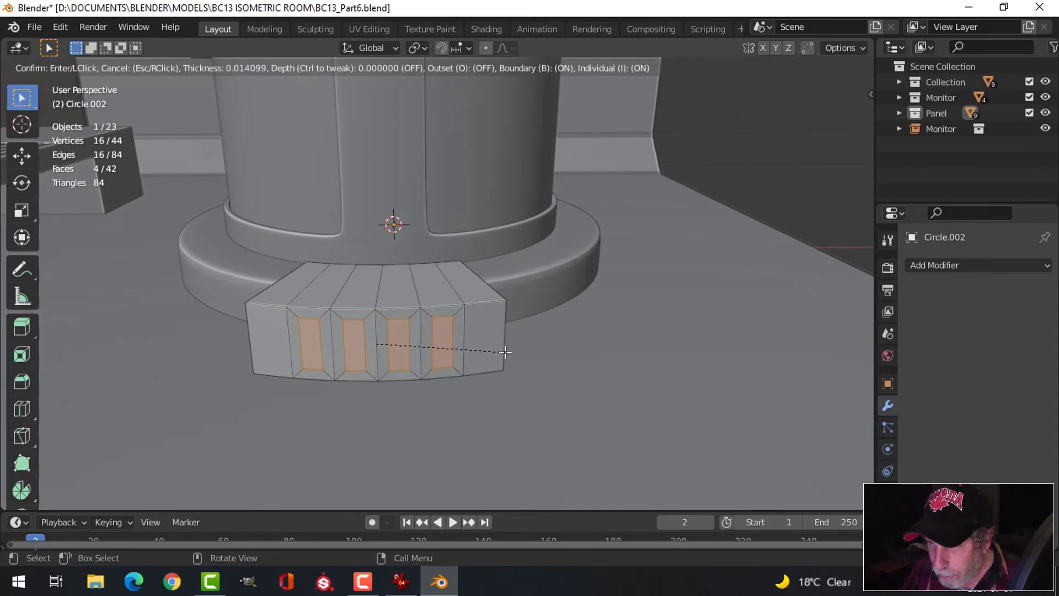
left_click(505, 352)
- Extrude the four inset faces into the foot block to form recessed vent slots, and leave Edit Mode
middle_click_drag(513, 350, 444, 356)
key("e")
left_click(392, 376)
key("Tab")
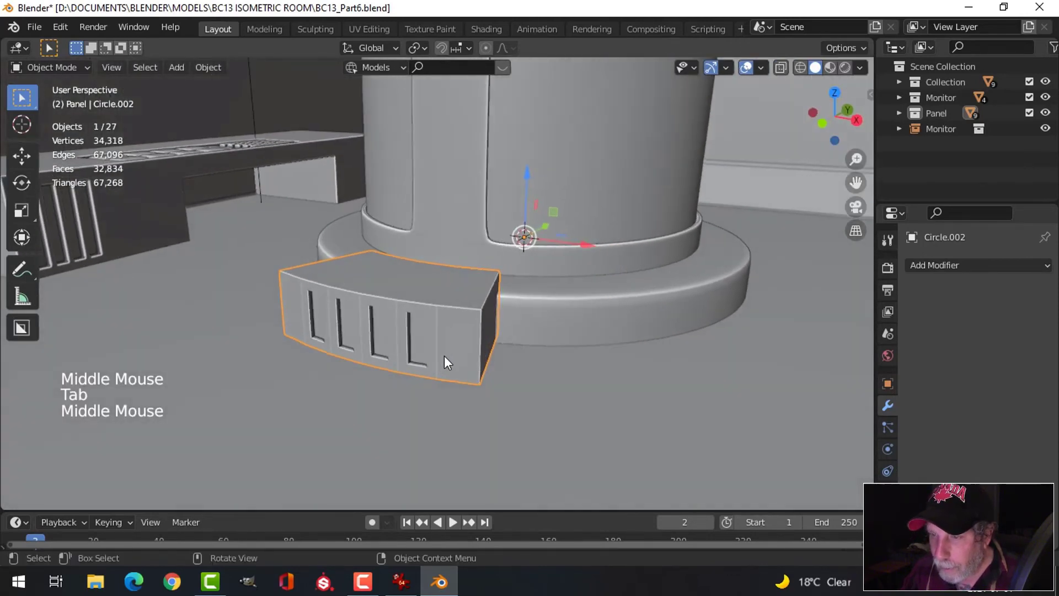
- Check the reference image, and add a Bevel modifier to the foot block with amount 0.02 m, 3 segments and limit method Angle
key("alt+a")
left_click(398, 580)
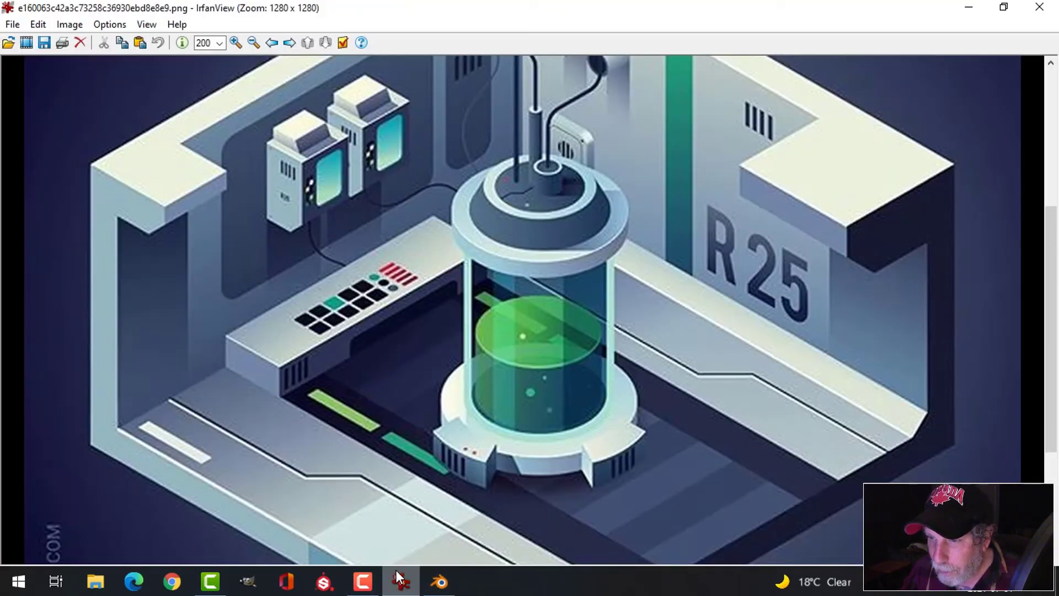
left_click(439, 581)
left_click(465, 345)
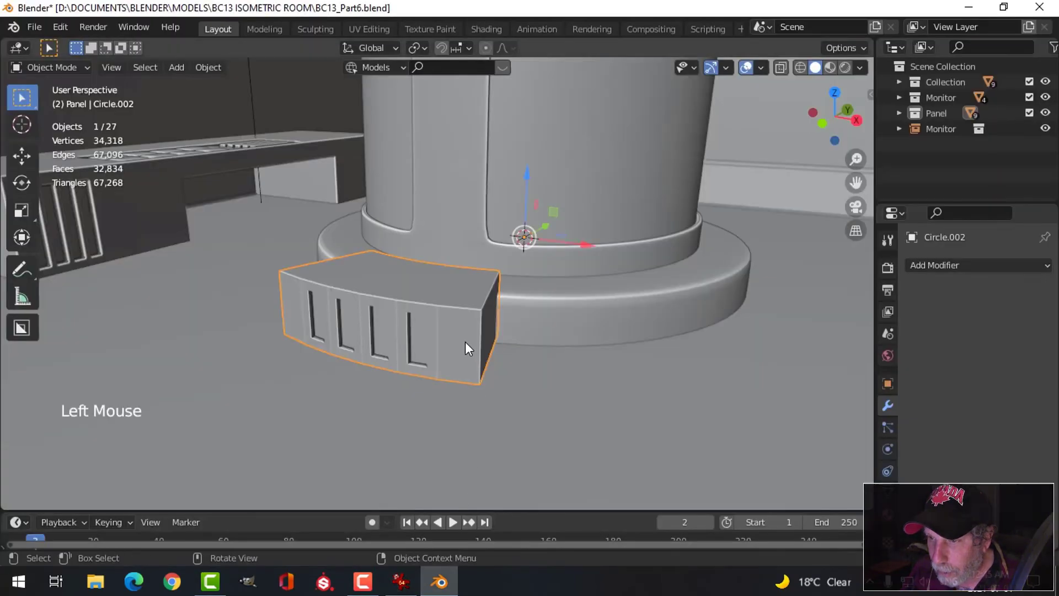
left_click(934, 265)
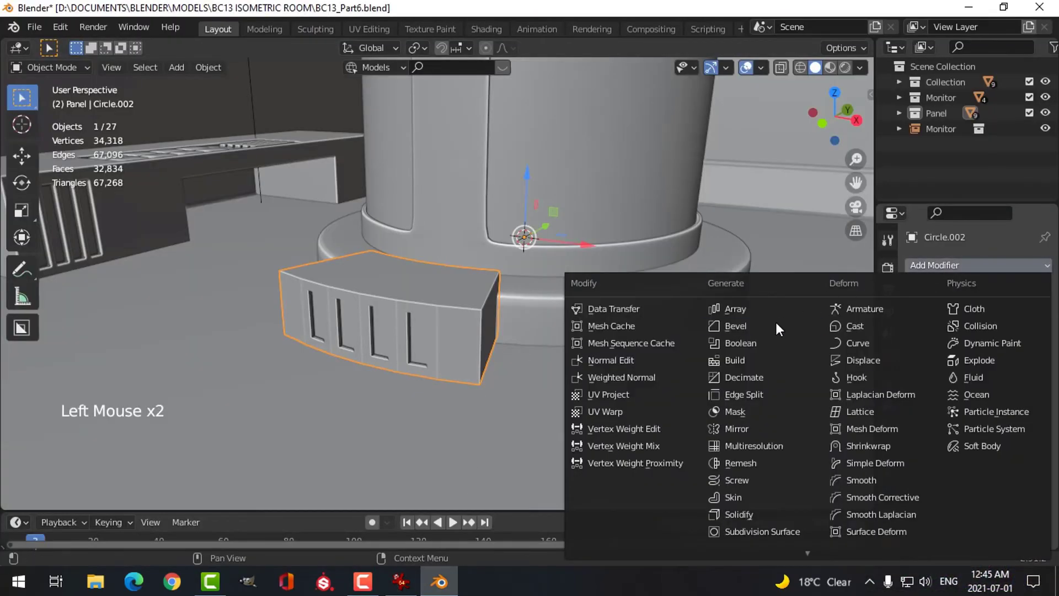
left_click(755, 325)
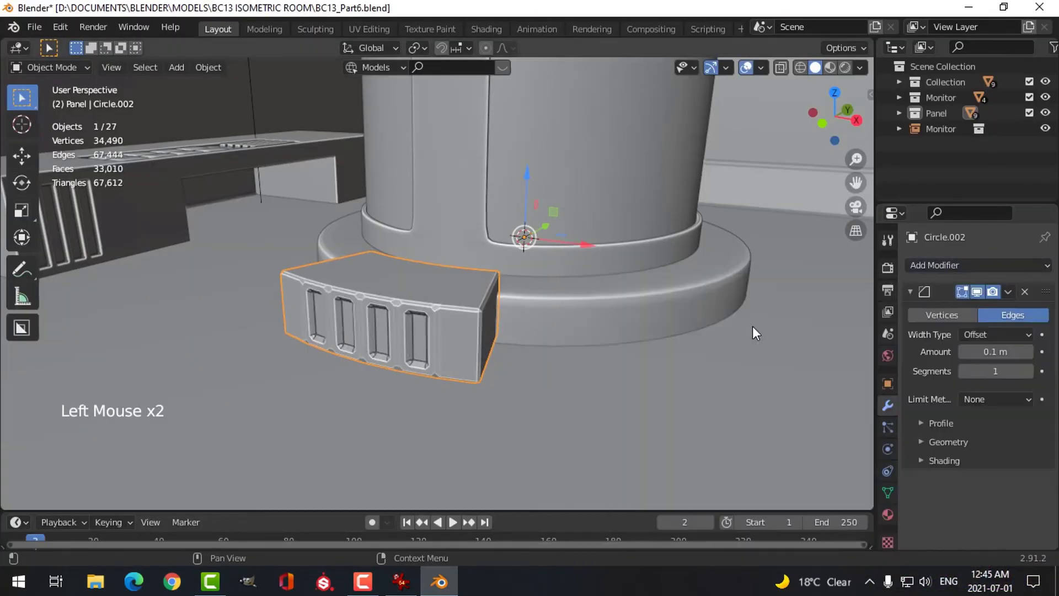
left_click(1027, 371)
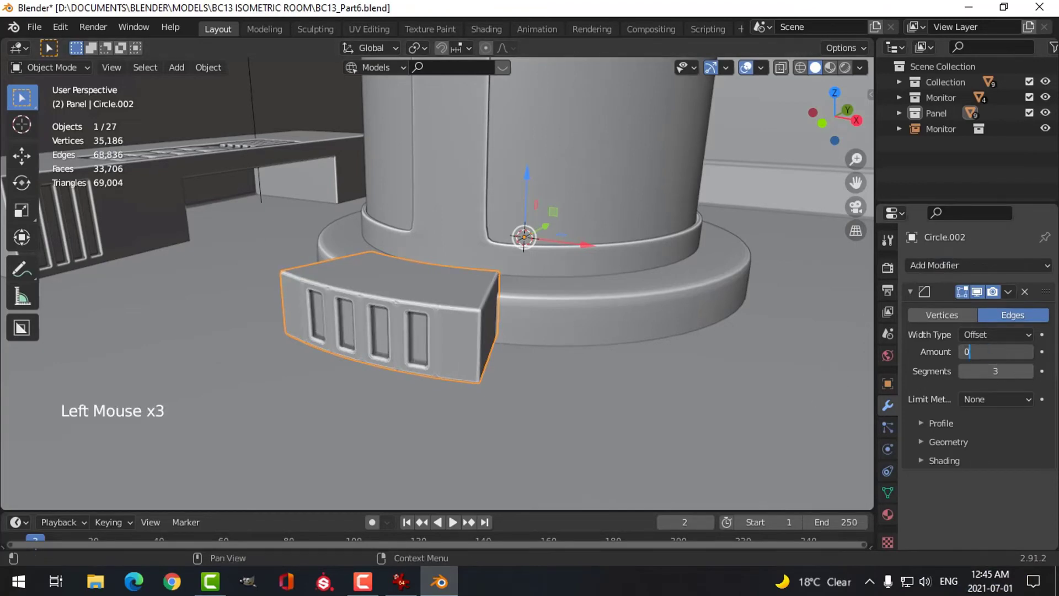
type("0.02")
key("Return")
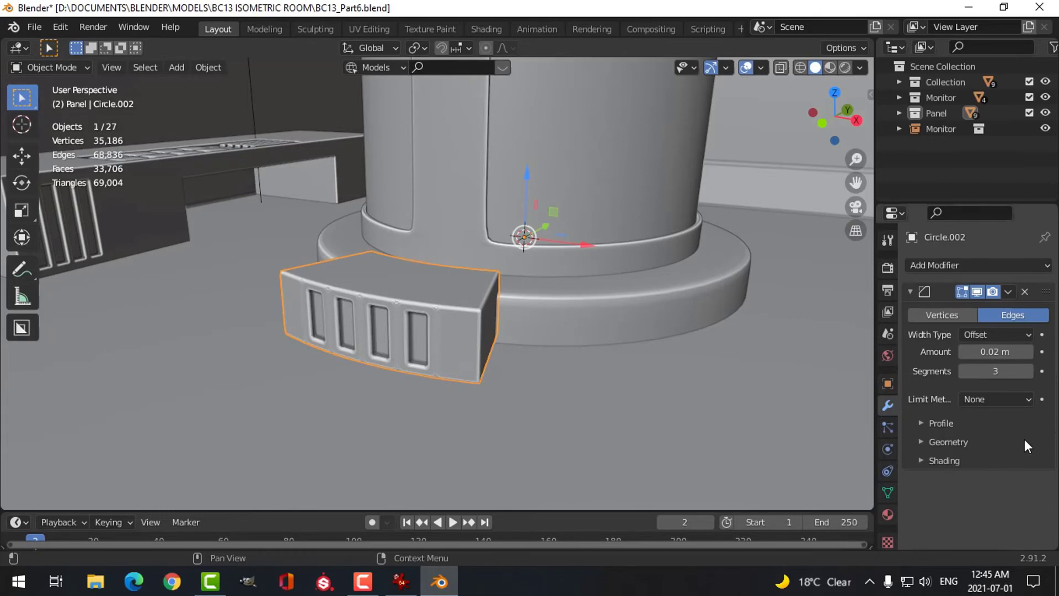
left_click(990, 402)
left_click(972, 431)
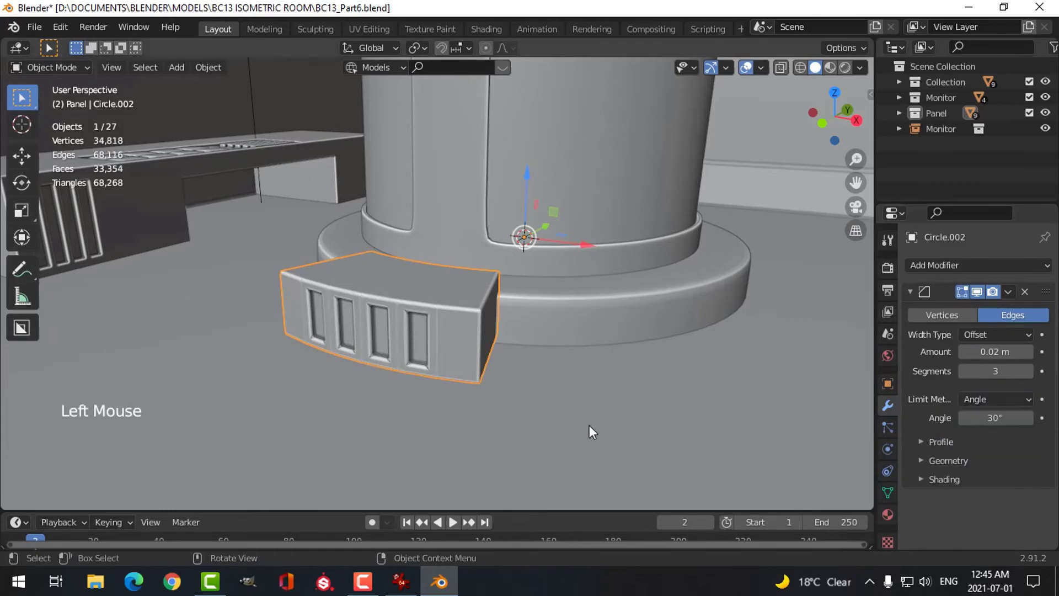
- Set the bevel's outer miter to Arc and shade the foot block smooth
left_click(915, 461)
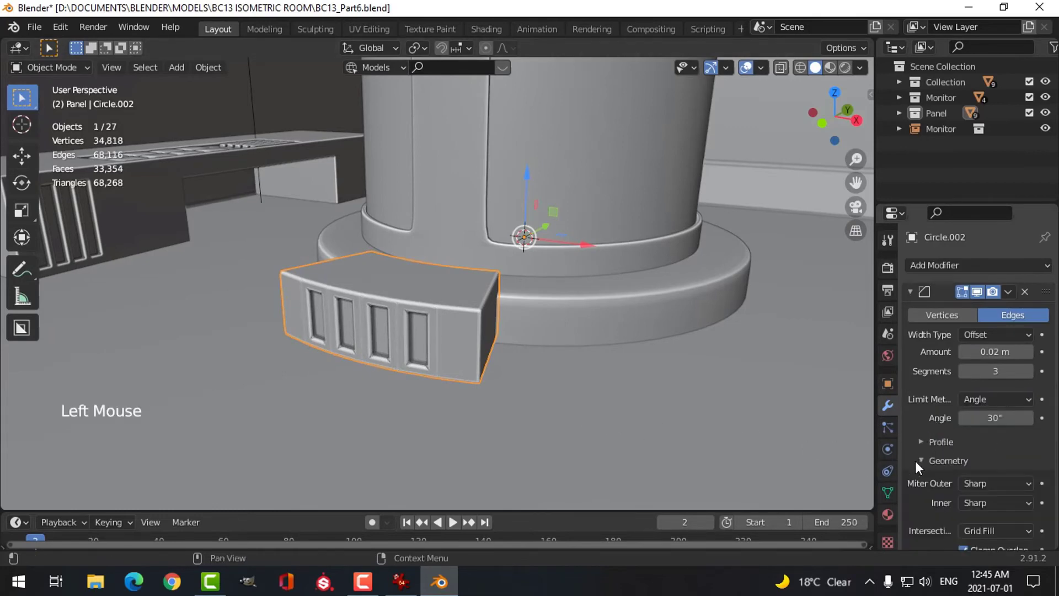
left_click(979, 483)
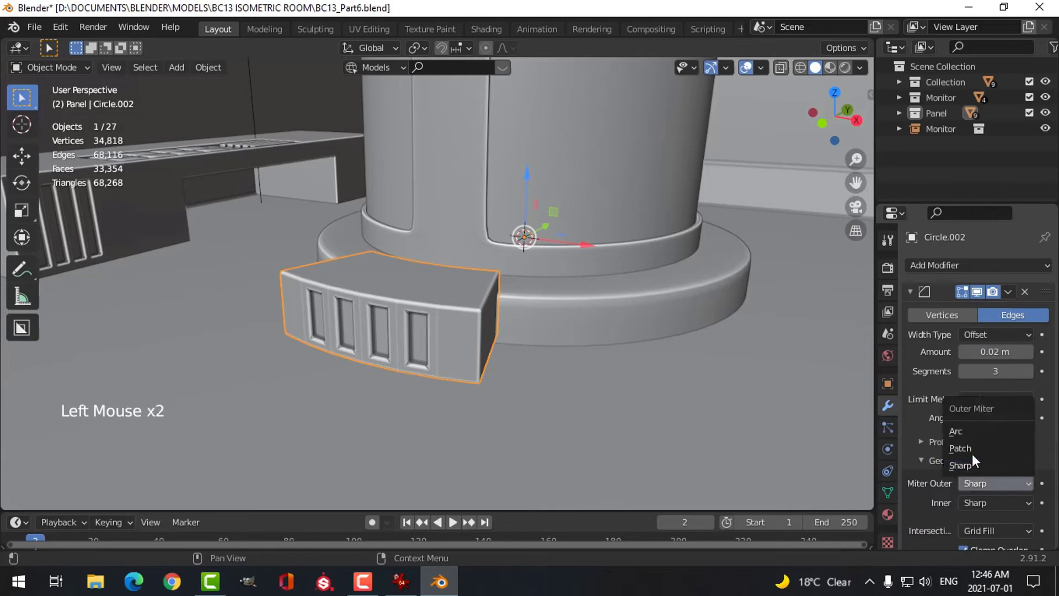
left_click(968, 431)
scroll(450, 340, "up", 2)
scroll(450, 341, "up", 1)
middle_click_drag(450, 340, 477, 322)
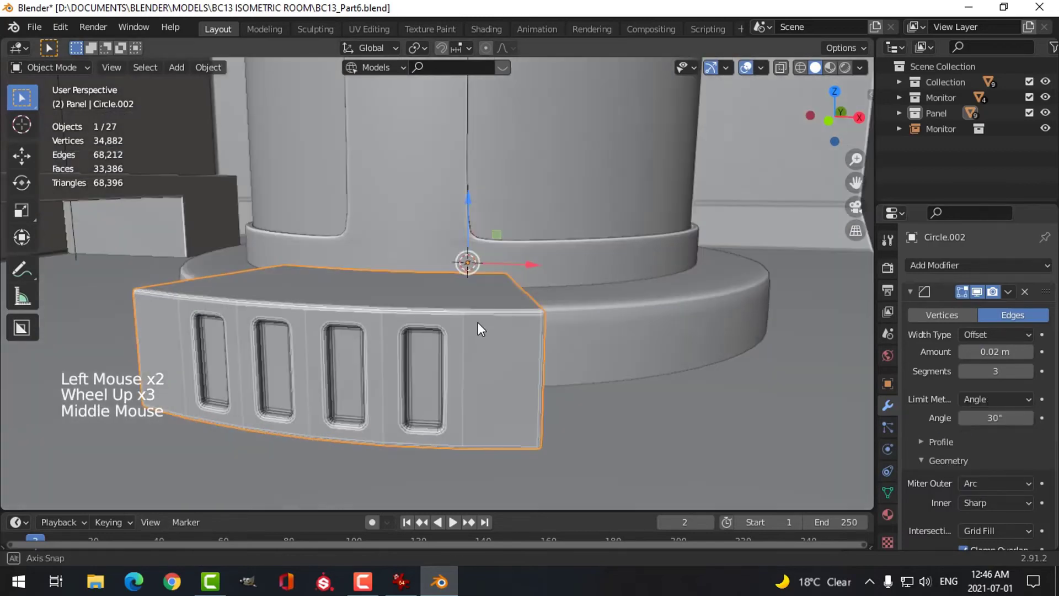
right_click(499, 322)
left_click(470, 222)
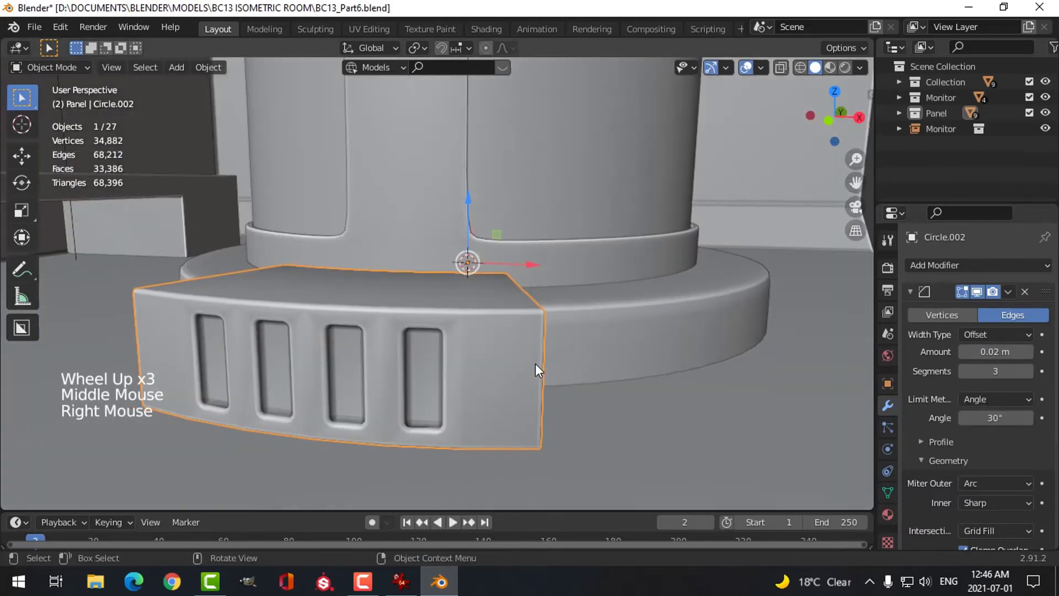
- Add a Weighted Normal modifier to the foot block and enable Auto Smooth in its mesh normals
middle_click_drag(537, 366, 506, 378)
scroll(503, 397, "down", 3)
middle_click_drag(506, 378, 513, 344)
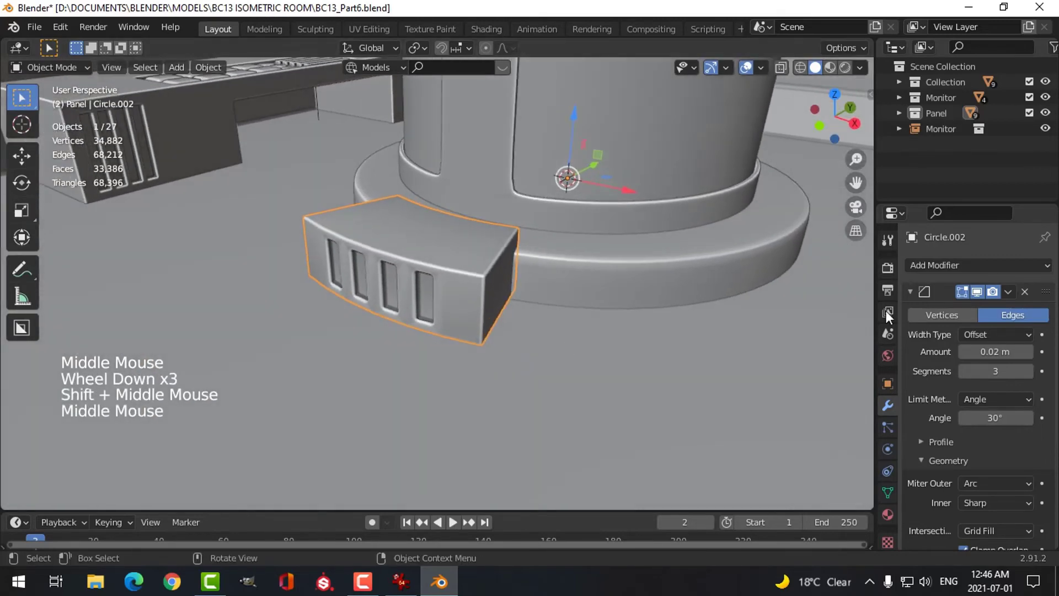
left_click(910, 291)
left_click(931, 265)
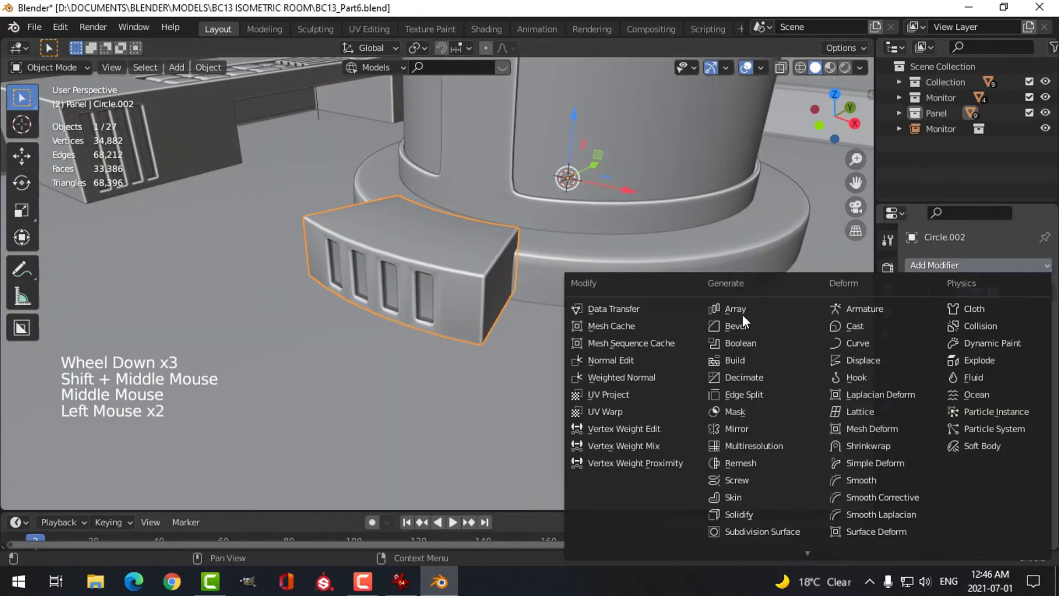
left_click(660, 376)
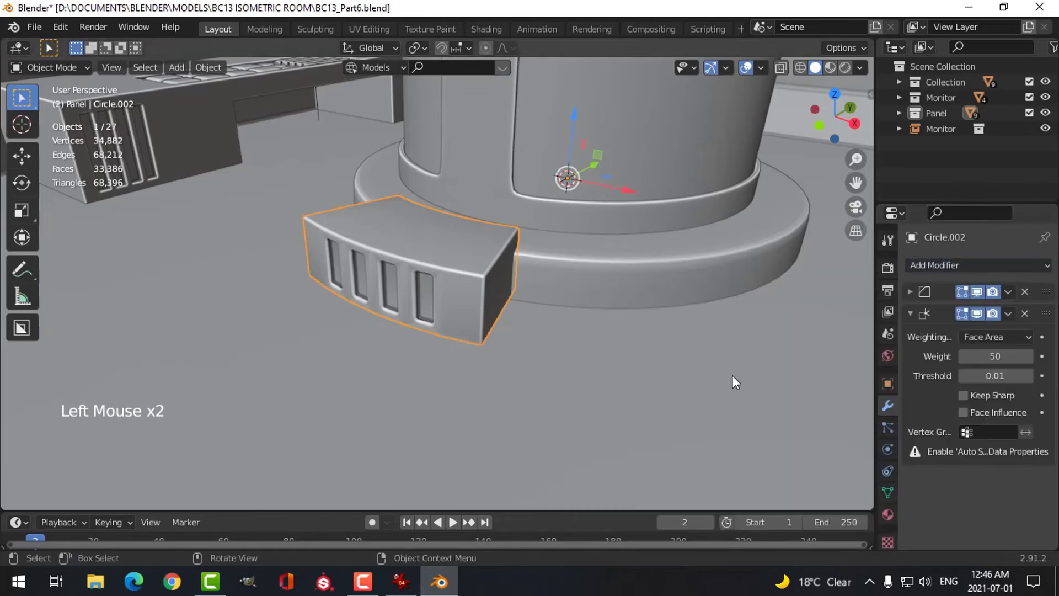
left_click(889, 492)
scroll(936, 508, "down", 2)
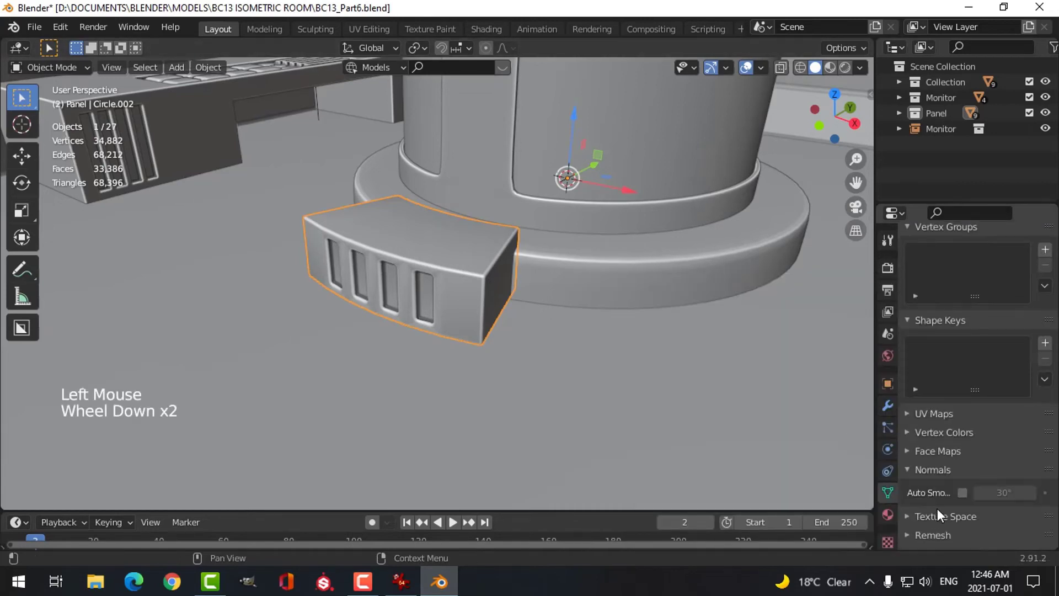
left_click(963, 493)
- Examine the shaded foot block and compare it with the tank's feet in the reference image
middle_click_drag(442, 330, 412, 343)
key("alt+a")
scroll(517, 324, "down", 2)
middle_click_drag(517, 324, 496, 304)
left_click(461, 283)
scroll(496, 303, "down", 2)
left_click(401, 578)
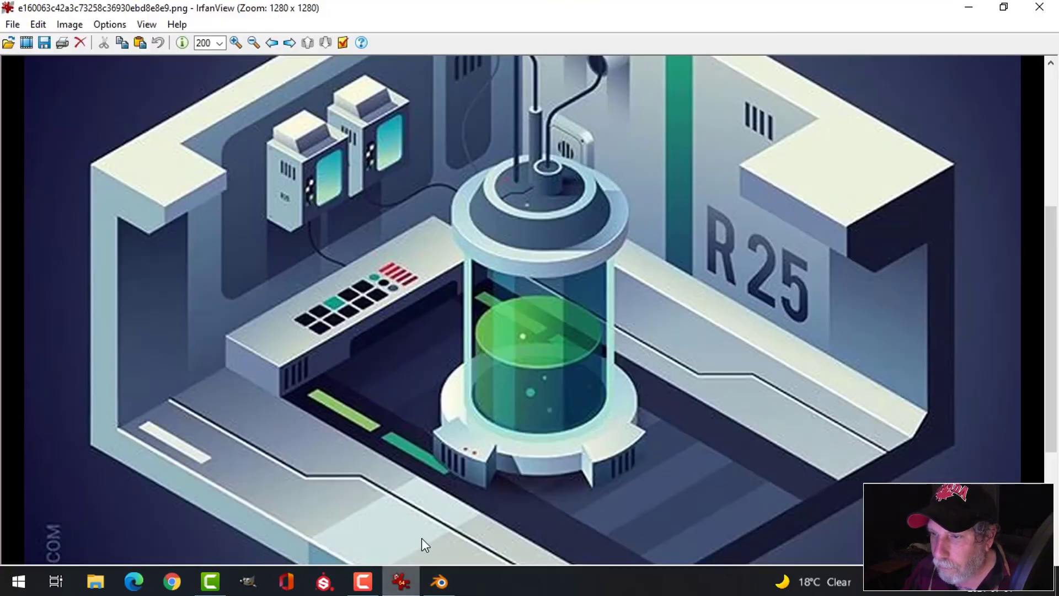
left_click(440, 582)
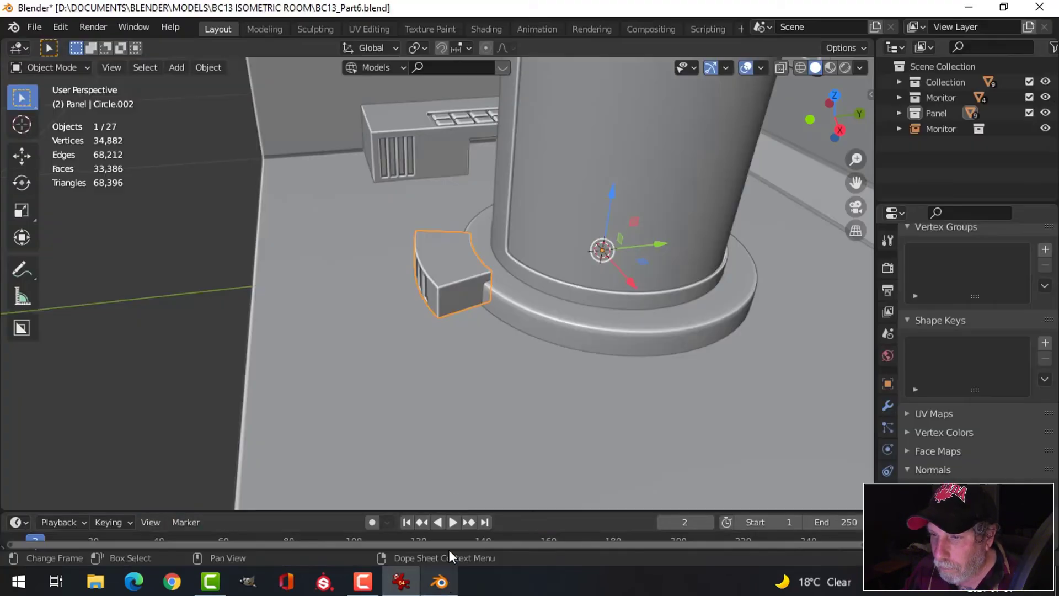
- Move the foot block very slightly along Y toward the tank and deselect it
middle_click_drag(476, 379, 657, 313, "shift")
key("alt+a")
scroll(511, 372, "down", 3)
scroll(469, 313, "up", 3)
left_click(469, 314)
left_click_drag(683, 304, 686, 303)
middle_click_drag(685, 303, 484, 270)
scroll(510, 330, "up", 2)
scroll(512, 325, "up", 1)
key("alt+a")
- Scale the foot block's whole mesh to about 0.871 in Y, shift it slightly toward the tank, and leave Edit Mode
left_click(483, 270)
key("Tab")
middle_click_drag(568, 302, 553, 341)
key("a")
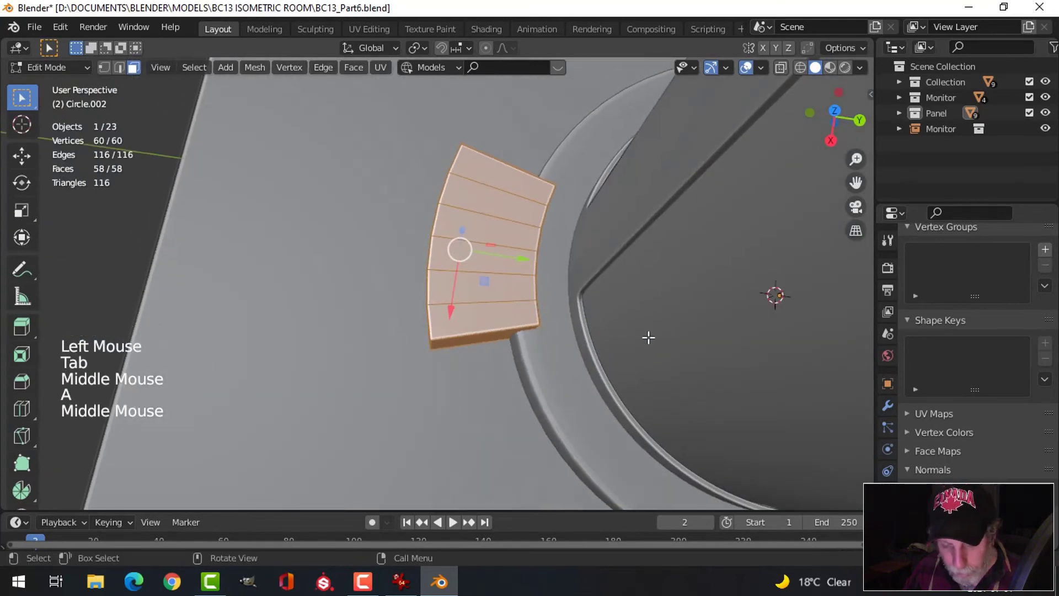
key("s")
key("y")
left_click(605, 294)
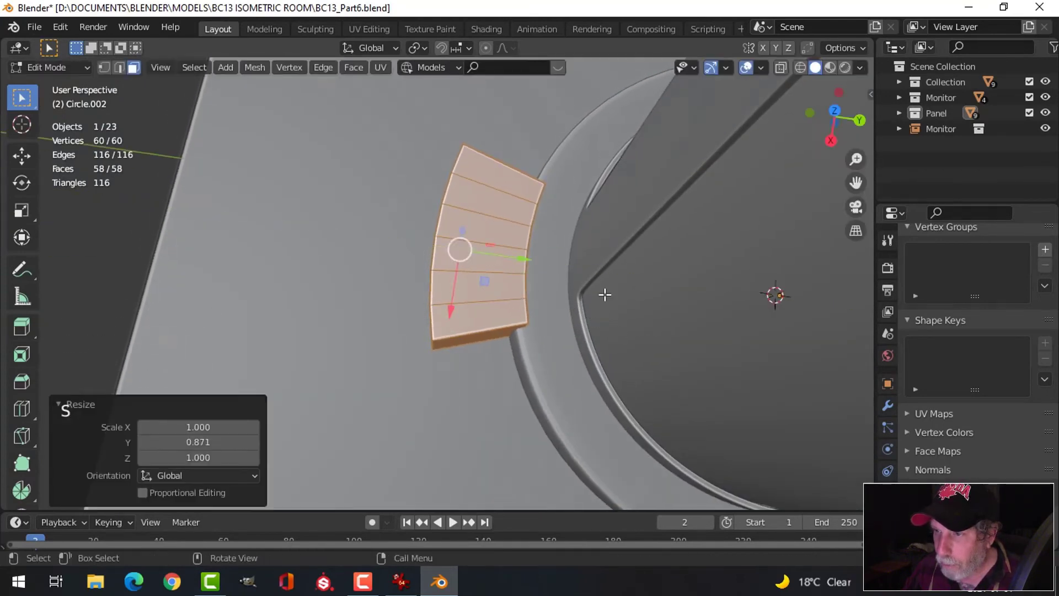
left_click_drag(528, 264, 534, 263)
key("Tab")
- Reopen the foot block for editing with nothing selected and its top faces in view
middle_click_drag(548, 305, 637, 319)
key("alt+a")
scroll(567, 263, "up", 3)
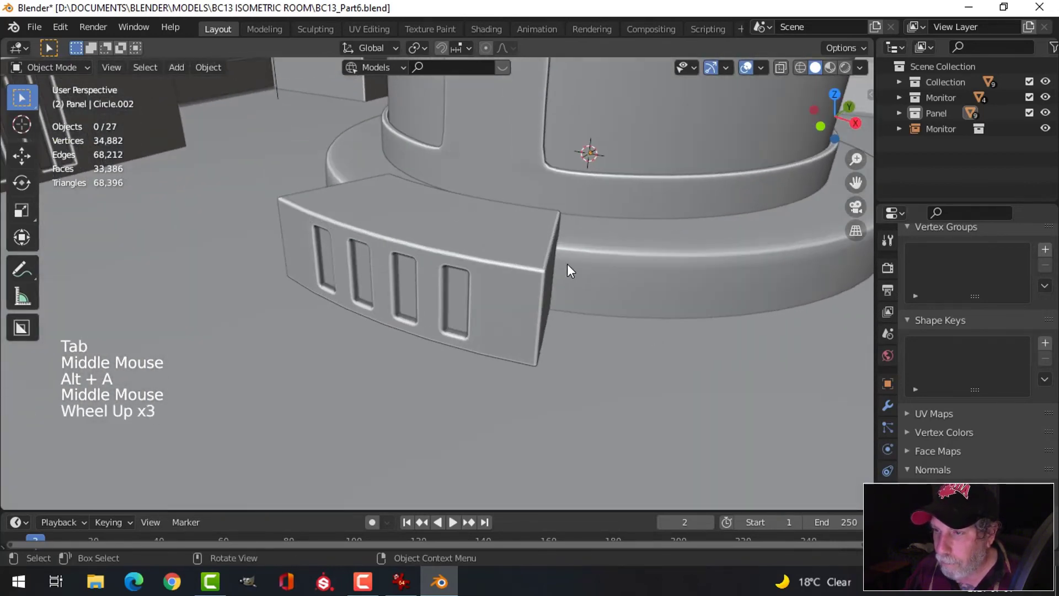
middle_click_drag(567, 264, 551, 308, "shift")
middle_click_drag(551, 309, 557, 367)
left_click(521, 375)
mouse_move(557, 366)
middle_mouse_down()
mouse_move(607, 356)
mouse_move(587, 334)
mouse_move(558, 351)
mouse_move(556, 335)
mouse_move(546, 375)
middle_mouse_up()
key("Tab")
key("alt+a")
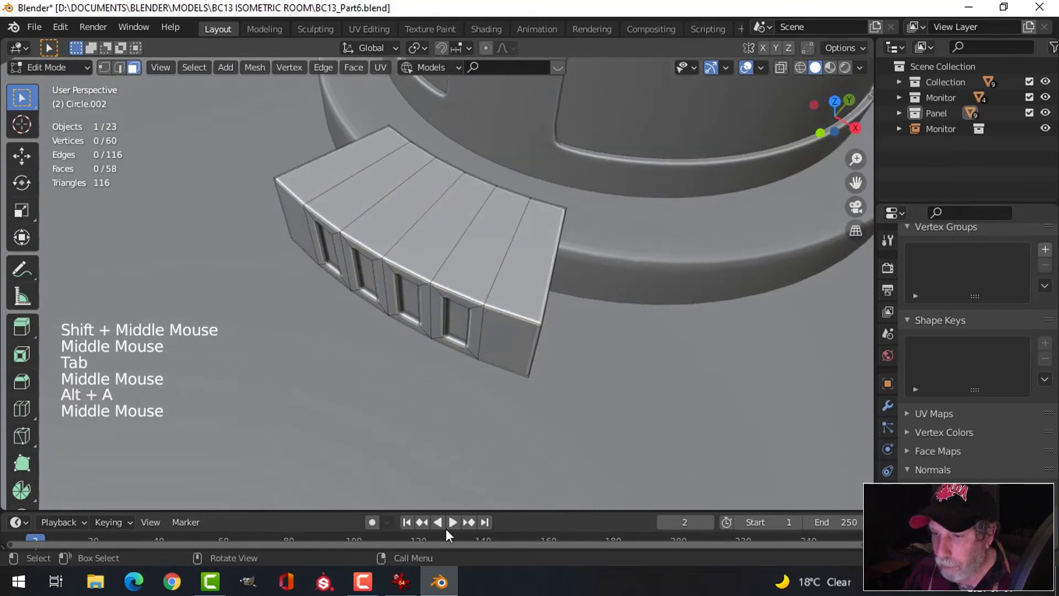
- Check the reference image, snap the 3D cursor to the foot's top face second from the positive X end, and leave Edit Mode
left_click(411, 583)
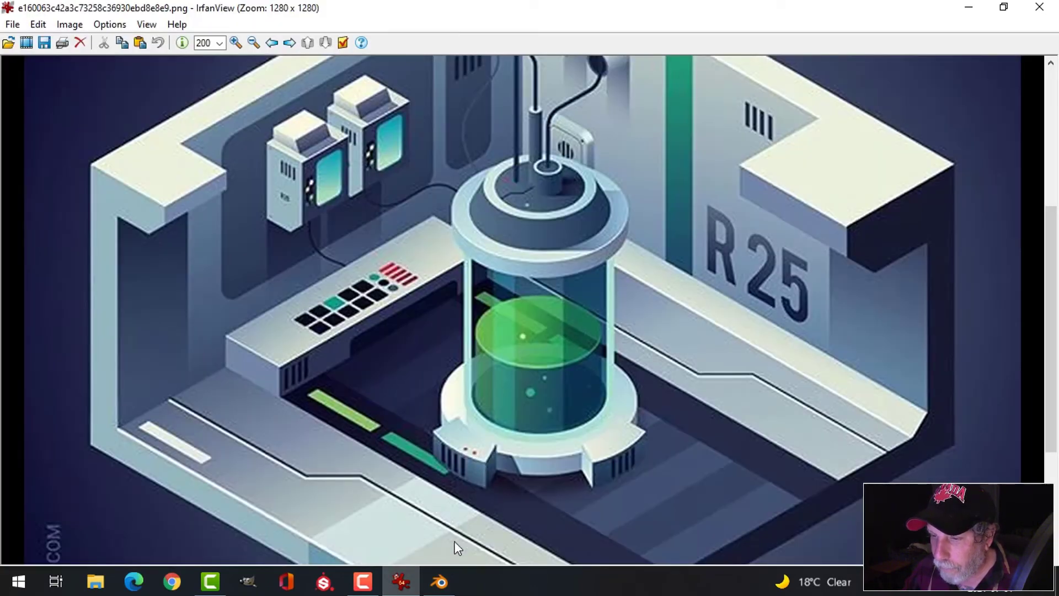
left_click(439, 582)
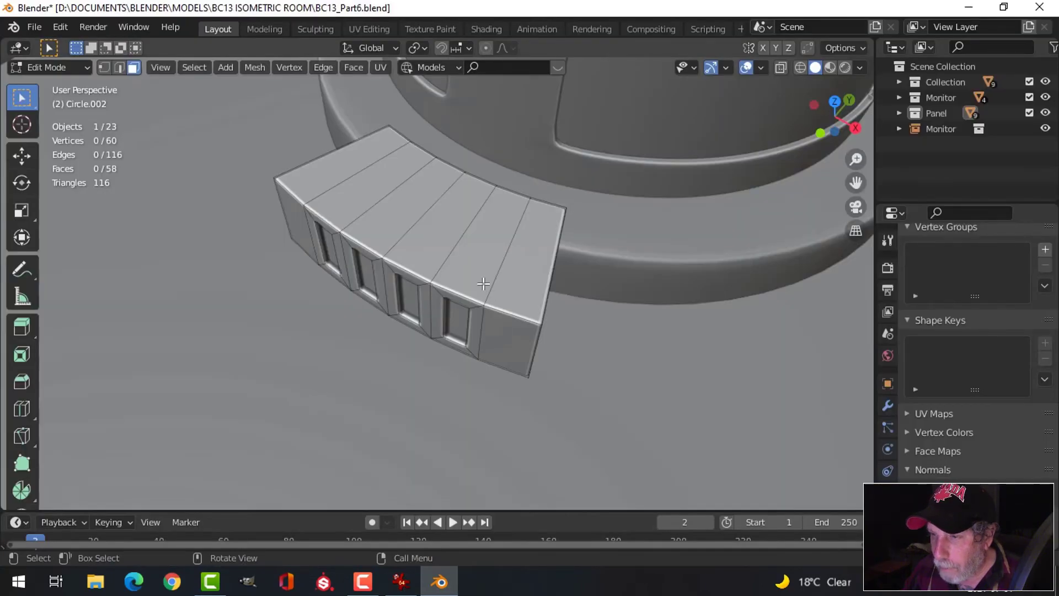
left_click(509, 291)
left_click(483, 282)
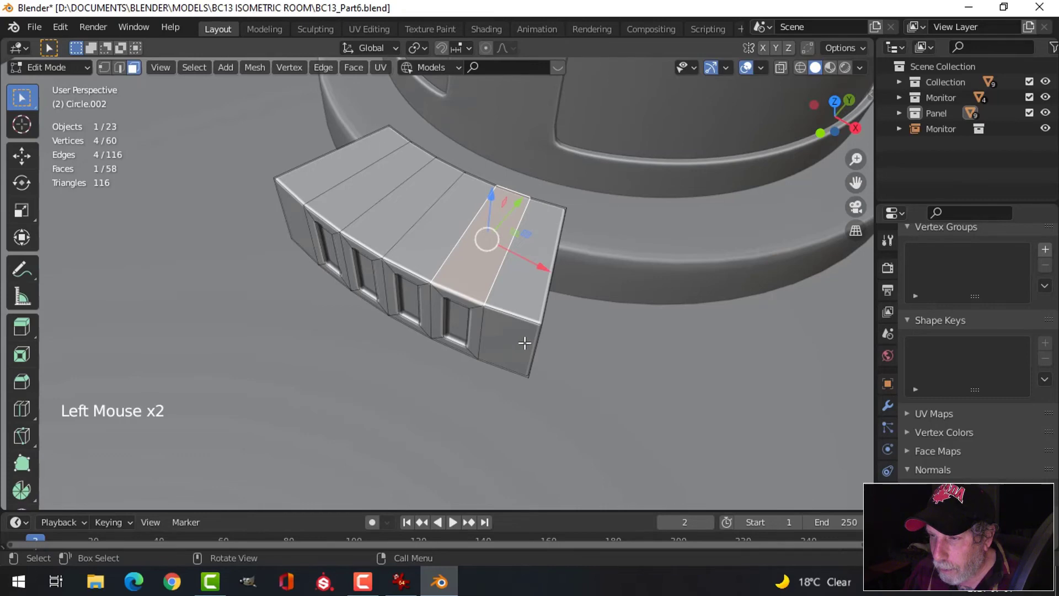
middle_click_drag(525, 342, 503, 353, "shift")
key("shift+s")
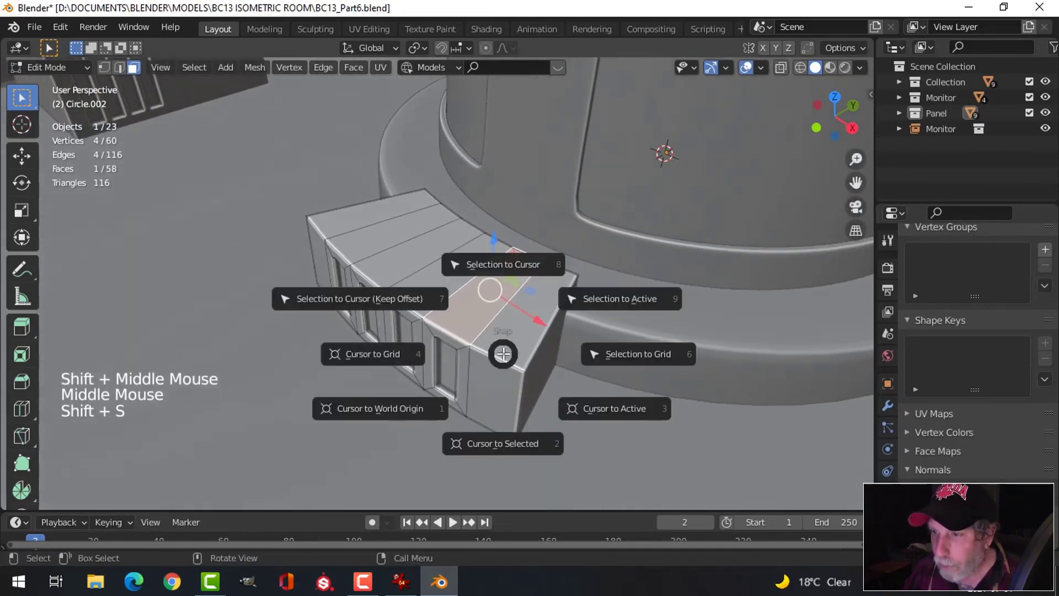
key("2")
key("alt+a")
key("Tab")
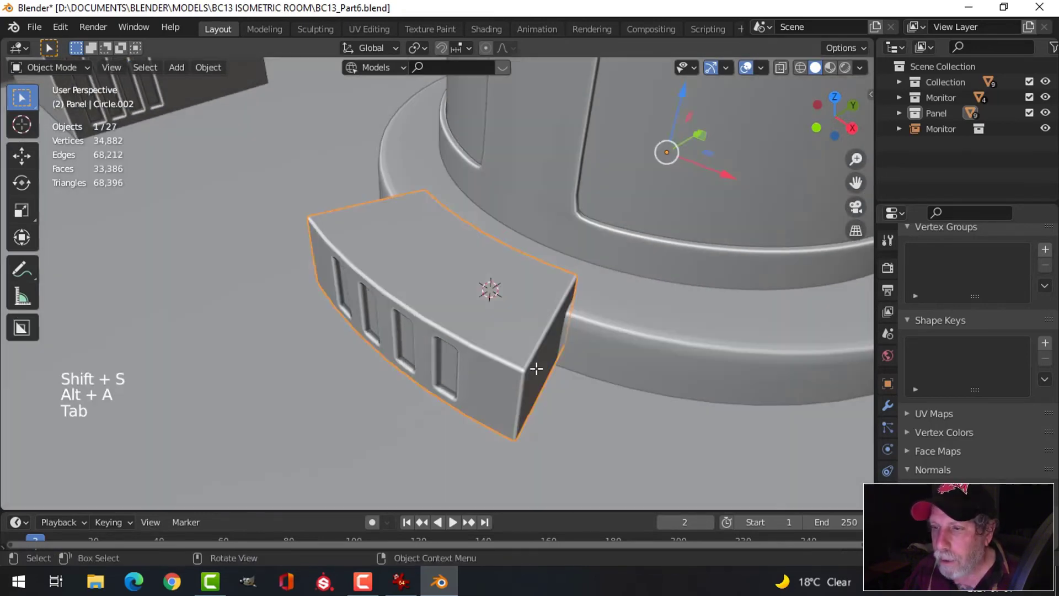
- Add an uncapped 32-vertex mesh cylinder with radius 1 m and depth 2 m at the 3D cursor on the foot block's top
key("alt+a")
middle_click_drag(536, 369, 493, 340)
key("shift+a")
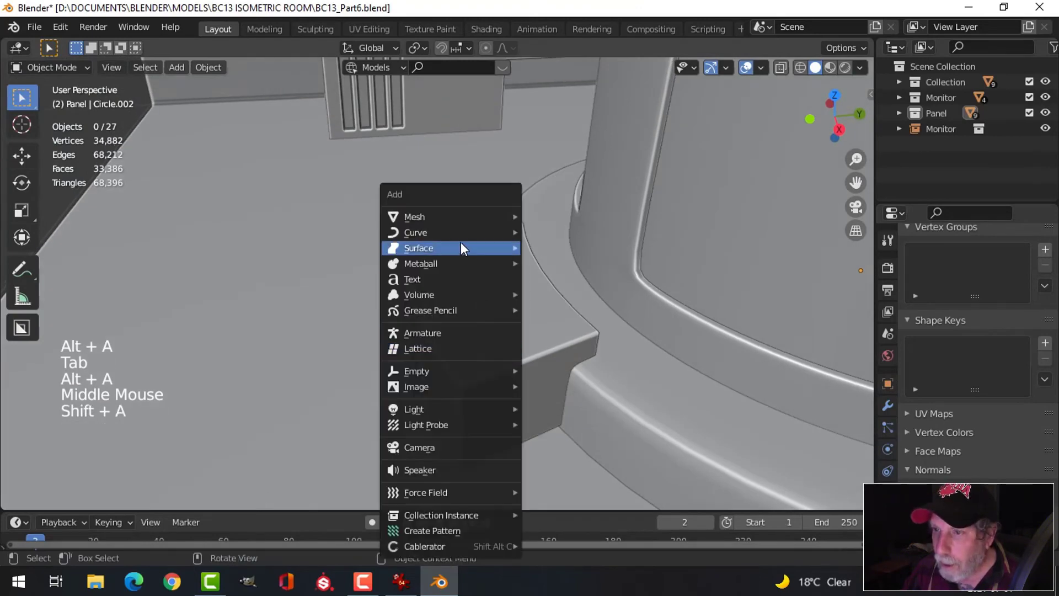
mouse_move(461, 218)
left_click(565, 289)
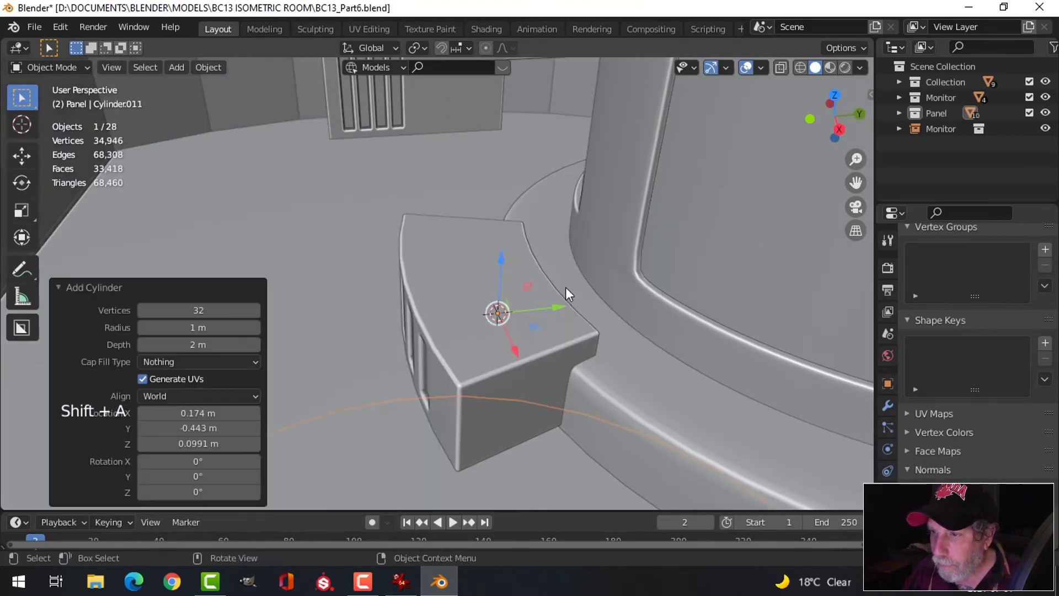
- In Edit Mode, scale the new cylinder's mesh down to 0.051, shrink it further, and raise it above the foot block's top
scroll(415, 332, "down", 8)
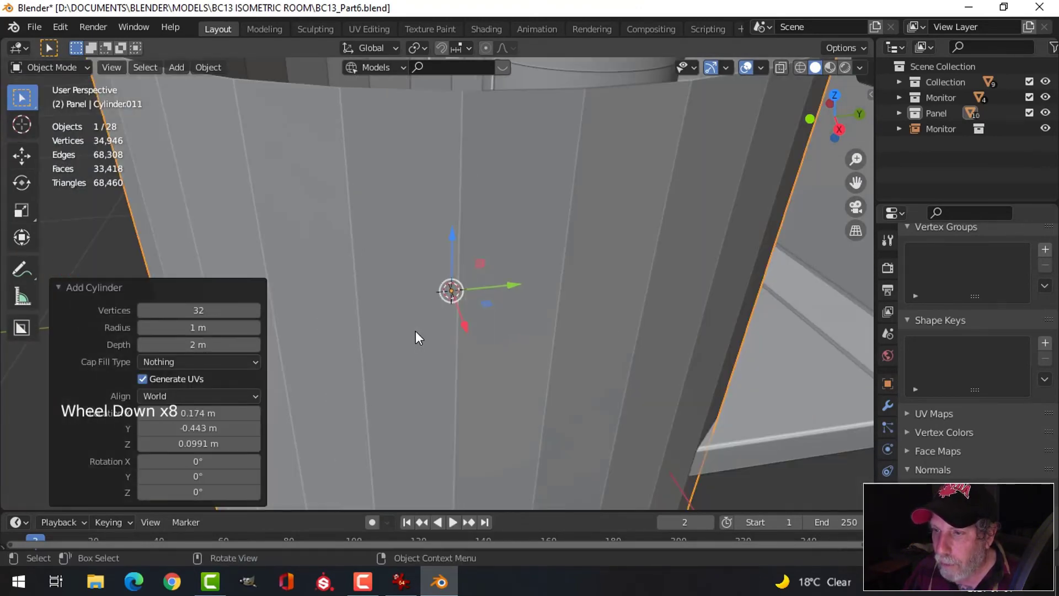
scroll(417, 336, "down", 3)
key("Tab")
key("s")
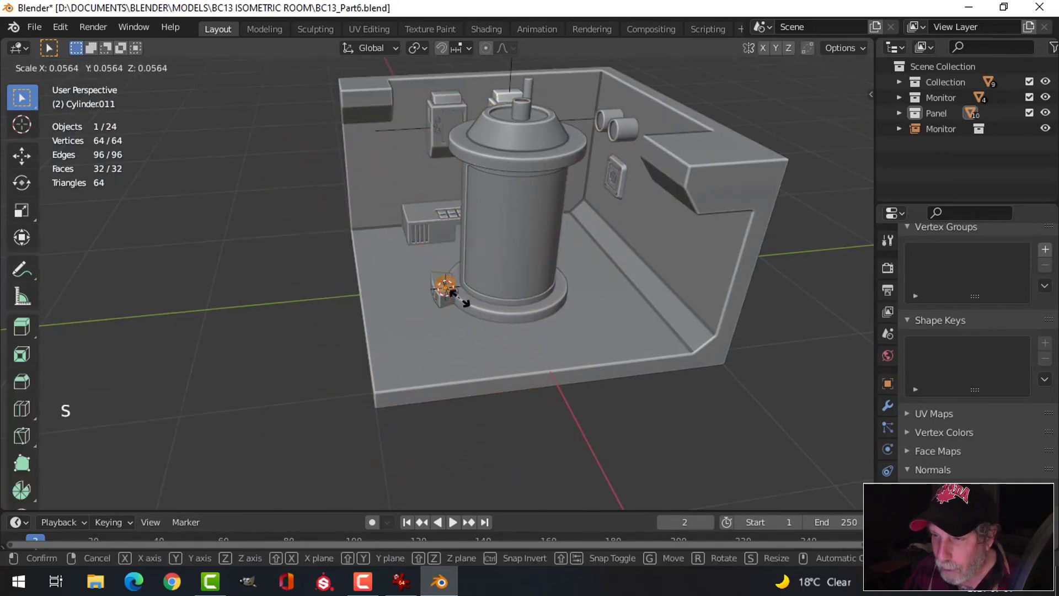
left_click(462, 303)
scroll(462, 293, "up", 11)
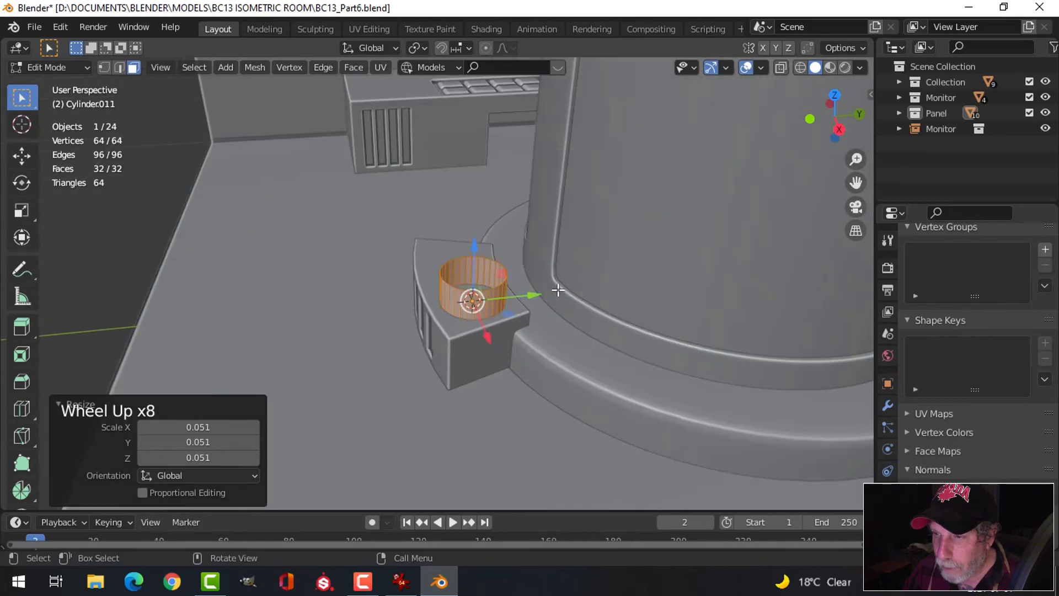
key("s")
left_click(539, 315)
left_click_drag(505, 251, 513, 206)
- Fill the cylinder's open top and bottom edge loops with faces
middle_click_drag(513, 205, 534, 289, "shift")
scroll(551, 350, "up", 3)
middle_click_drag(551, 349, 475, 282, "shift")
key("alt+a")
scroll(477, 284, "up", 2)
key("2")
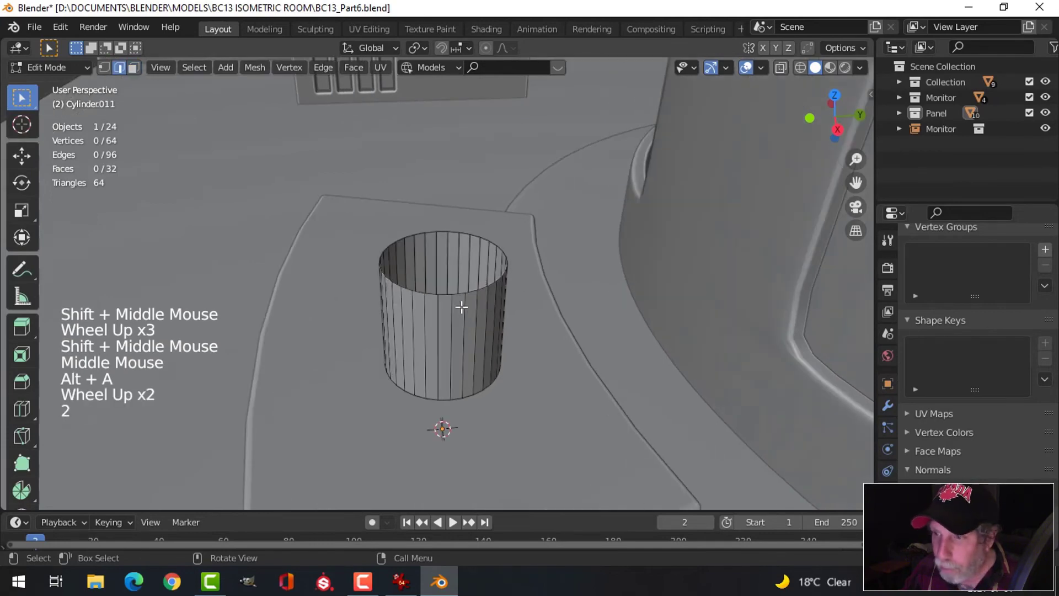
left_click(486, 293, "alt+shift")
key("f")
key("alt+a")
middle_click_drag(496, 303, 548, 329)
left_click(441, 320, "alt+shift")
key("f")
key("alt+a")
- In top view, scale the whole cylinder mesh to 0.529 and position it near the foot block's outer corner at the positive X end
key("a")
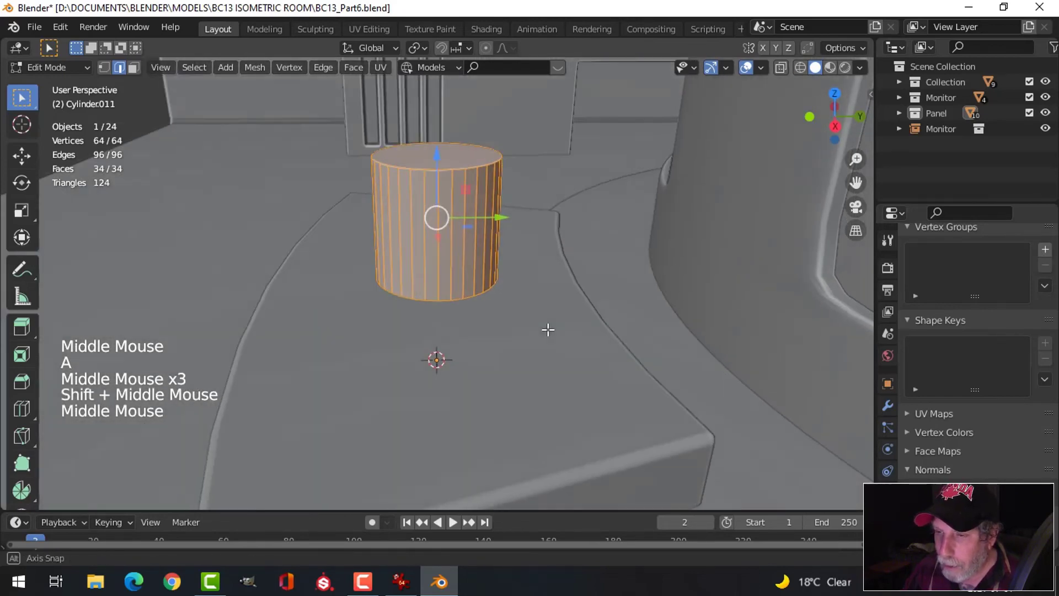
key("KP_7")
scroll(549, 326, "down", 3)
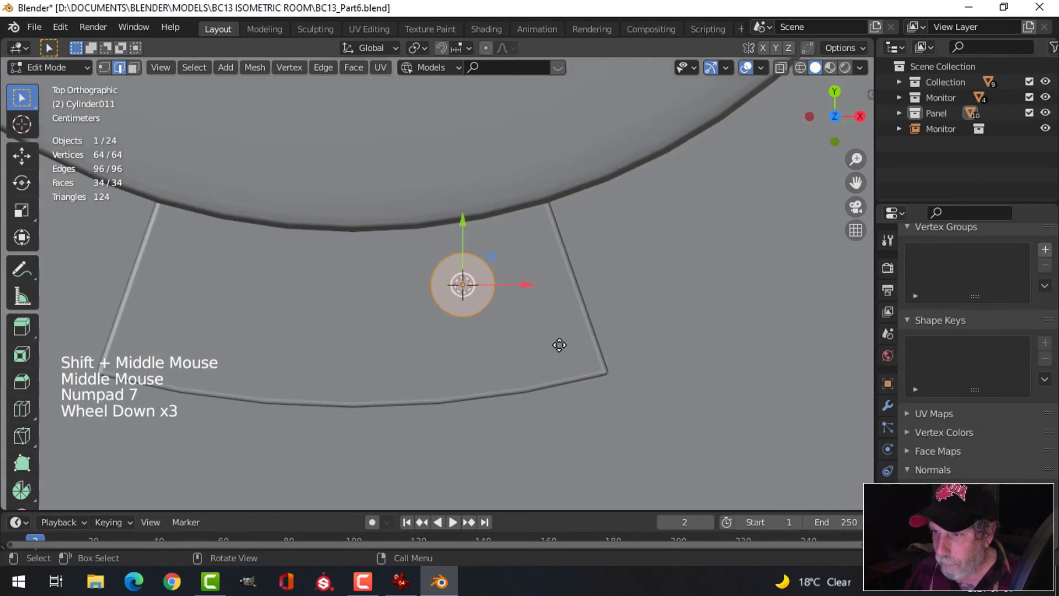
key("g")
left_click(626, 385)
key("s")
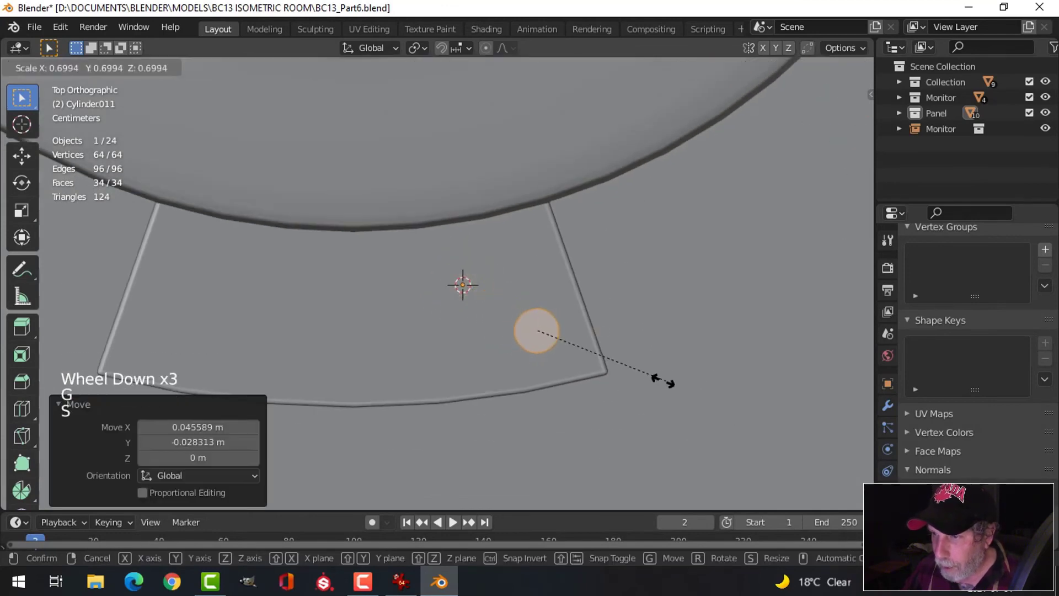
left_click(627, 386)
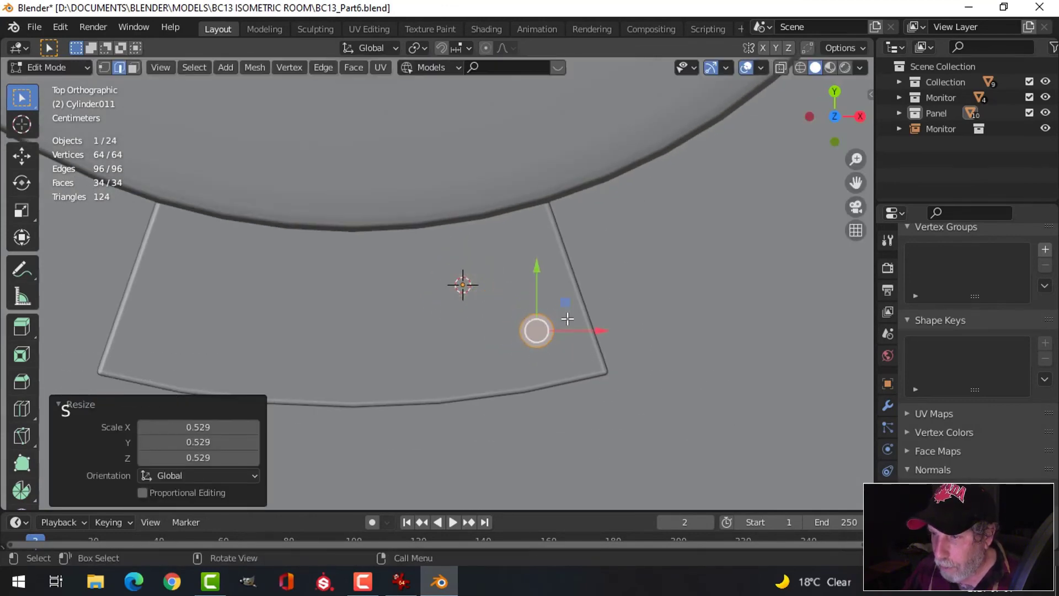
left_click_drag(539, 277, 543, 293)
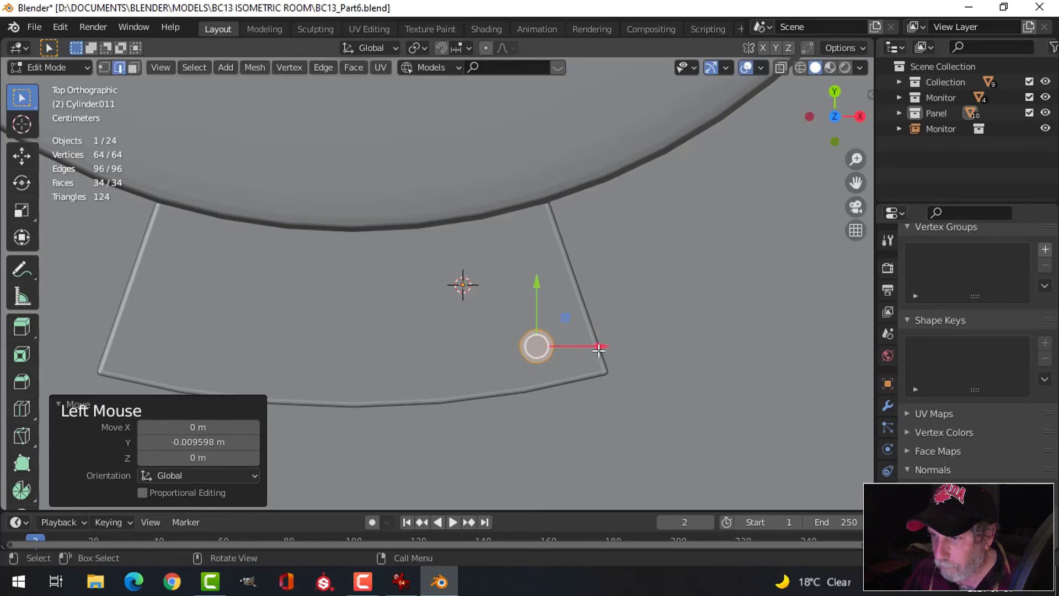
left_click_drag(599, 350, 612, 351)
- Lower the cylinder mesh about 0.049 m along Z so it sinks into the foot block's top, and leave Edit Mode
middle_click_drag(669, 371, 598, 241)
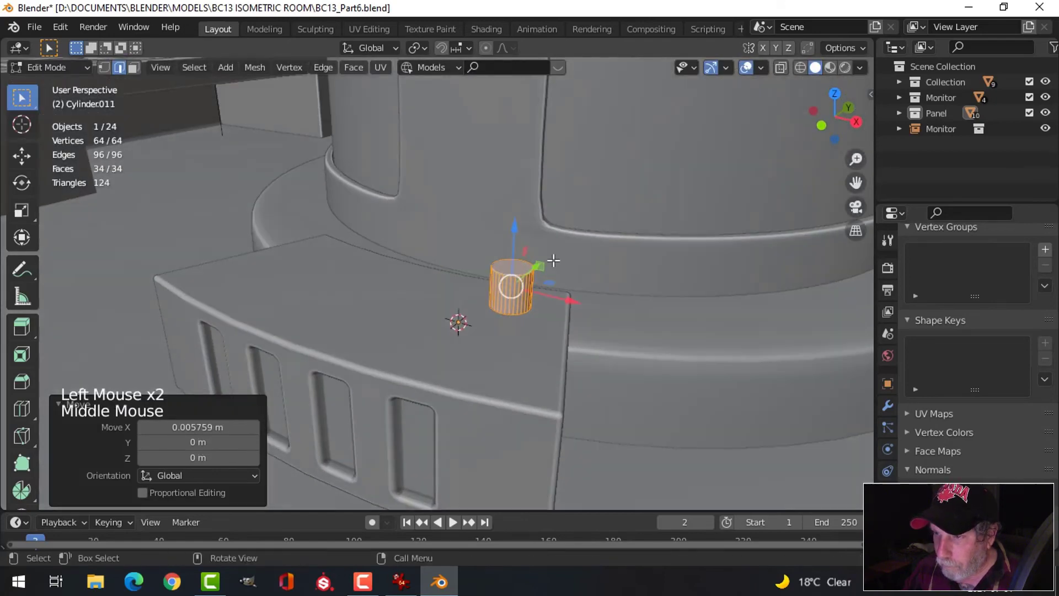
left_click_drag(520, 231, 509, 318)
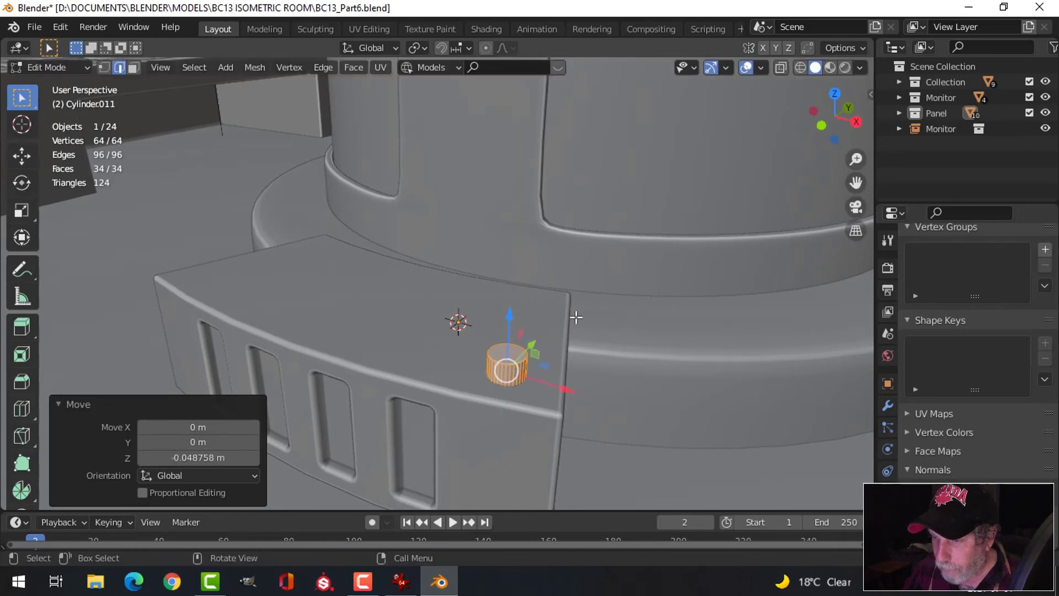
key("Tab")
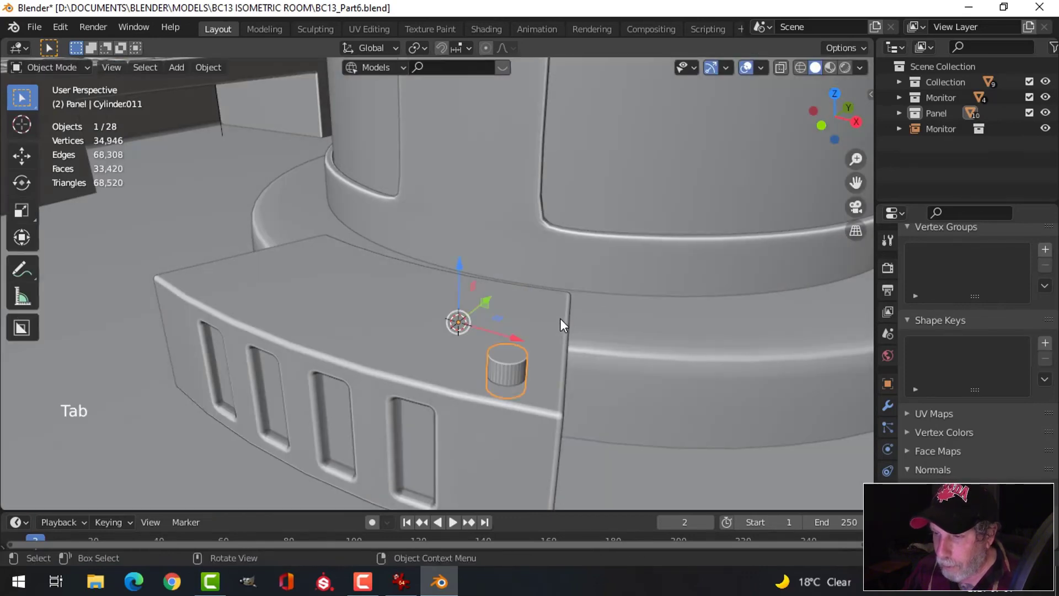
left_click(560, 318)
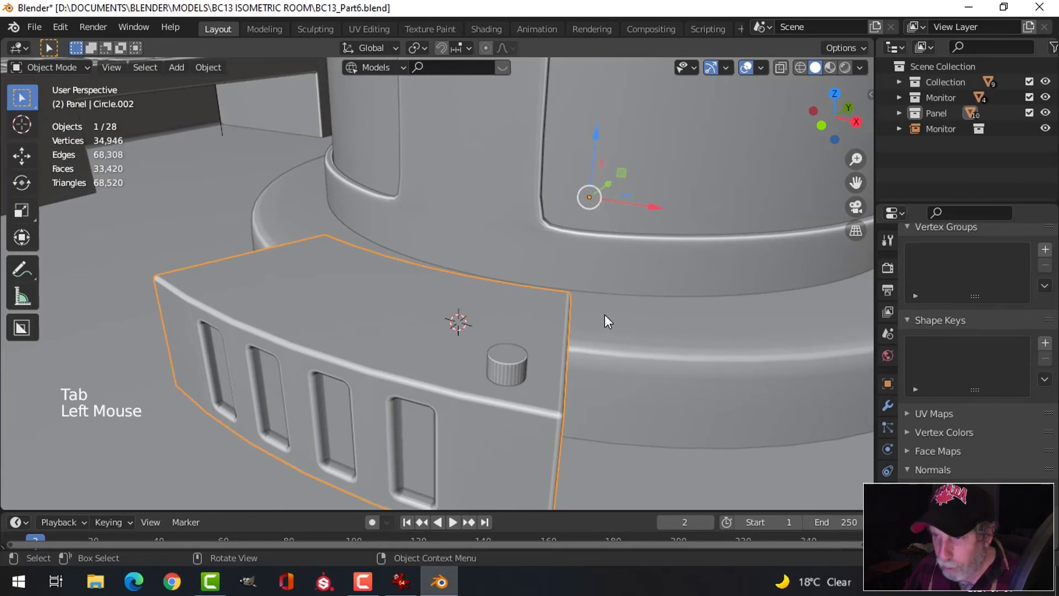
key("Tab")
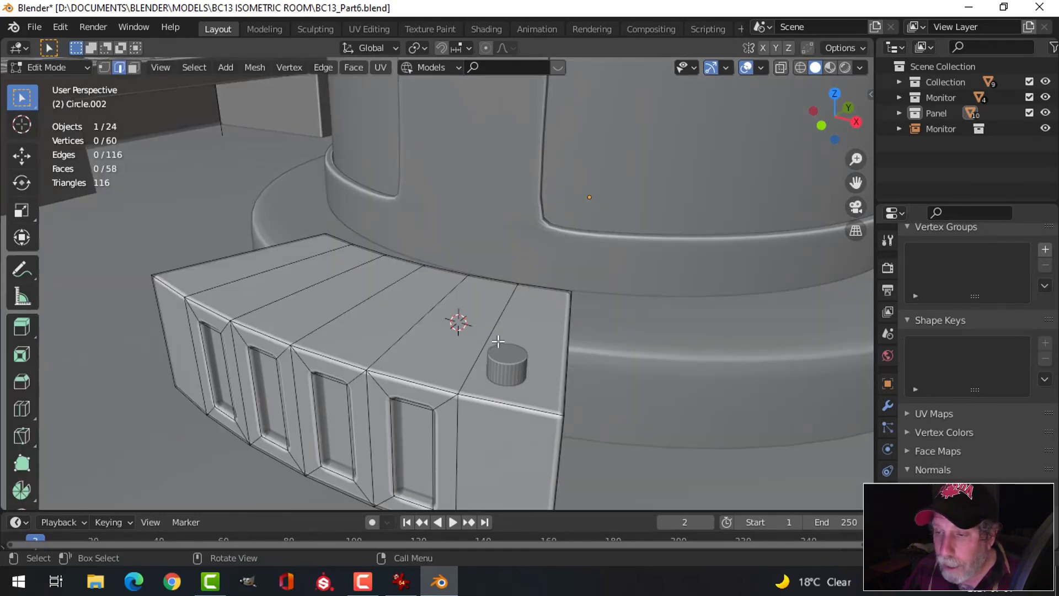
key("Tab")
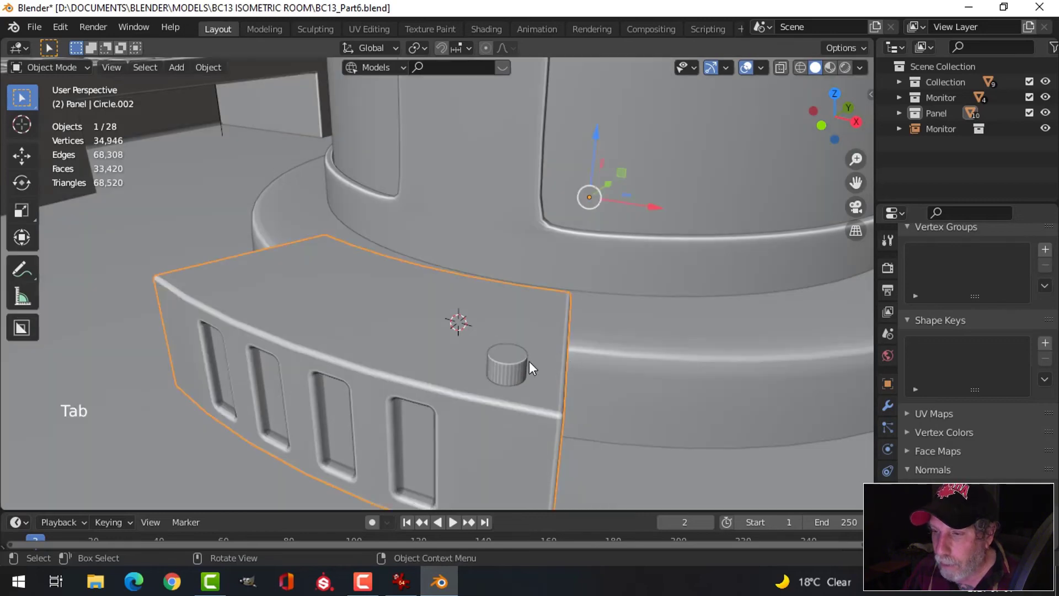
- In top view, nudge the cylinder object about 0.003 m in X and -0.001 m in Y toward the foot block's outer corner
left_click(528, 360)
key("KP_7")
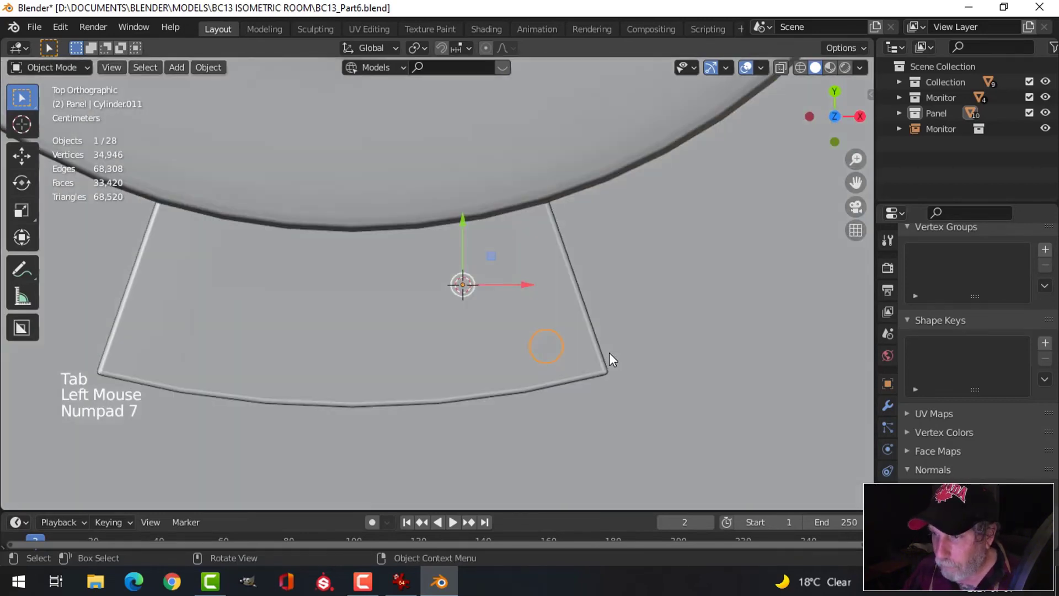
key("g")
left_click(616, 354)
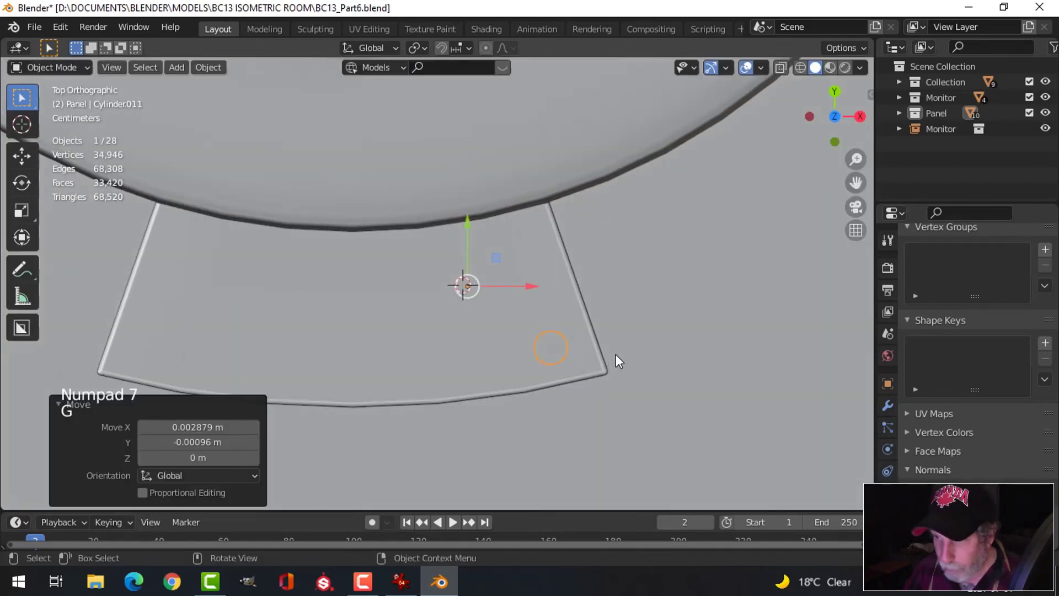
- Check the reference image's foot buttons, then duplicate the cylinder and place the copy about 0.045 m away in negative X
left_click(401, 580)
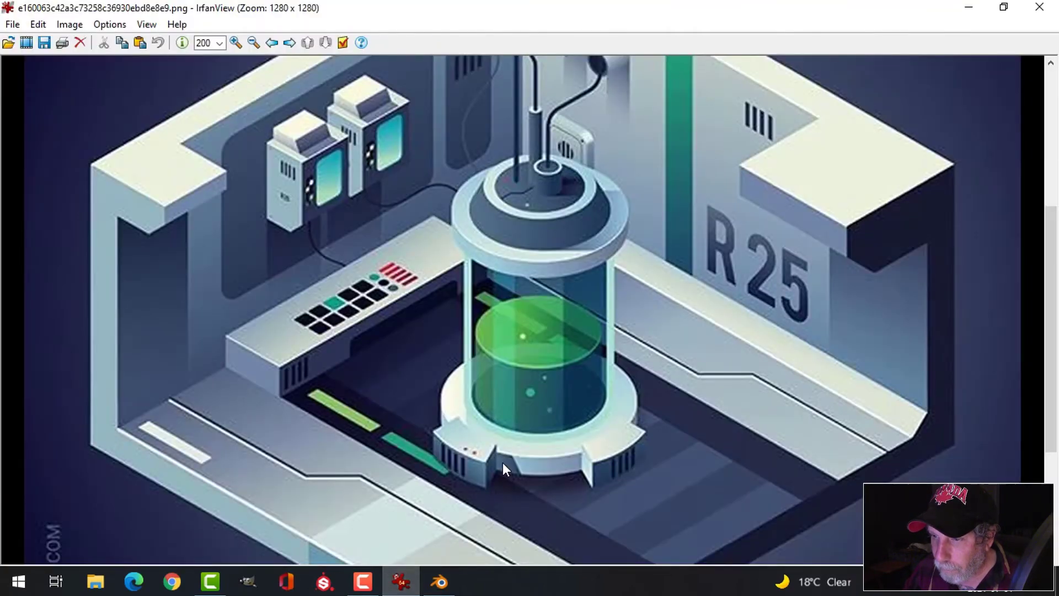
left_click(441, 582)
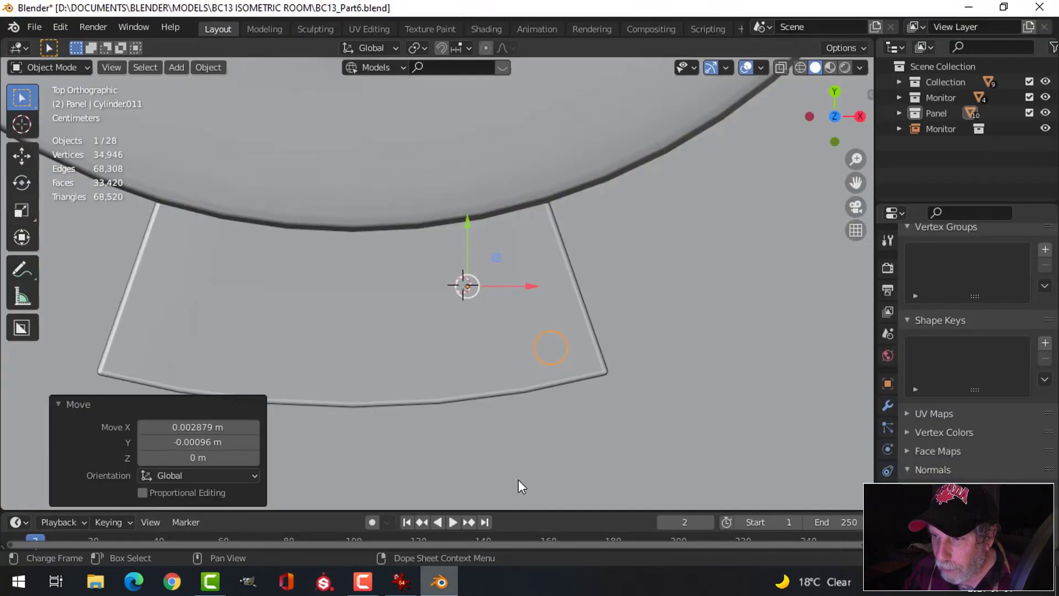
key("shift+d")
right_click(568, 396)
key("g")
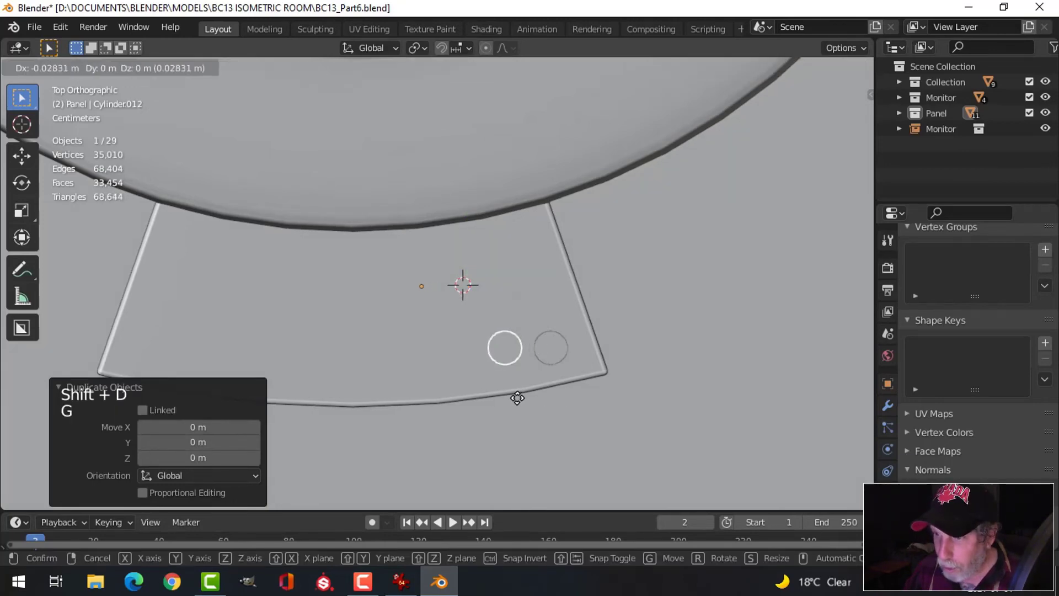
left_click(495, 401)
- Adjust the copied cylinder's position along Y in wireframe shading, return to Solid shading, and deselect everything
key("z")
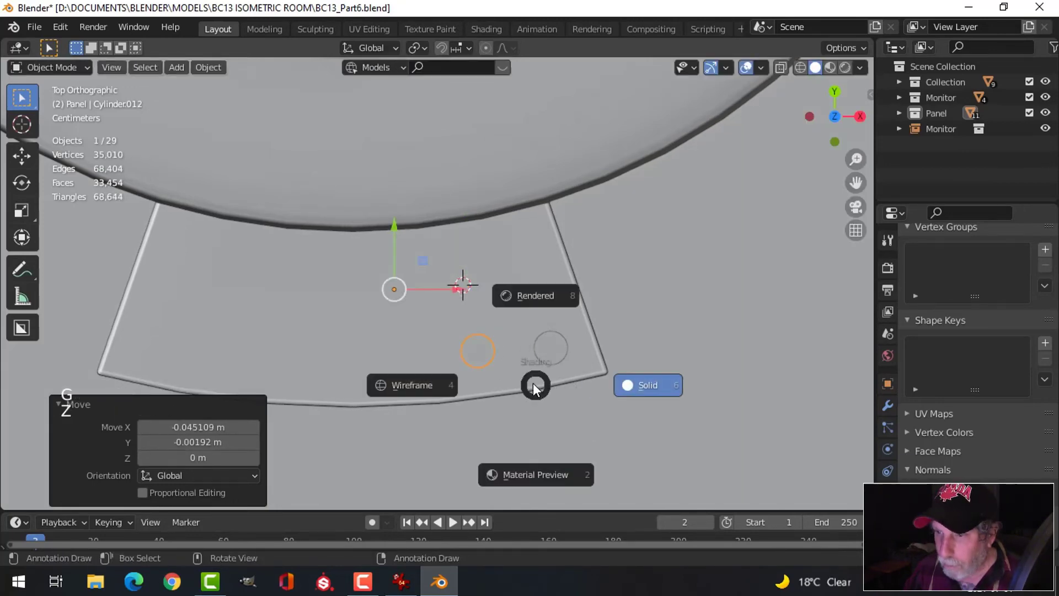
left_click(429, 379)
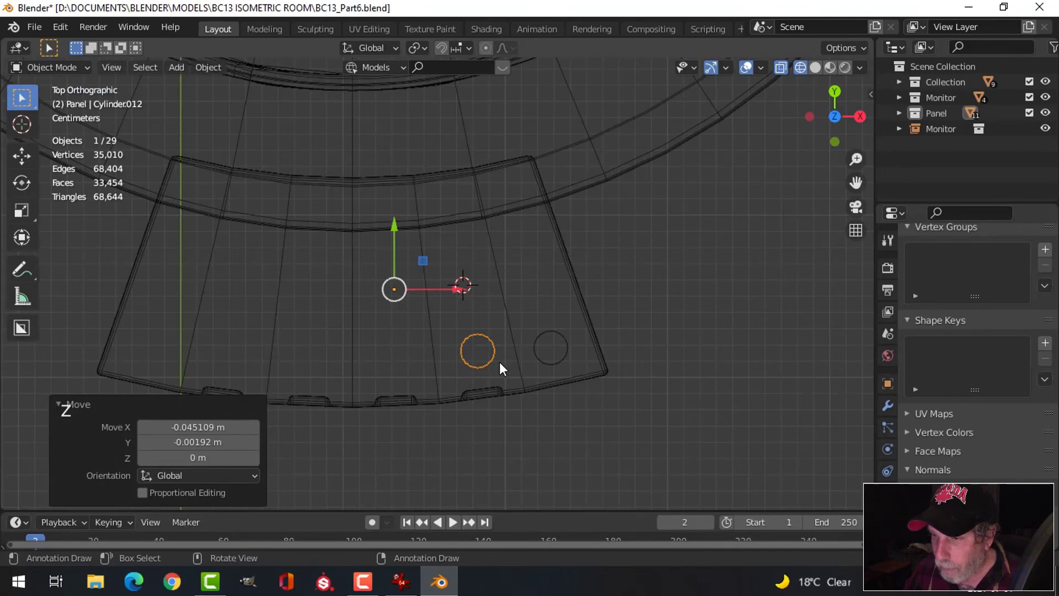
key("g")
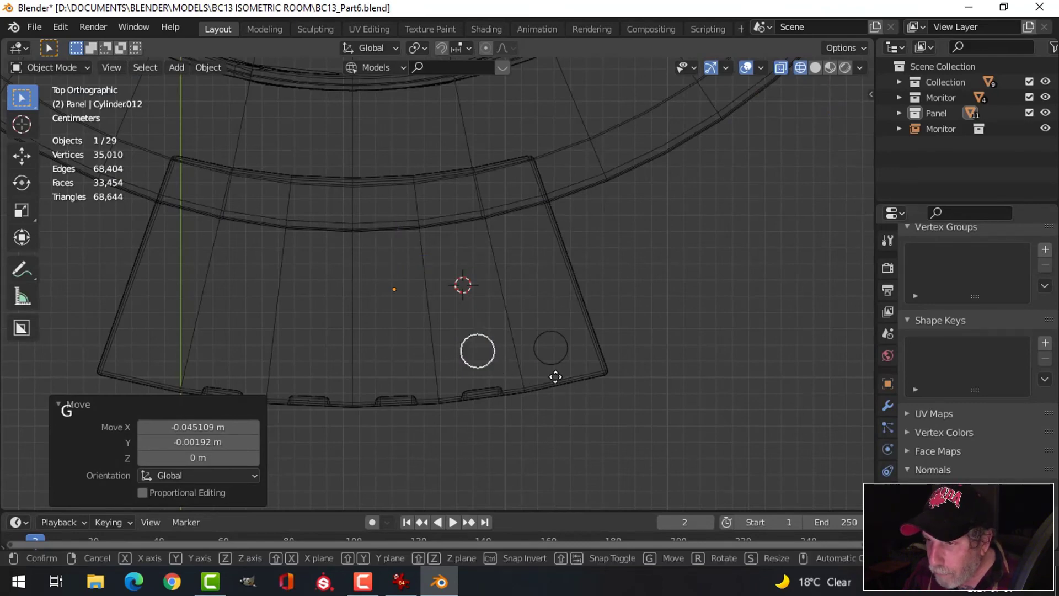
key("y")
left_click(605, 385)
mouse_move(605, 385)
middle_mouse_down()
mouse_move(543, 262)
mouse_move(542, 372)
mouse_move(531, 335)
mouse_move(510, 379)
middle_mouse_up()
key("alt+a")
key("z")
left_click(620, 330)
scroll(582, 339, "down", 4)
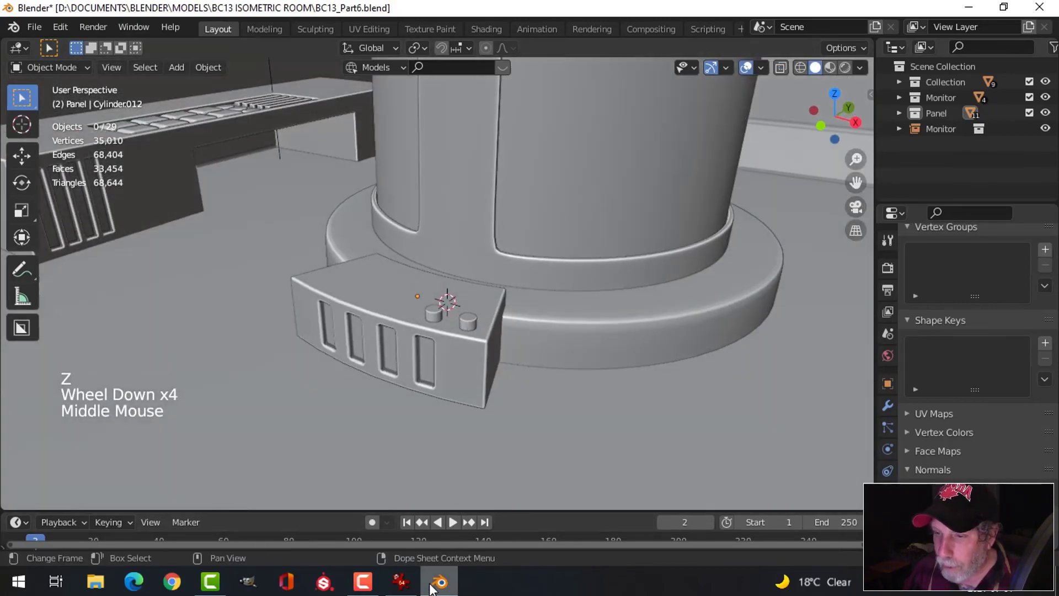
- Compare the buttons with the reference image and join the two cylinders on the foot block into one object
left_click(401, 581)
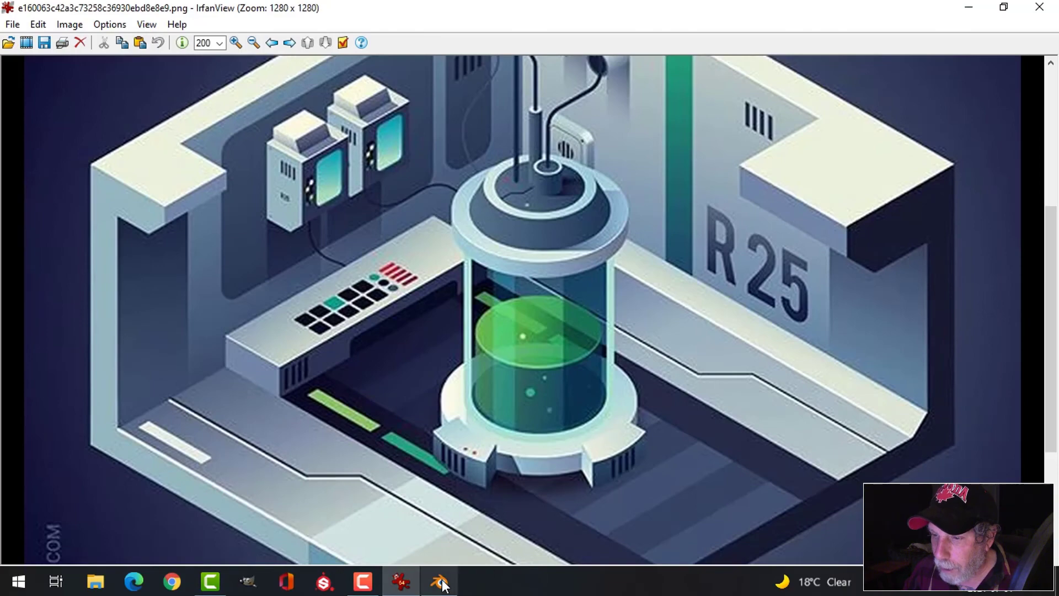
left_click(441, 582)
scroll(498, 351, "up", 5)
middle_click_drag(517, 372, 512, 342, "shift")
middle_click_drag(511, 342, 514, 319)
left_click(489, 237)
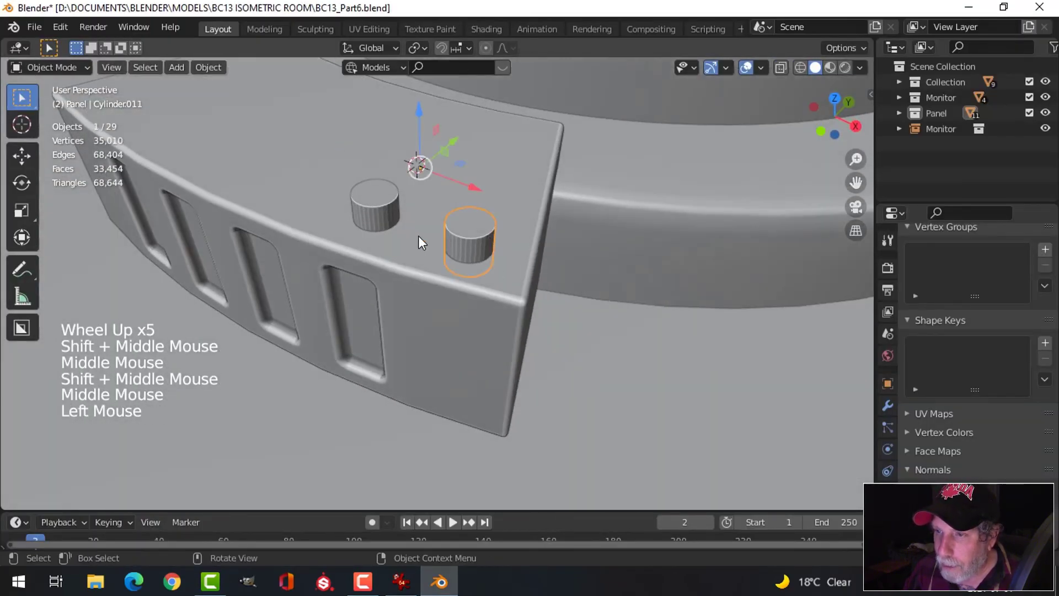
left_click(406, 213, "shift")
key("ctrl+j")
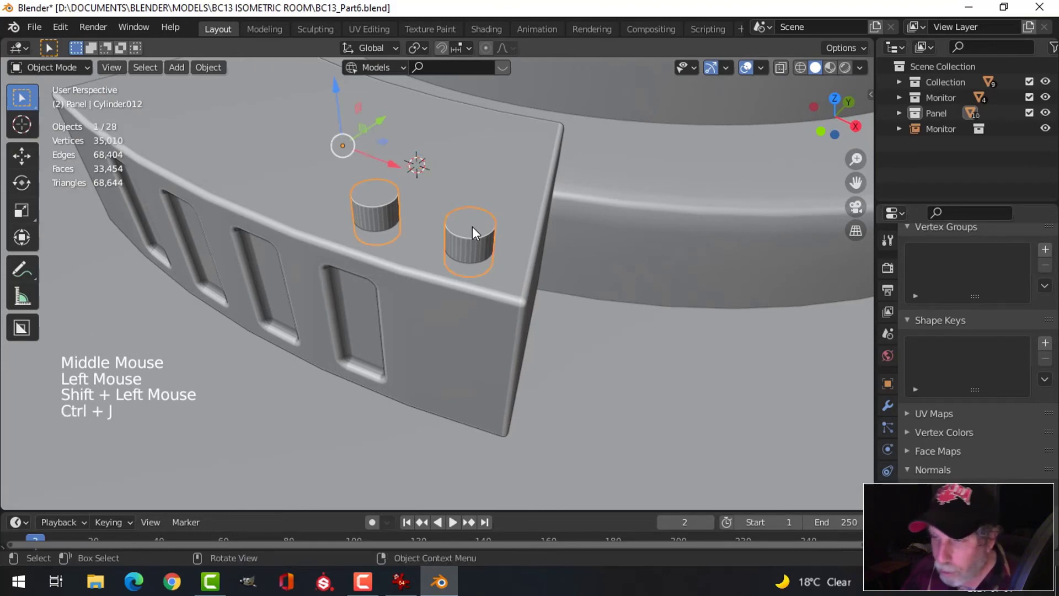
- Check the joined cylinders' normals with the Face Orientation overlay, turn it off again, and deselect everything
left_click(760, 68)
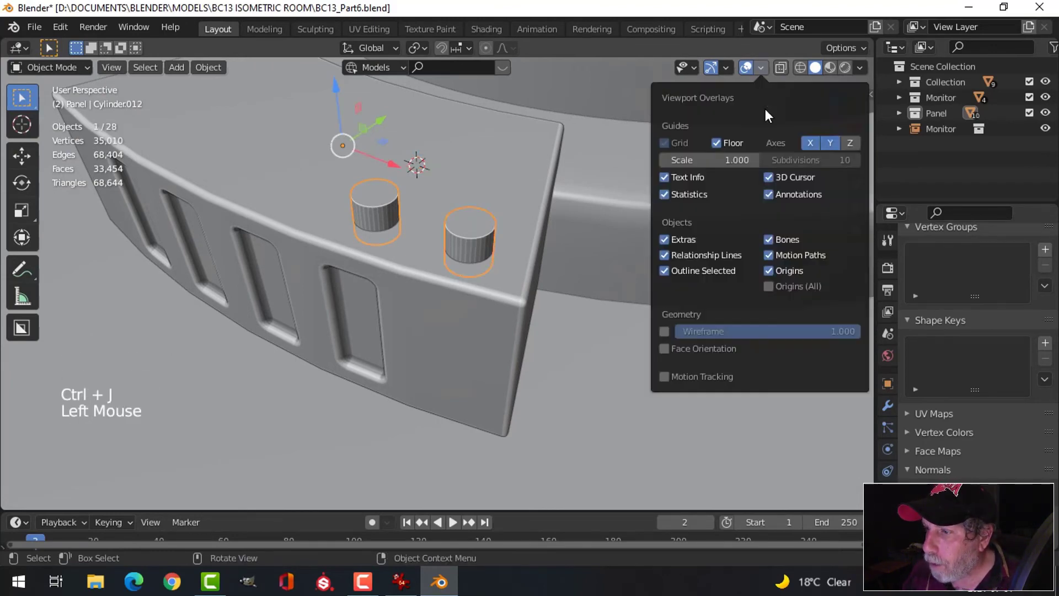
left_click(706, 347)
left_click(706, 347)
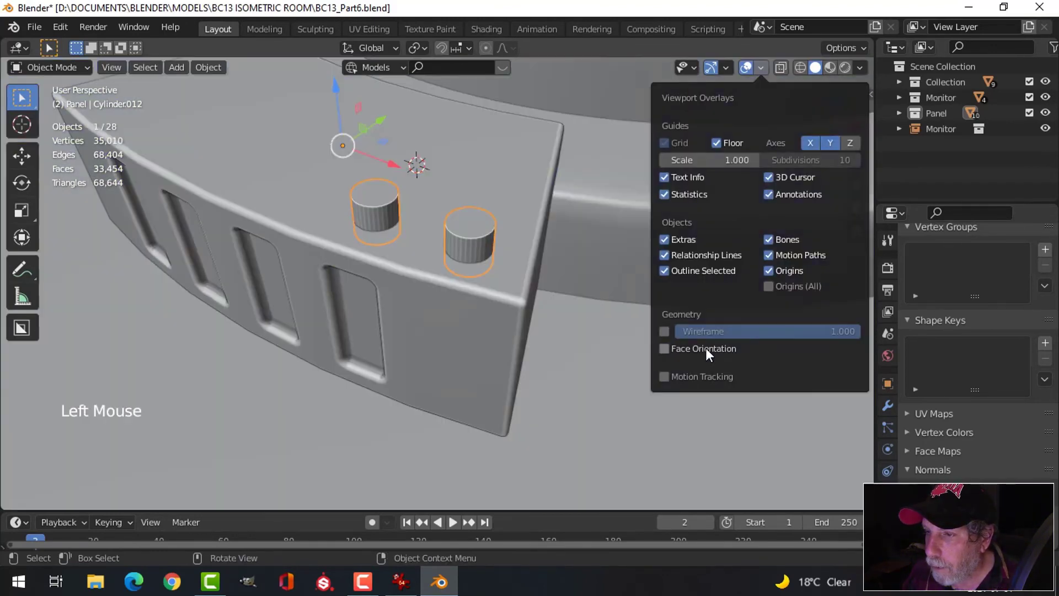
key("alt+a")
- Raise the joined cylinders slightly along Z on the foot block and deselect them
middle_click_drag(538, 276, 455, 188)
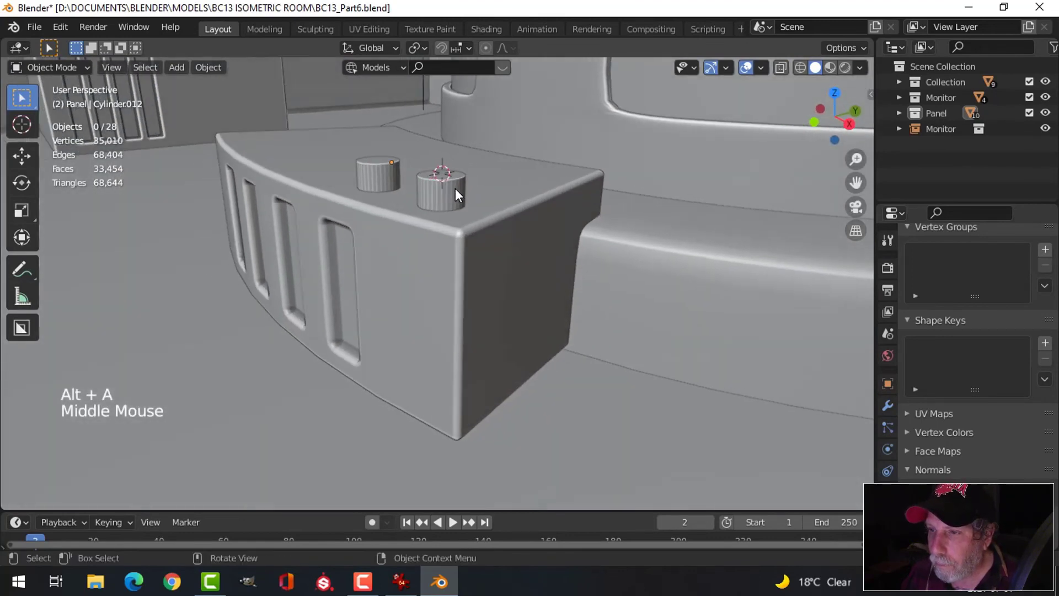
left_click(404, 177)
left_click(398, 104)
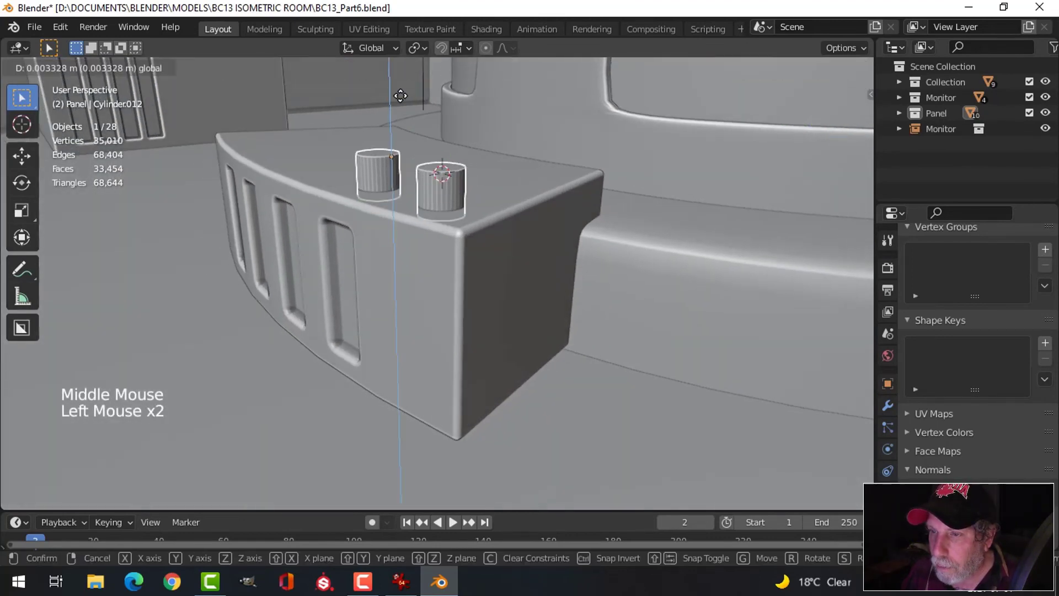
key("alt+a")
- Add a Boolean modifier in Difference mode to the foot block and place it first in the modifier stack
middle_click_drag(500, 166, 492, 210)
scroll(492, 223, "down", 1)
middle_click_drag(492, 223, 510, 206, "shift")
left_click(475, 173)
scroll(501, 196, "down", 2)
scroll(502, 197, "down", 1)
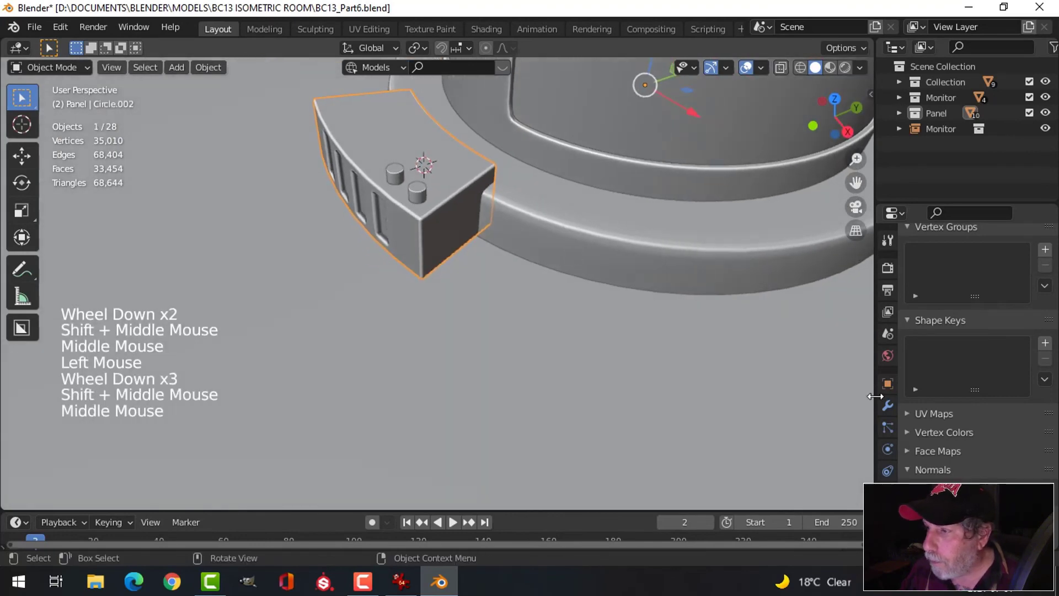
left_click(887, 407)
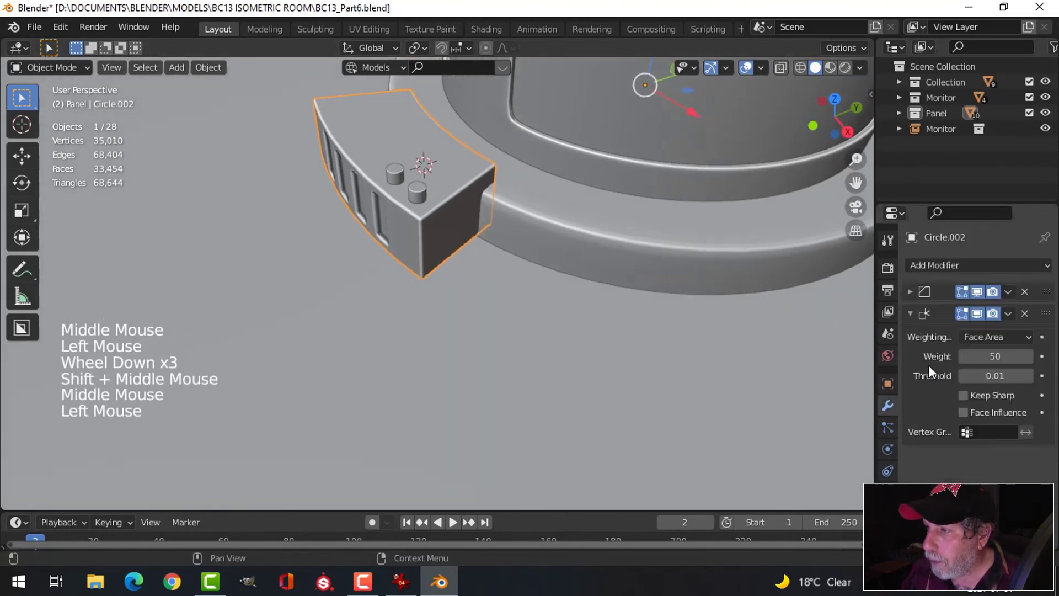
left_click(910, 312)
left_click(926, 265)
left_click(764, 342)
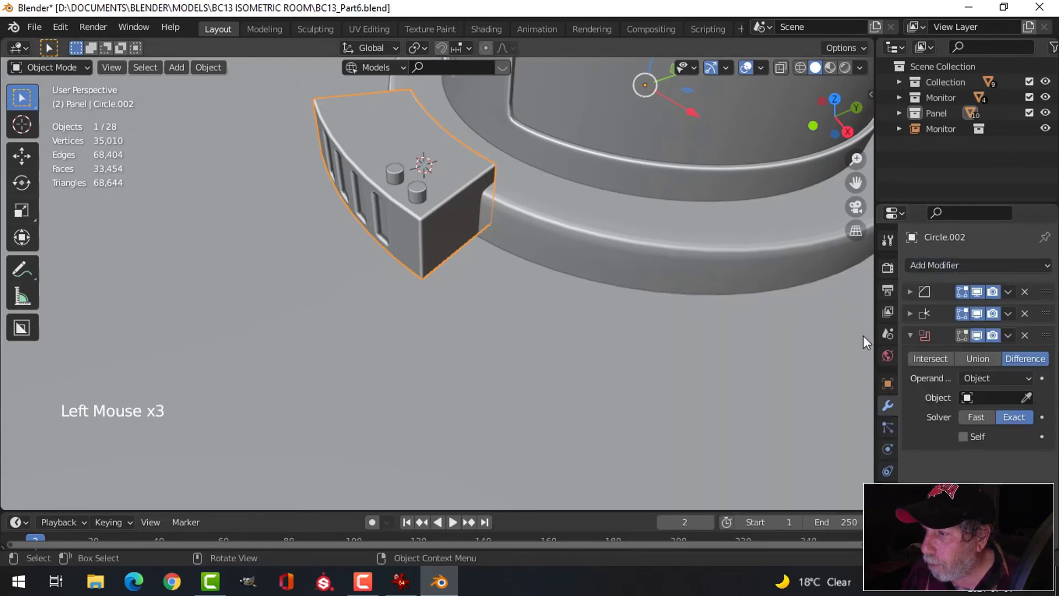
left_click_drag(1048, 338, 1037, 270)
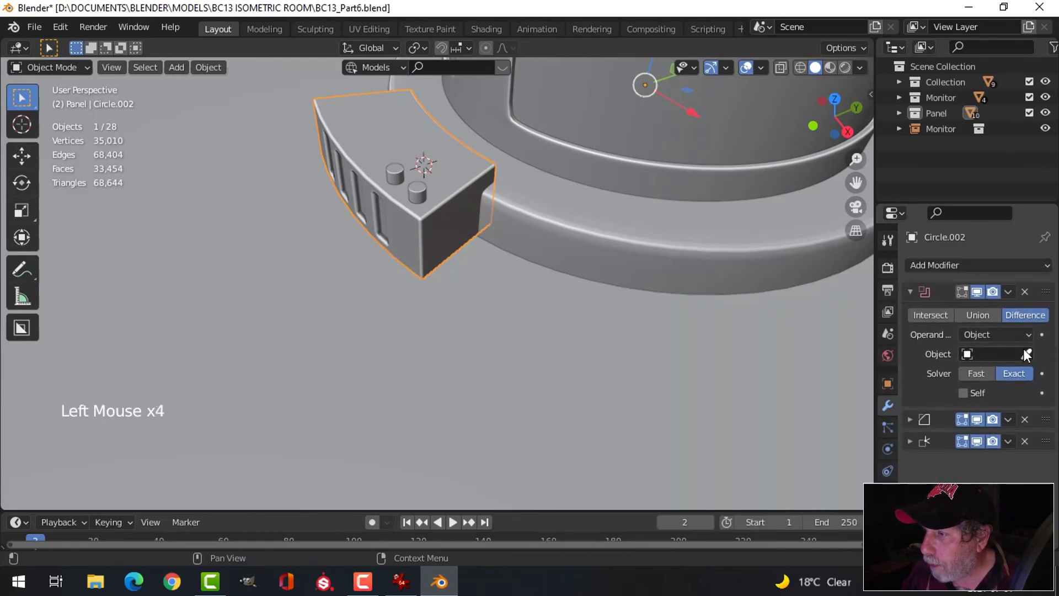
- Set the joined cylinders as the foot block's Boolean cutter object and apply the Boolean modifier
left_click(1025, 353)
left_click(427, 183)
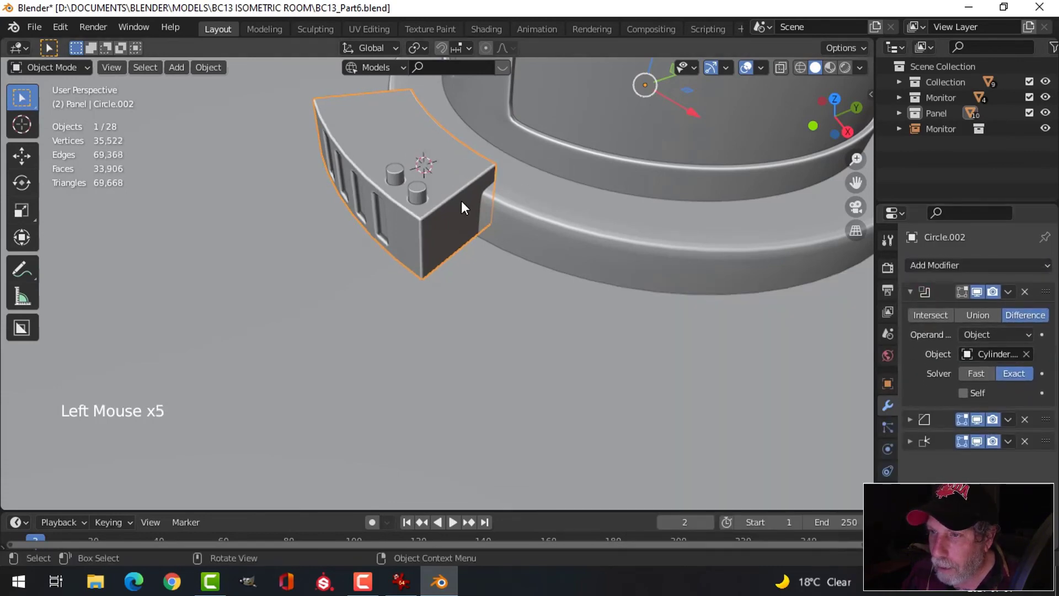
scroll(465, 204, "up", 2)
middle_click_drag(465, 204, 432, 229, "shift")
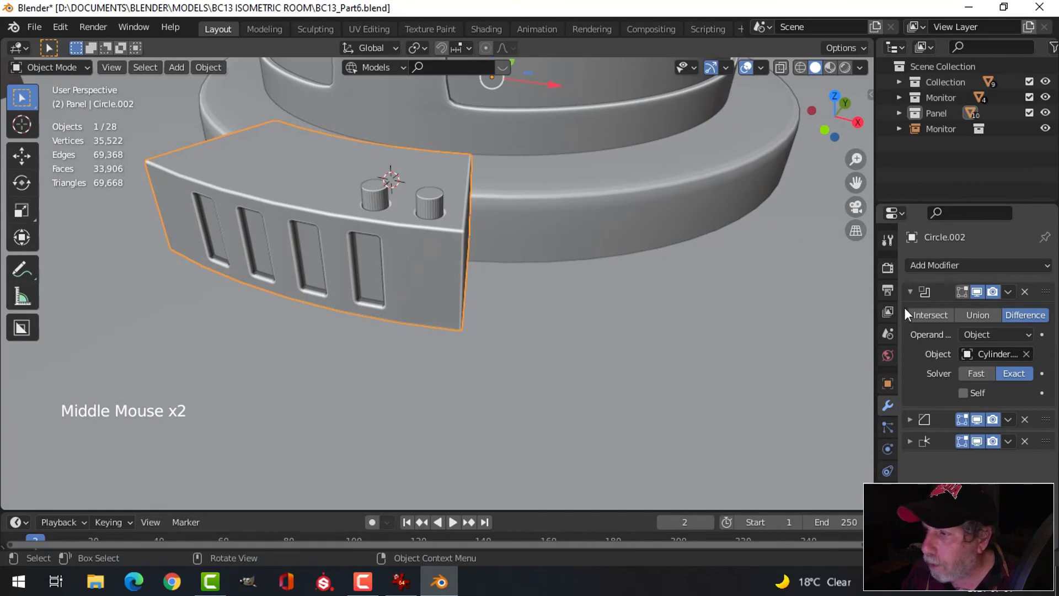
left_click(1006, 290)
left_click(932, 309)
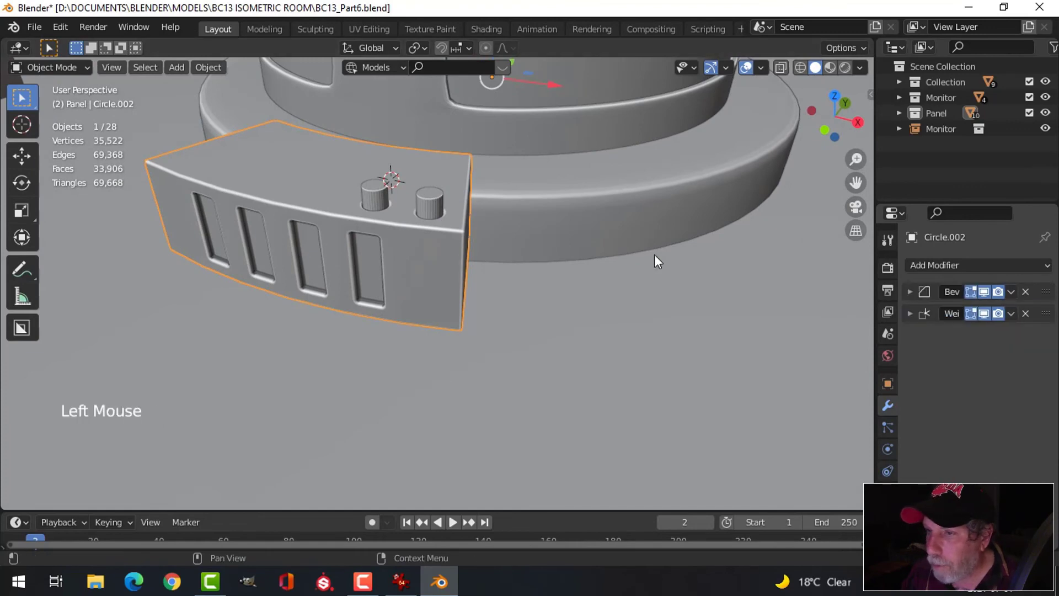
- Delete the joined cylinders from the foot block and save the file
left_click(434, 202)
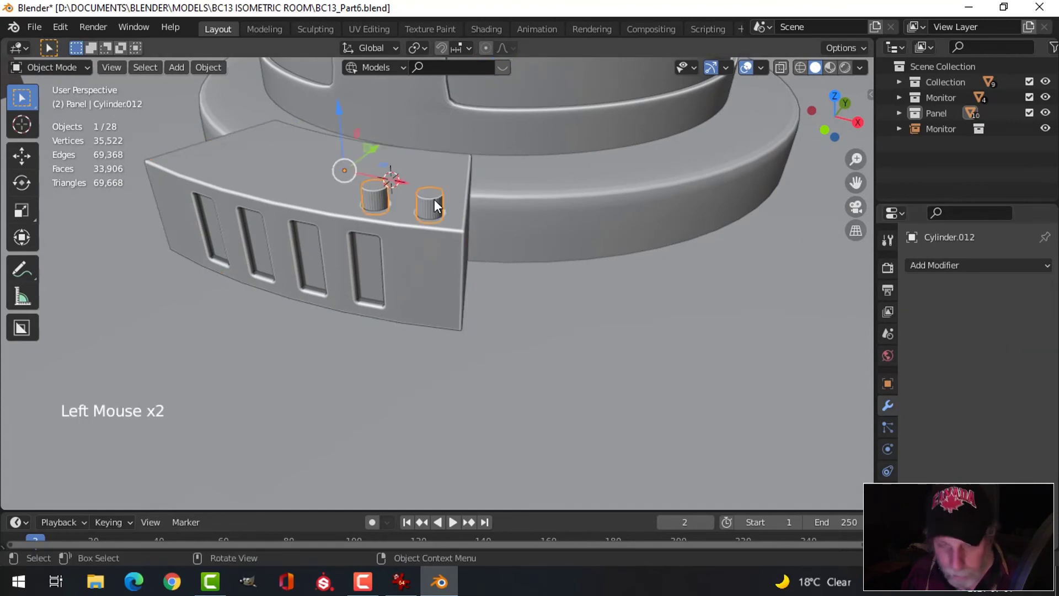
key("x")
left_click(435, 199)
middle_click_drag(434, 199, 469, 231)
scroll(492, 211, "down", 3)
scroll(427, 245, "down", 4)
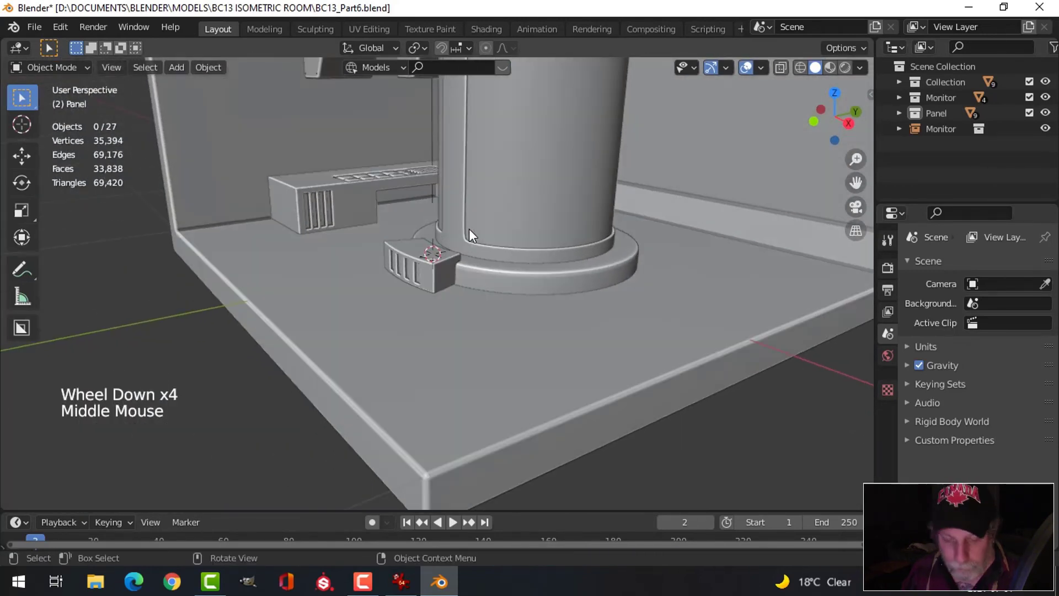
key("ctrl+s")
- Check the foot placement in the reference image and set the origin of the tank's base ring to its geometry
middle_click_drag(521, 270, 492, 295)
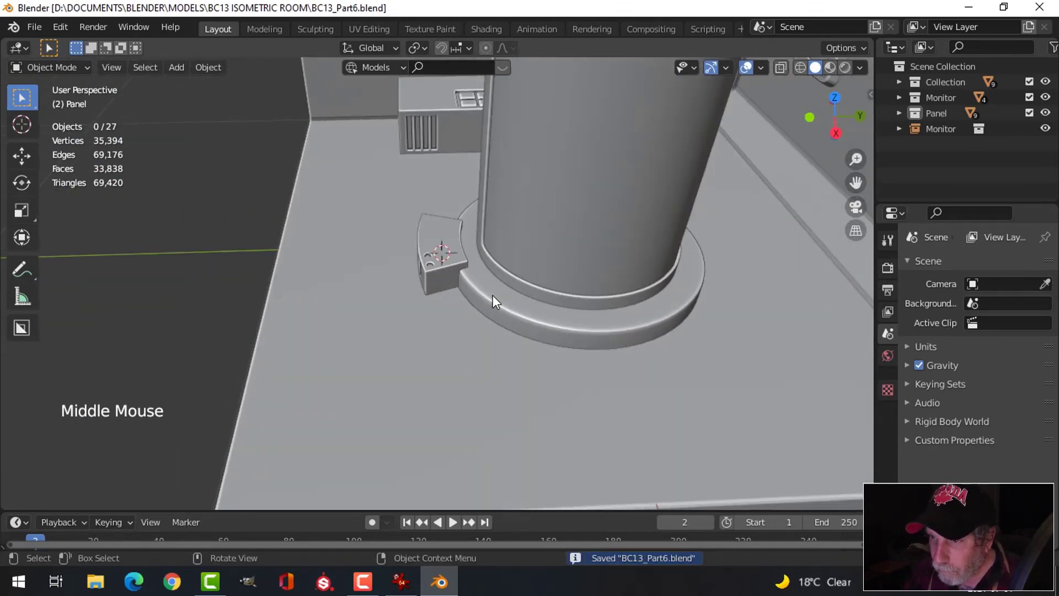
left_click(438, 582)
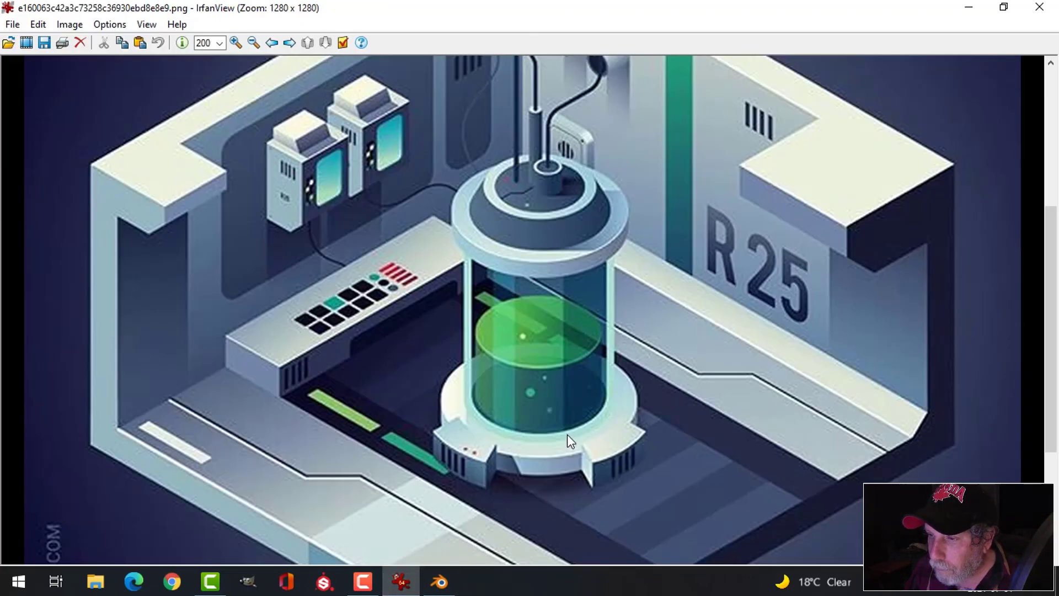
left_click(439, 581)
middle_click_drag(517, 364, 421, 281)
middle_click_drag(557, 270, 415, 252)
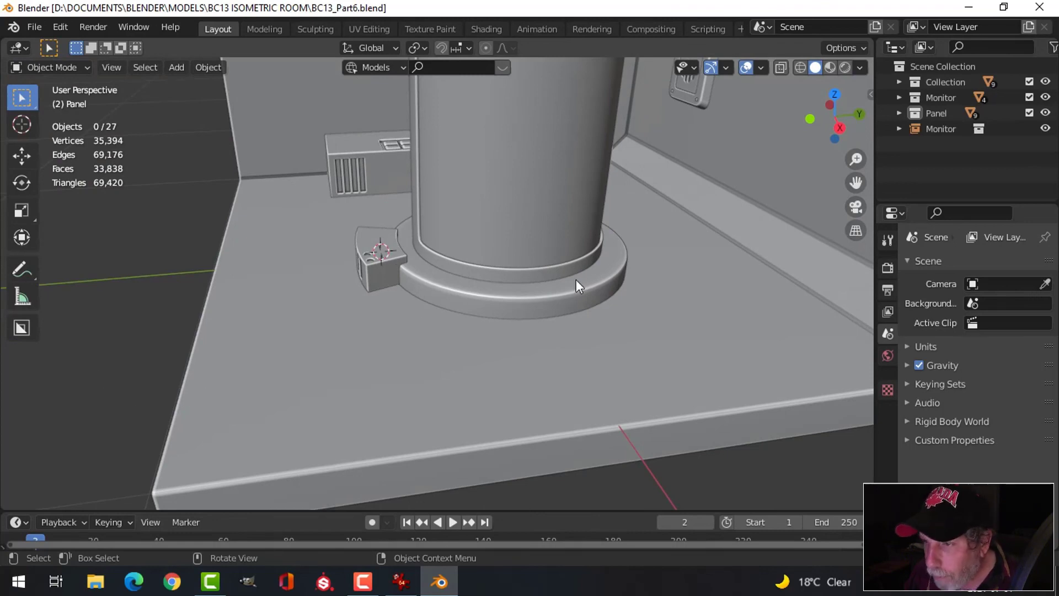
left_click(540, 298)
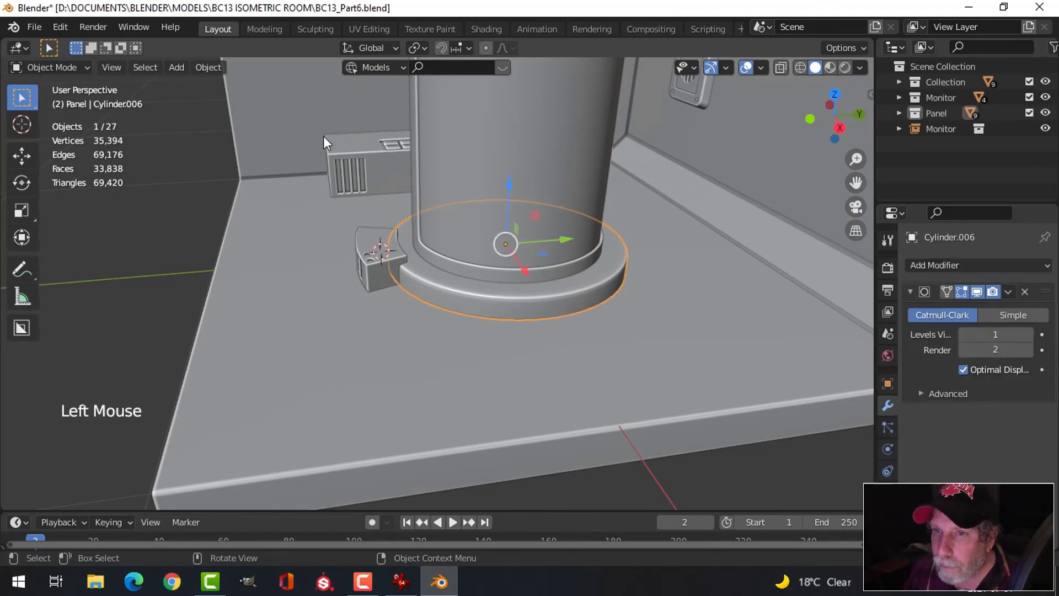
left_click(210, 69)
mouse_move(232, 96)
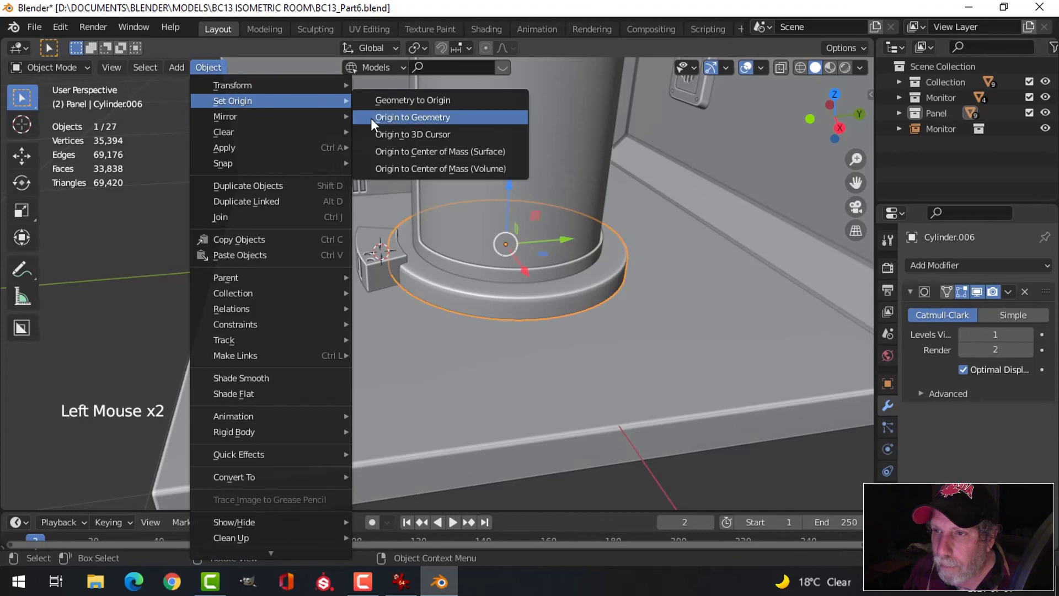
left_click(371, 117)
- Snap the 3D cursor to the selected base ring of the tank
middle_click_drag(555, 220, 569, 209)
key("shift+s")
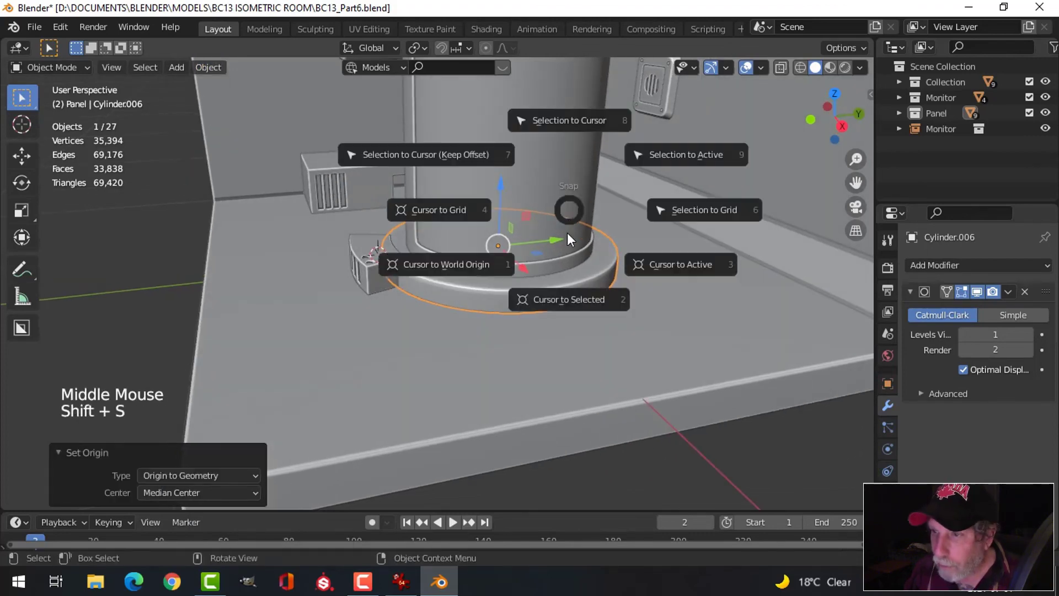
left_click(577, 301)
middle_click_drag(574, 298, 534, 279)
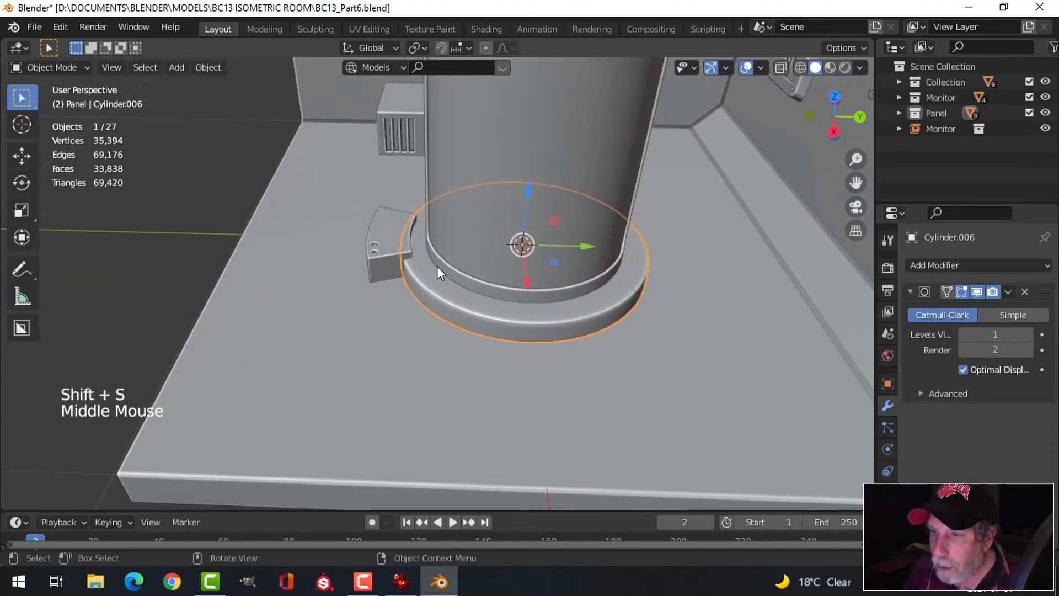
- Set the curved foot block's origin to the 3D cursor at the tank's centre
left_click(391, 228)
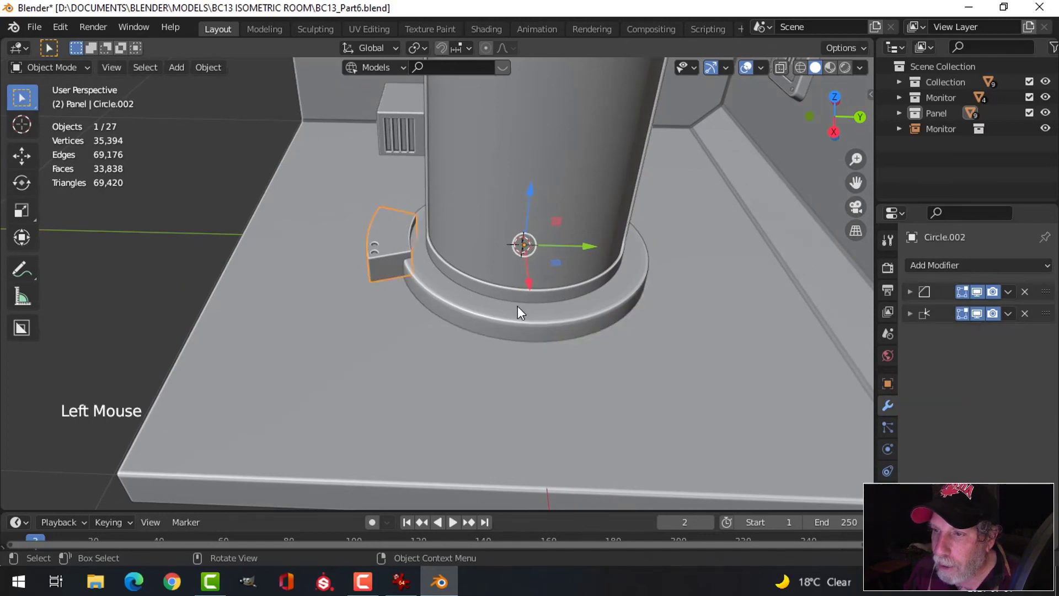
left_click(220, 73)
mouse_move(229, 98)
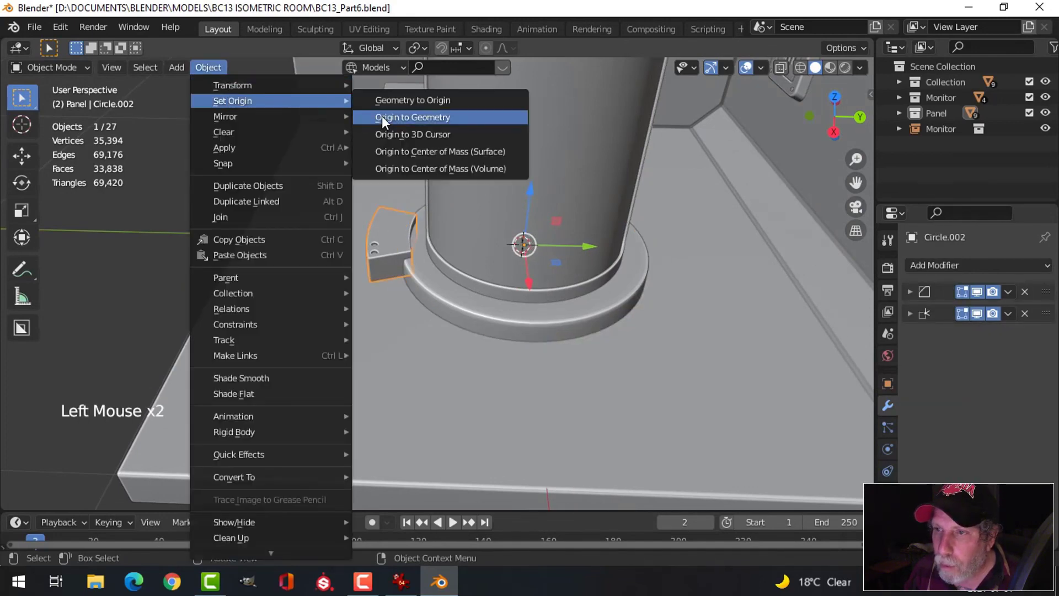
left_click(412, 133)
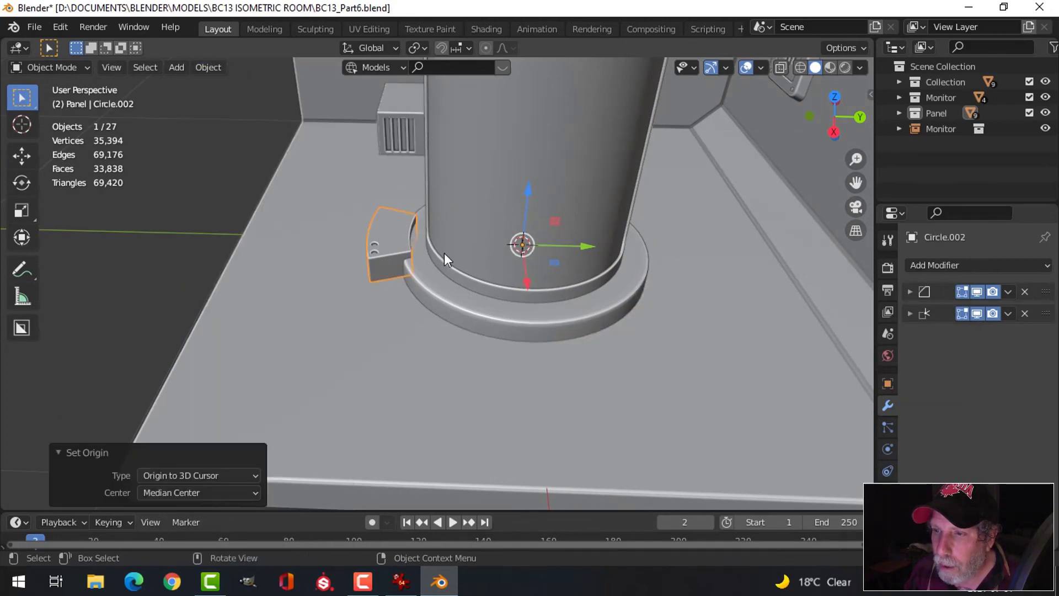
- Duplicate the foot block, rotate the copy about 86.5° around the global Z axis, and deselect it
middle_click_drag(429, 227, 575, 230)
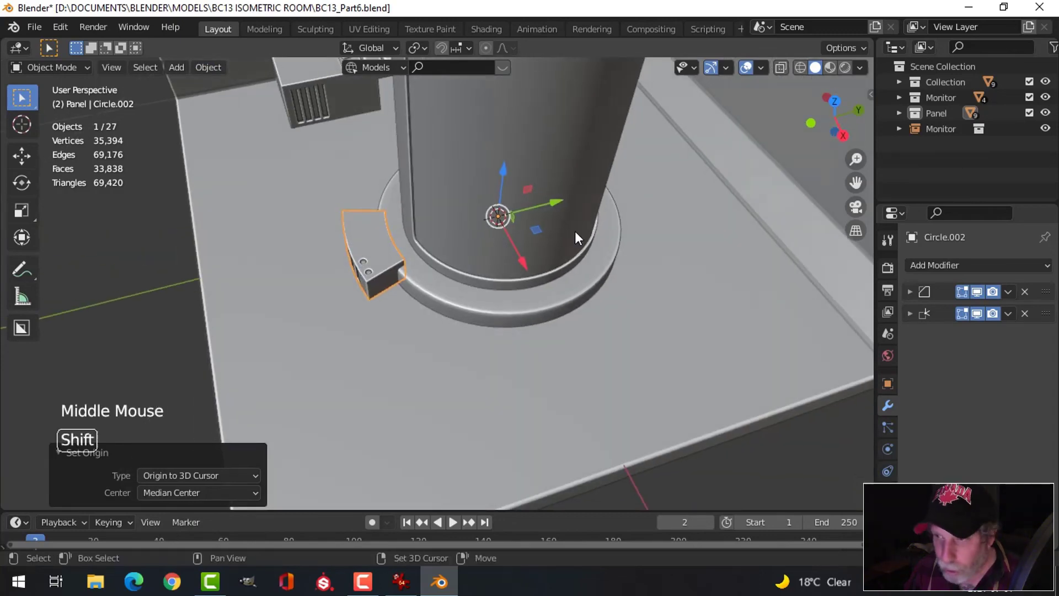
key("shift+d")
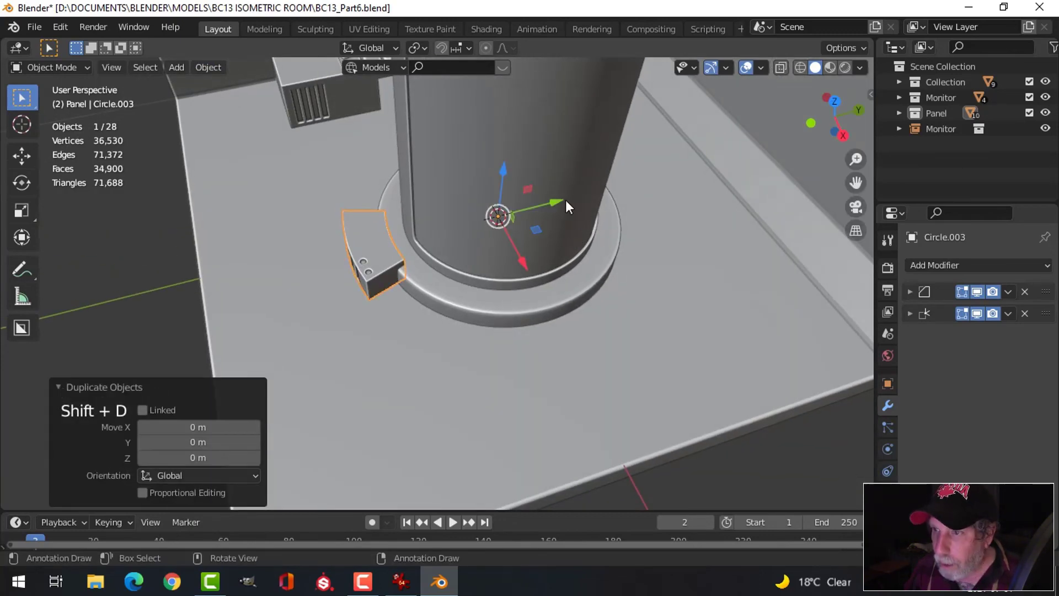
key("r")
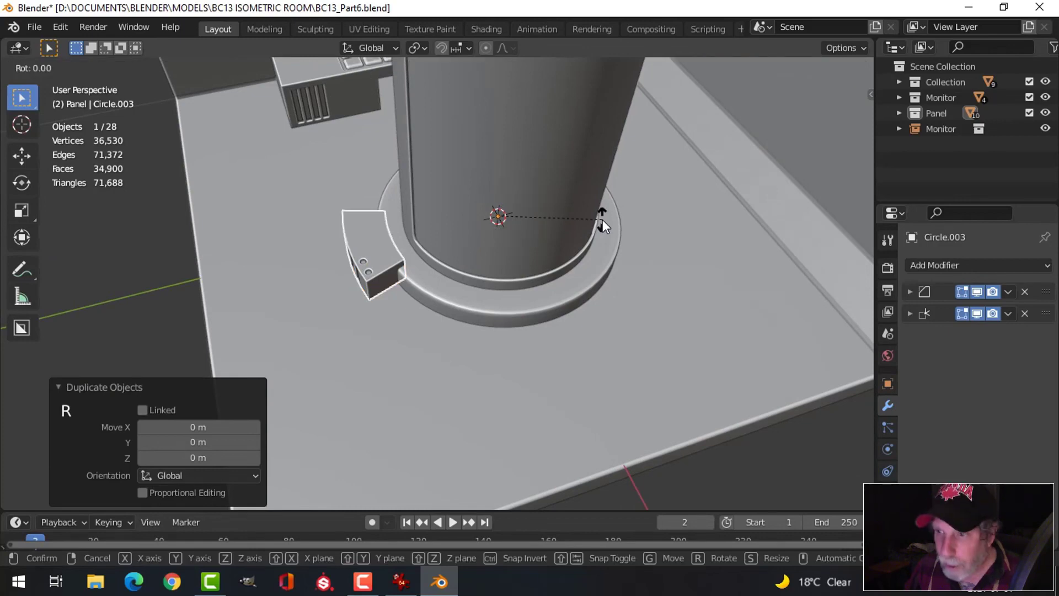
key("z")
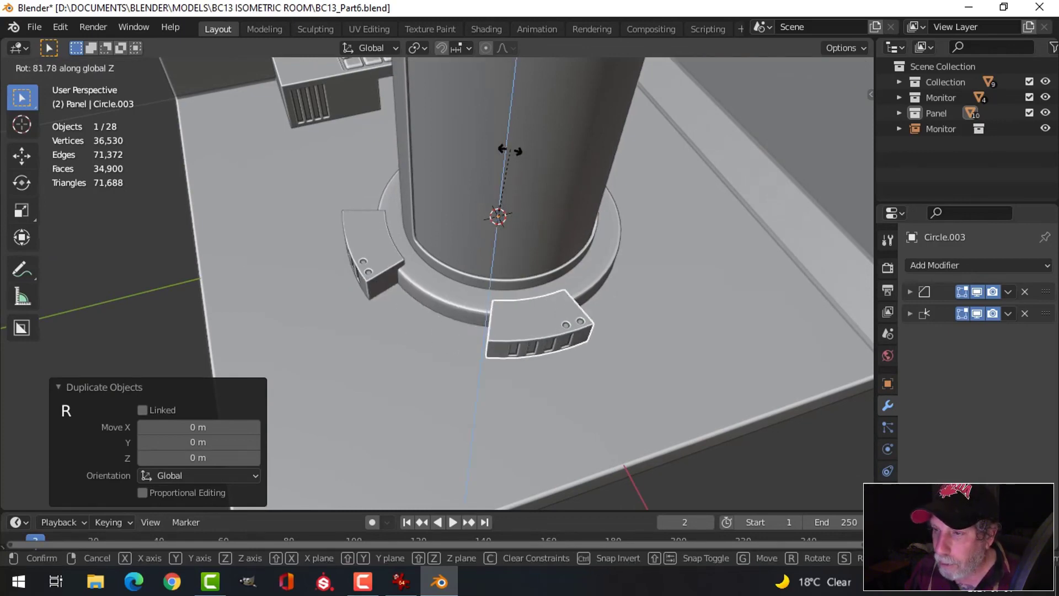
left_click(499, 149)
middle_click_drag(524, 177, 496, 163)
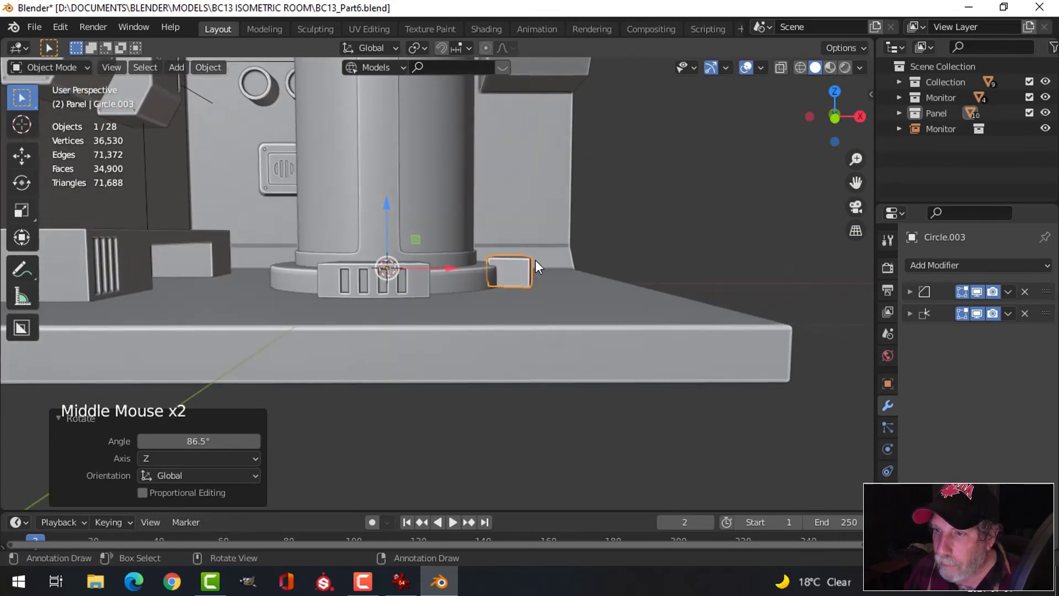
middle_click_drag(535, 260, 407, 255, "shift")
scroll(524, 213, "up", 1)
key("alt+a")
- Bring the whole room into view and save the file
scroll(468, 228, "down", 3)
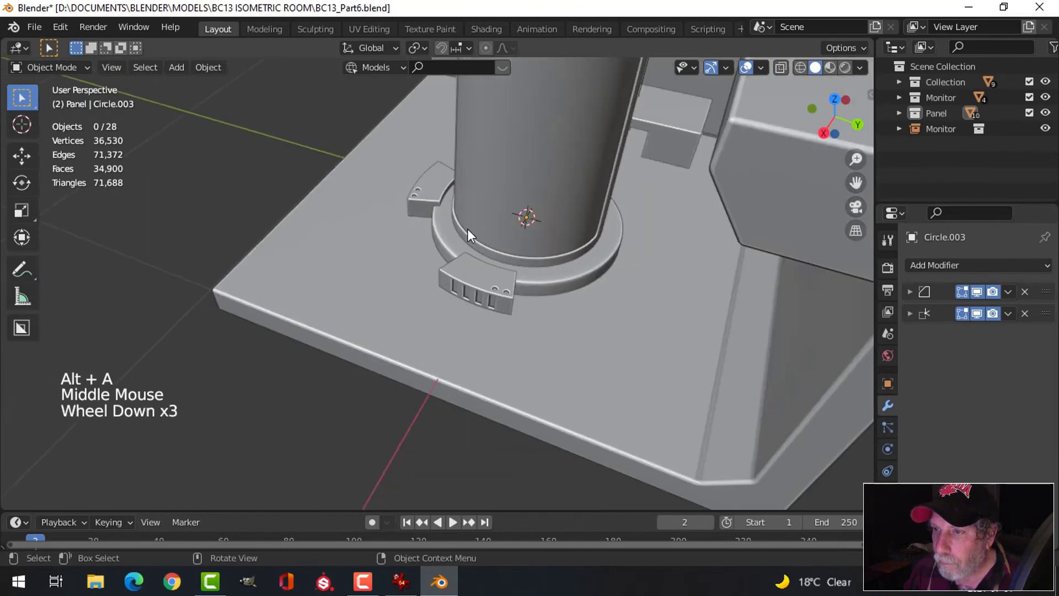
middle_click_drag(467, 229, 578, 233)
scroll(511, 224, "down", 4)
mouse_move(510, 224)
middle_mouse_down("shift")
mouse_move(505, 244)
mouse_move(524, 234)
middle_mouse_up("shift")
key("ctrl+s")
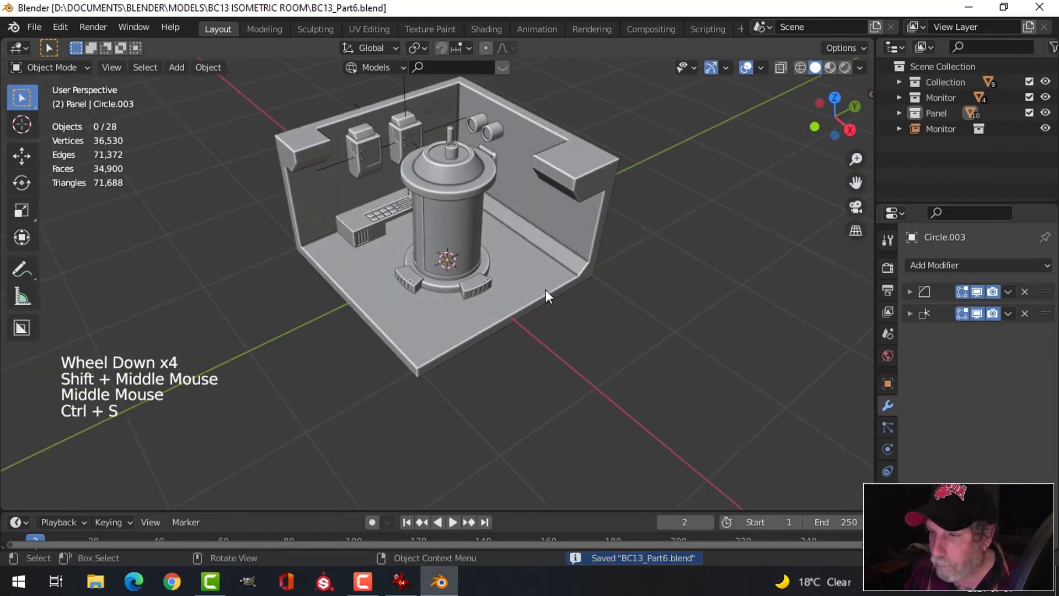
- Check the normals of the whole room with the Face Orientation overlay and turn it off again
scroll(545, 289, "up", 2)
left_click(761, 67)
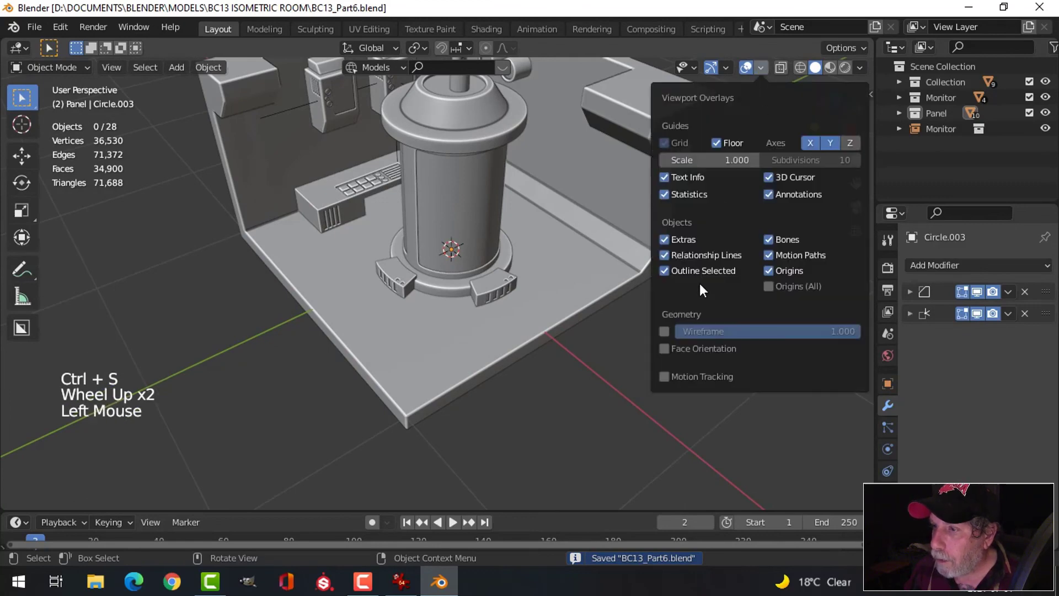
left_click(690, 347)
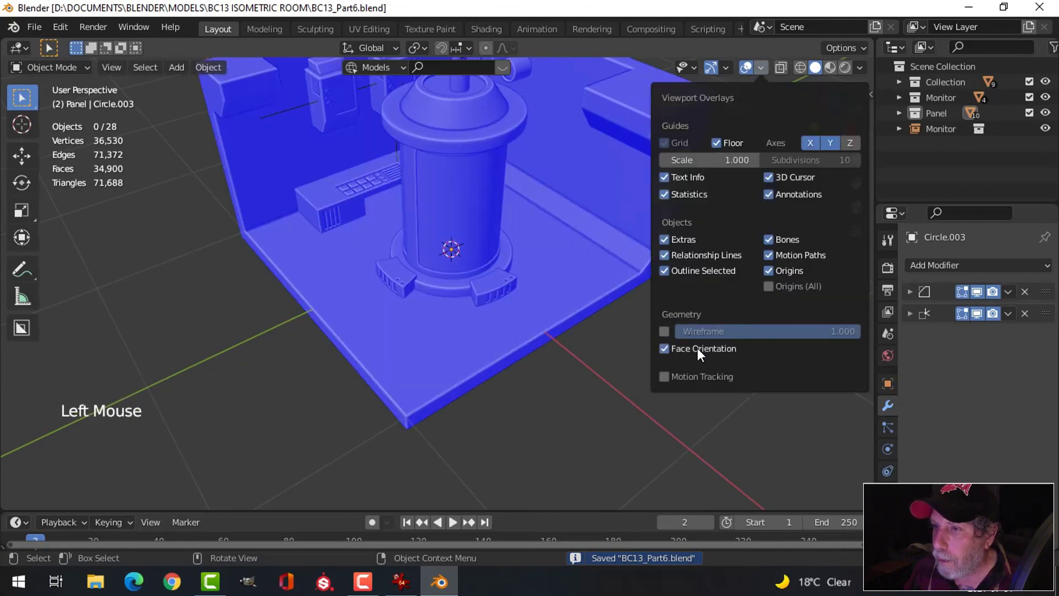
left_click(696, 349)
- Turn off the viewport gizmos and overlays to show the room without guides
scroll(584, 298, "down", 3)
middle_click_drag(585, 298, 673, 123, "shift")
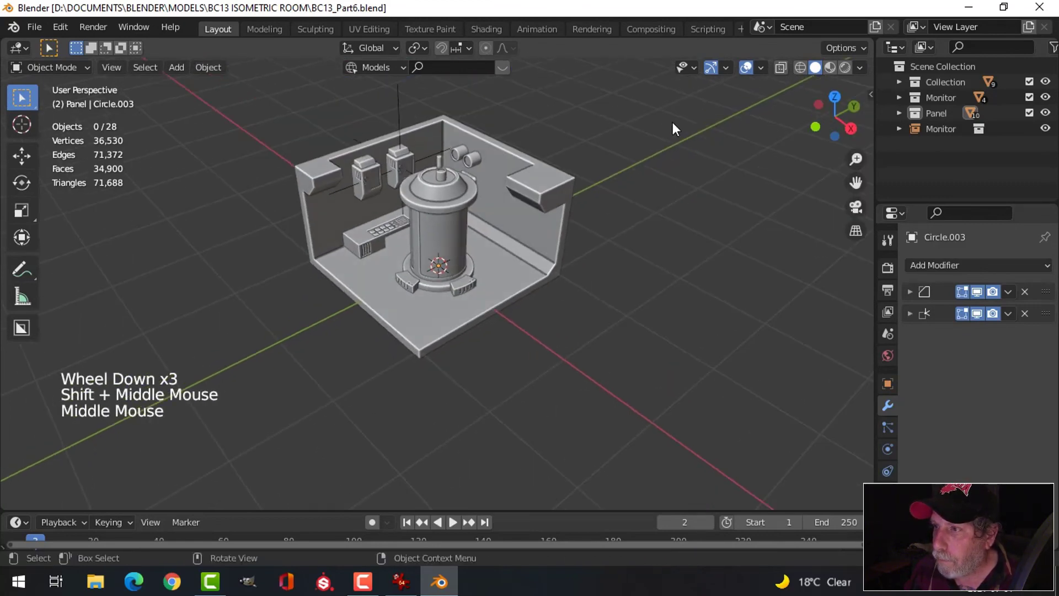
left_click(710, 68)
left_click(745, 67)
- Examine the finished room model from several angles and compare it with the reference image
scroll(576, 239, "up", 4)
middle_click_drag(576, 239, 546, 312, "shift")
middle_click_drag(546, 312, 484, 316)
scroll(590, 310, "down", 2)
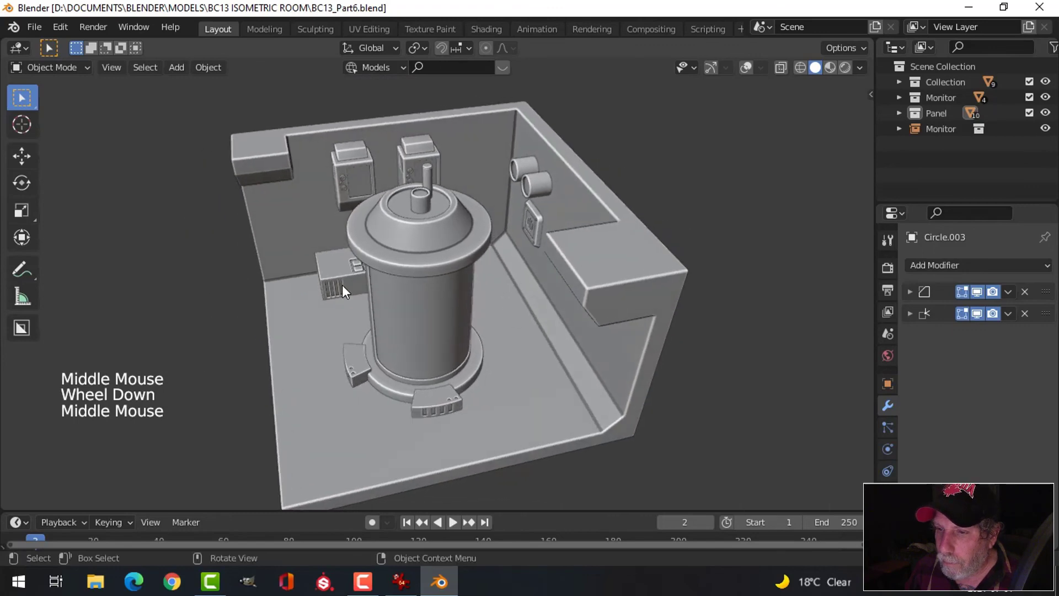
left_click(401, 581)
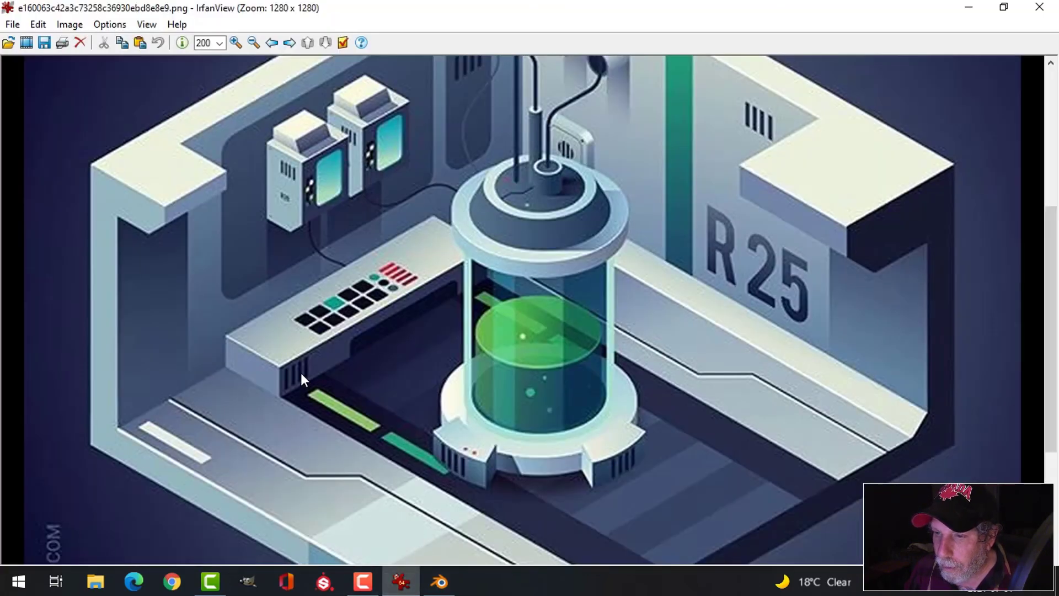
left_click(440, 581)
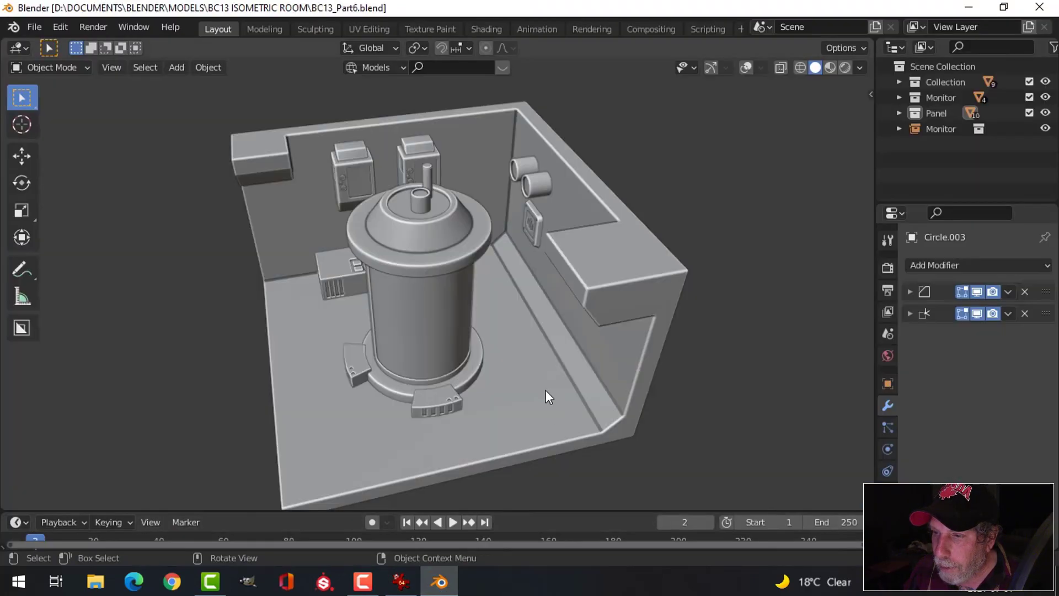
middle_click_drag(545, 390, 568, 372)
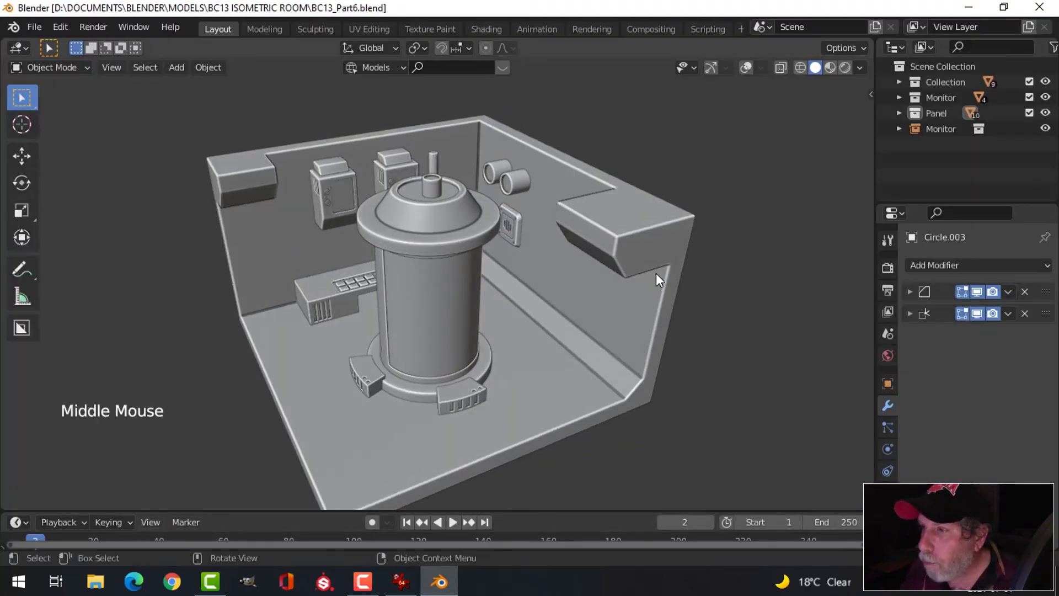
mouse_move(537, 326)
middle_mouse_down()
mouse_move(580, 320)
mouse_move(665, 261)
mouse_move(557, 330)
middle_mouse_up()
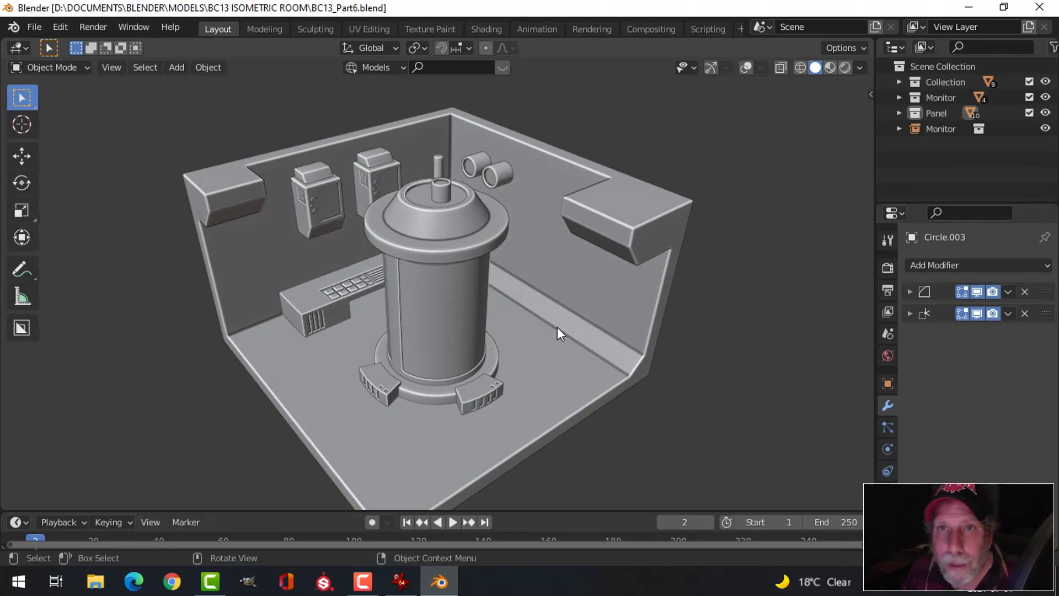